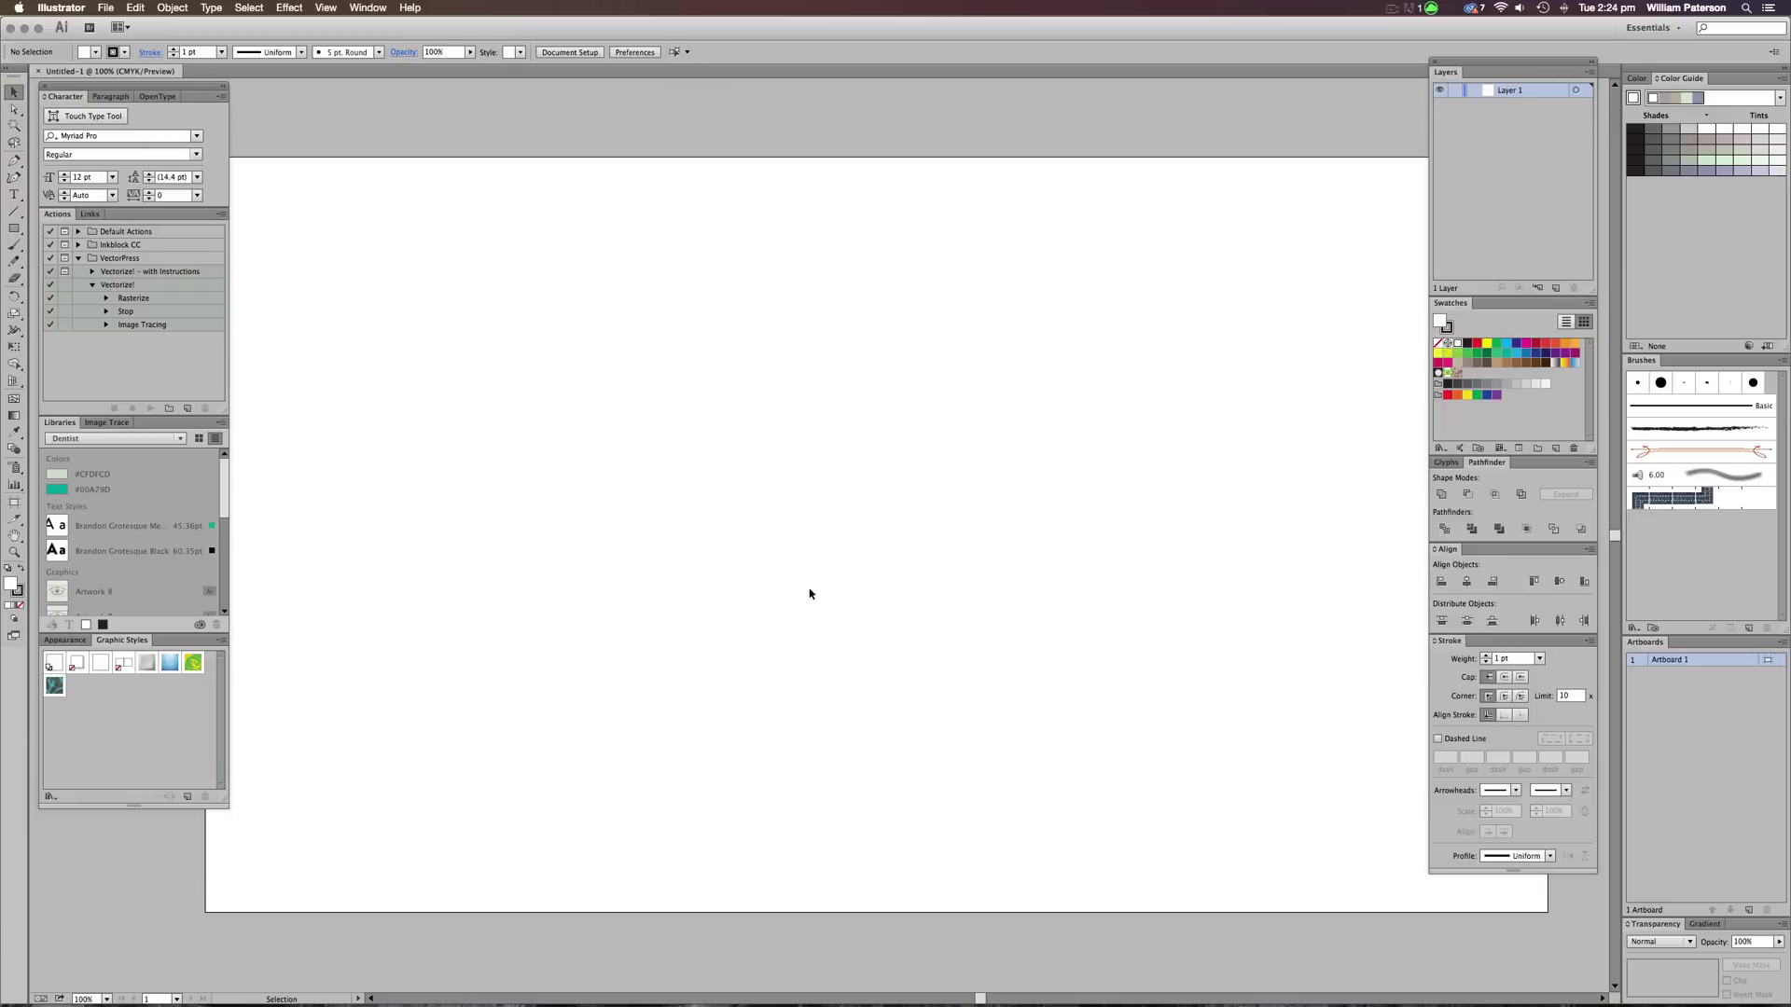
# Paste the Chronology sketch photo onto the artboard, nudge it slightly up and to the right, and deselect it
pyautogui.rightClick(863, 522)
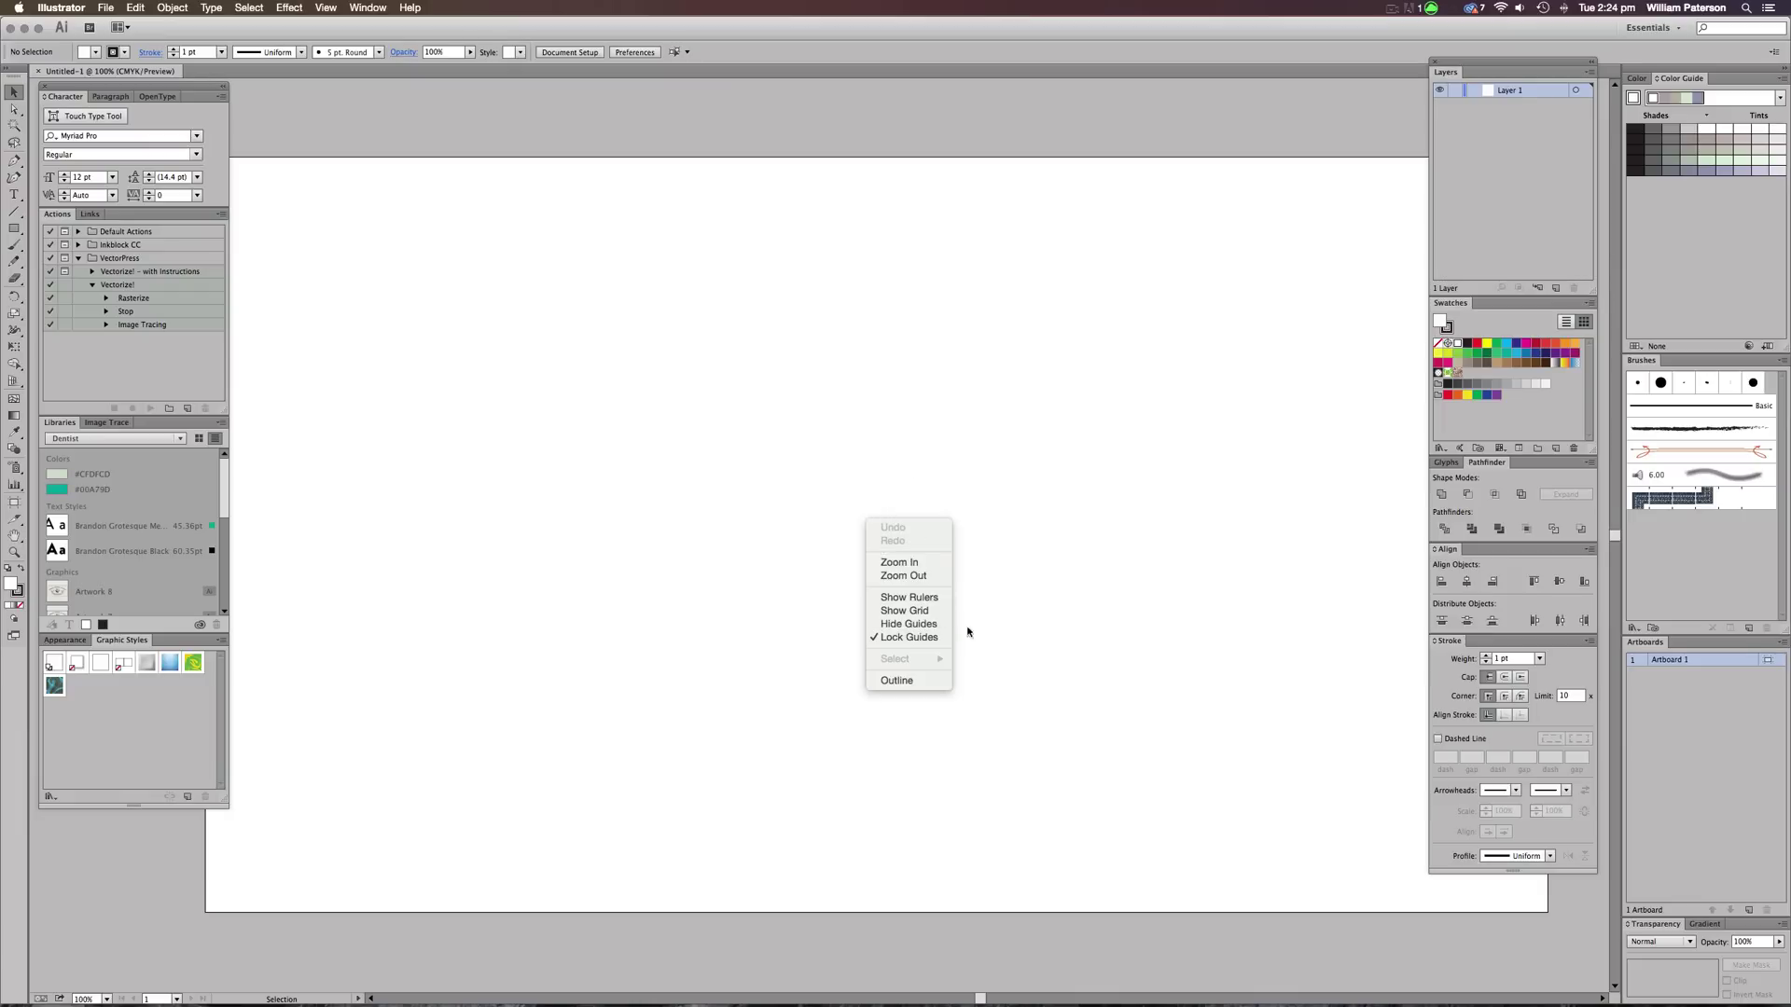
pyautogui.click(907, 625)
pyautogui.press('super+v')
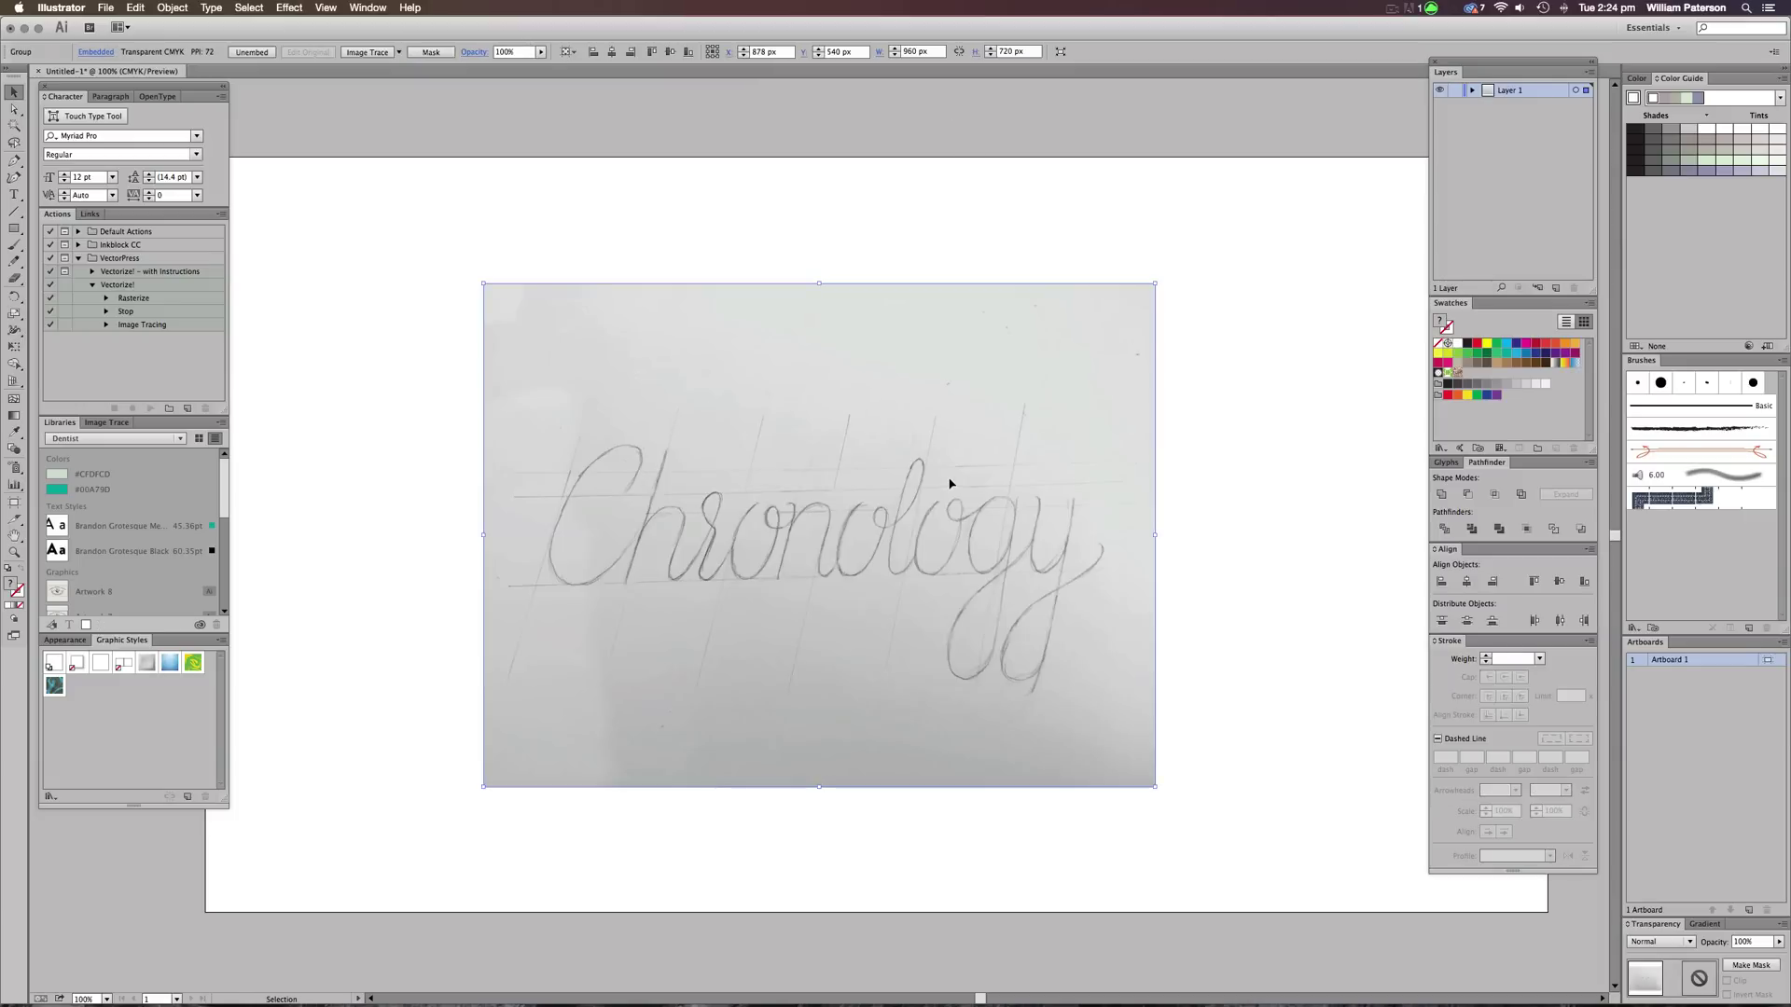
pyautogui.moveTo(1078, 586); pyautogui.dragTo(1094, 565)
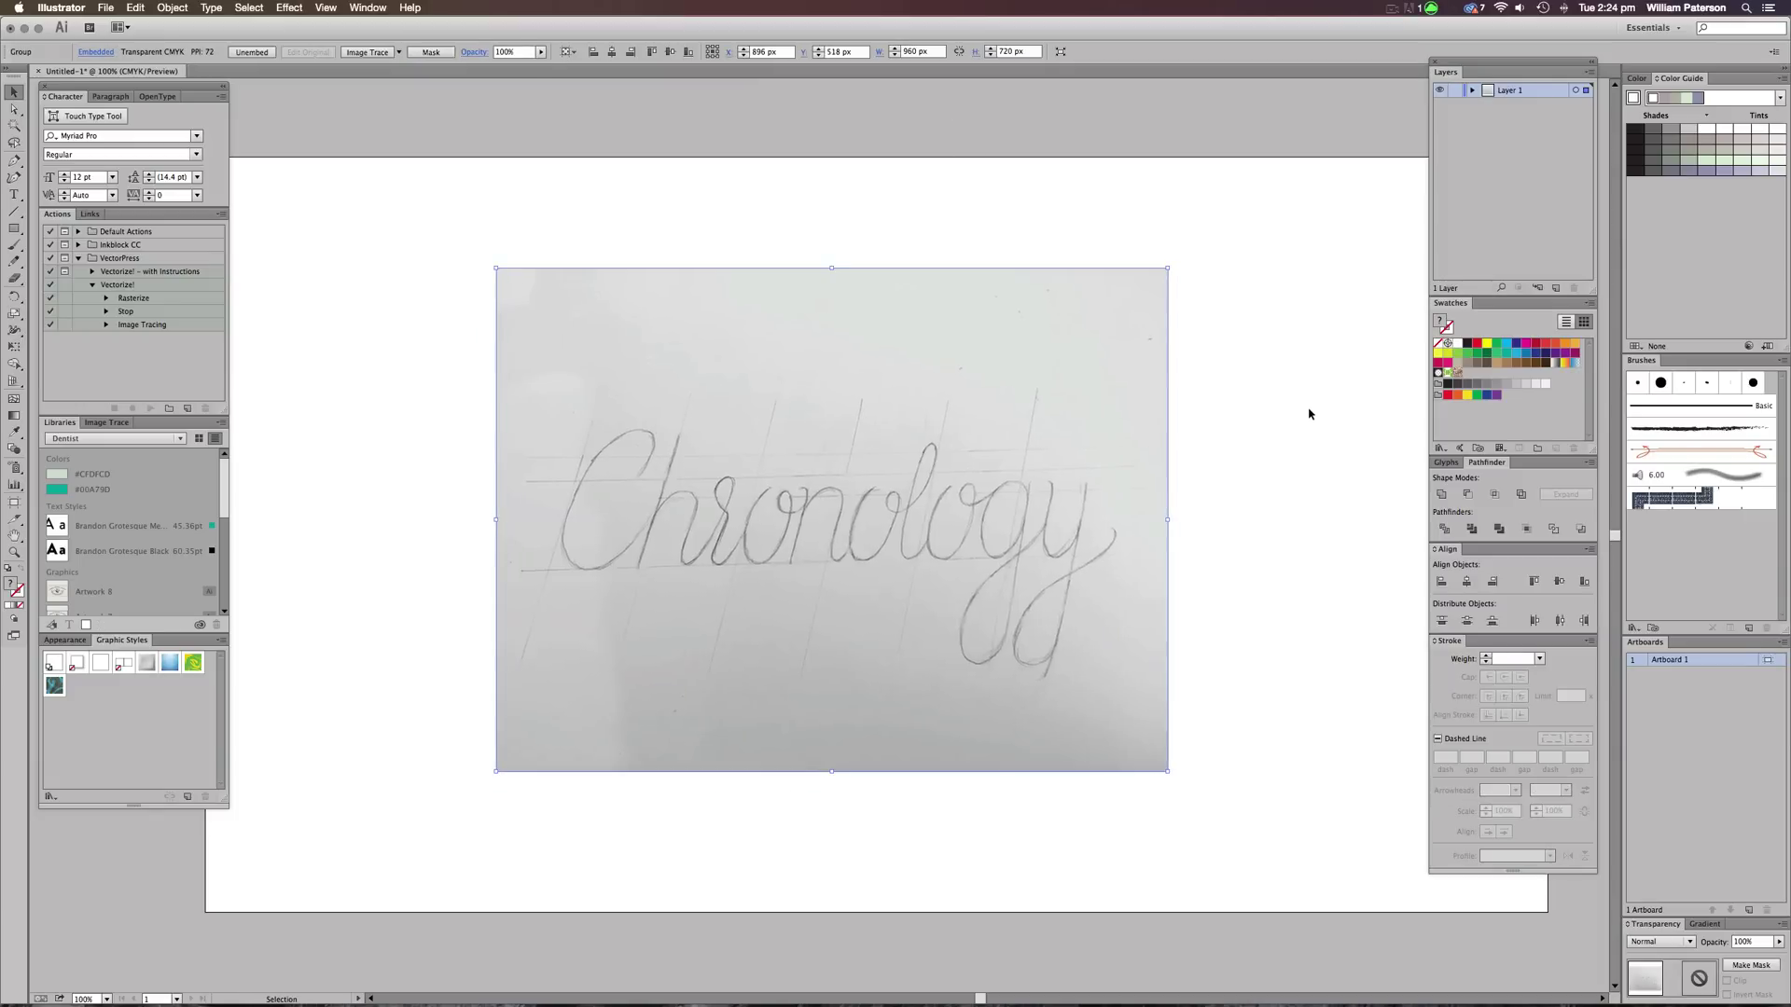
pyautogui.click(1296, 428)
pyautogui.moveTo(1193, 476); pyautogui.dragTo(942, 596)
pyautogui.click(959, 830)
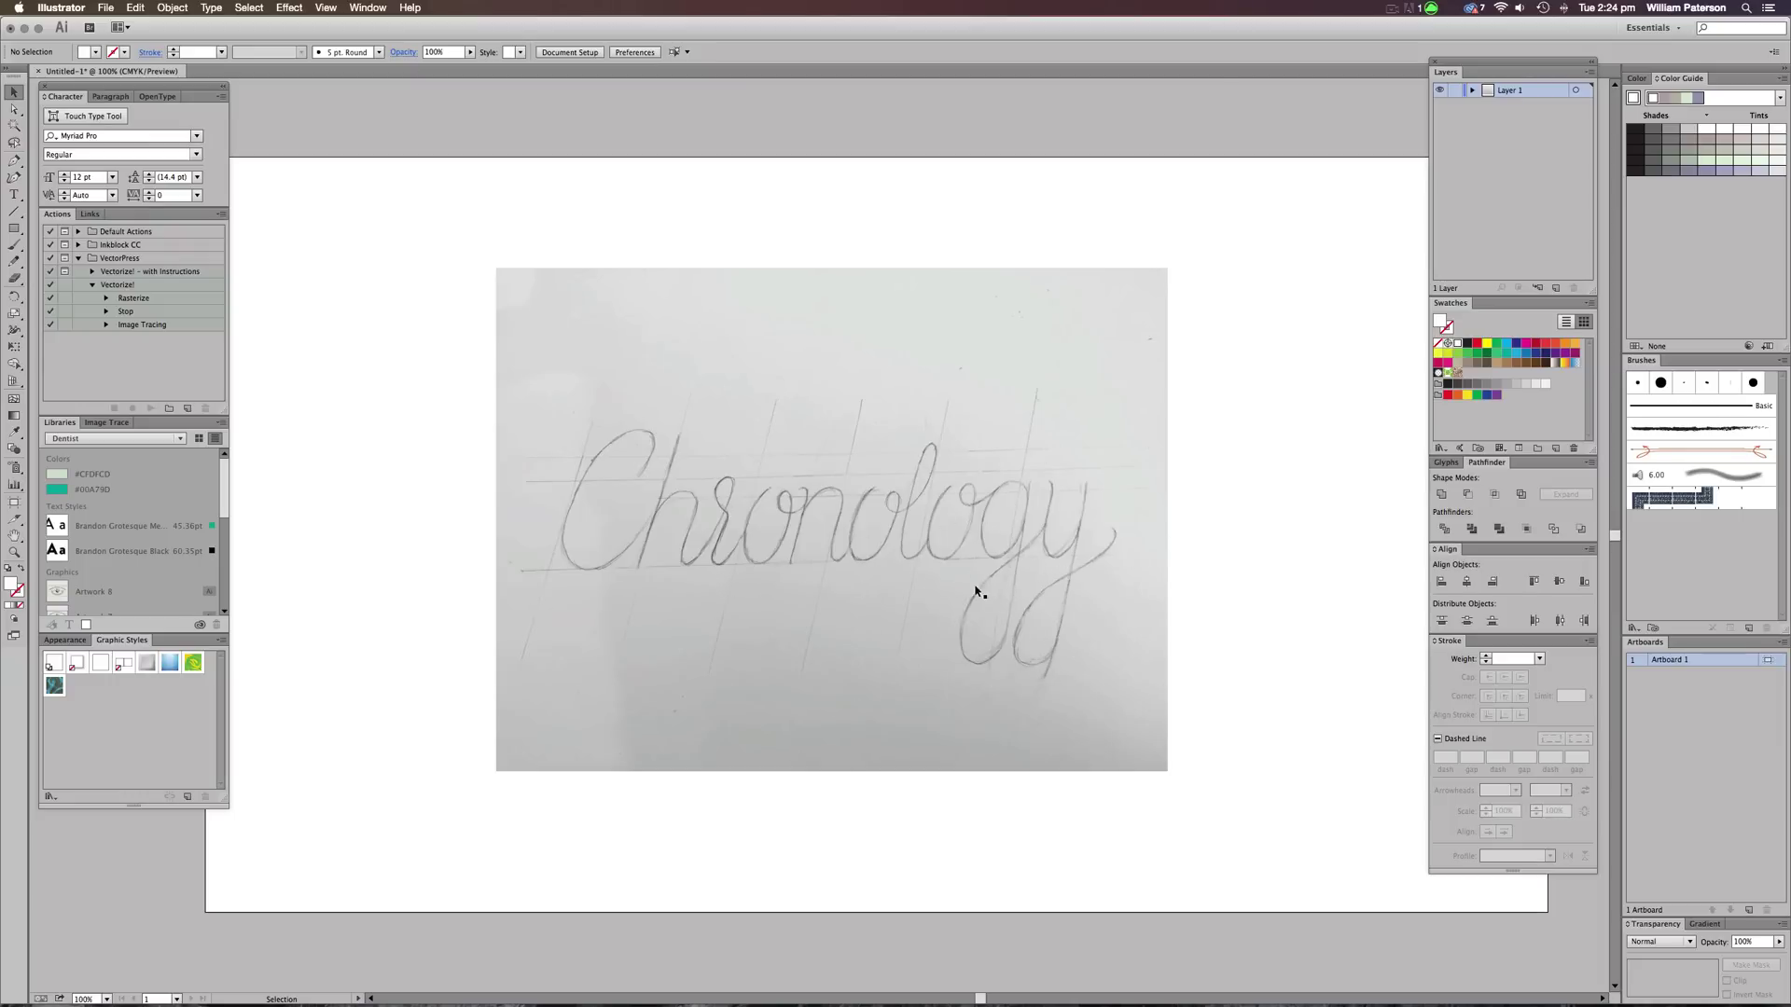
# Examine the sketched Chronology lettering and its horizontal and slanted pencil guidelines up close
pyautogui.press('super+=')
pyautogui.press('super+=')
pyautogui.press('space')
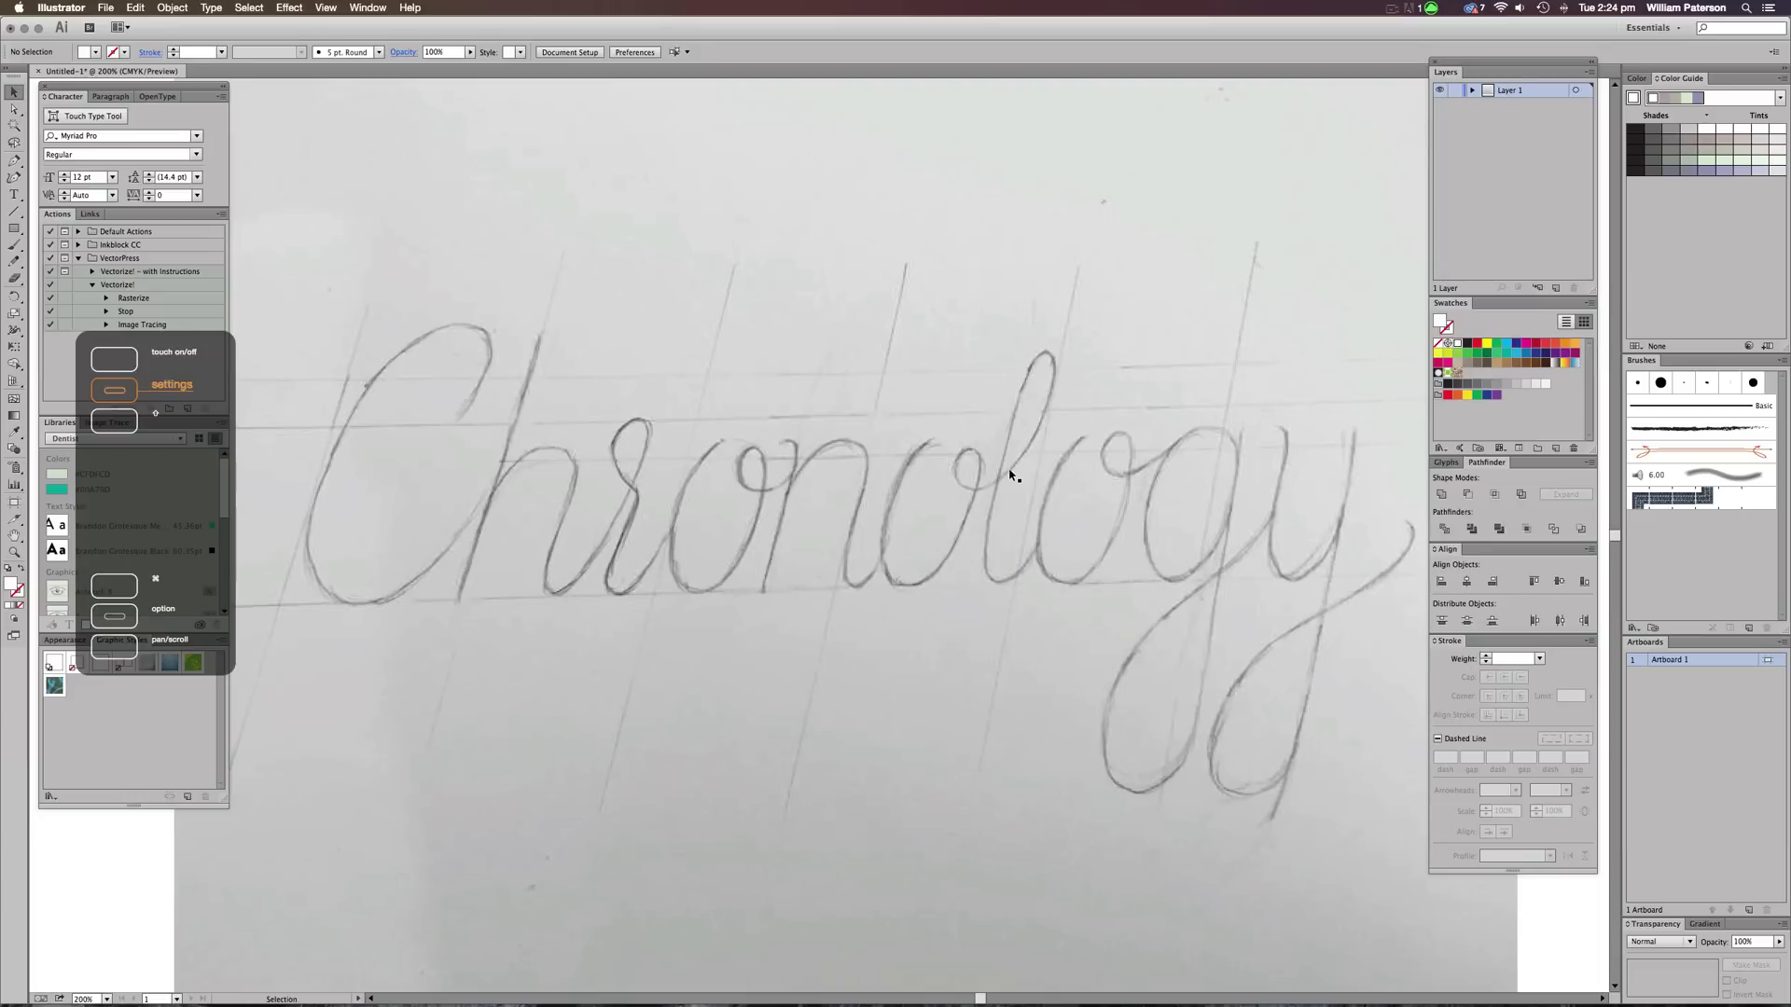
pyautogui.moveTo(926, 787); pyautogui.dragTo(1048, 768)
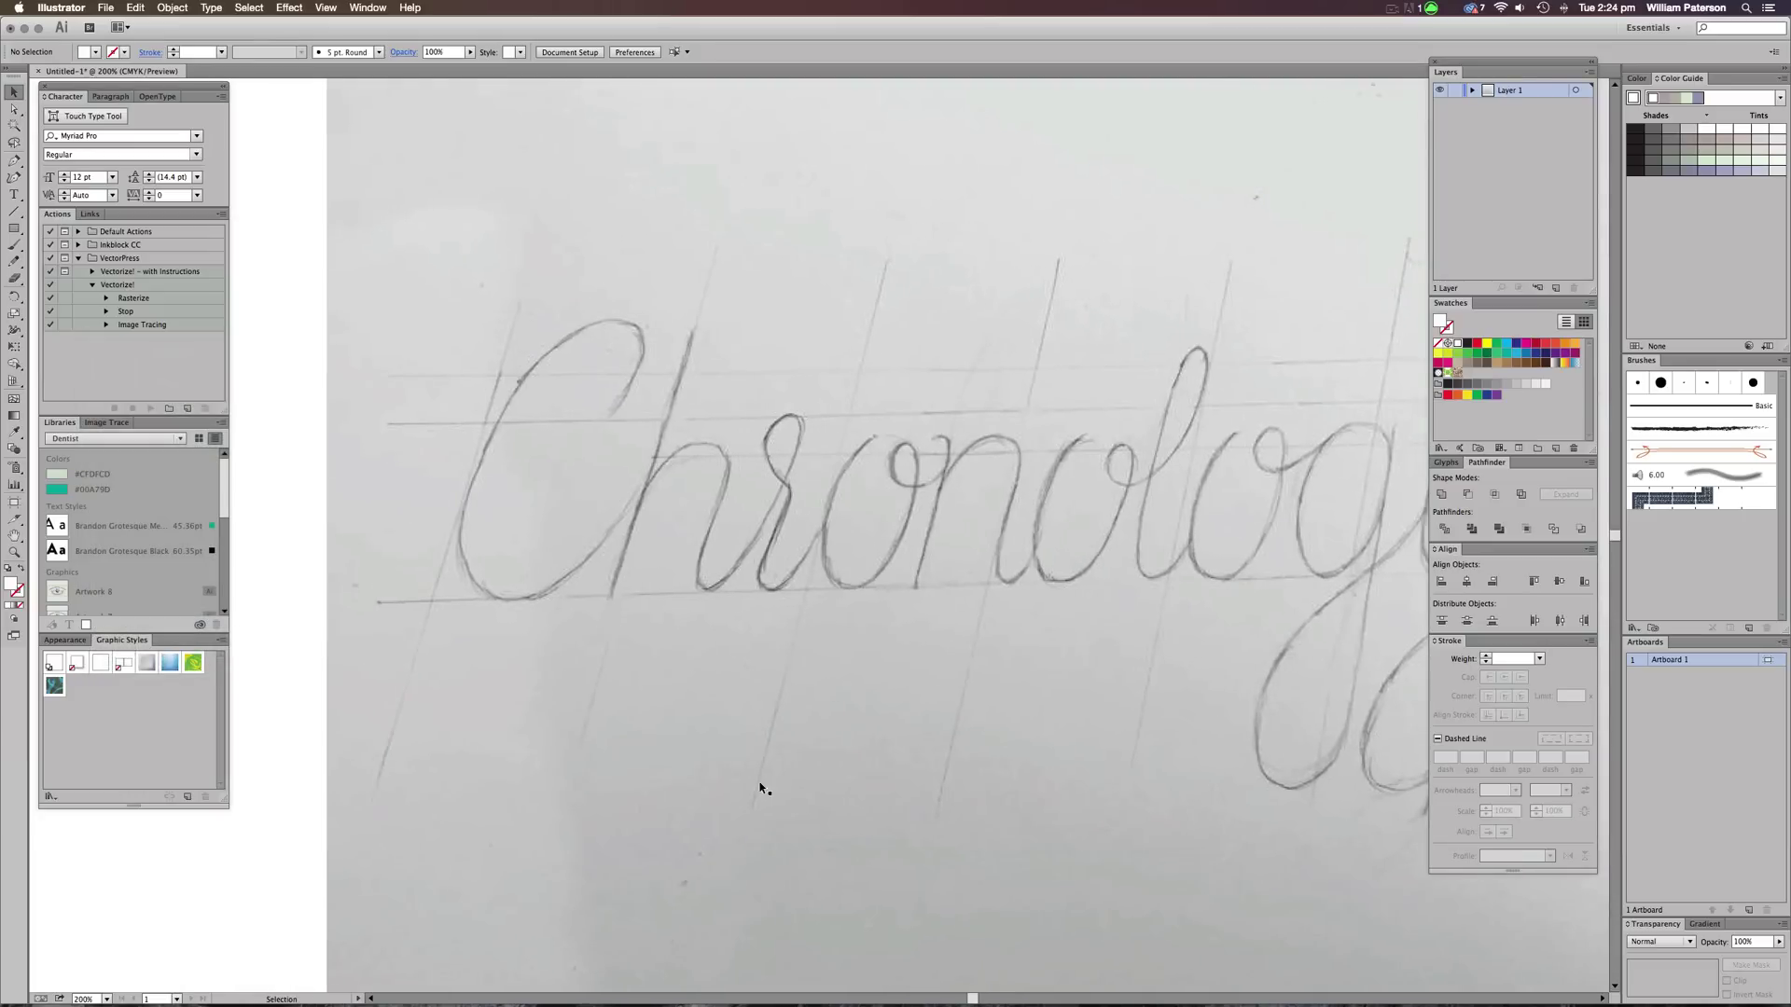
pyautogui.press('space')
pyautogui.moveTo(1238, 659); pyautogui.dragTo(1257, 645)
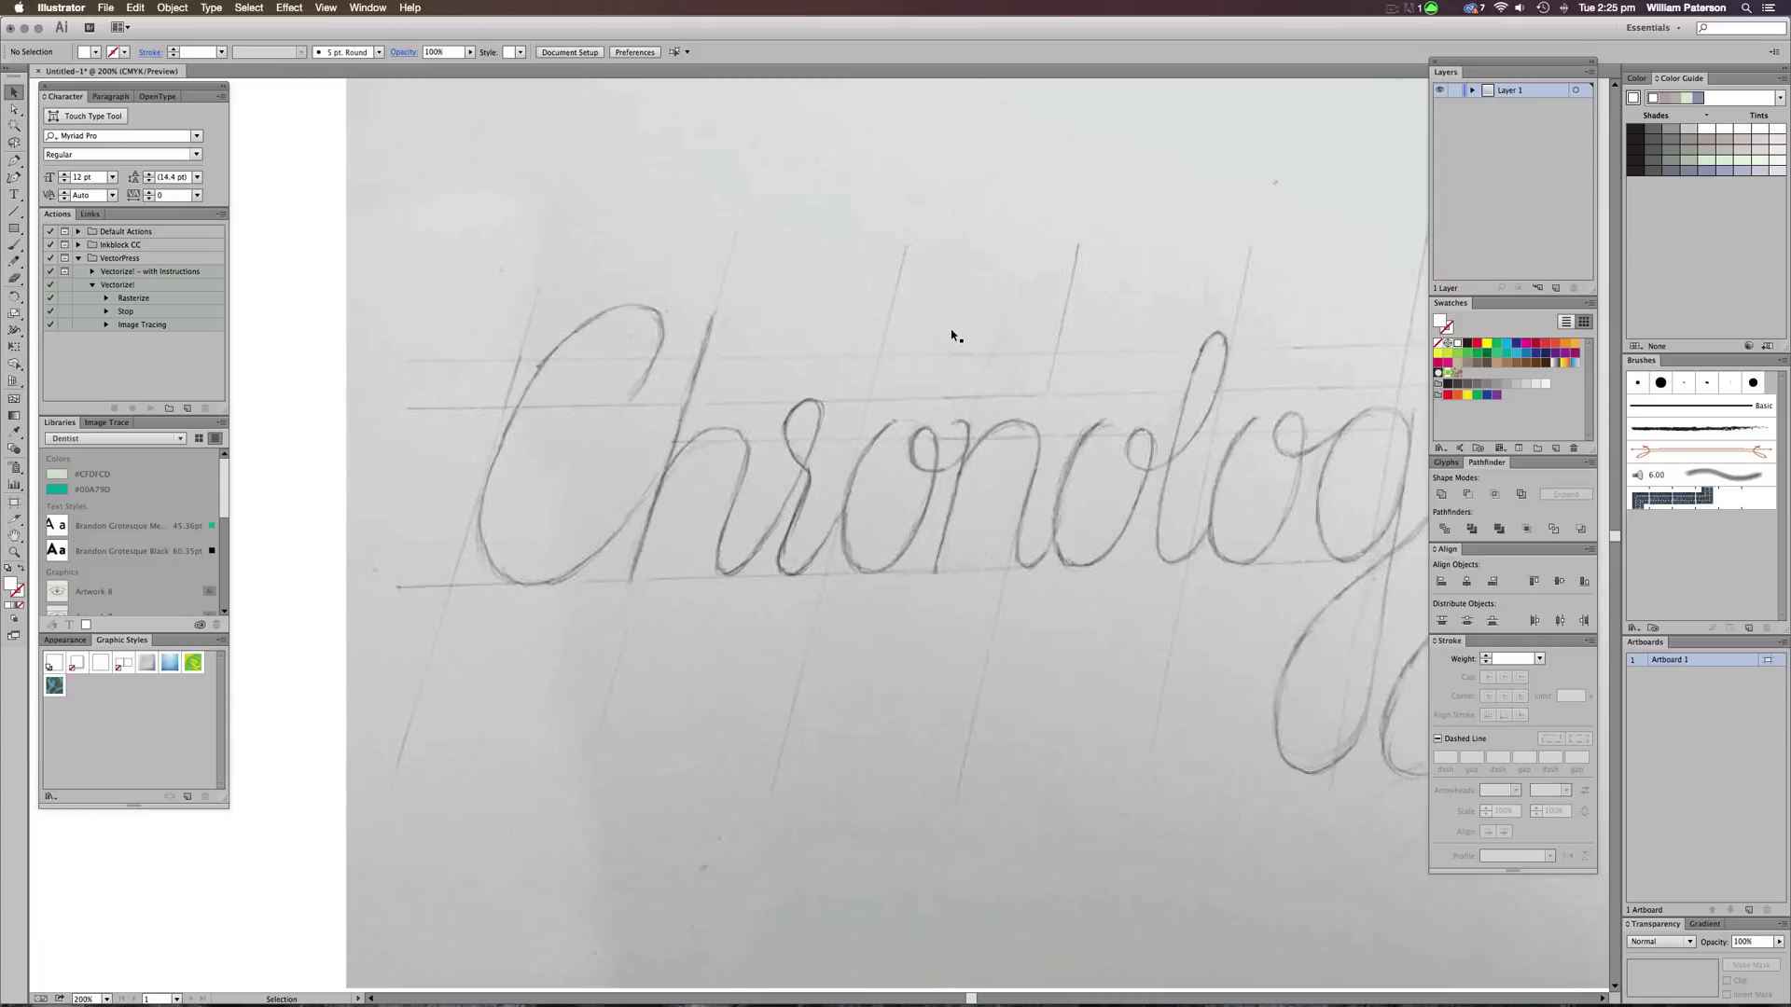
pyautogui.press('super+minus')
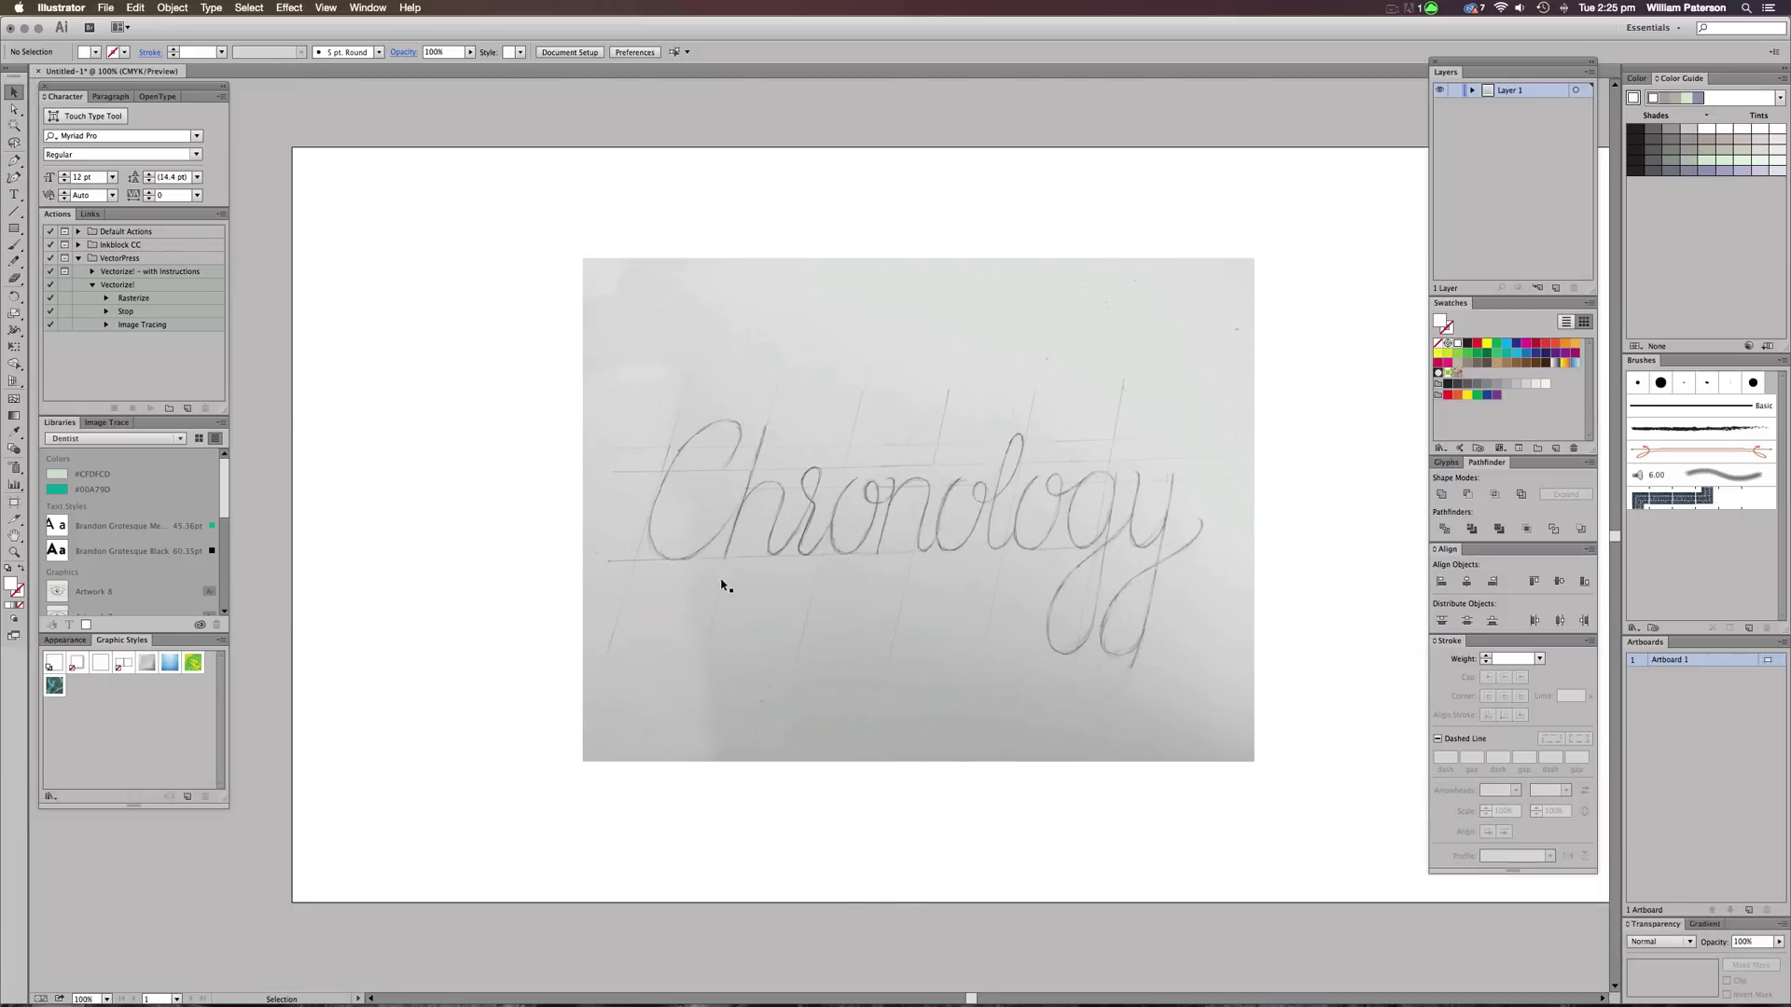
# Add a horizontal ruler guide at the lettering's baseline and rotate the sketch photo slightly clockwise to align its baseline with the guide
pyautogui.press('super+r')
pyautogui.moveTo(815, 95)
pyautogui.mouseDown()
pyautogui.moveTo(829, 300)
pyautogui.moveTo(887, 552)
pyautogui.mouseUp()
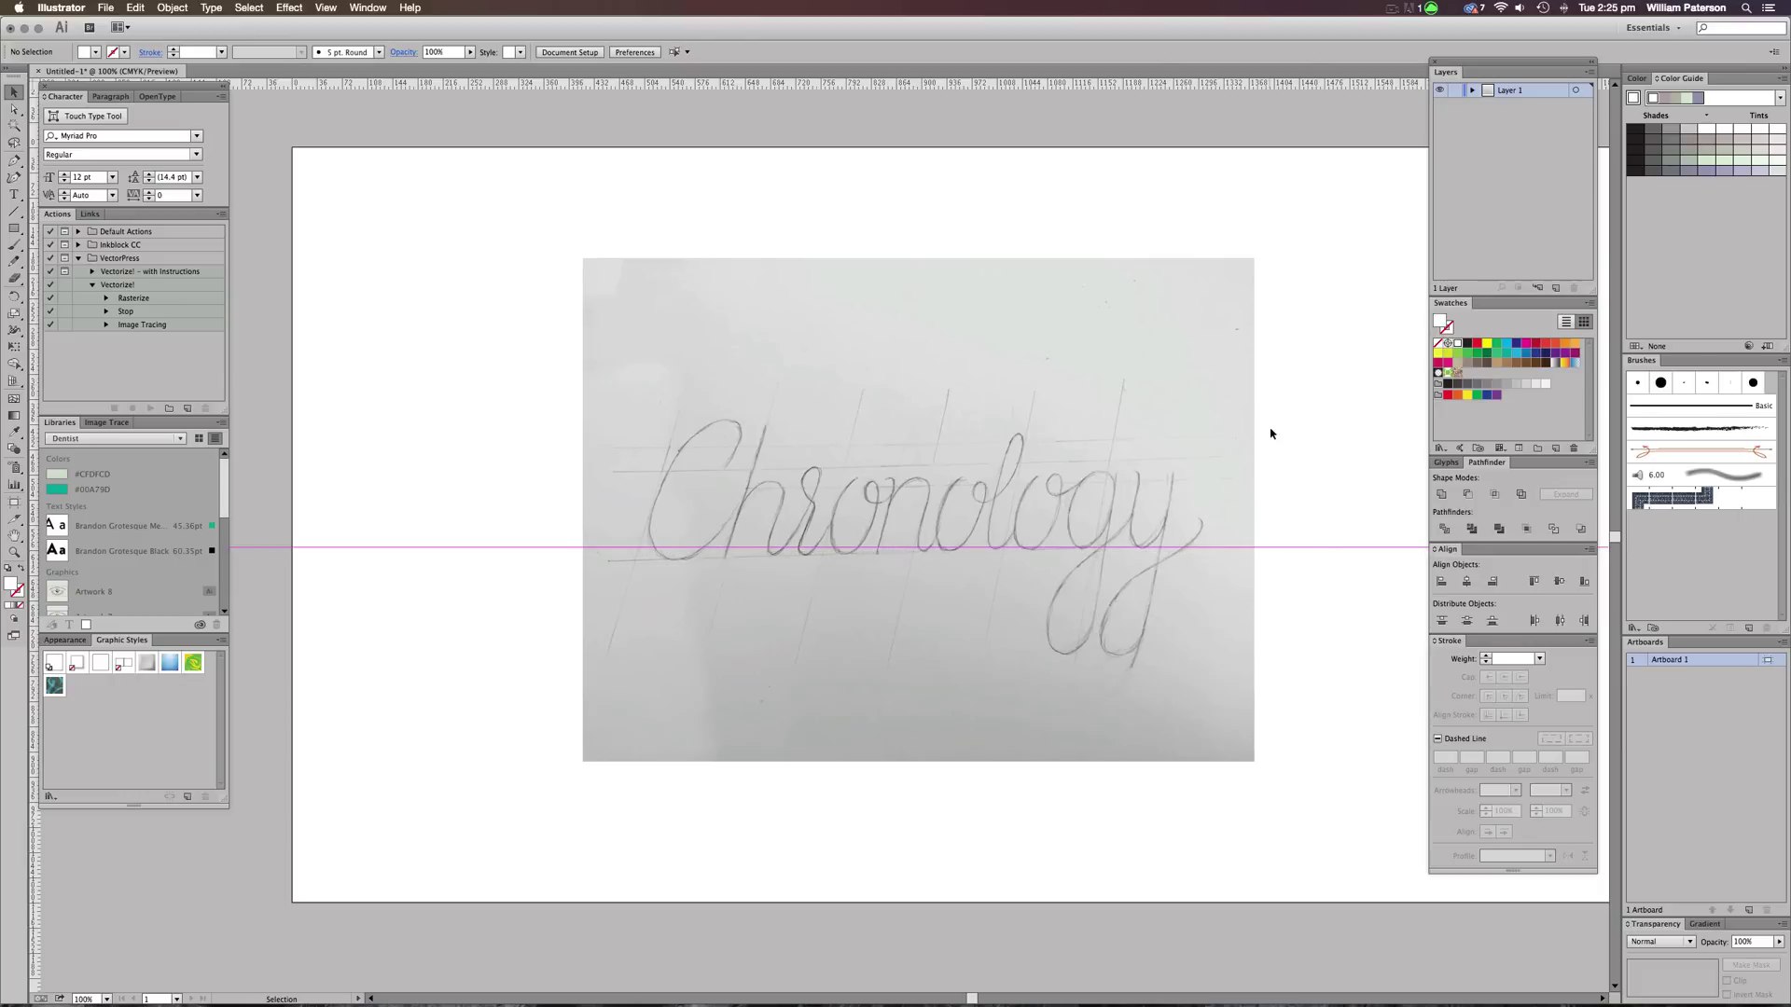
pyautogui.click(1202, 409)
pyautogui.press('e')
pyautogui.moveTo(1323, 338); pyautogui.dragTo(1331, 332)
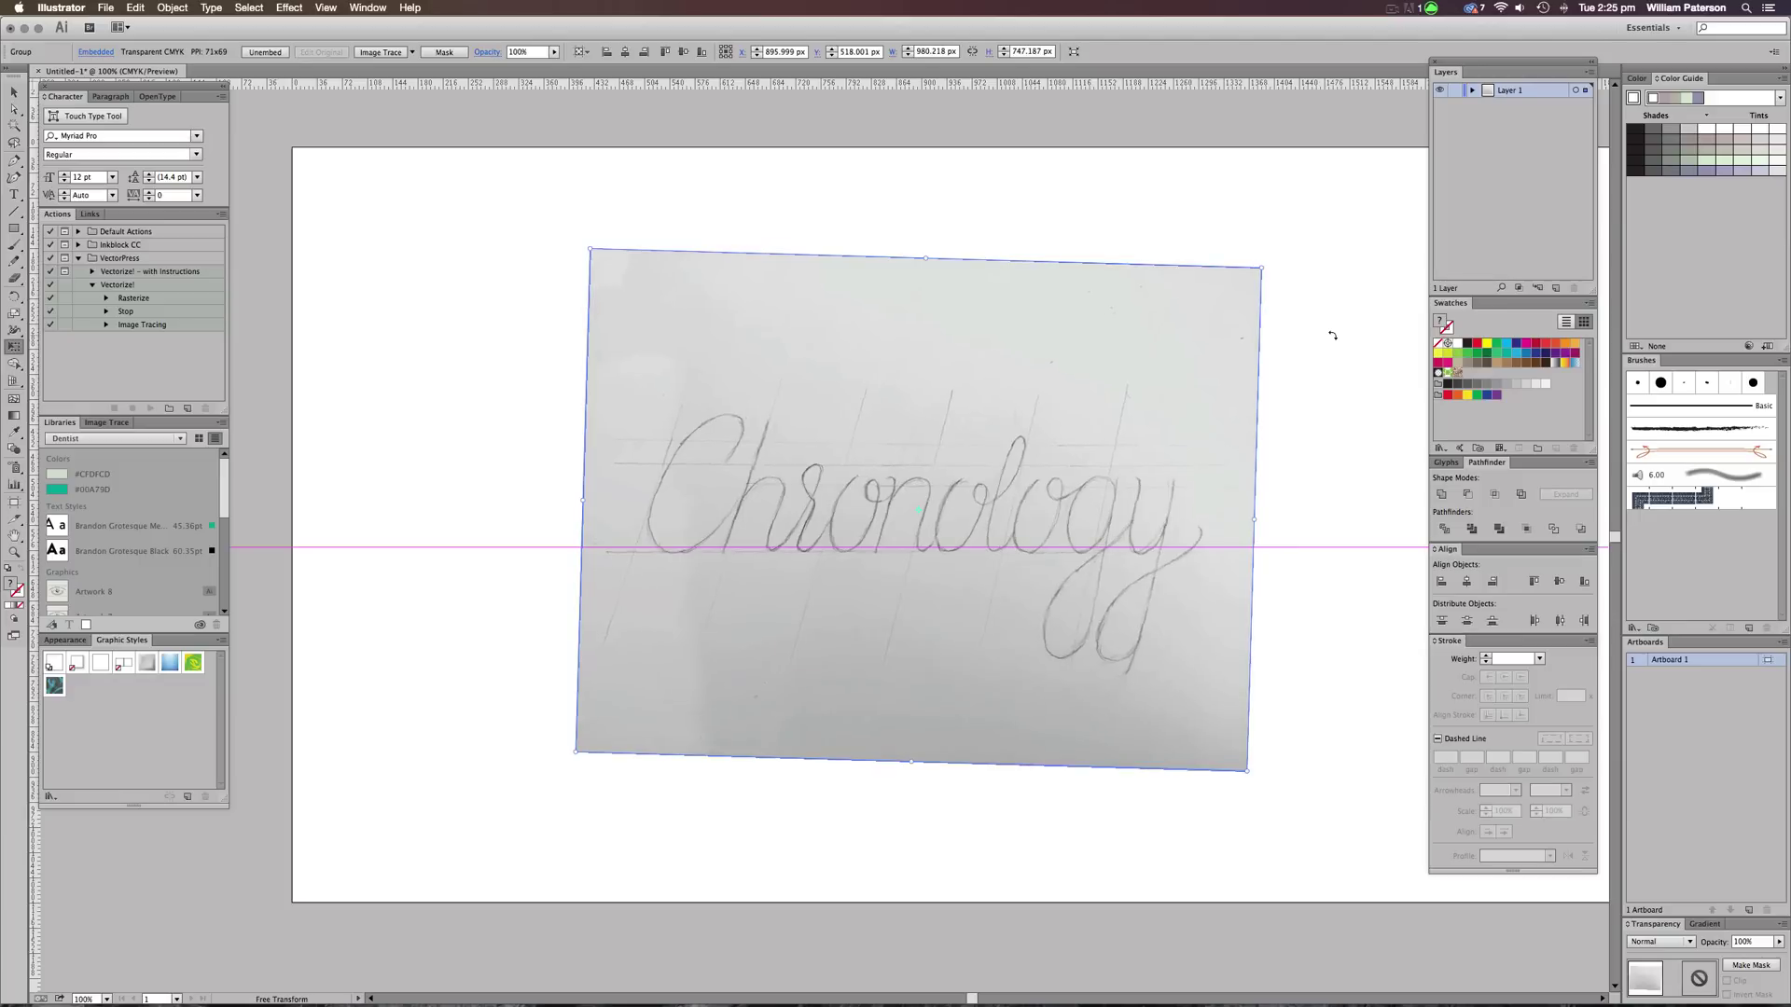
pyautogui.press('v')
pyautogui.moveTo(1196, 652); pyautogui.dragTo(1196, 645)
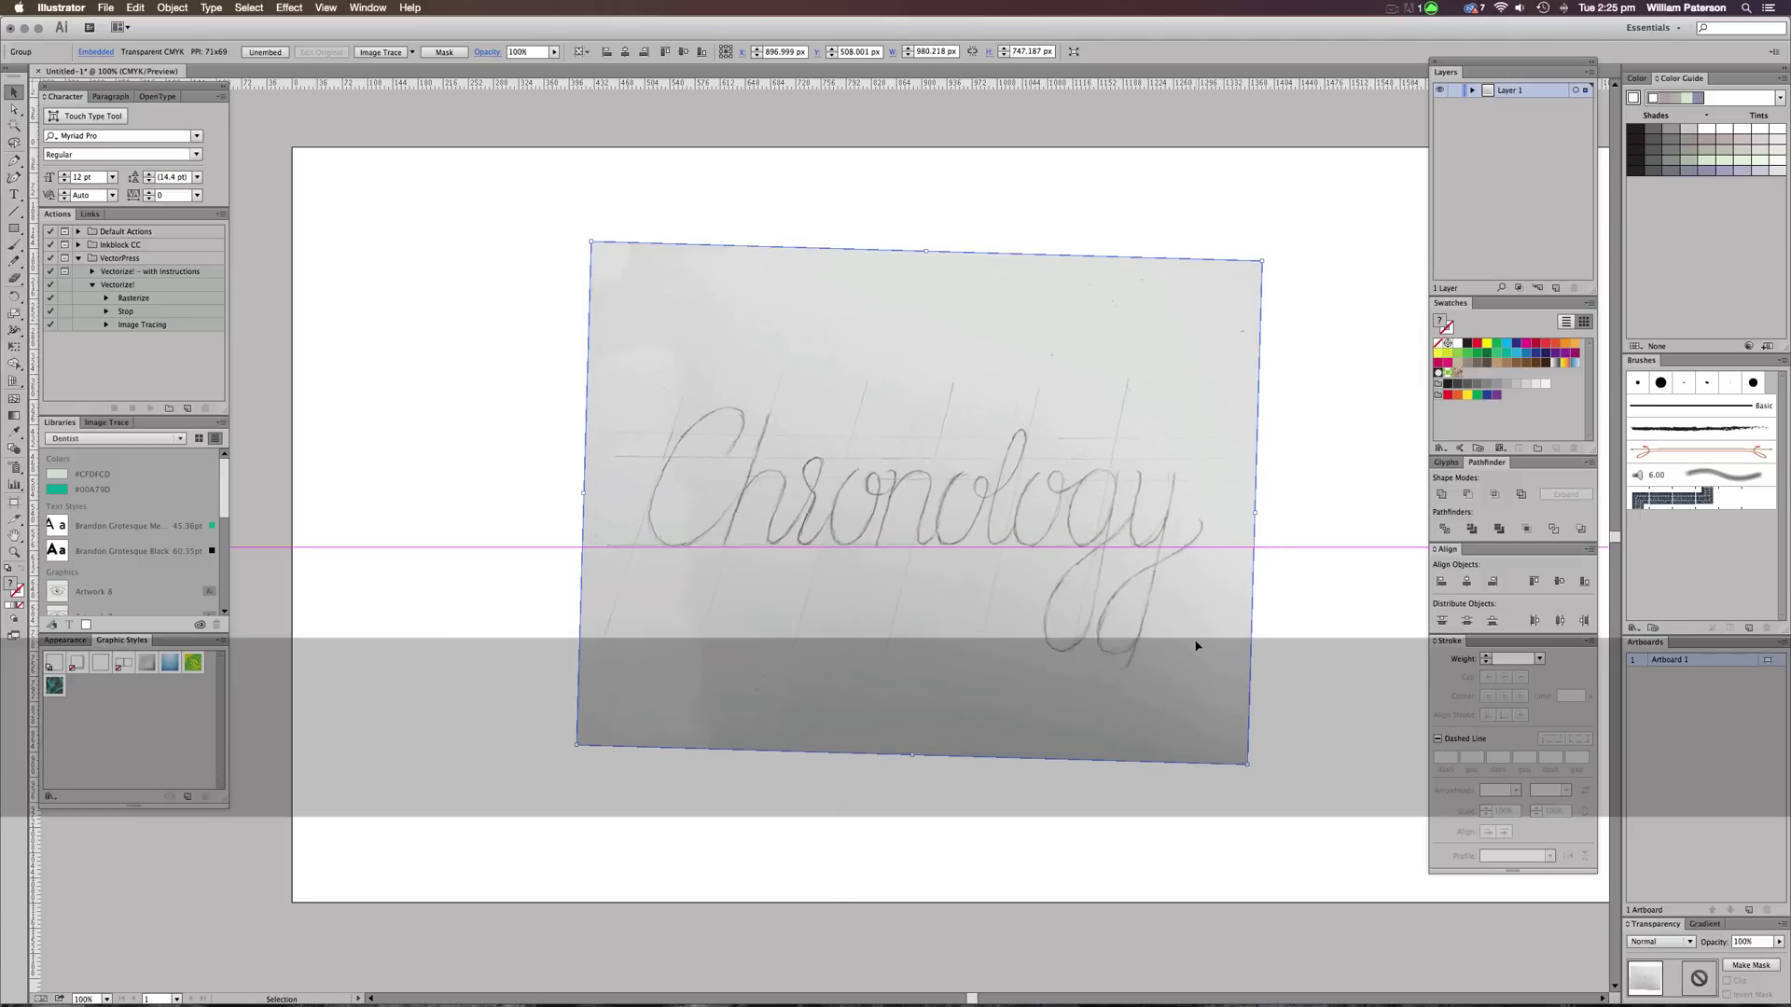
pyautogui.click(1311, 667)
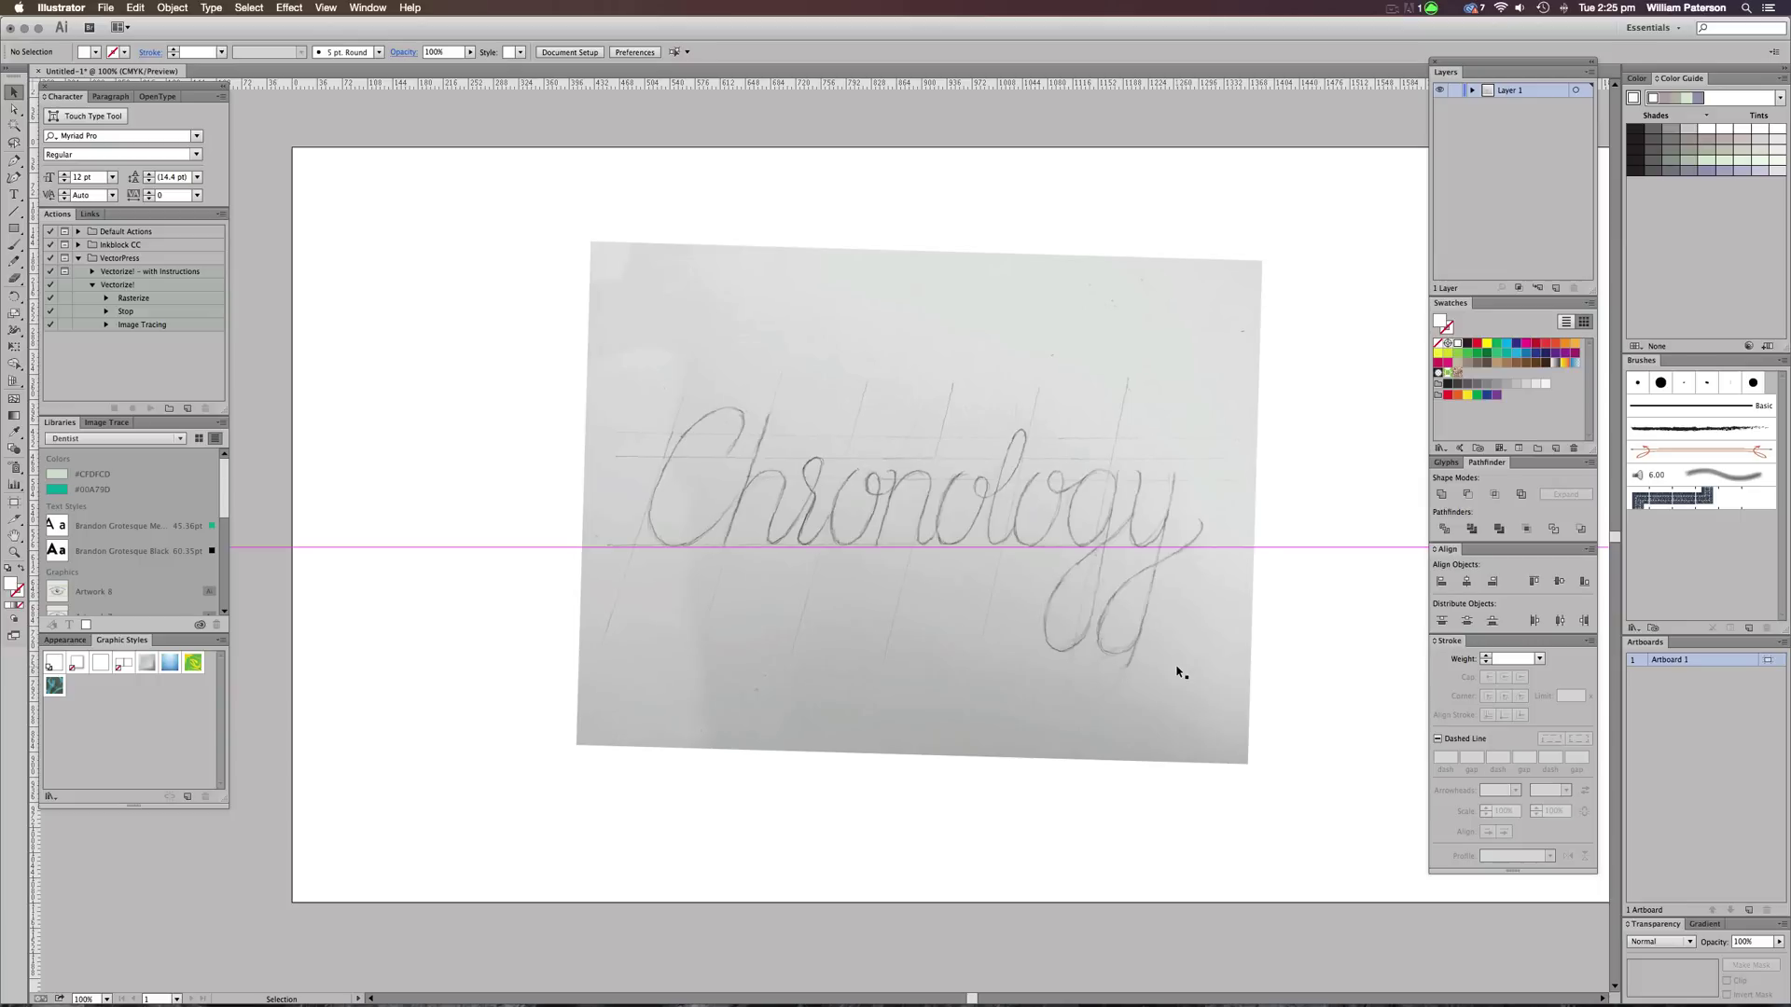
# Trace the letter C of the sketch with a curved Pen tool path
pyautogui.press('p')
pyautogui.press('super+equal')
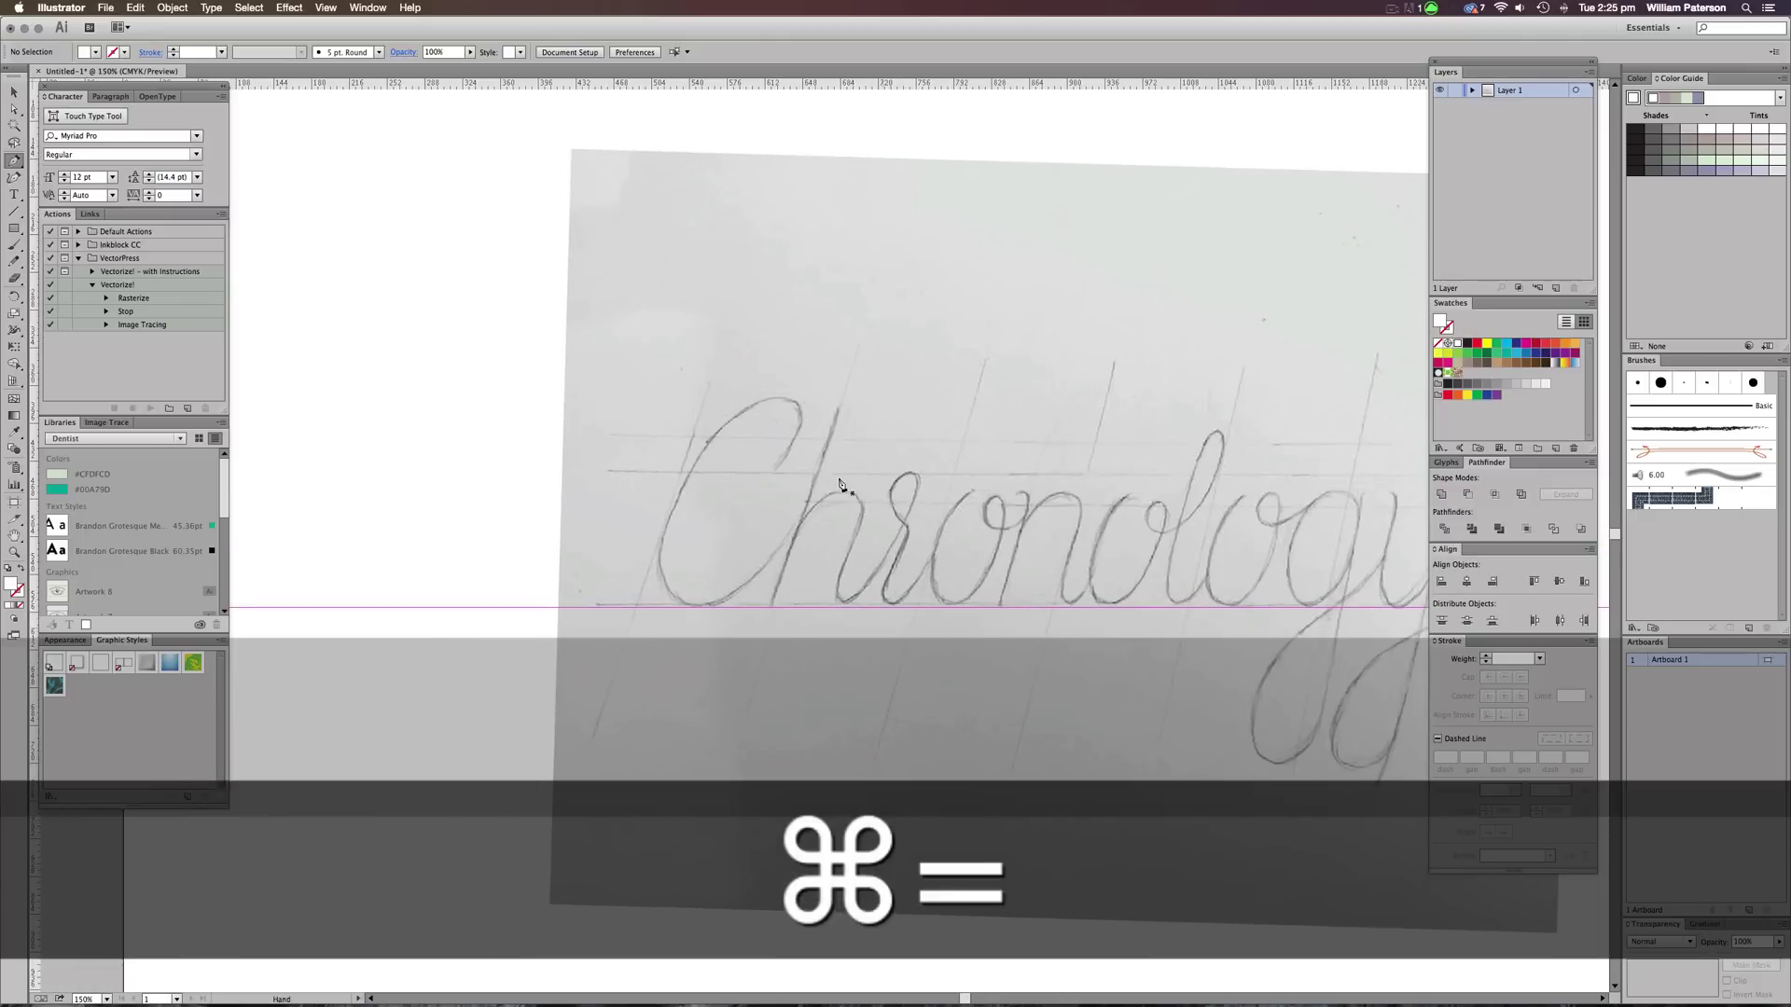
pyautogui.click(776, 473)
pyautogui.moveTo(771, 399); pyautogui.dragTo(717, 404)
pyautogui.moveTo(683, 604)
pyautogui.mouseDown()
pyautogui.moveTo(763, 658)
pyautogui.moveTo(748, 636)
pyautogui.mouseUp()
pyautogui.click(802, 516)
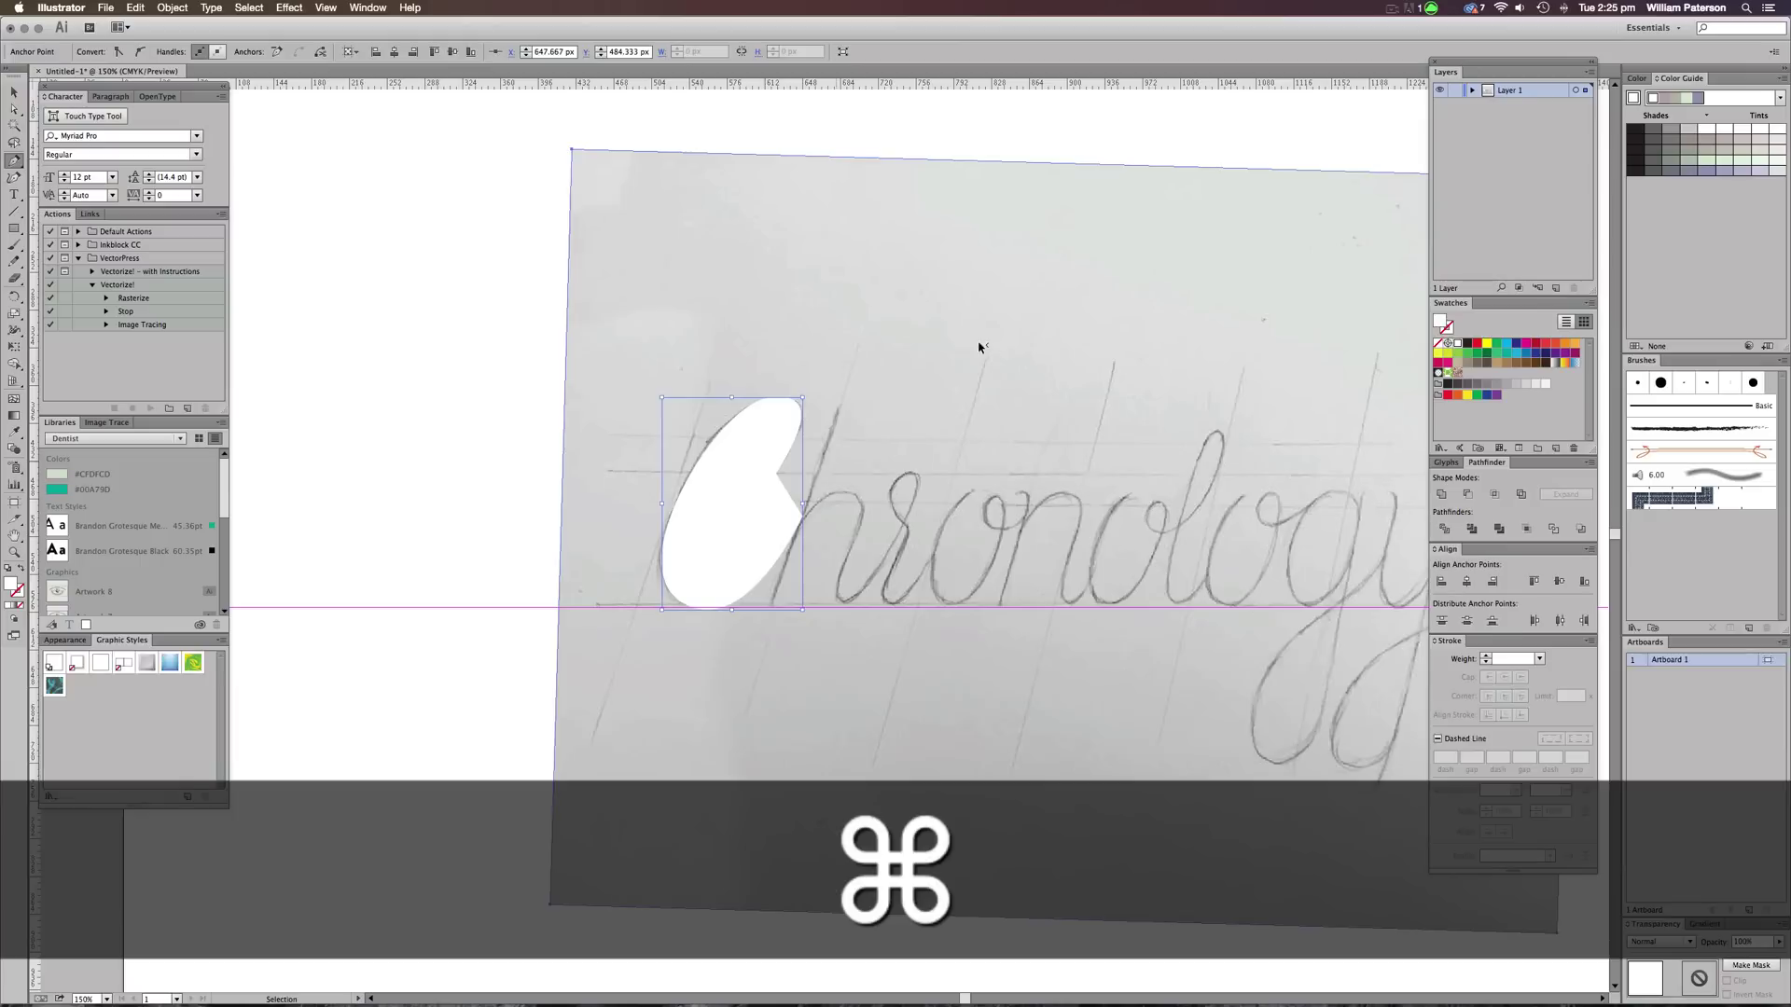
# Swap the fill and stroke of the C path so it is an unfilled outline, and delete the path
pyautogui.moveTo(959, 363); pyautogui.dragTo(863, 438)
pyautogui.press('v')
pyautogui.hotkey('shift', 'x')
pyautogui.press('super+z')
pyautogui.click(774, 494)
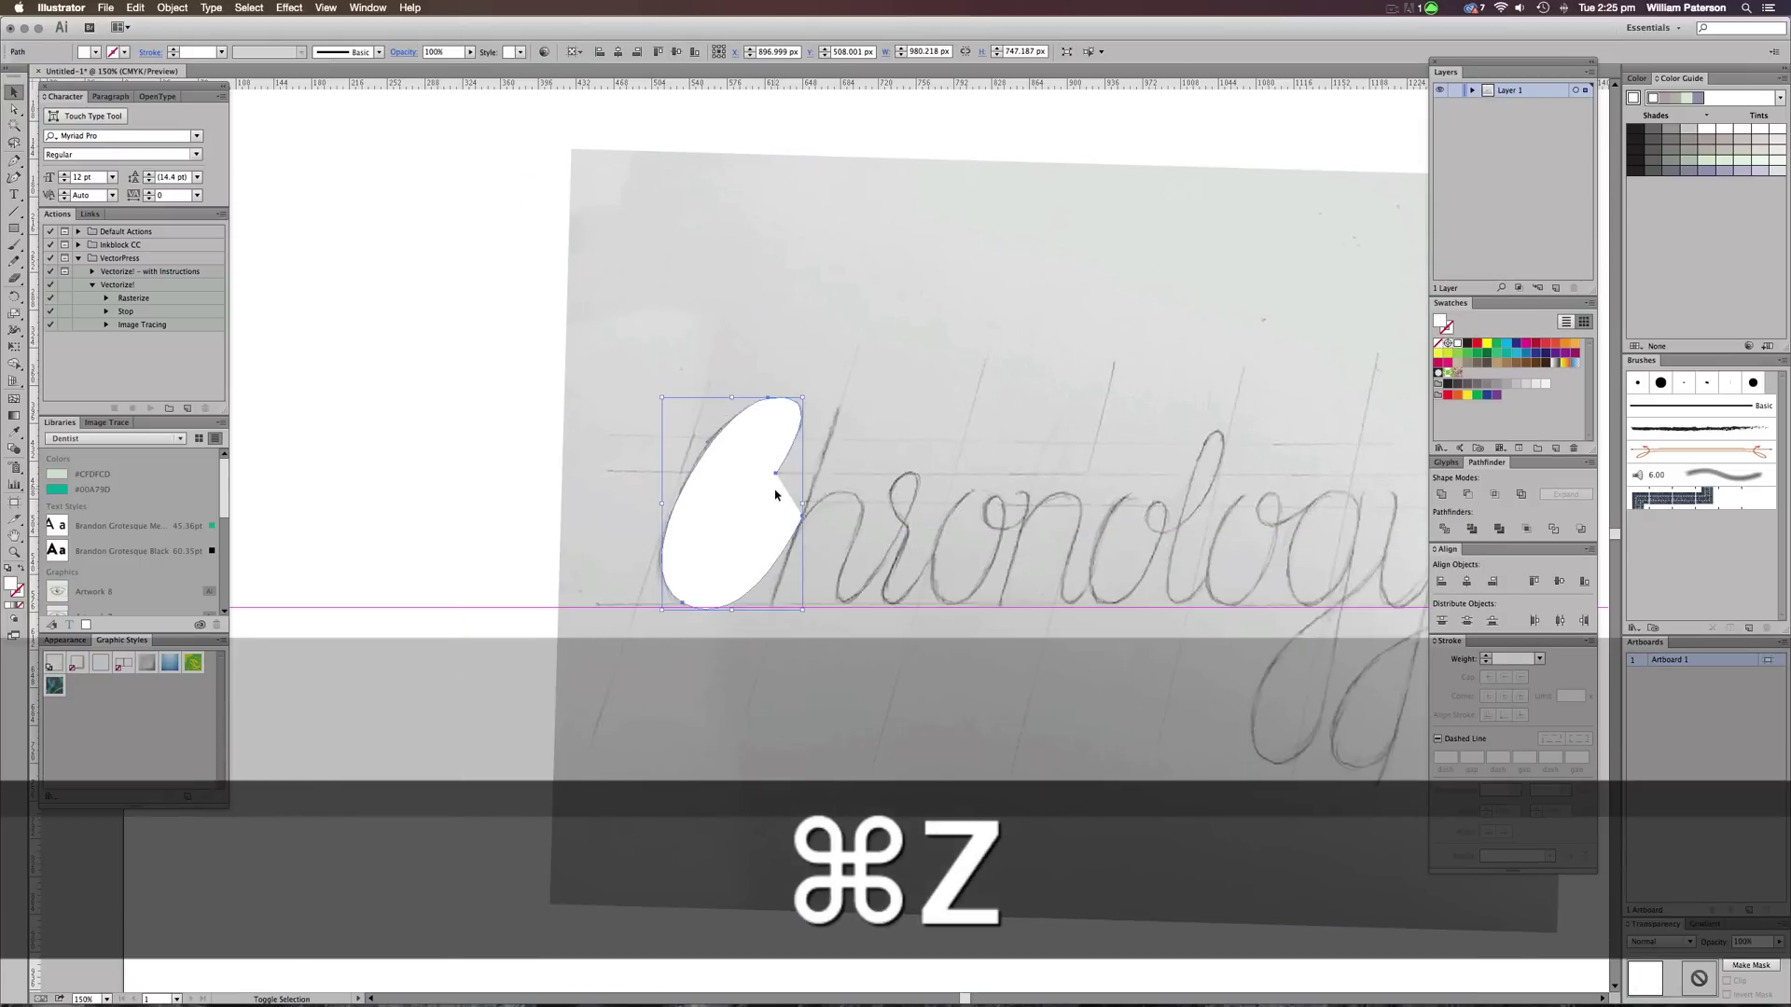
pyautogui.hotkey('shift', 'x')
pyautogui.click(560, 688)
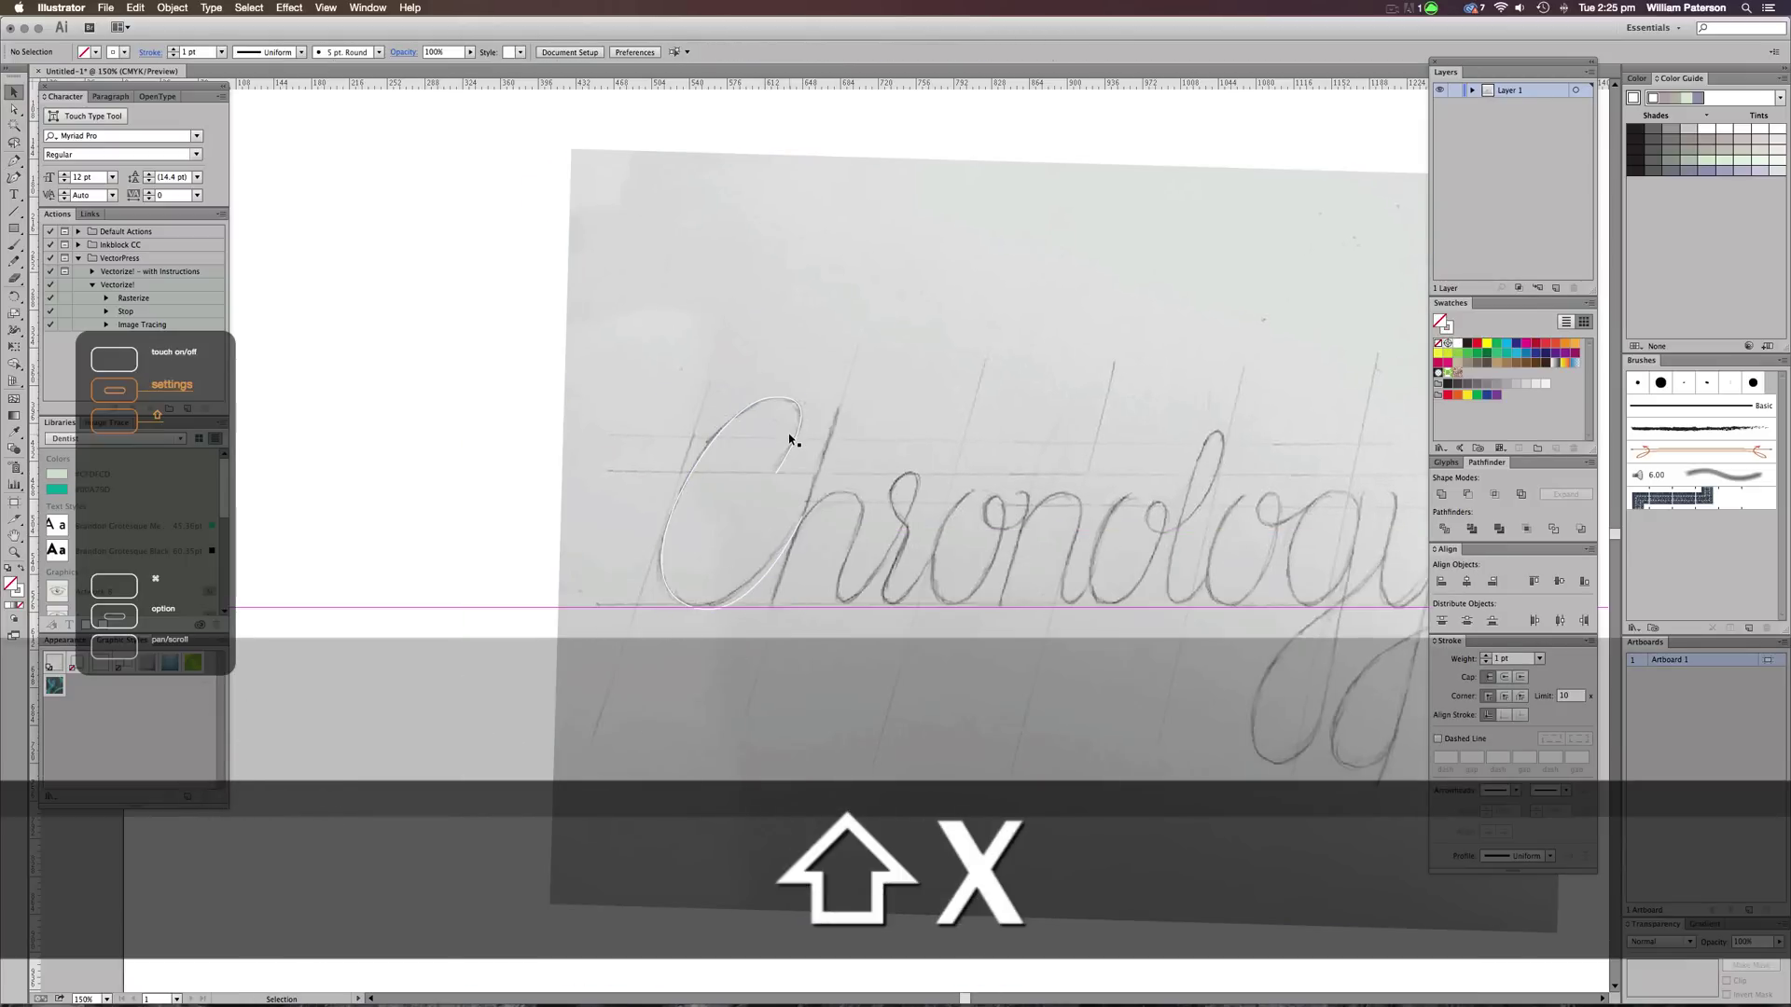
pyautogui.click(793, 456)
pyautogui.press('Delete')
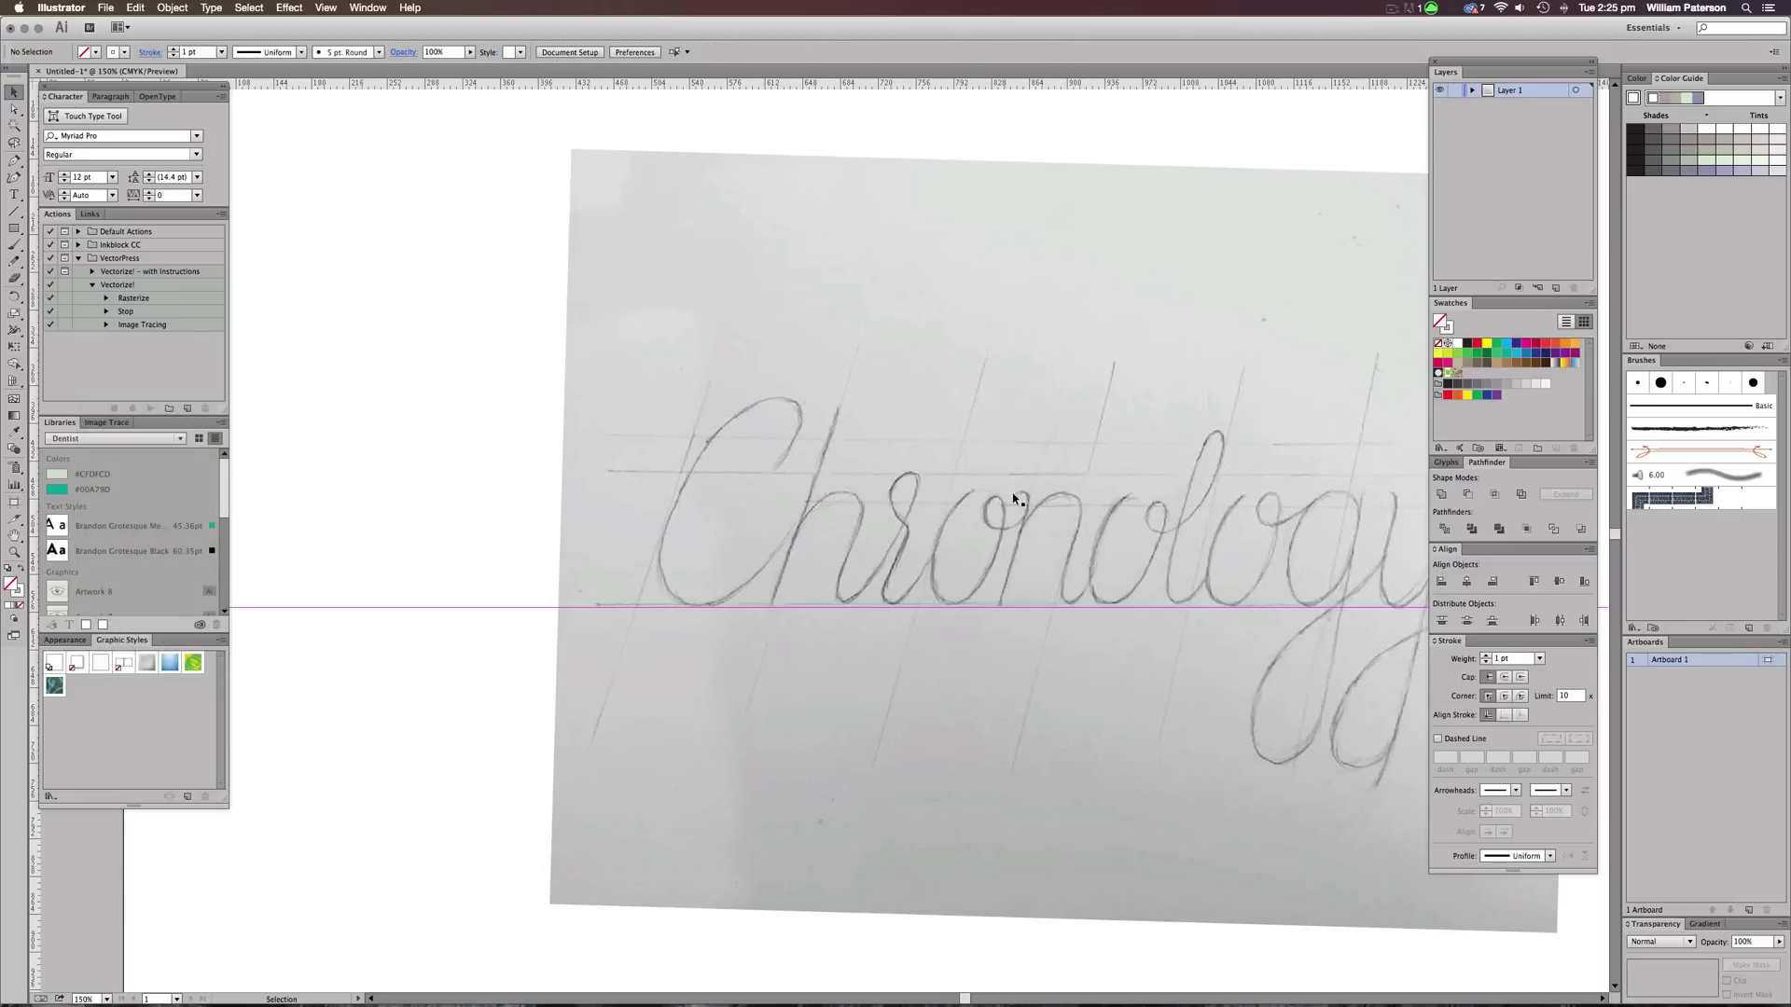
# Select the sketch photo for Free Transform and place a vertical guide just before the letter C
pyautogui.press('super')
pyautogui.press('space')
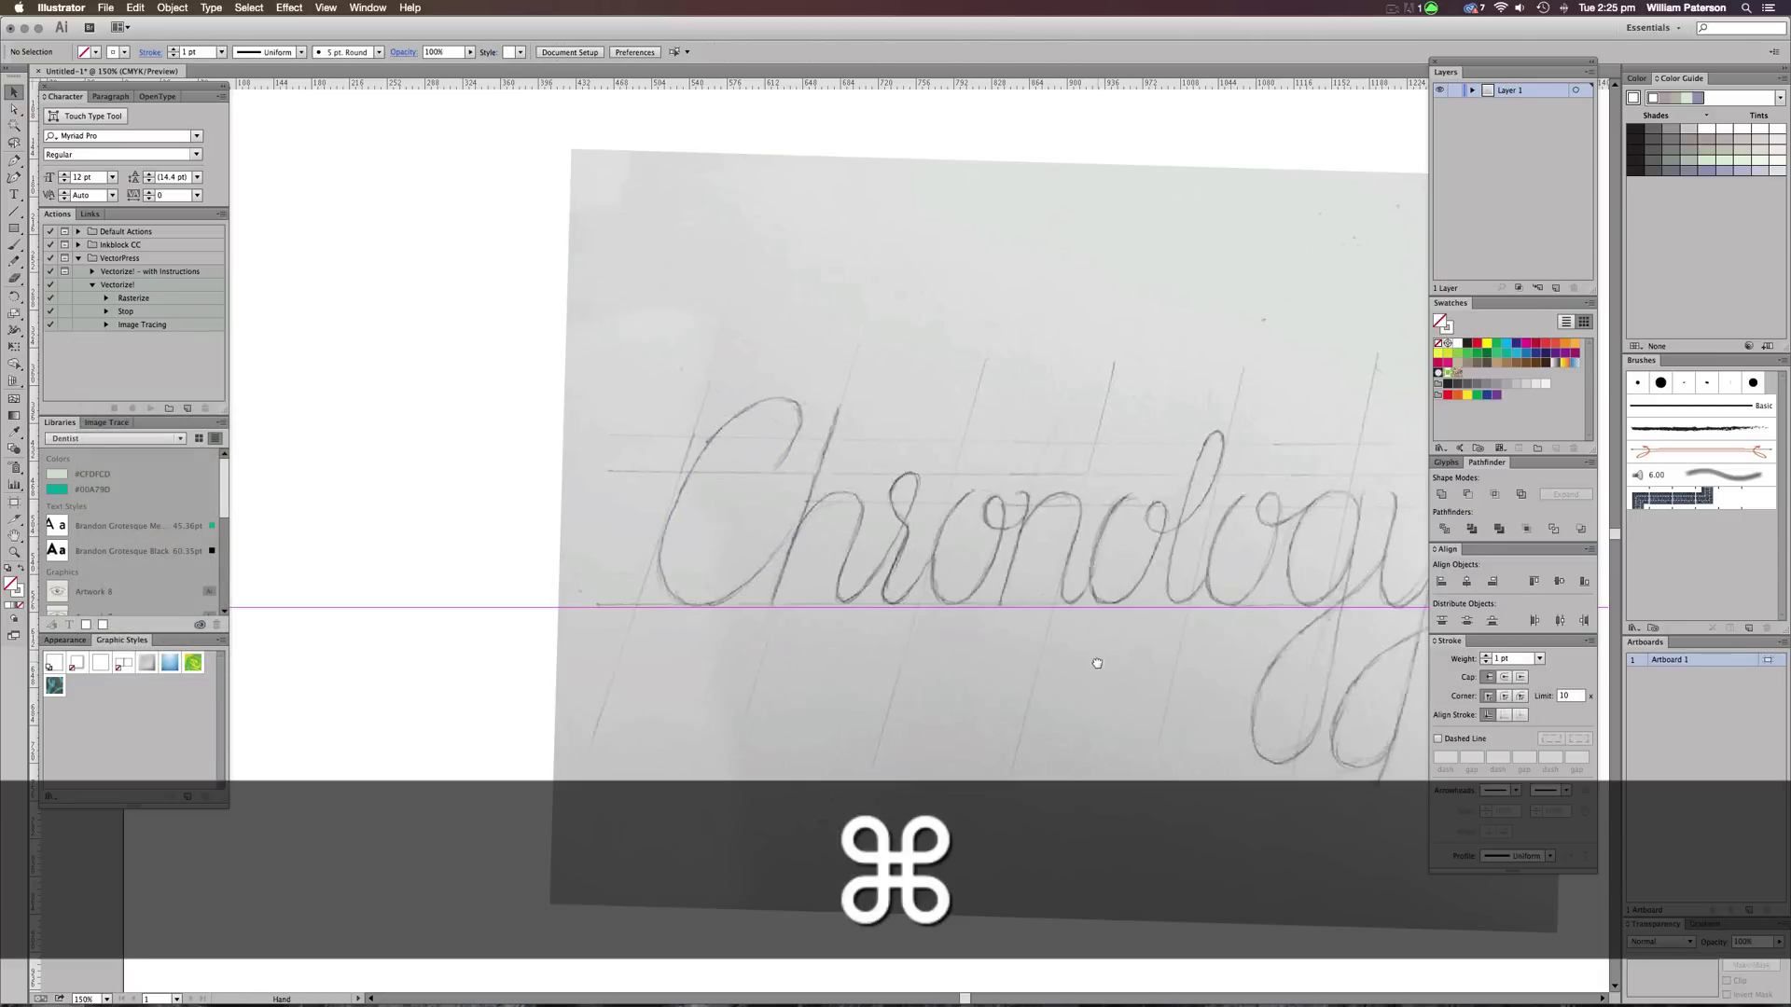
pyautogui.moveTo(1093, 660); pyautogui.dragTo(897, 616)
pyautogui.press('super+minus')
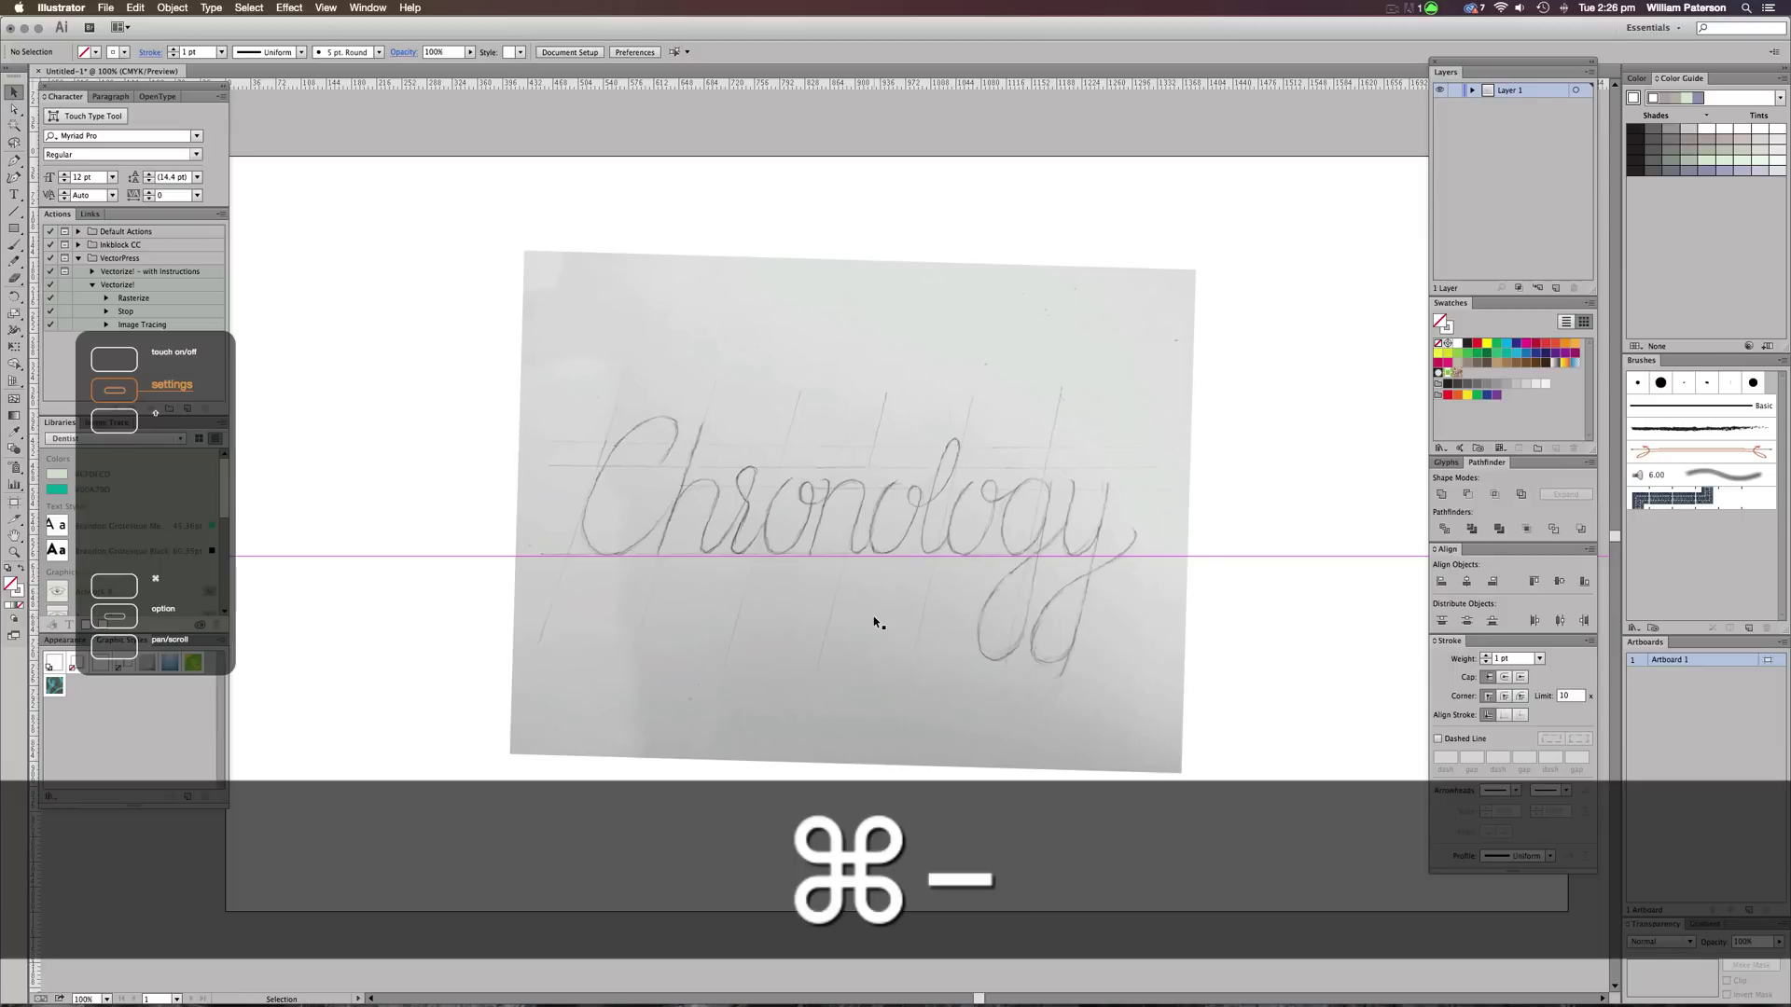
pyautogui.press('e')
pyautogui.keyDown('super'); pyautogui.click(1179, 544); pyautogui.keyUp('super')
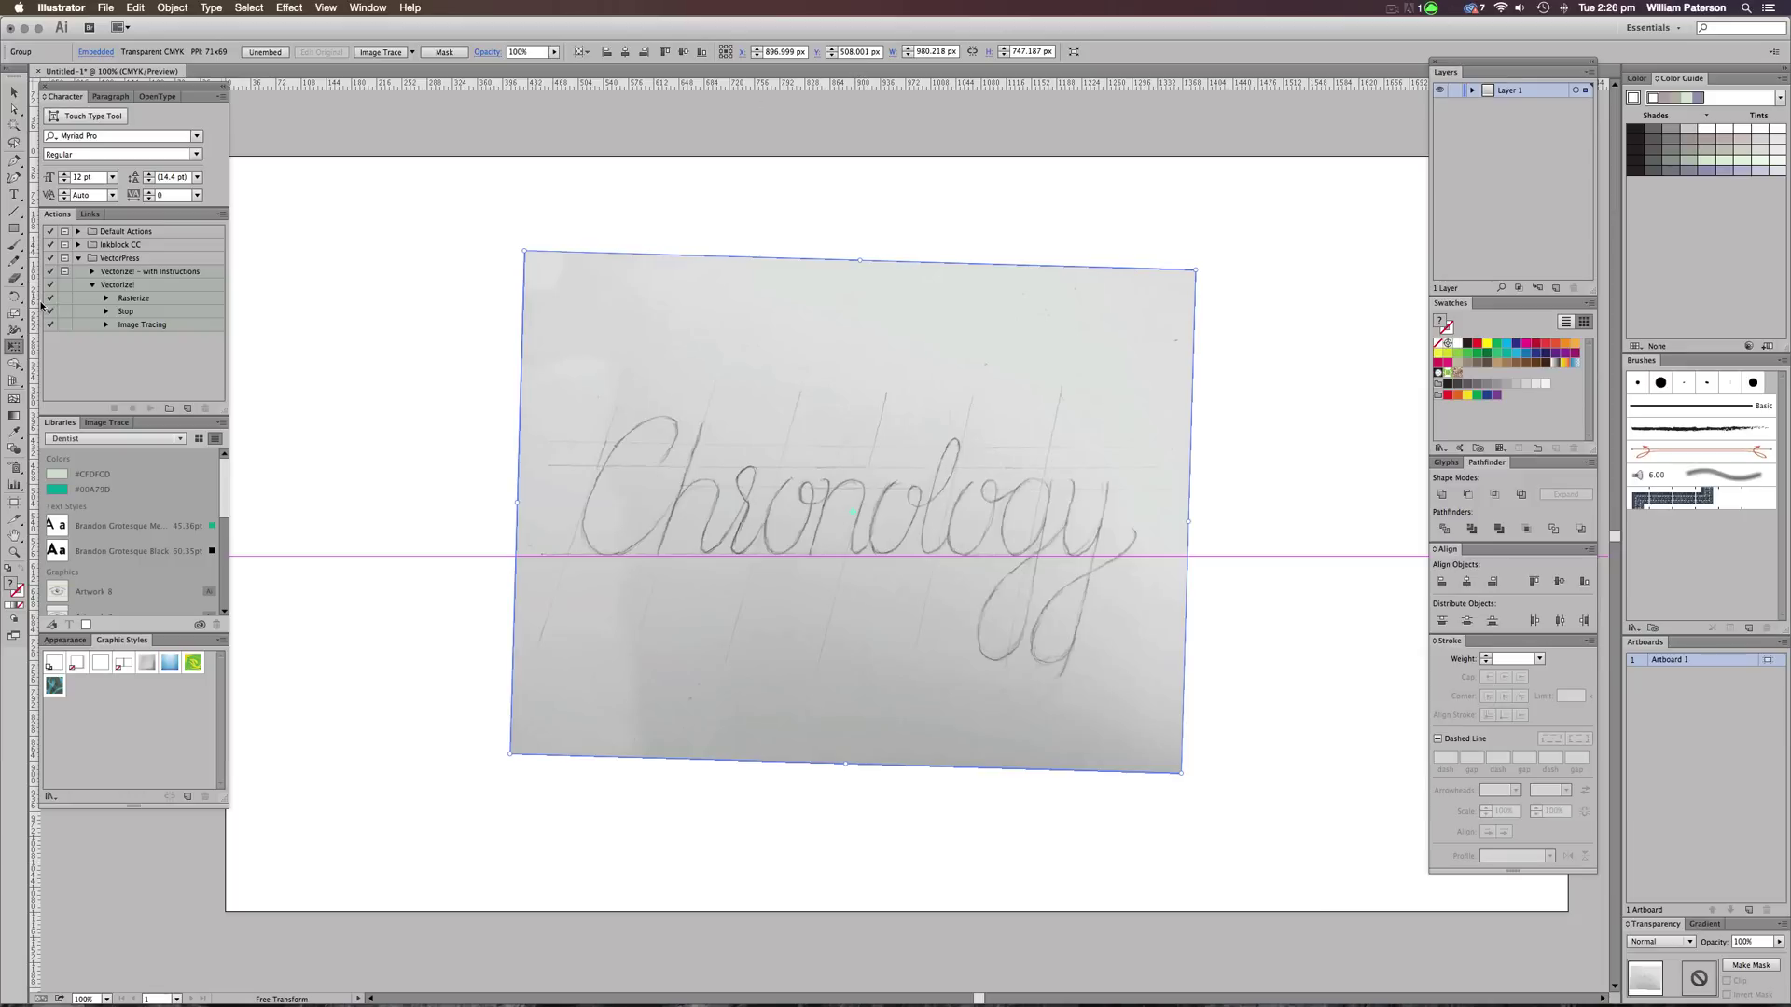
pyautogui.moveTo(34, 302); pyautogui.dragTo(554, 345)
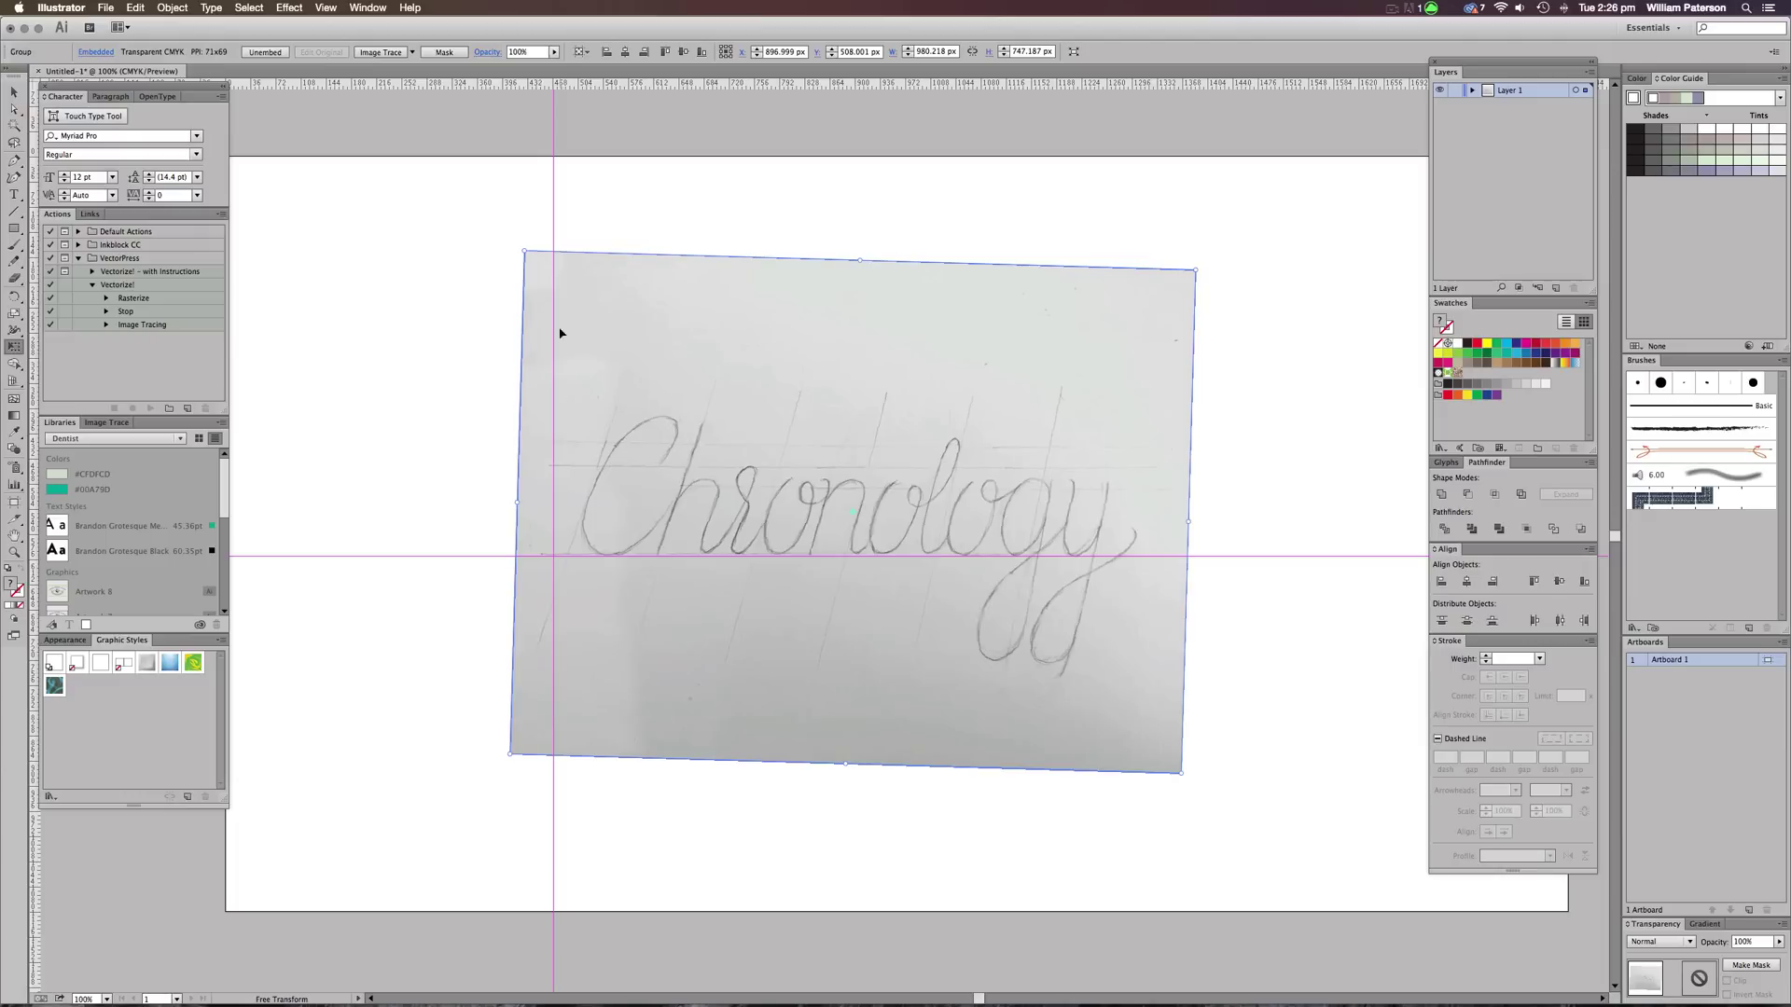
# Rotate the sketch photo counterclockwise until its slanted pencil guidelines stand vertical, and reposition it against the guides
pyautogui.moveTo(1245, 373); pyautogui.dragTo(1286, 374)
pyautogui.press('super+z')
pyautogui.moveTo(966, 598); pyautogui.dragTo(939, 531)
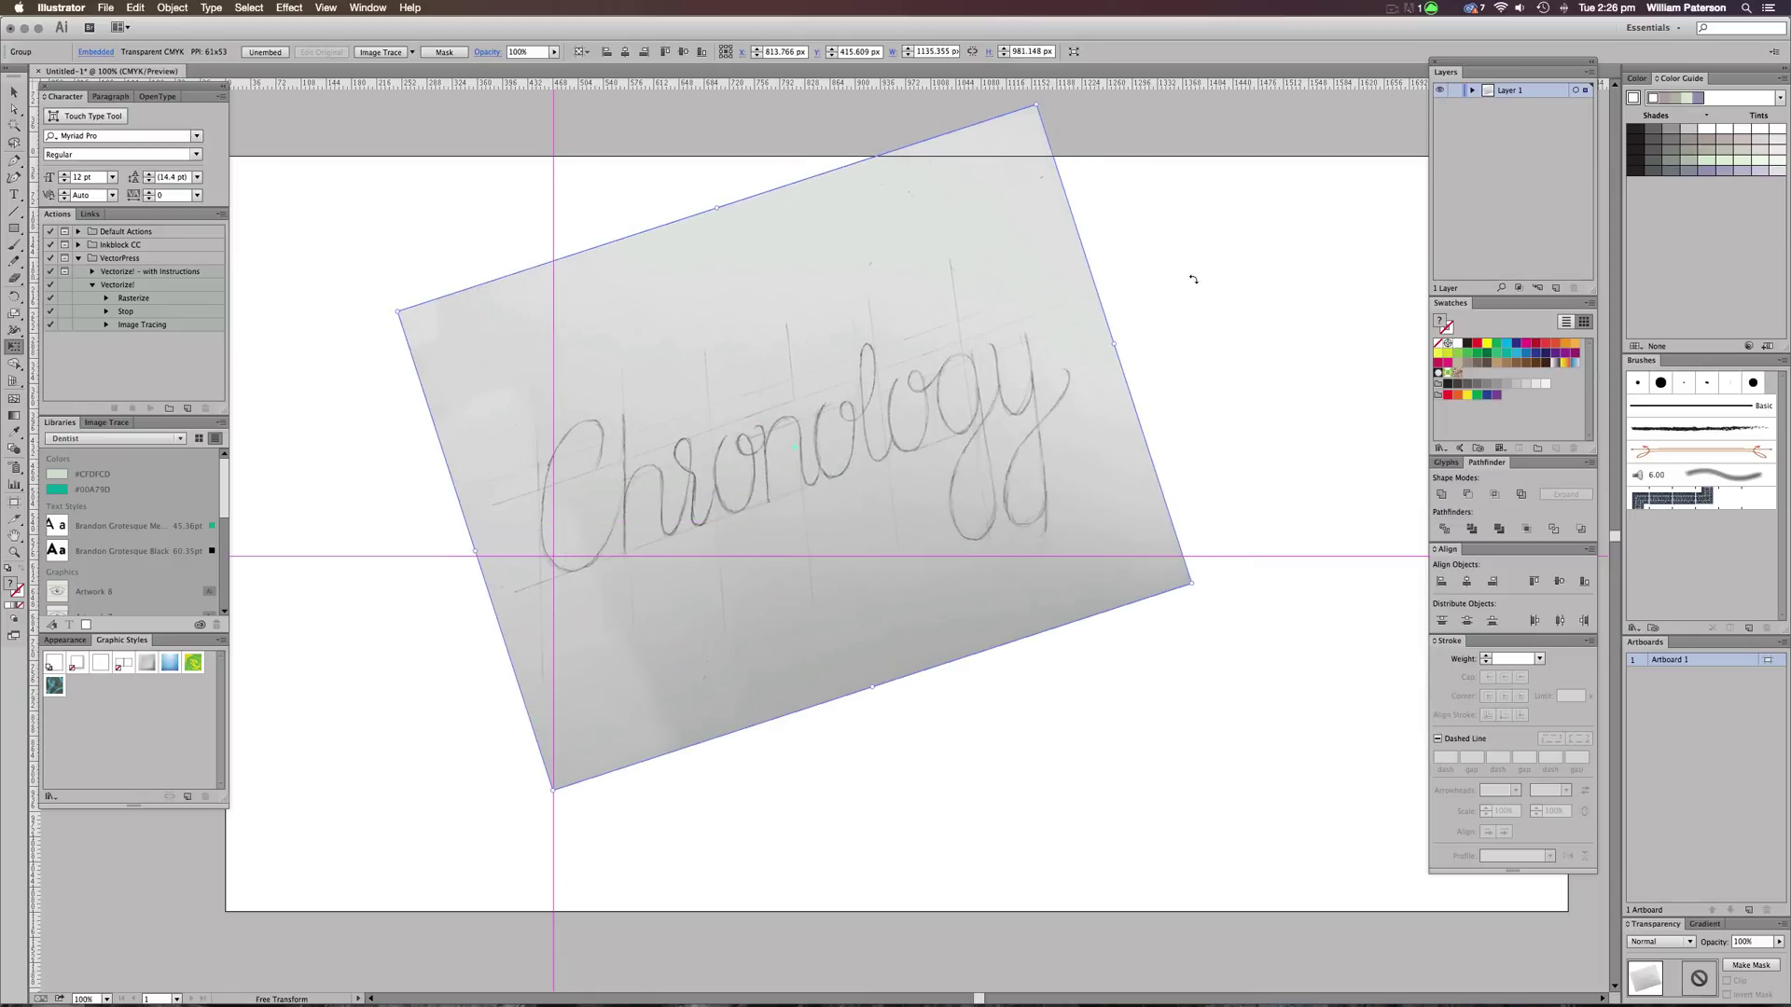
pyautogui.moveTo(1199, 307); pyautogui.dragTo(1183, 319)
pyautogui.moveTo(1021, 505); pyautogui.dragTo(1046, 510)
pyautogui.moveTo(1188, 366); pyautogui.dragTo(1184, 358)
pyautogui.moveTo(1064, 508); pyautogui.dragTo(1057, 508)
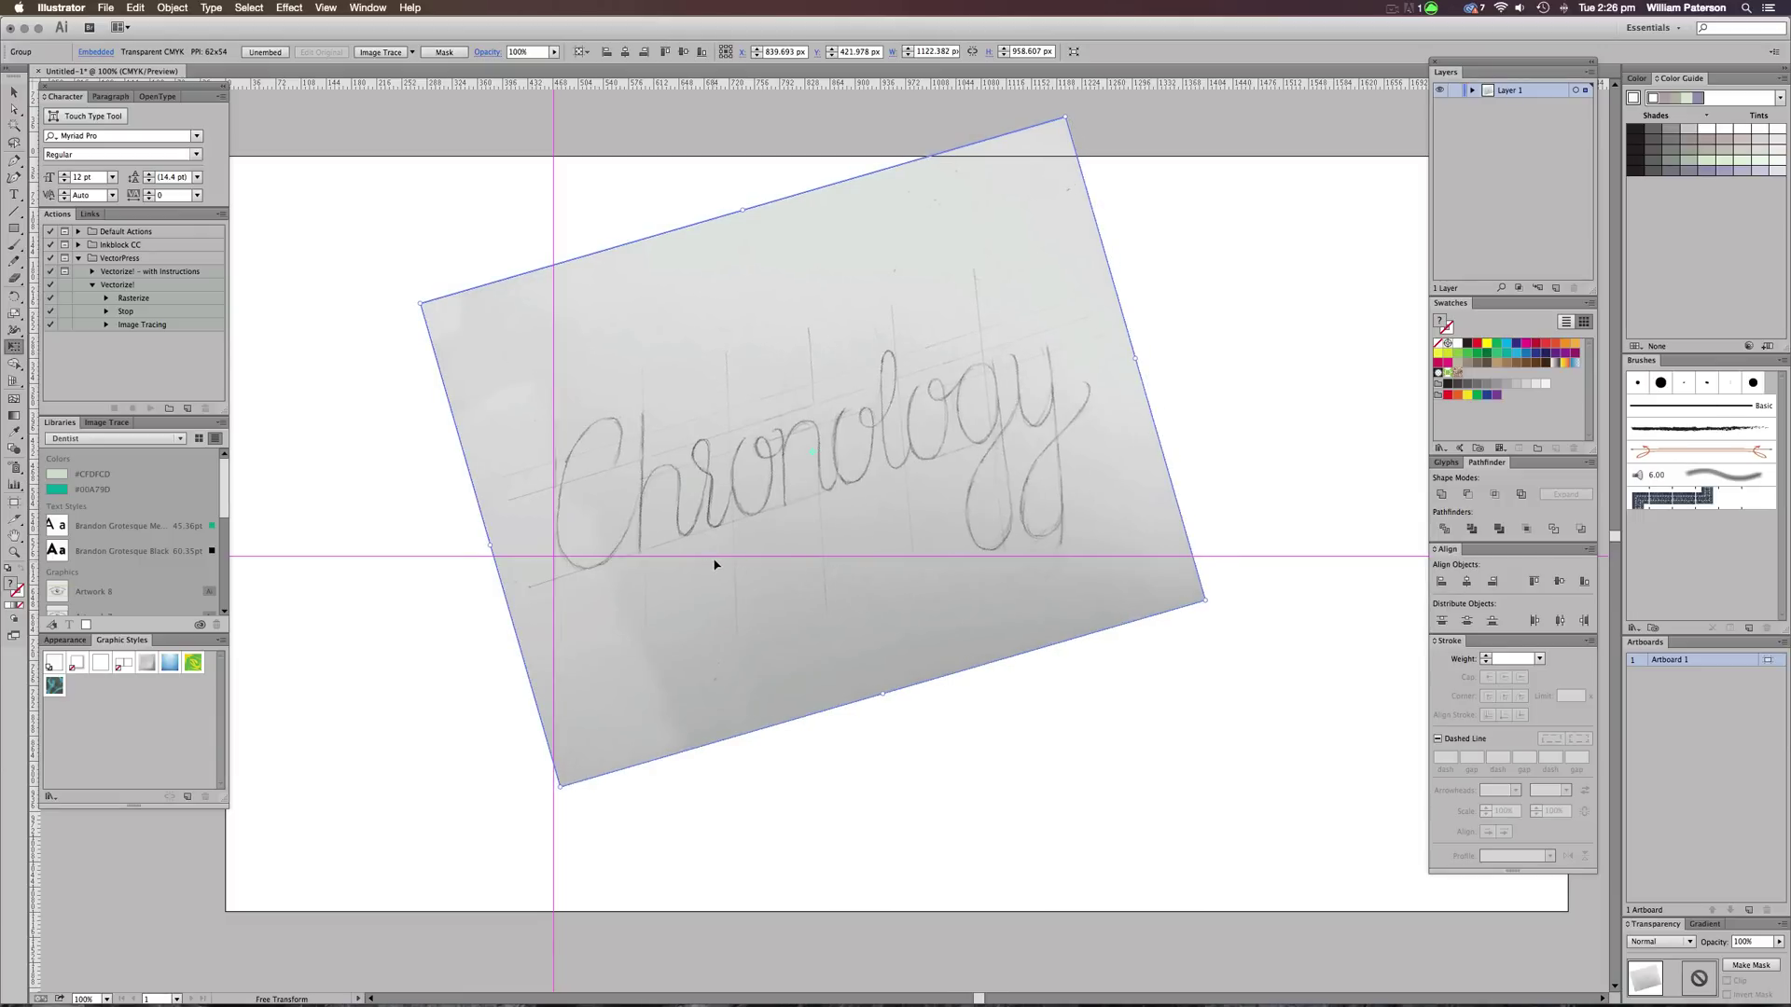
# Add a second vertical guide along the stem of the letter h and check the alignment up close
pyautogui.press('super+semicolon')
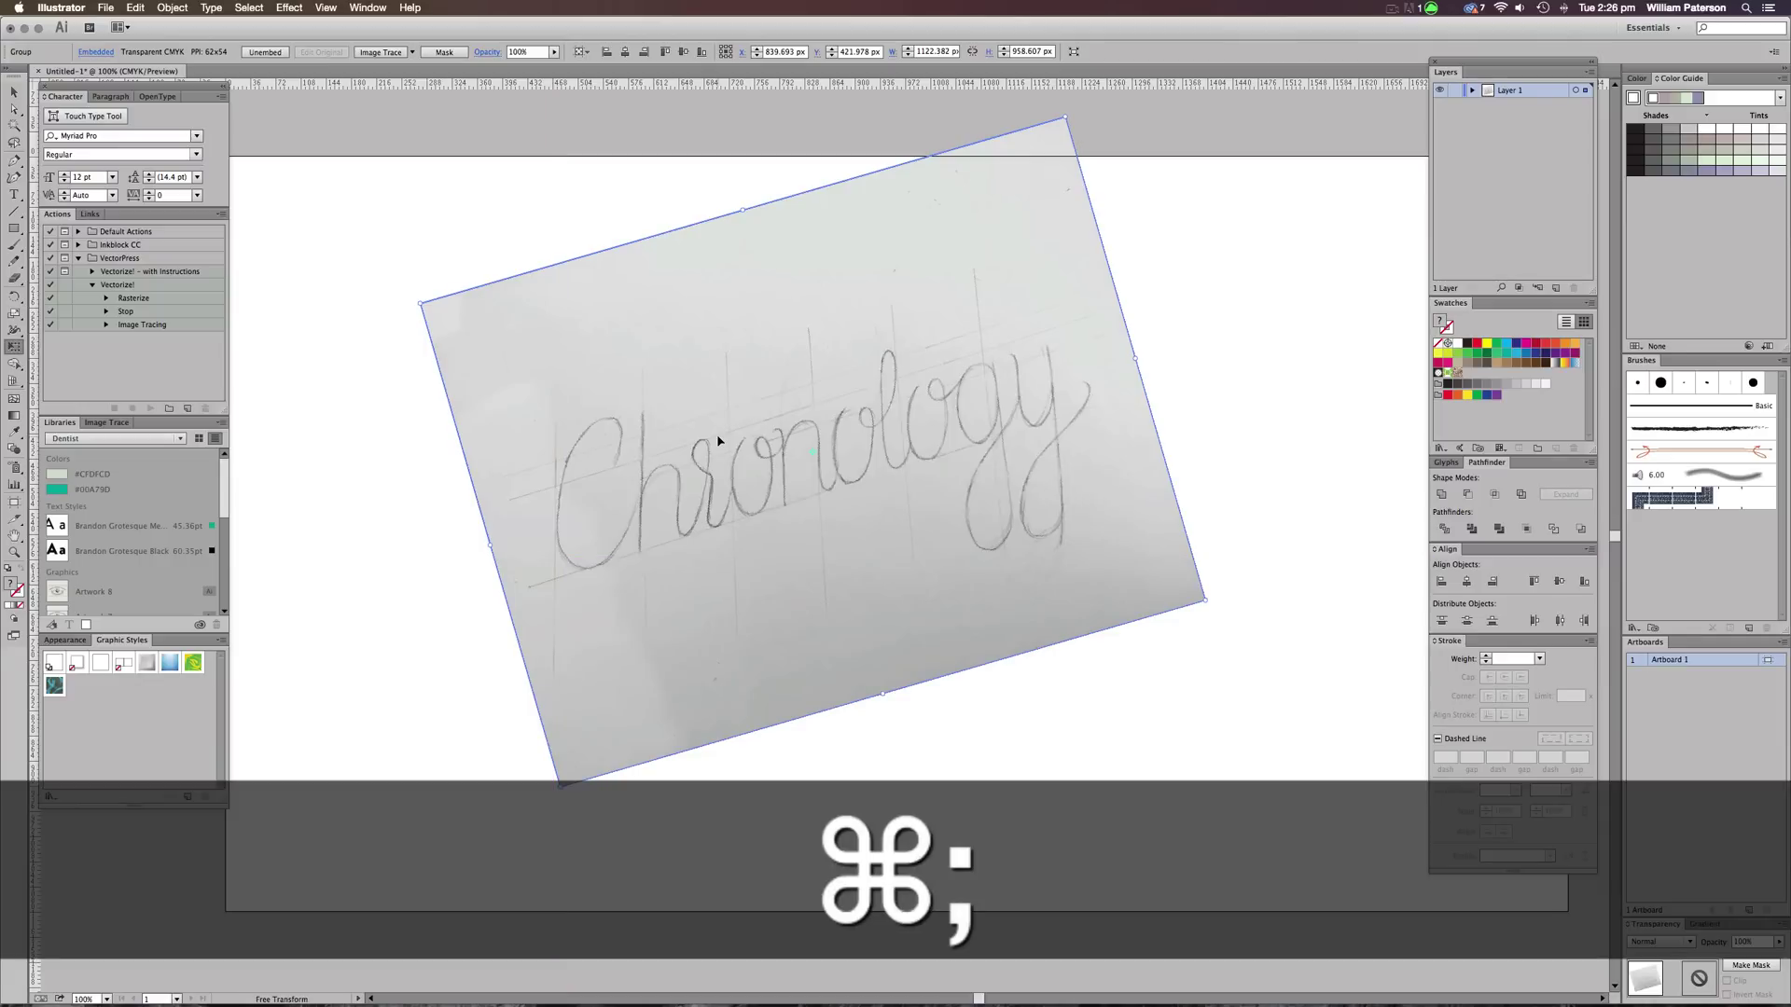
pyautogui.press('super')
pyautogui.press('super+semicolon')
pyautogui.moveTo(38, 428); pyautogui.dragTo(642, 441)
pyautogui.press('super')
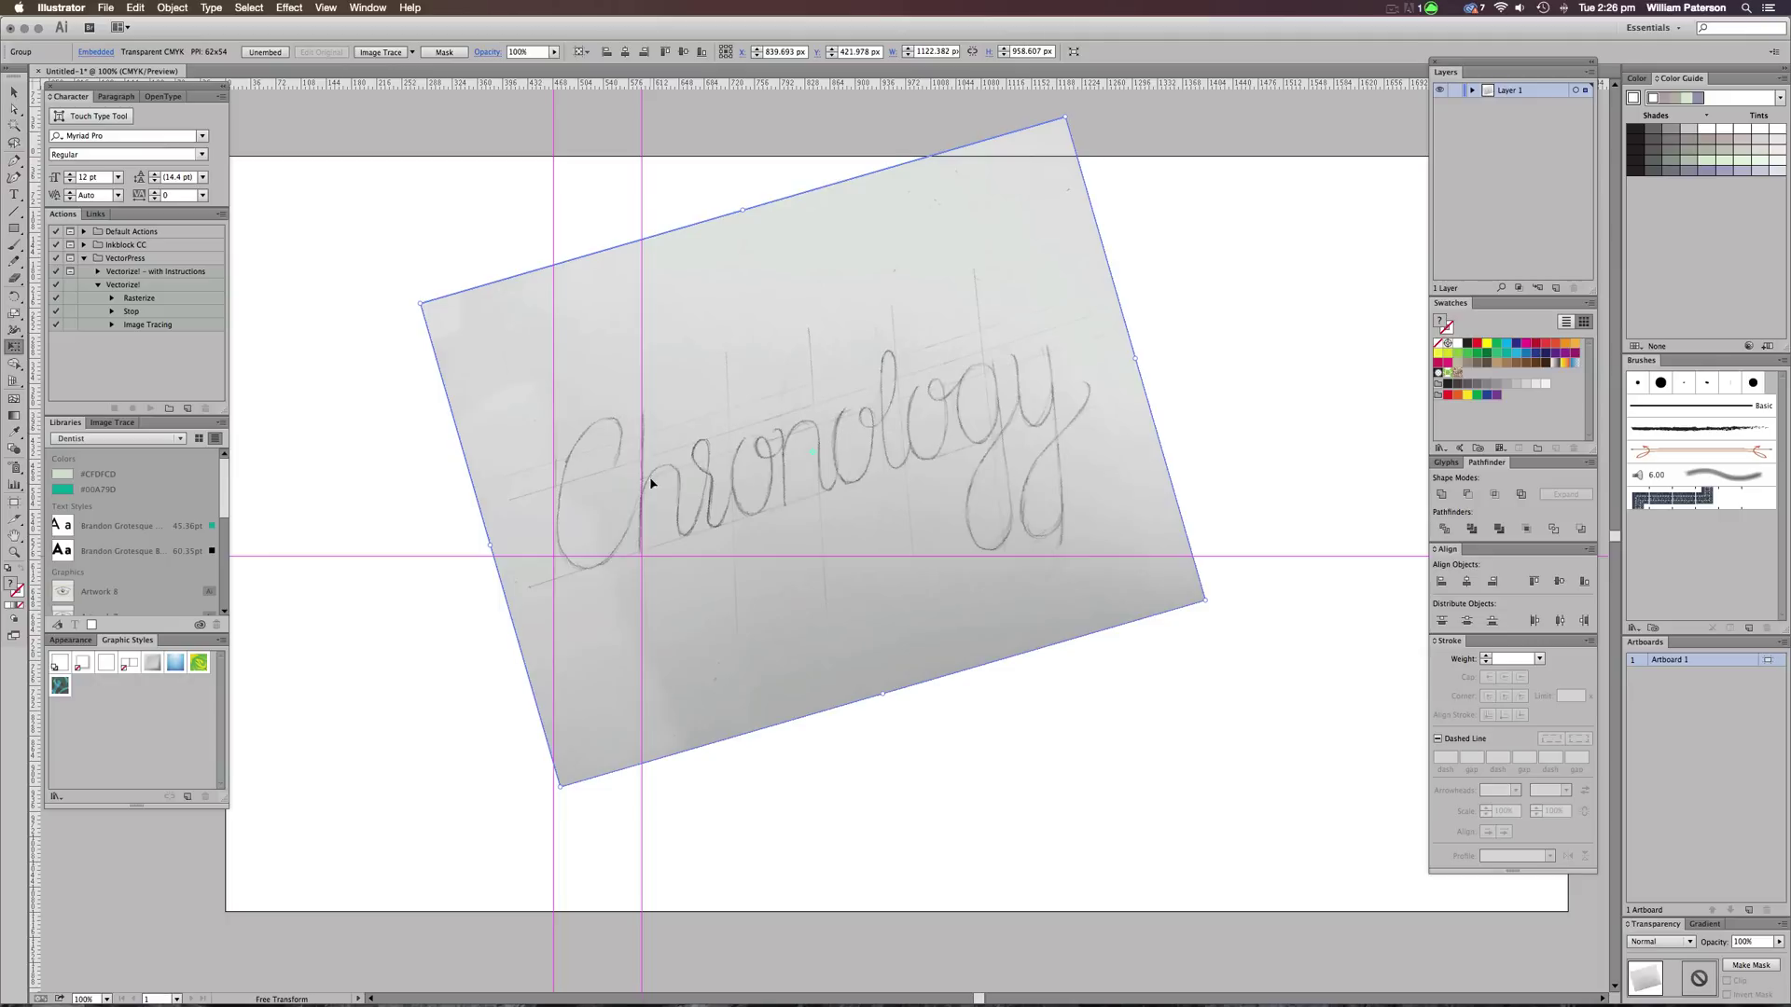
pyautogui.press('super+equal')
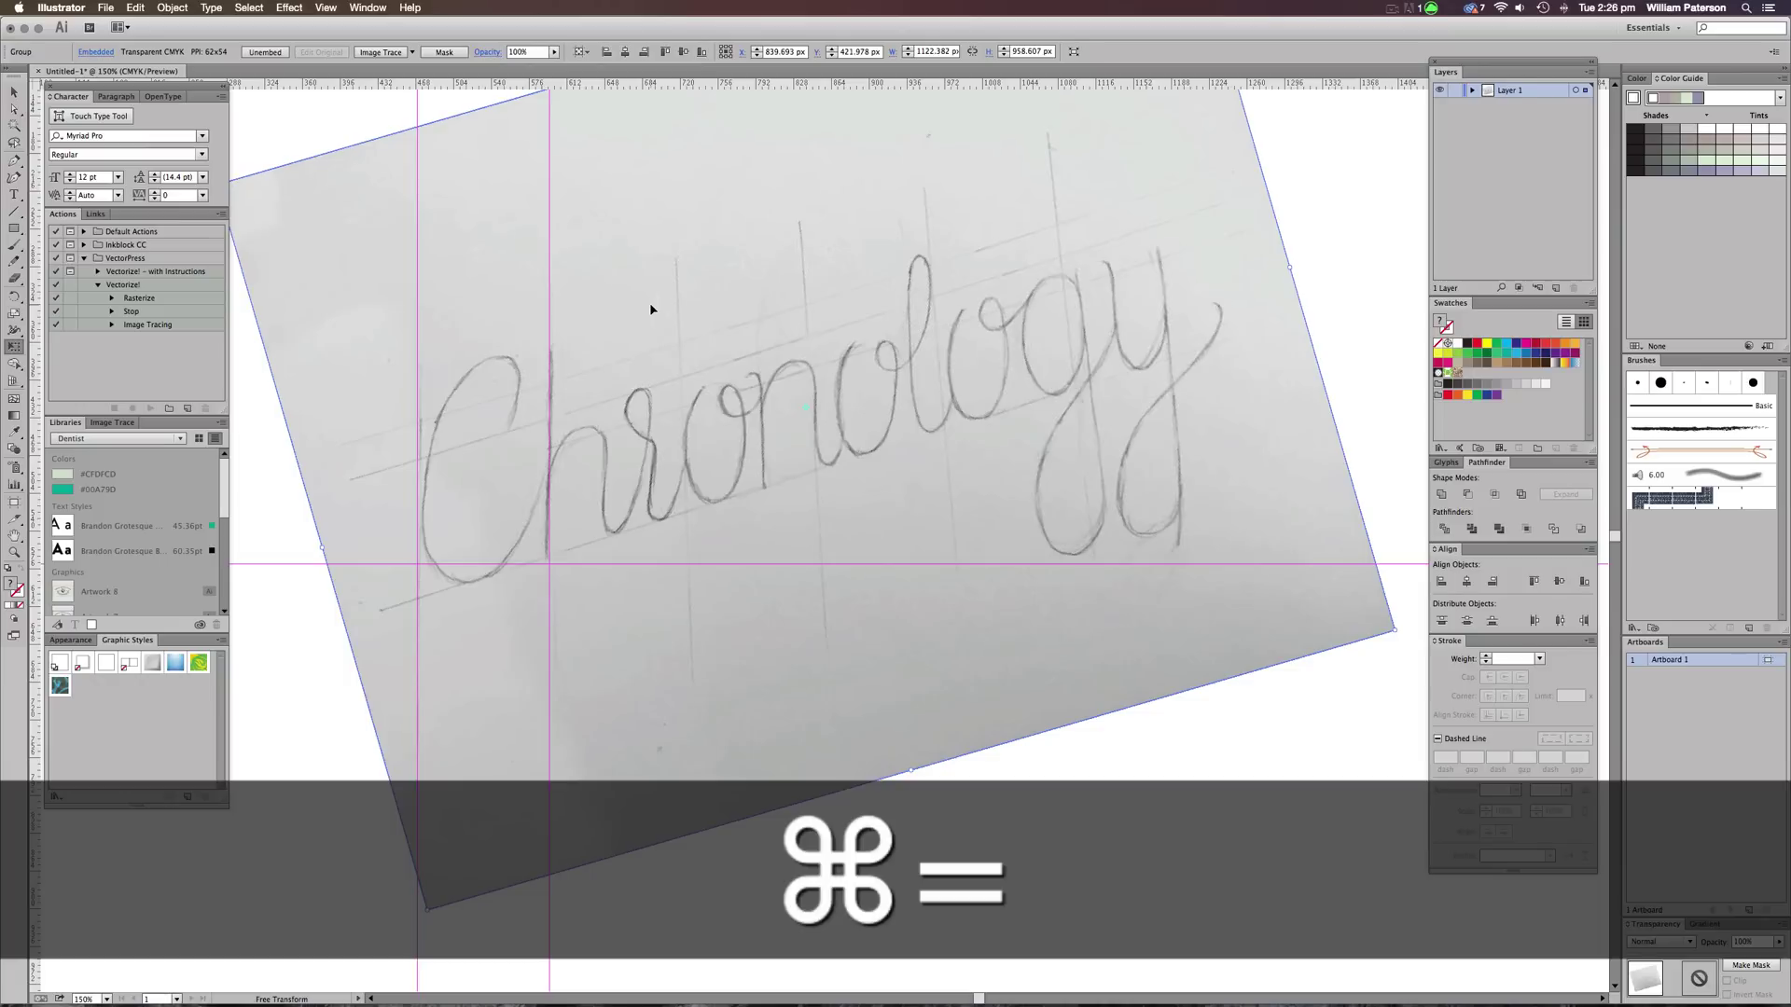
pyautogui.press('super+minus')
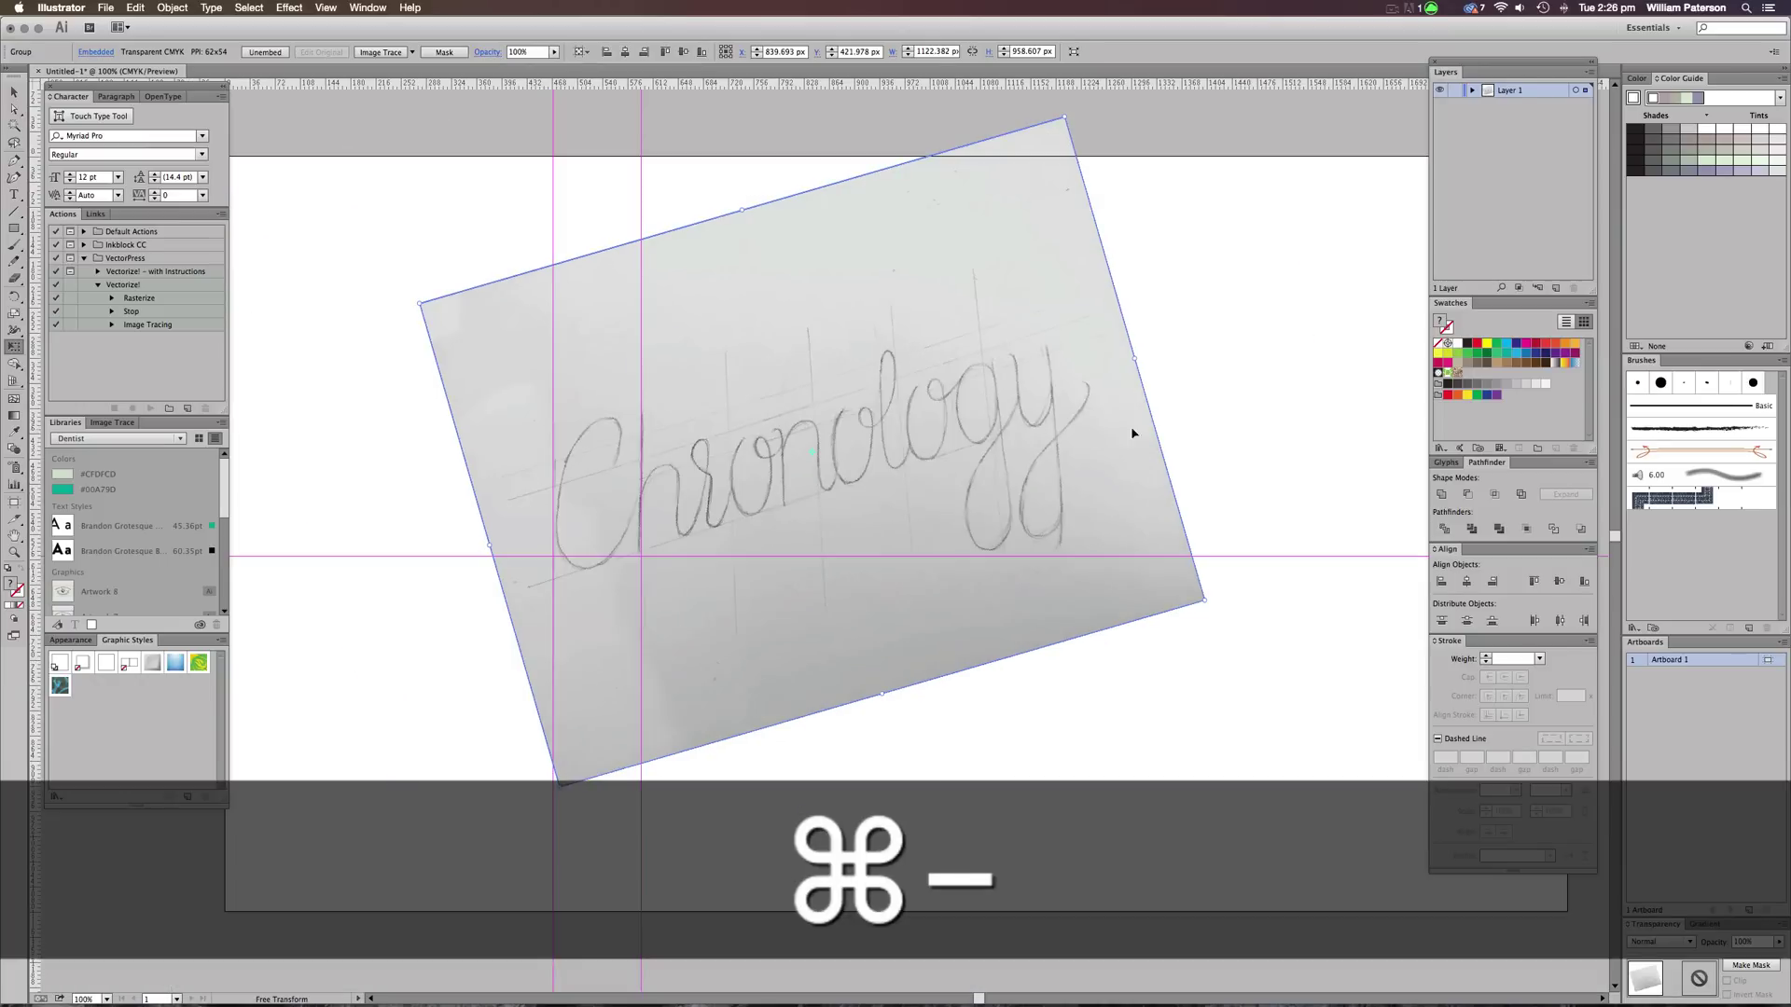
# Try another rotation of the sketch photo, undo it and leave Free Transform
pyautogui.moveTo(1307, 280); pyautogui.dragTo(1160, 360)
pyautogui.press('super+z')
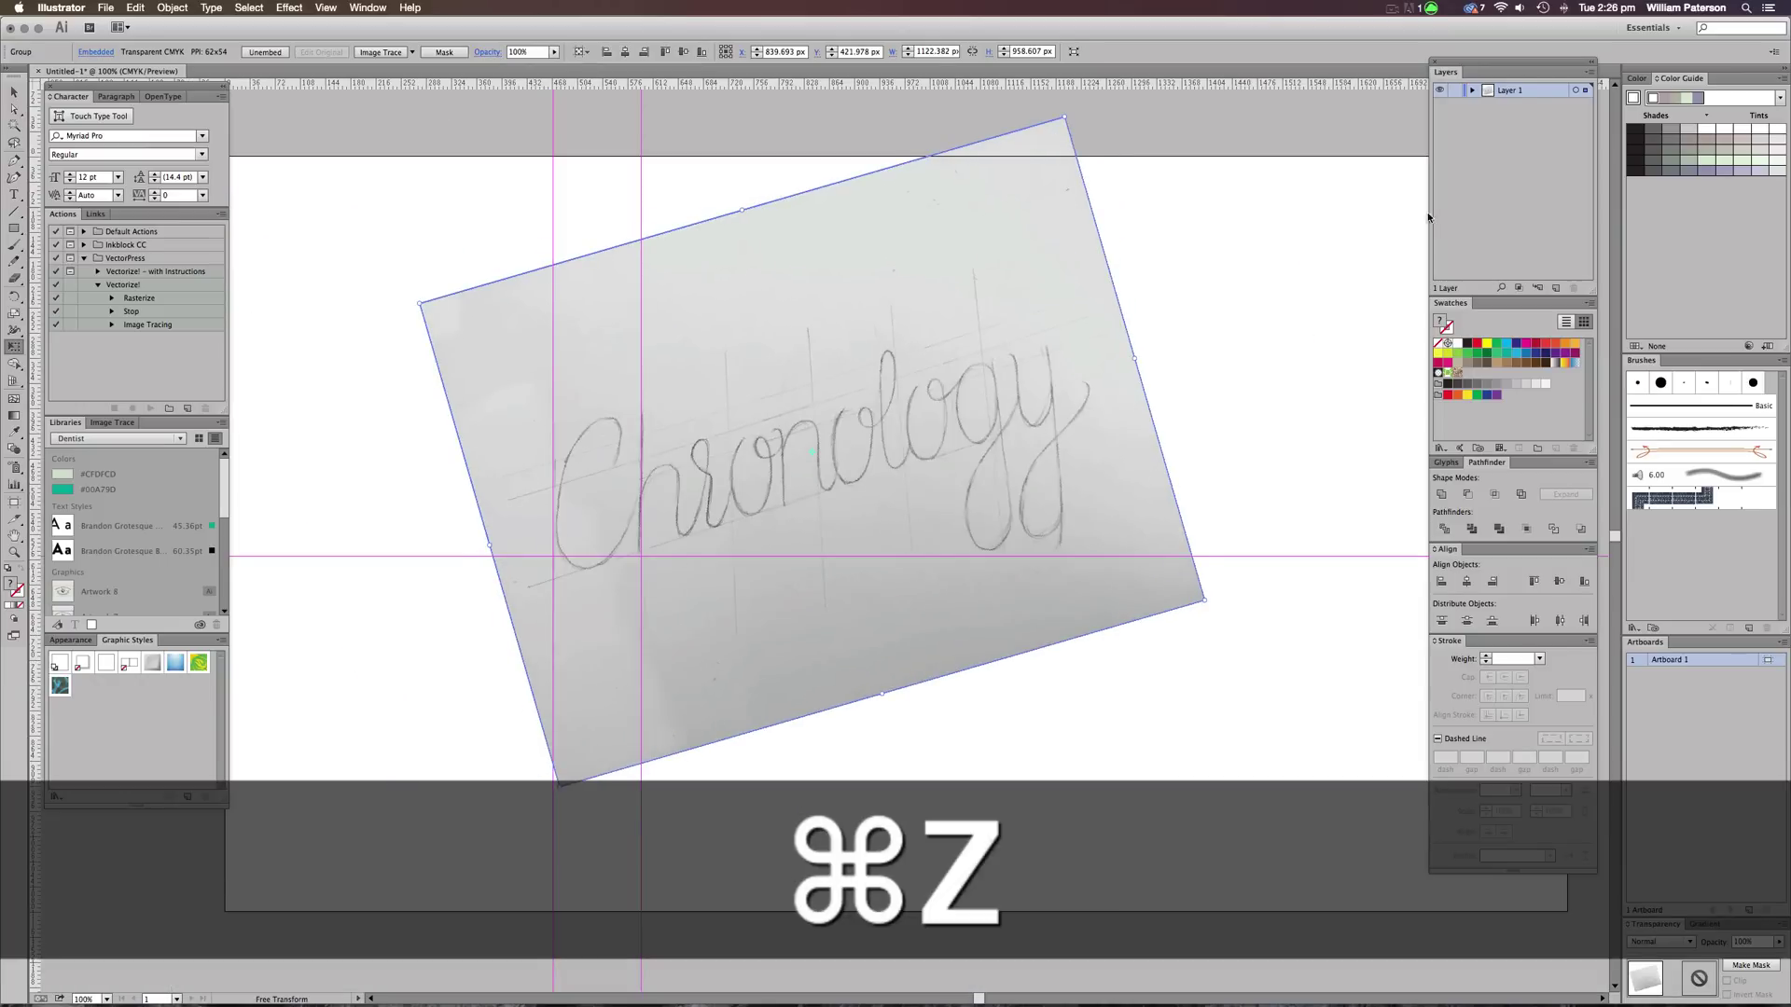
pyautogui.press('v')
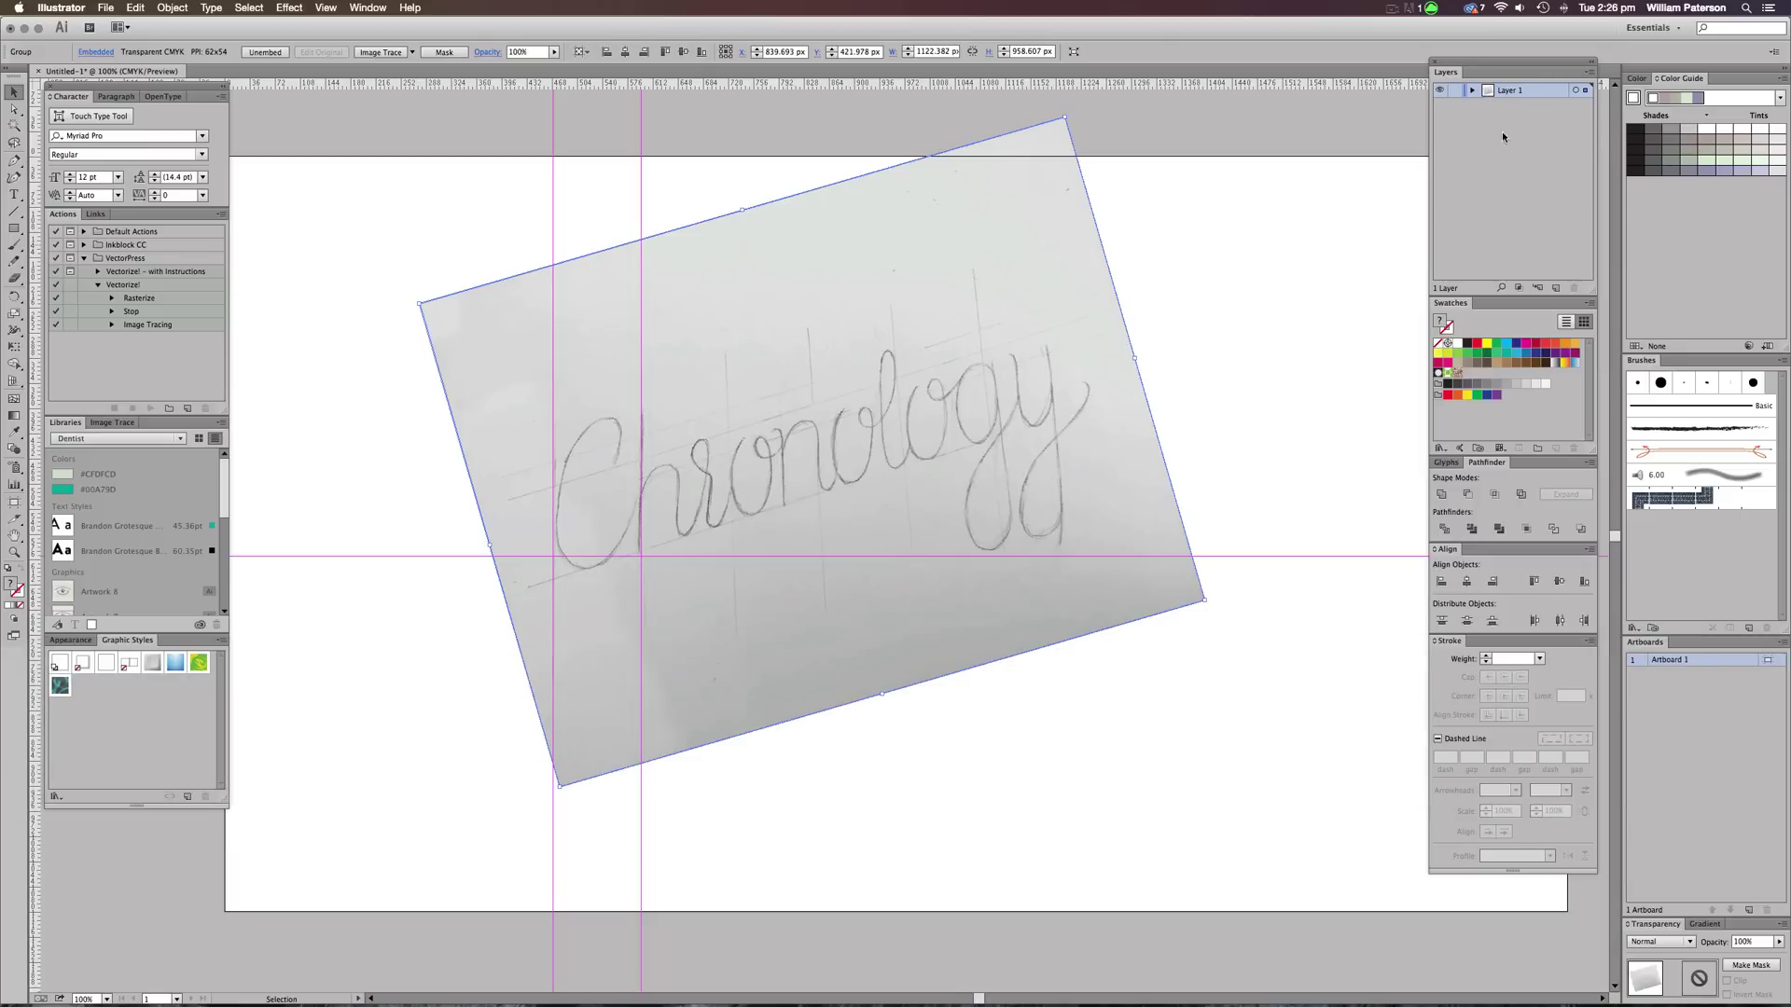
# Make Layer 1 a template layer with images dimmed to 50%
pyautogui.doubleClick(1544, 90)
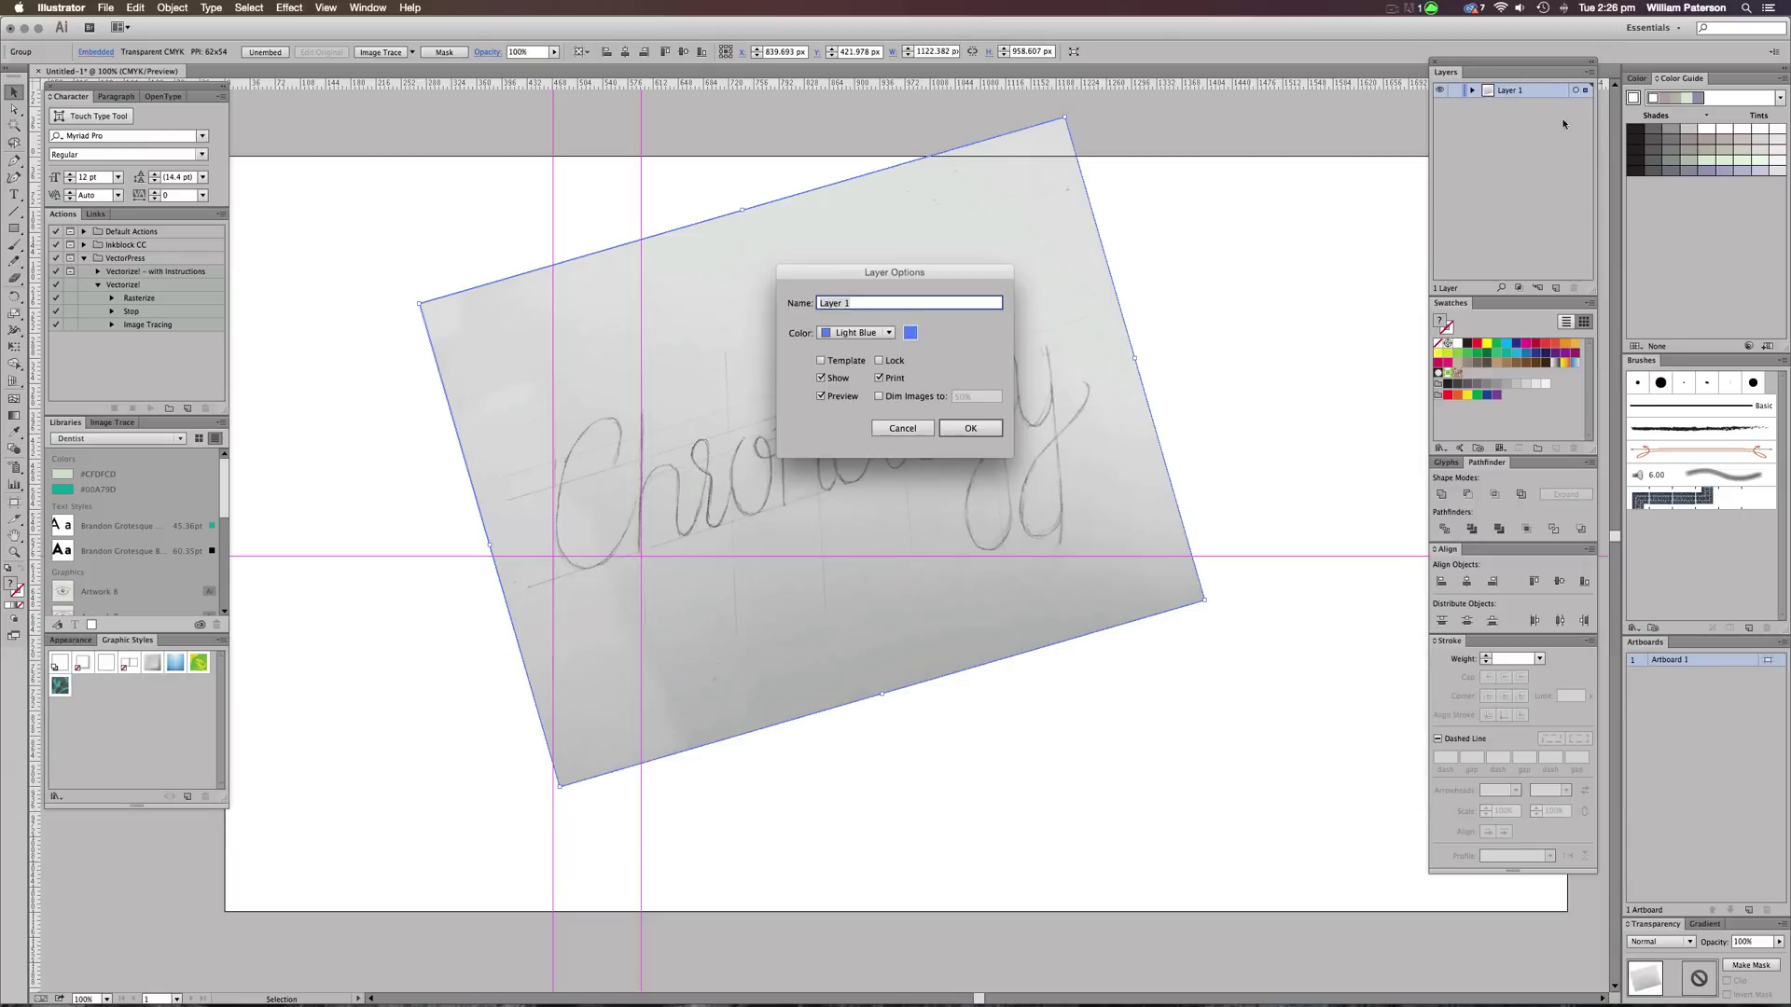
pyautogui.click(822, 361)
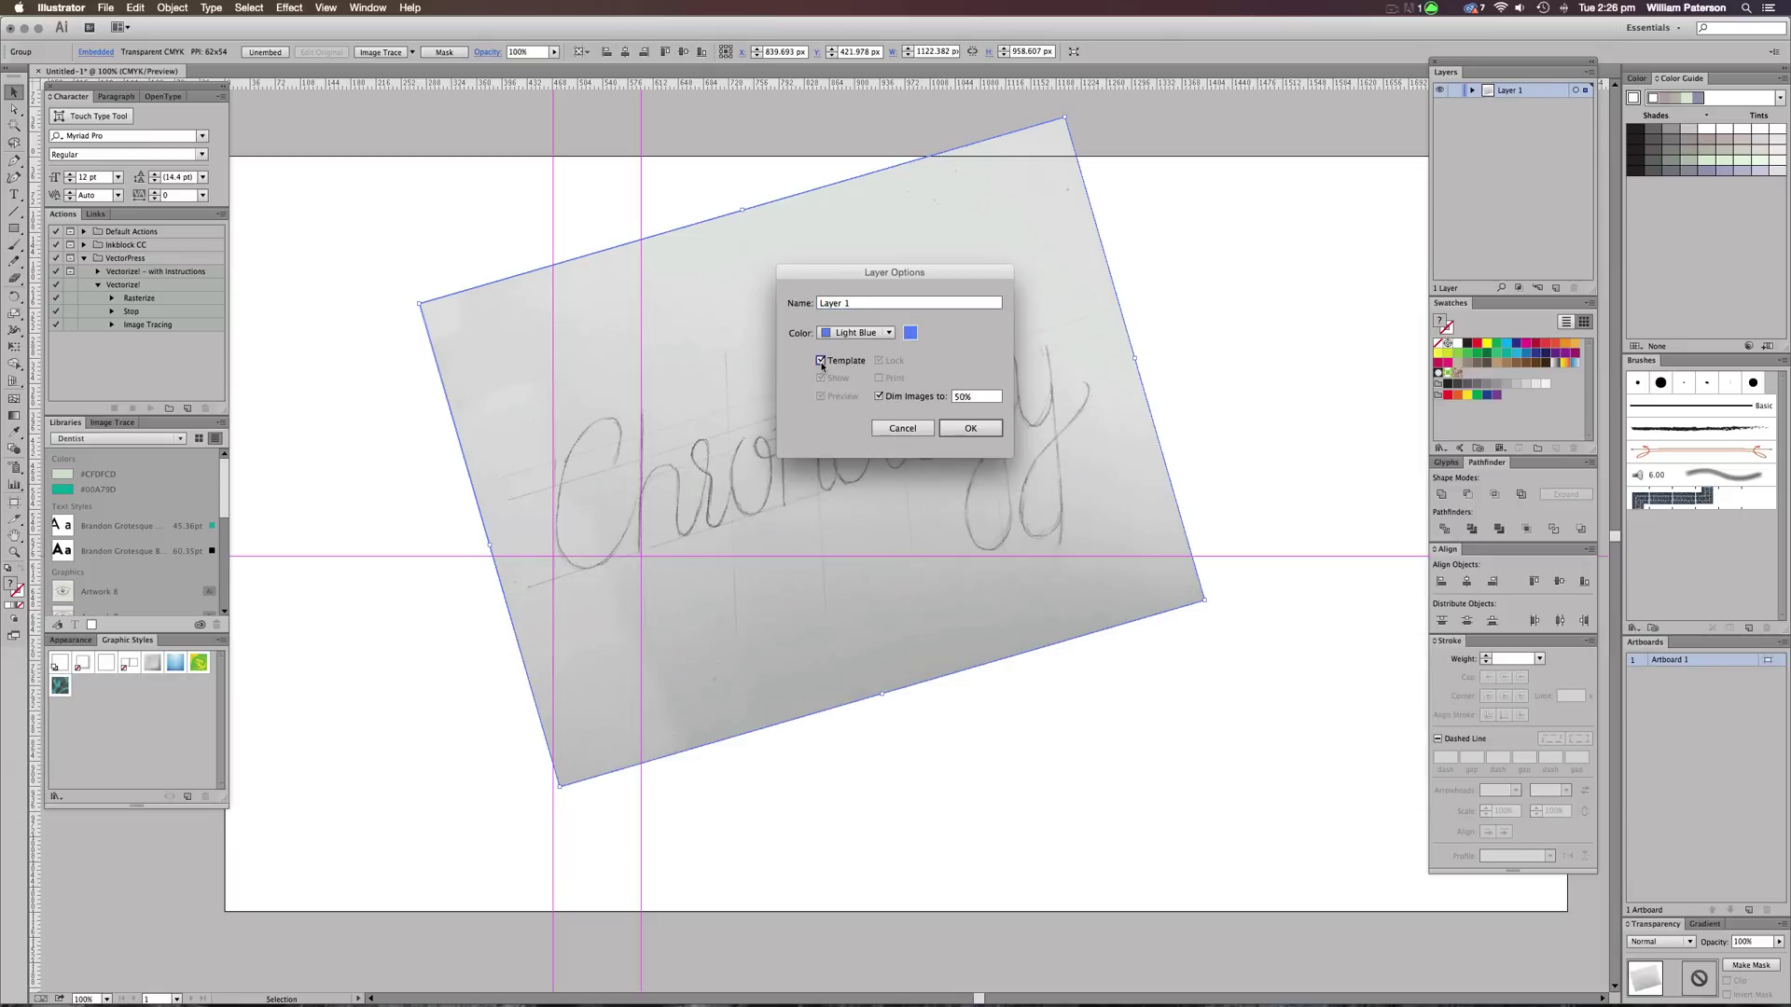
pyautogui.click(975, 429)
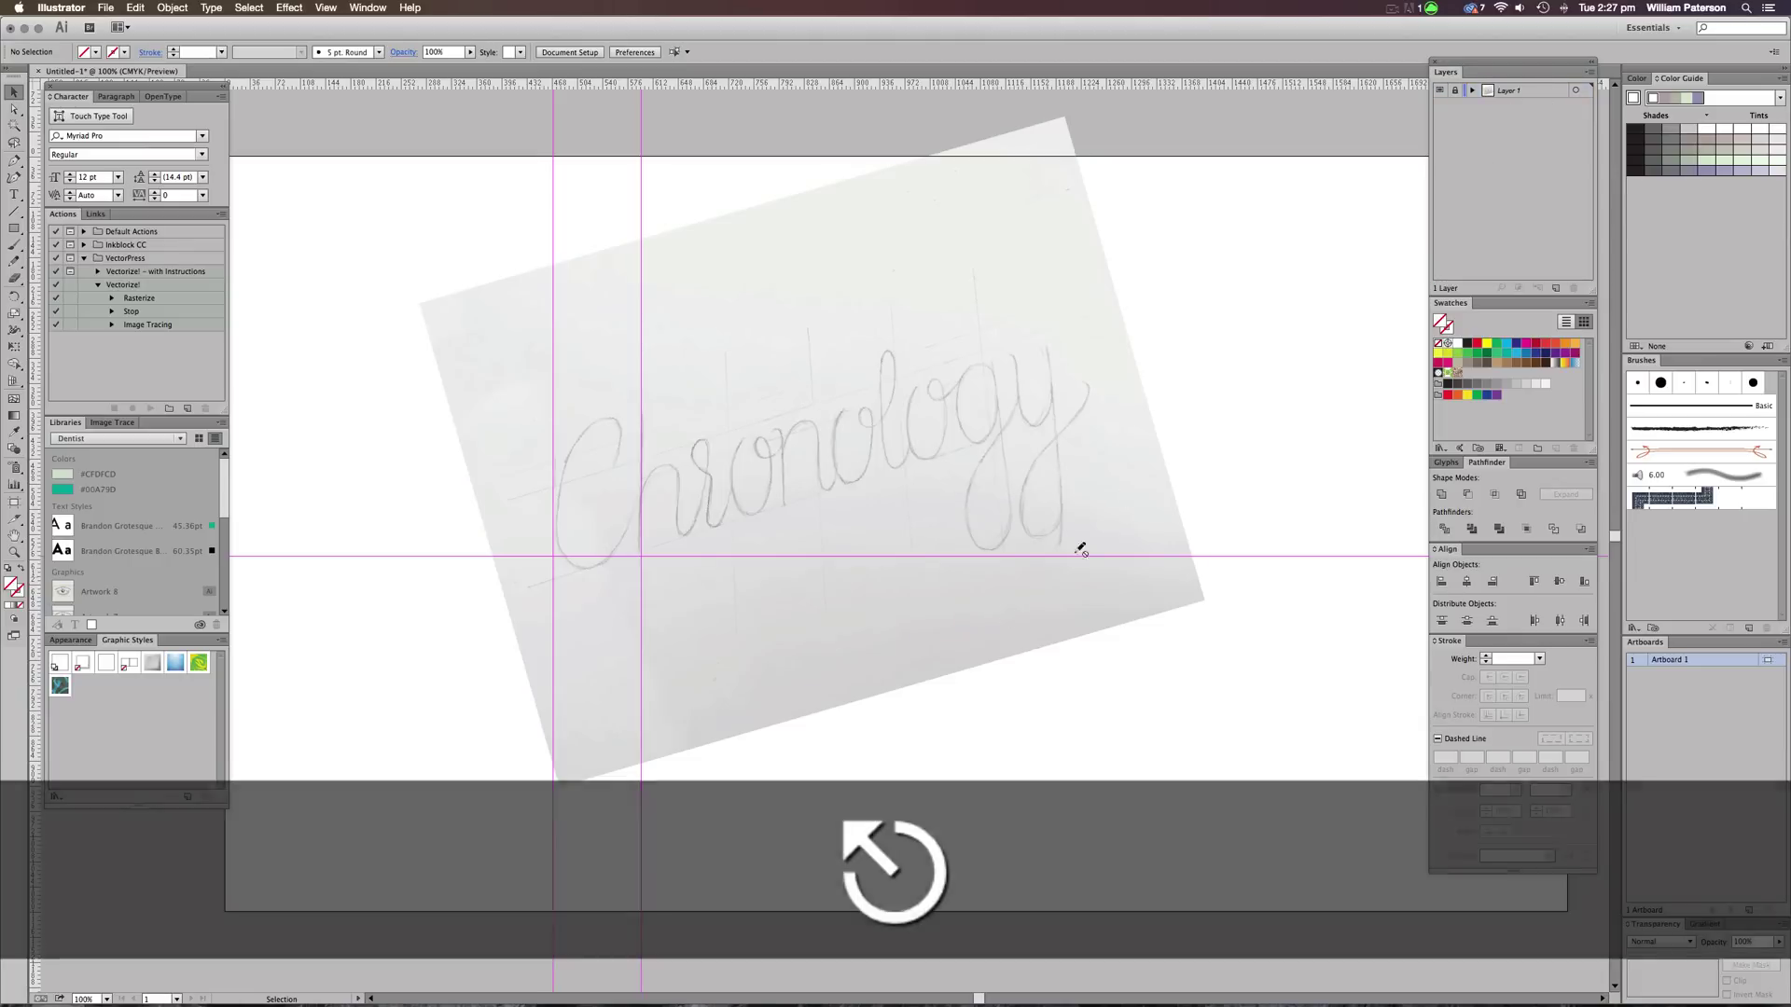
pyautogui.doubleClick(1553, 88)
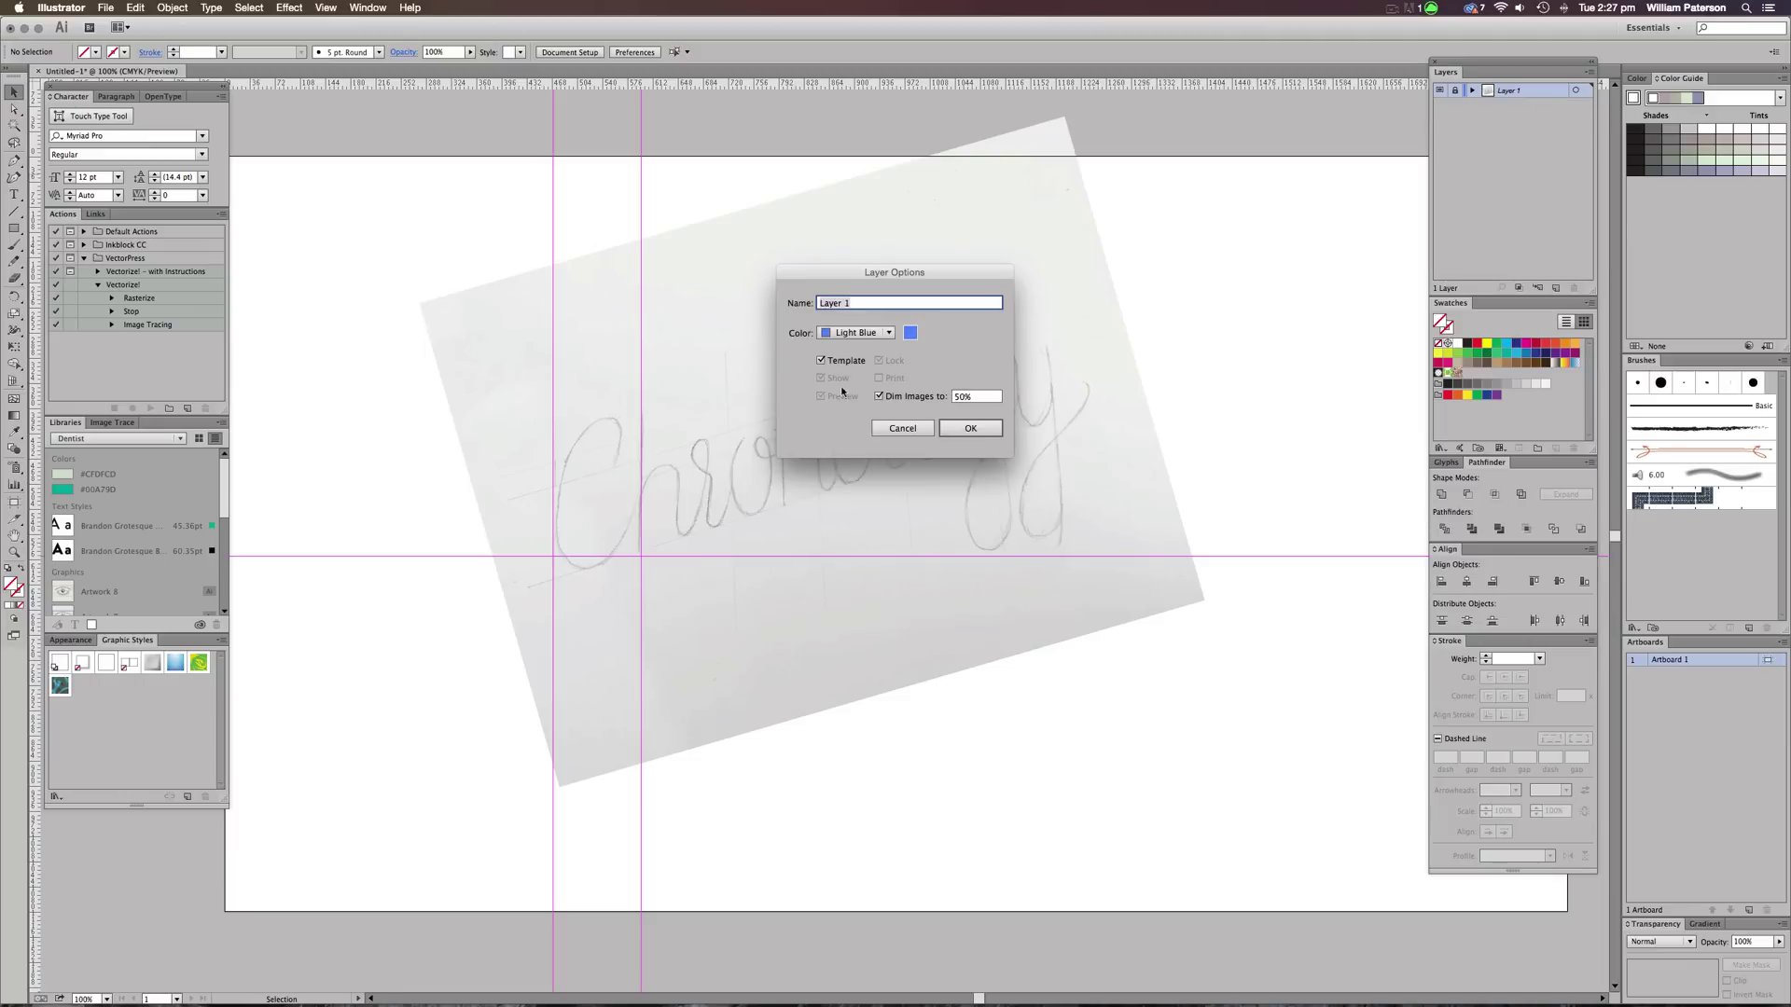
pyautogui.click(976, 396)
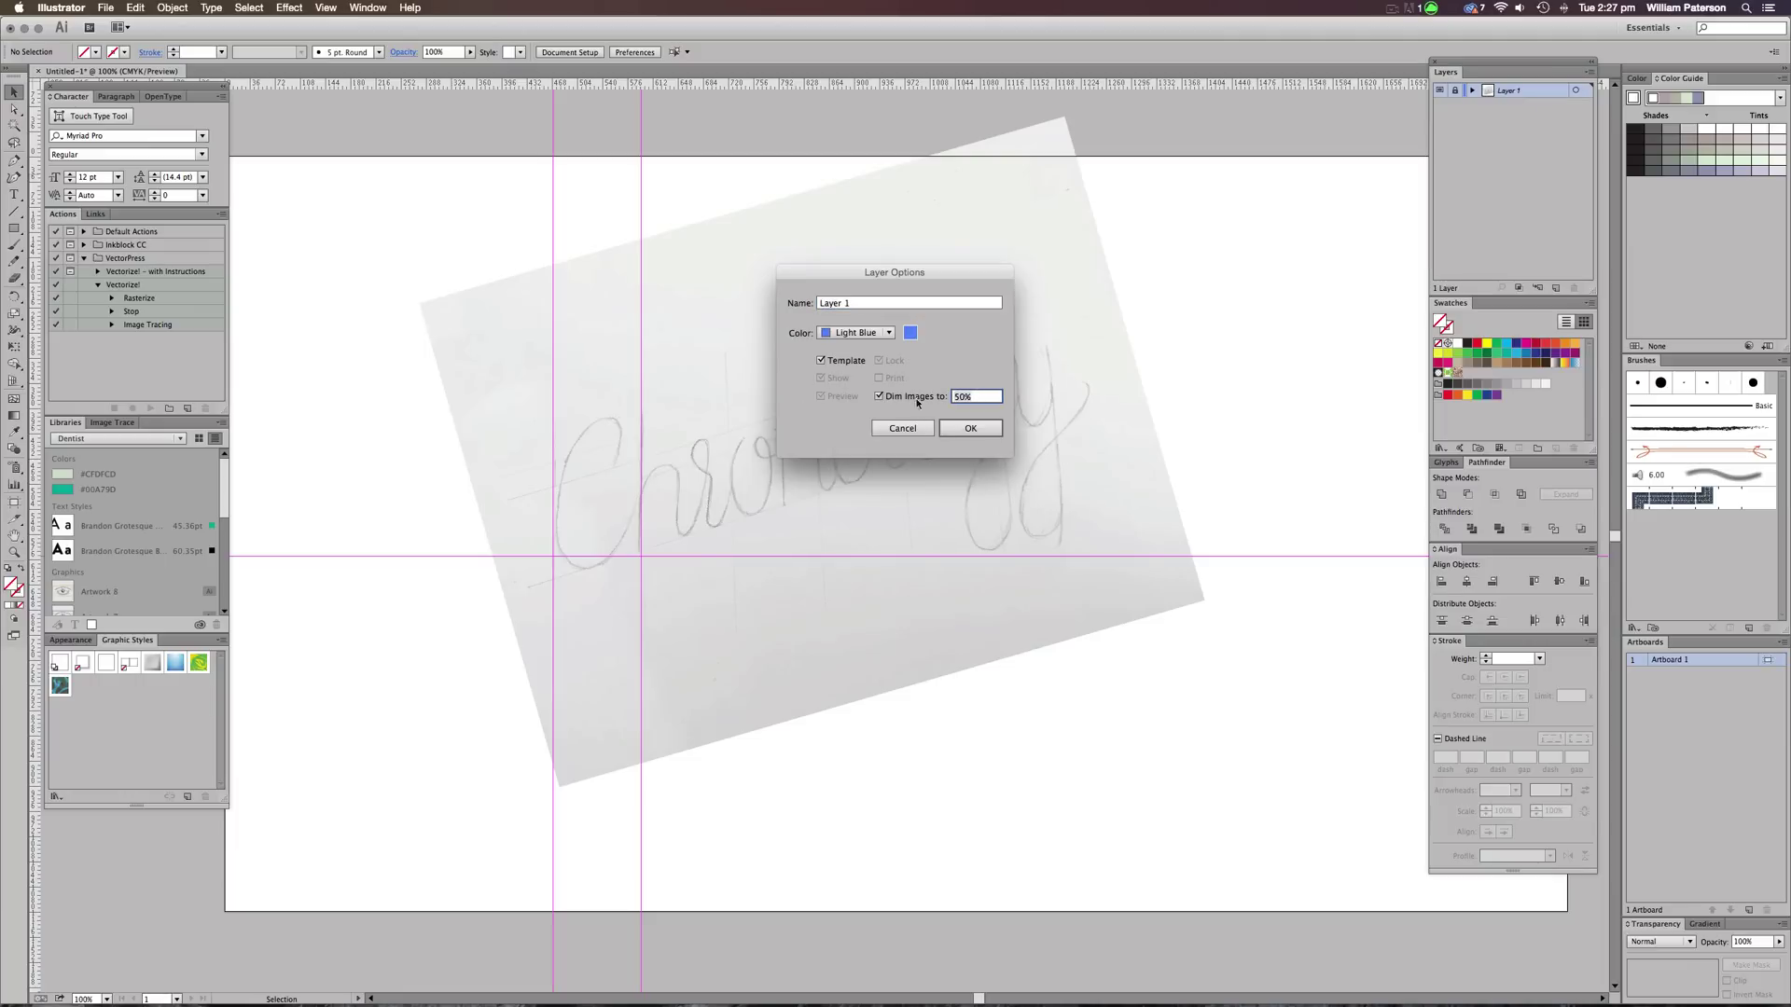
pyautogui.click(979, 428)
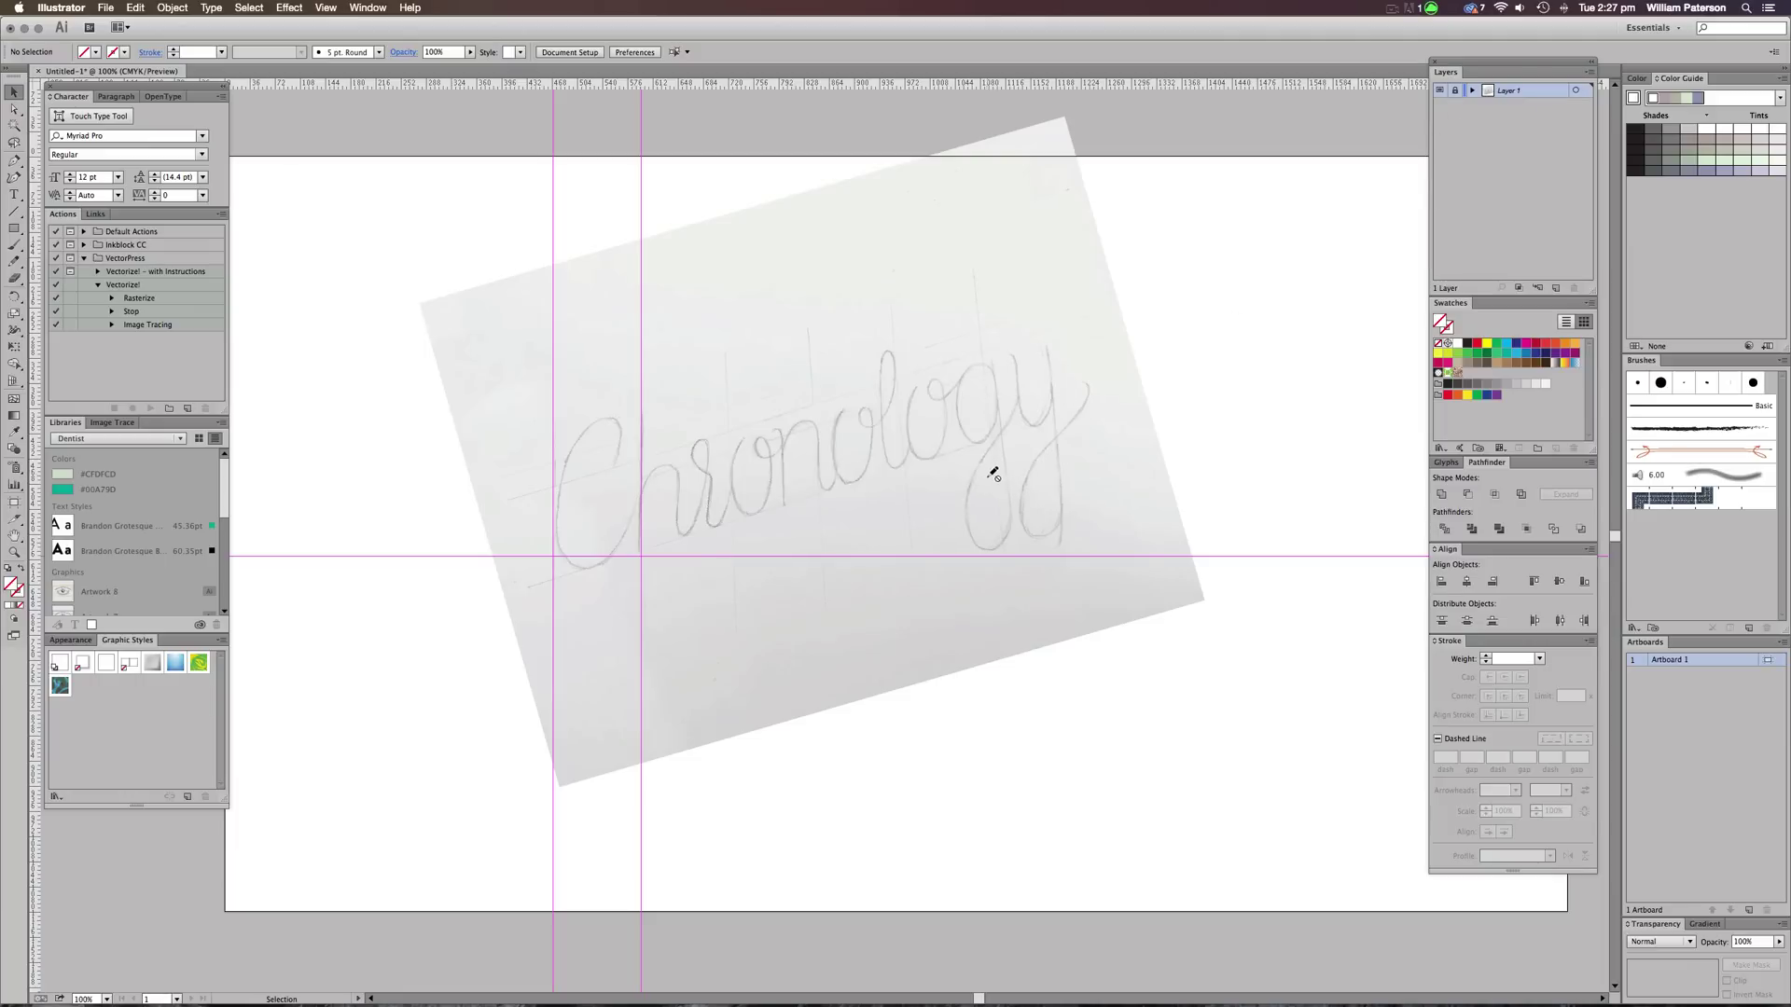
# Create a new layer above the template layer to hold the traced lettering
pyautogui.click(1554, 287)
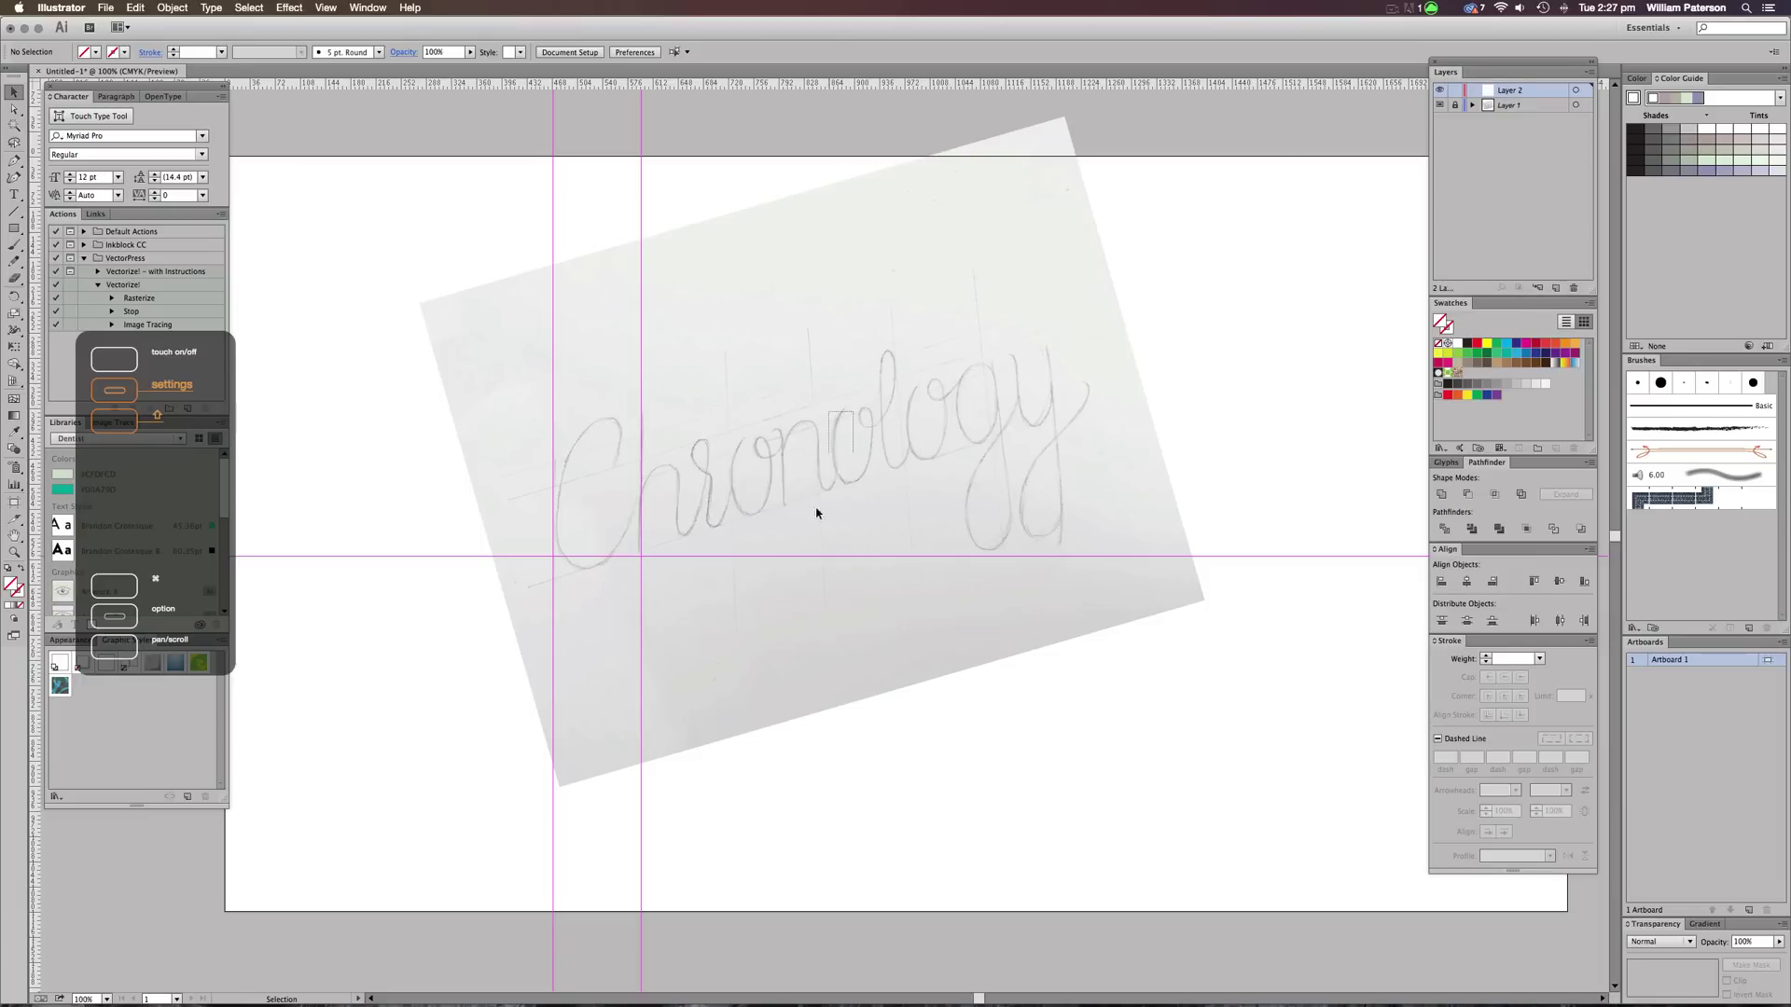
pyautogui.moveTo(825, 554); pyautogui.dragTo(739, 609)
pyautogui.moveTo(1091, 302); pyautogui.dragTo(756, 554)
pyautogui.moveTo(763, 751); pyautogui.dragTo(991, 472)
pyautogui.moveTo(786, 620)
pyautogui.mouseDown()
pyautogui.moveTo(958, 375)
pyautogui.moveTo(706, 640)
pyautogui.mouseUp()
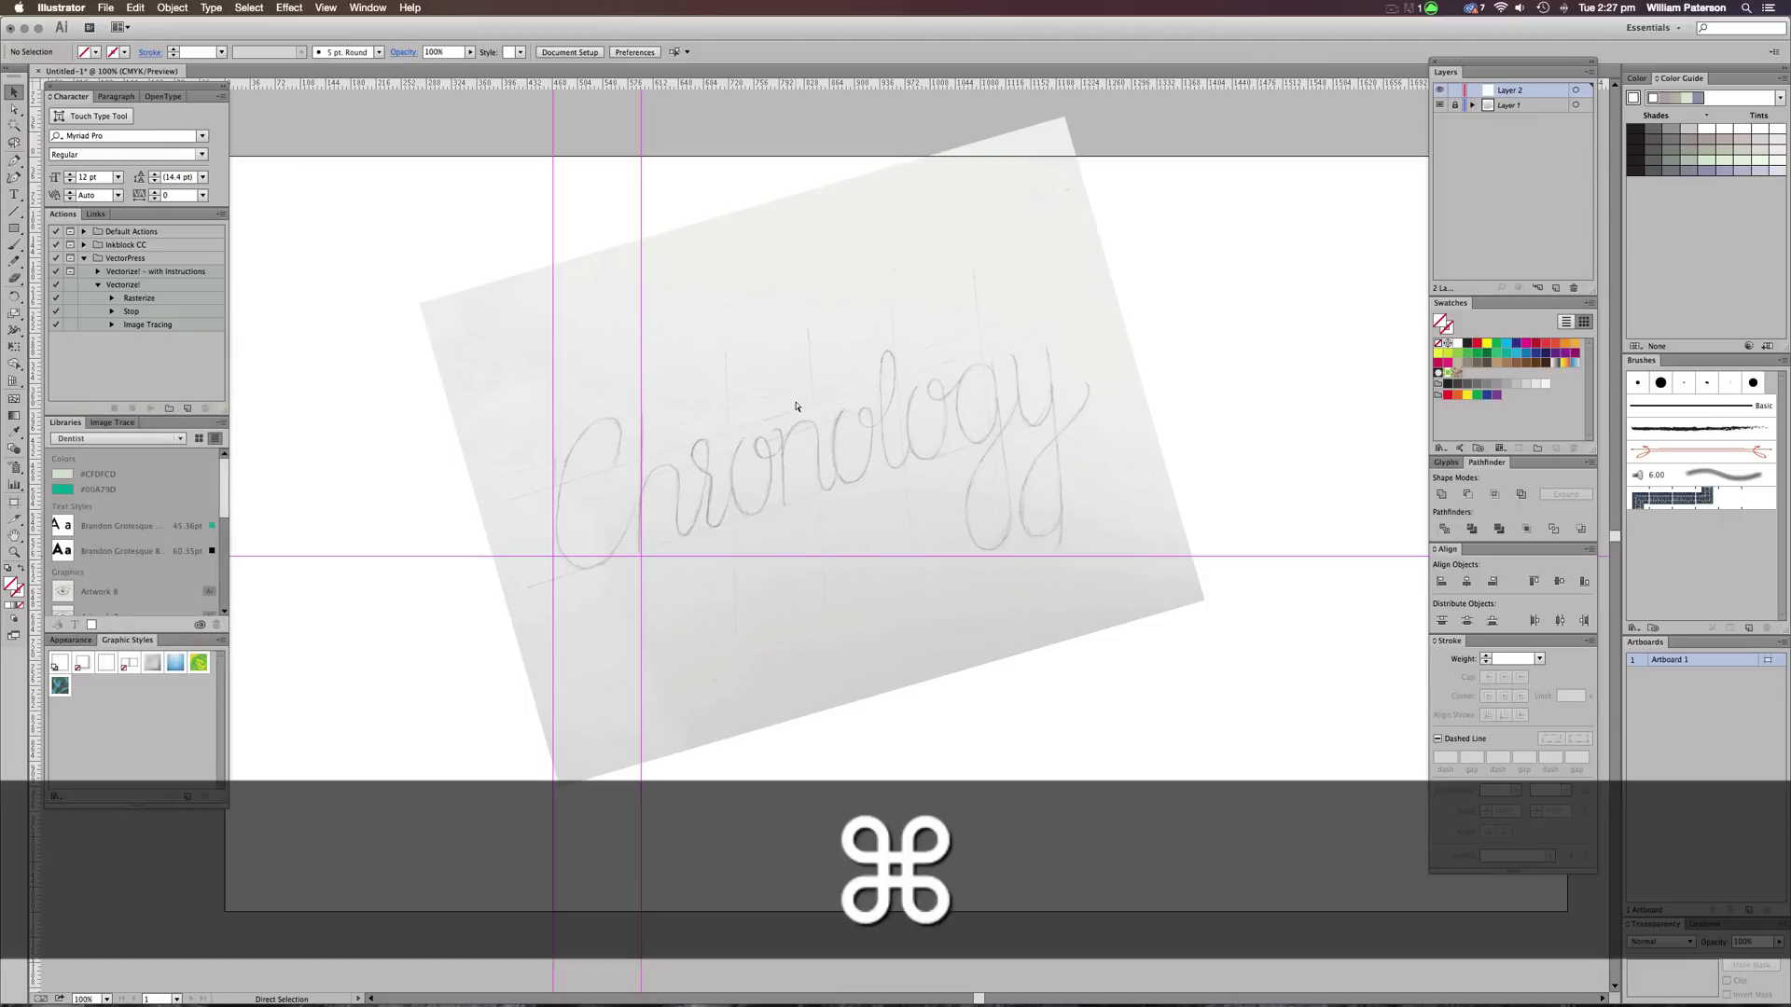
# Set up a black stroke without a fill for tracing the script with the Pen tool
pyautogui.press('super+equal')
pyautogui.press('super+equal')
pyautogui.moveTo(777, 563); pyautogui.dragTo(1113, 622)
pyautogui.click(15, 161)
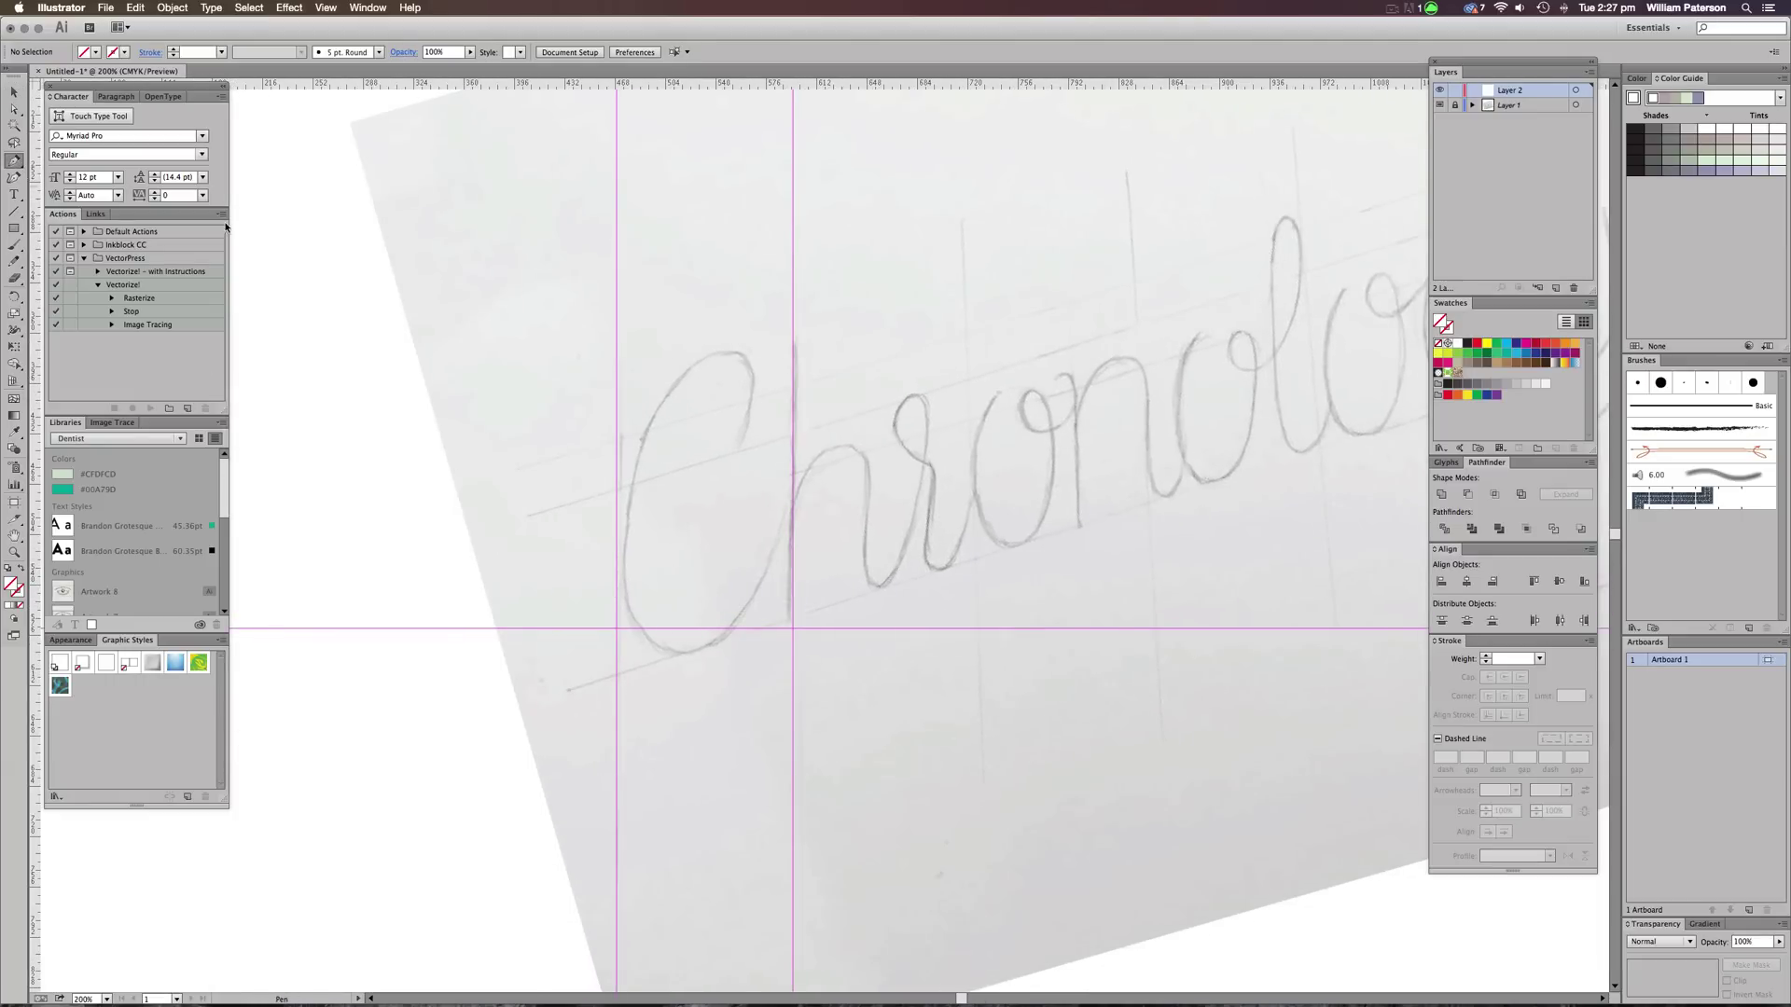
pyautogui.click(111, 55)
pyautogui.click(38, 76)
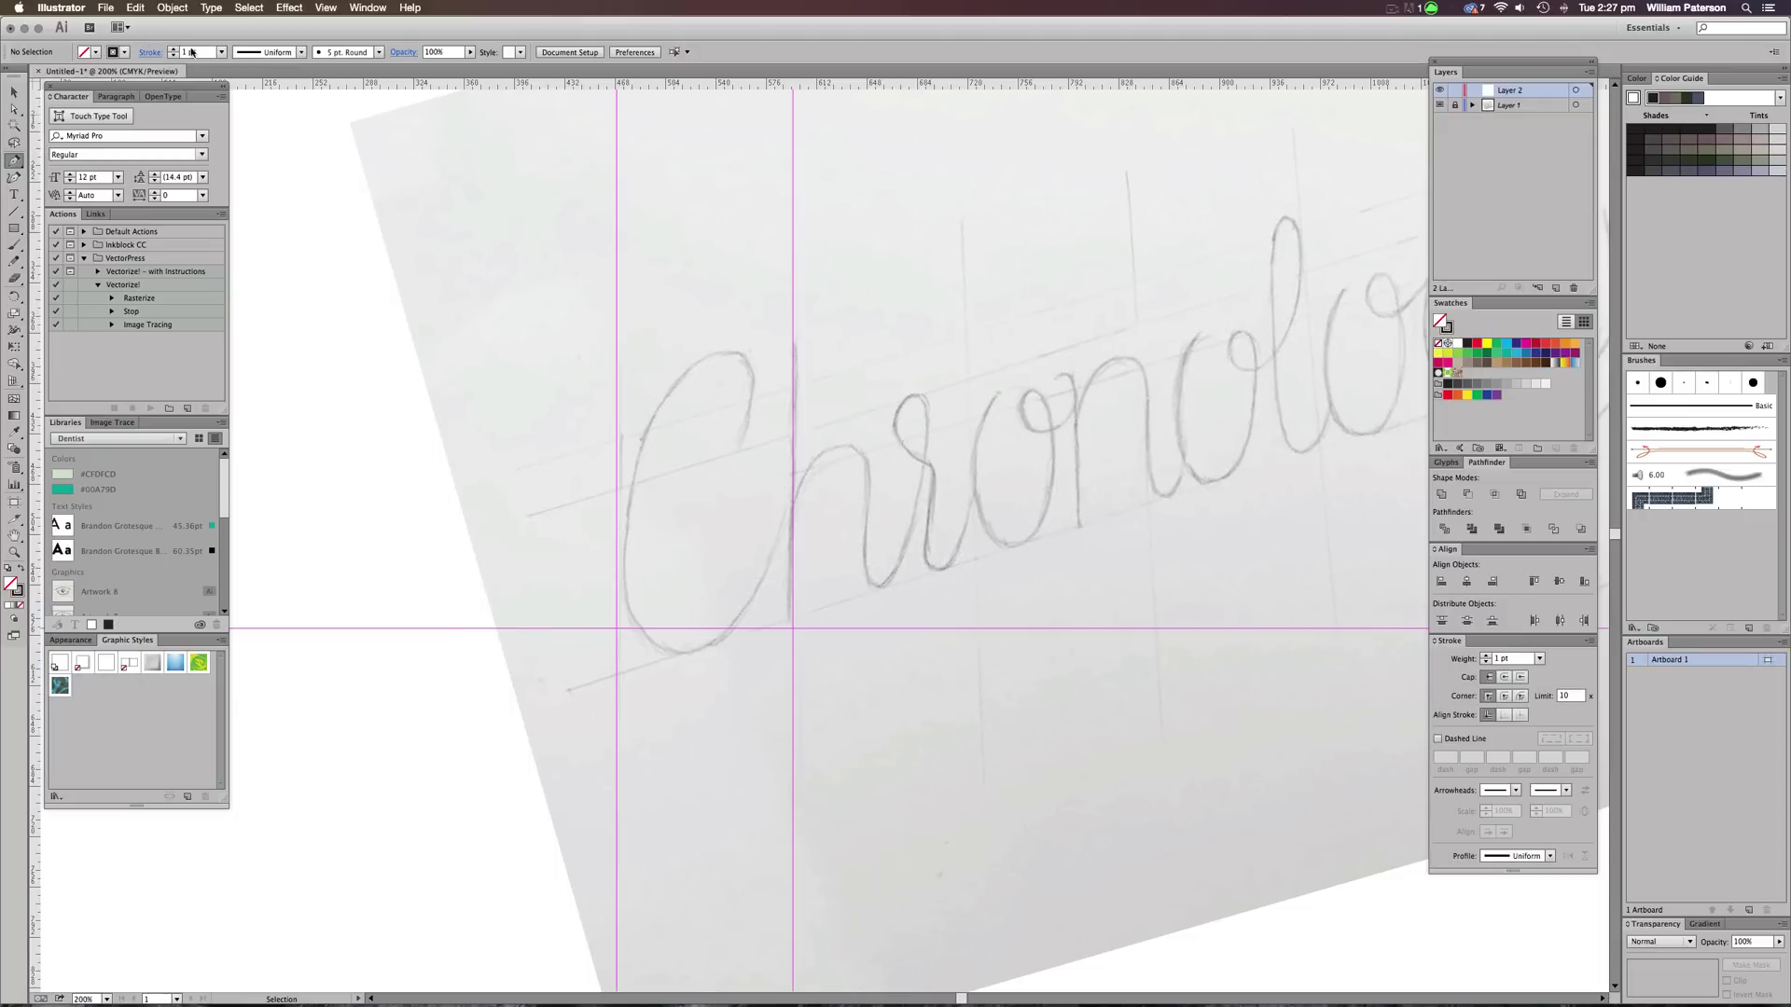
# Set the stroke weight to 4 pt with a round cap and a round corner join
pyautogui.click(215, 53)
pyautogui.click(257, 163)
pyautogui.click(151, 53)
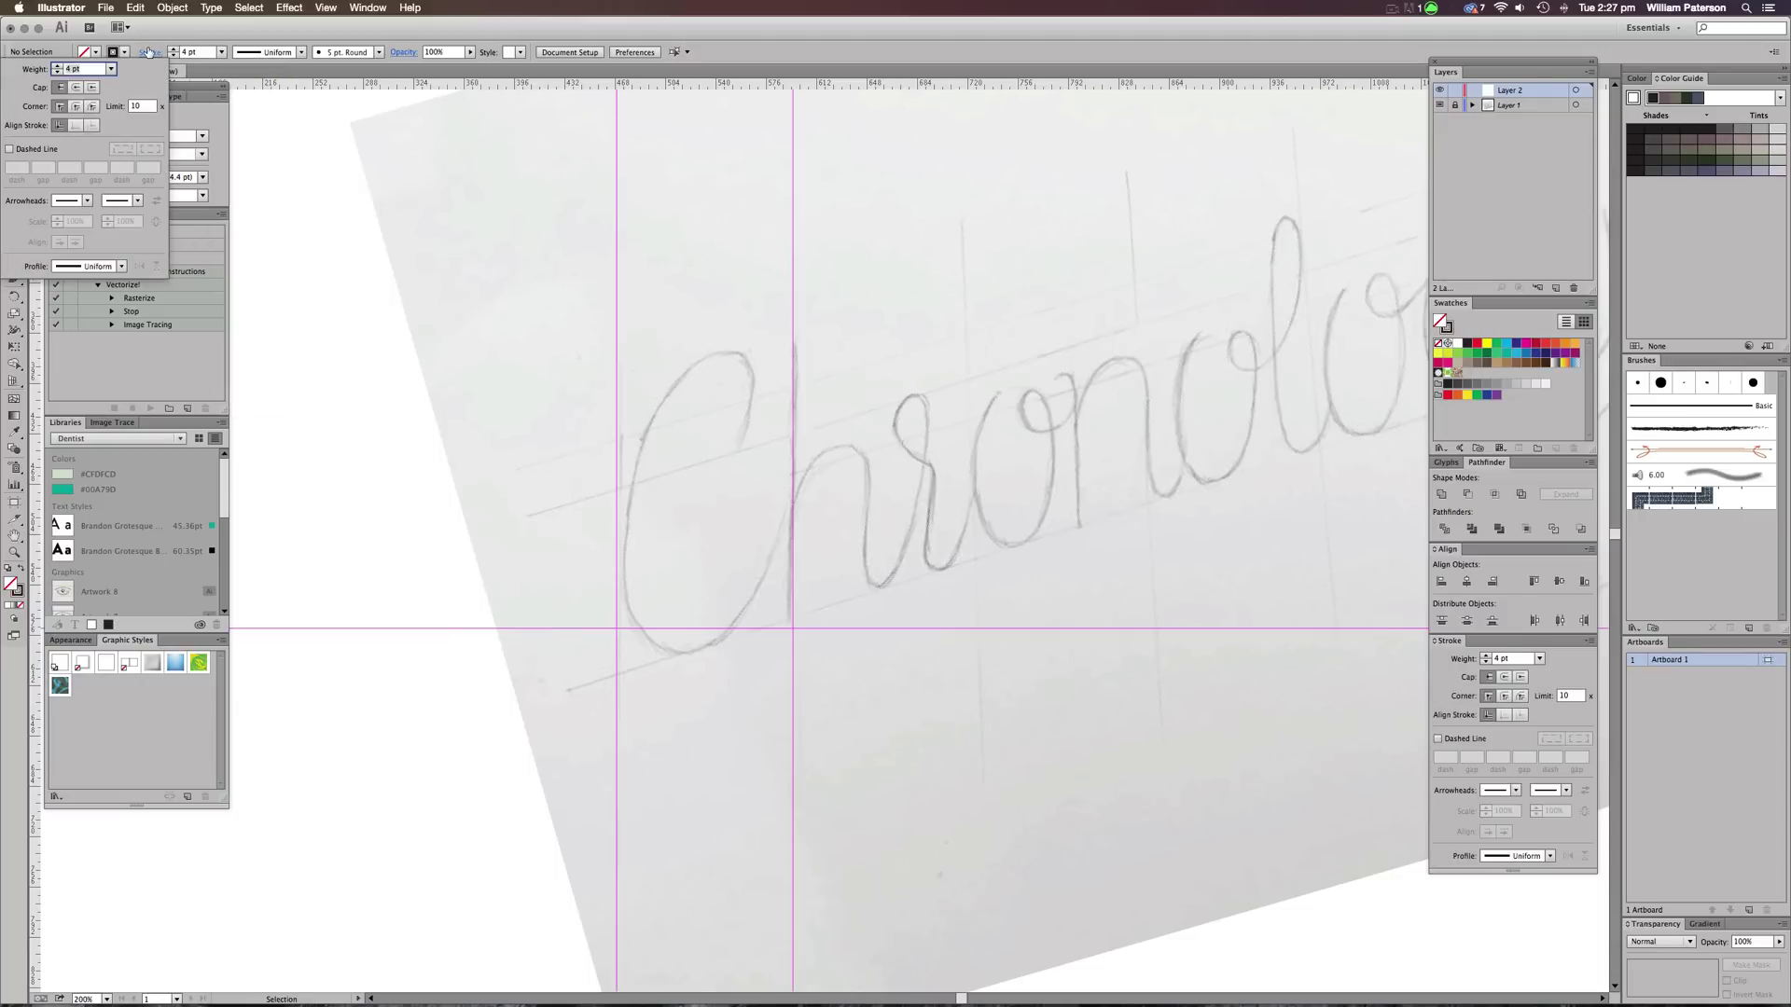
pyautogui.click(77, 87)
pyautogui.click(78, 108)
pyautogui.click(159, 53)
# Try a test path of straight segments over the sketched letters with the Pen tool, and undo it completely
pyautogui.press('p')
pyautogui.click(860, 448)
pyautogui.click(1029, 403)
pyautogui.click(1073, 546)
pyautogui.click(877, 644)
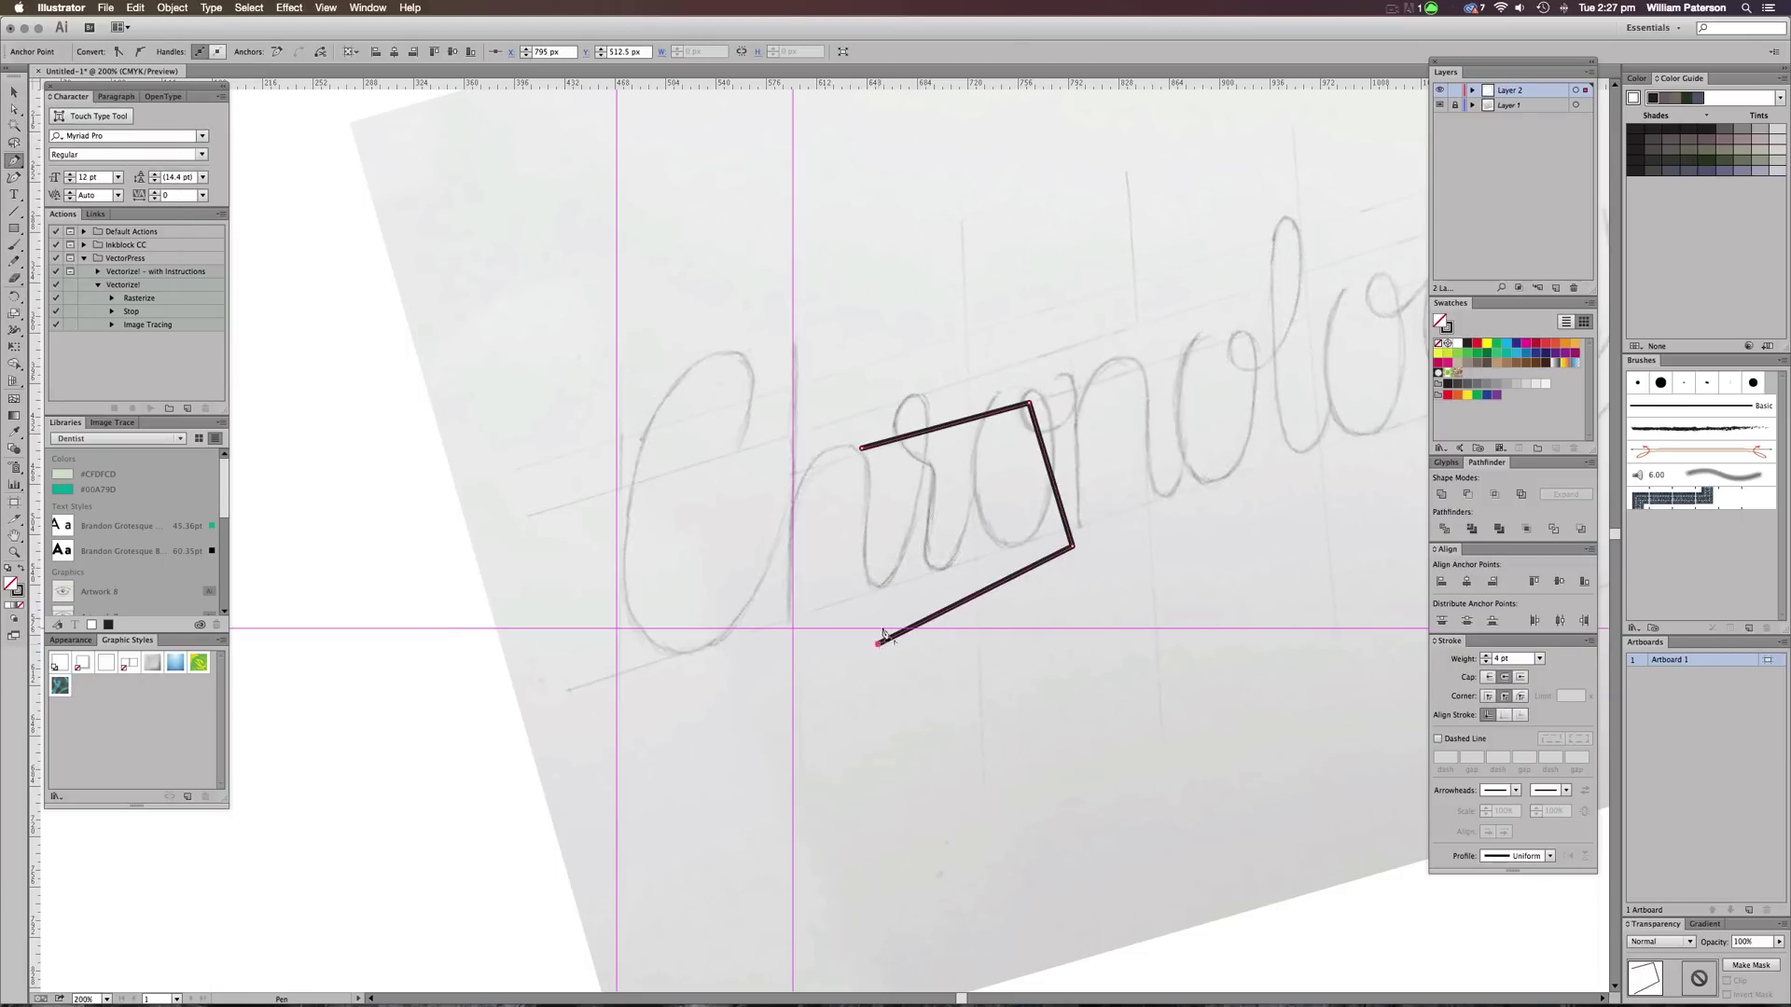
pyautogui.click(797, 512)
pyautogui.press('super+z')
pyautogui.press('super+z')
pyautogui.press('super+z')
pyautogui.press('super+z')
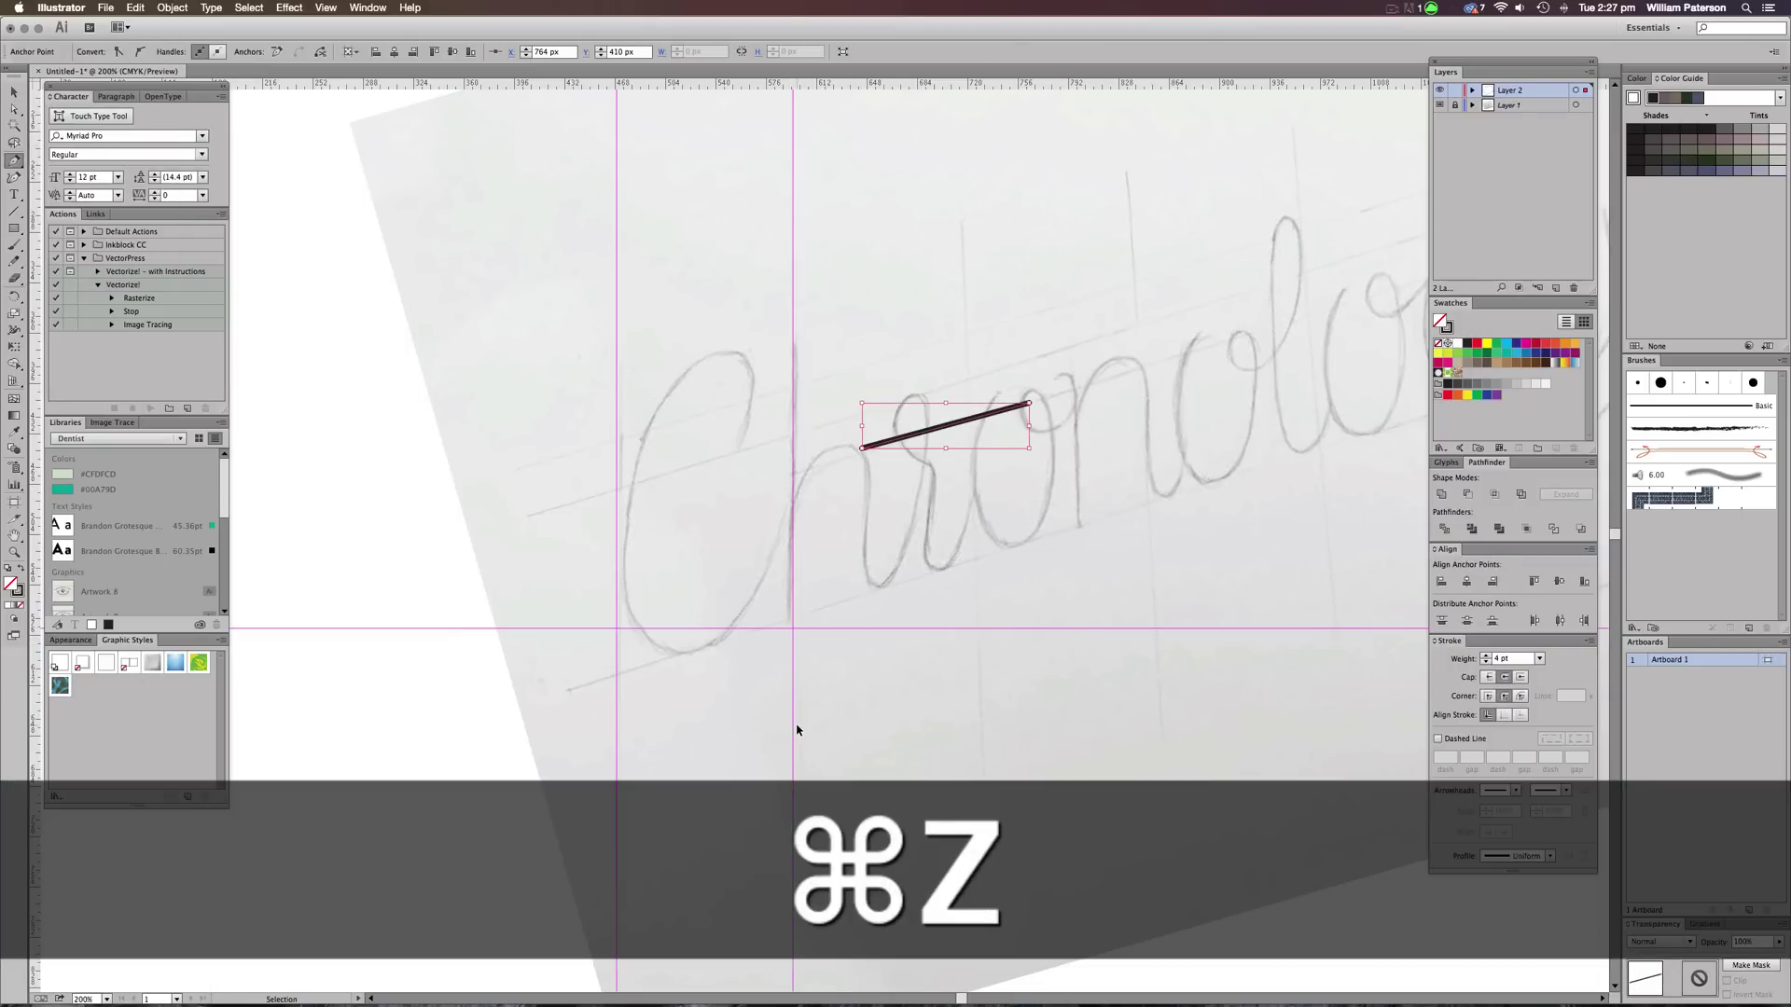
pyautogui.press('super+z')
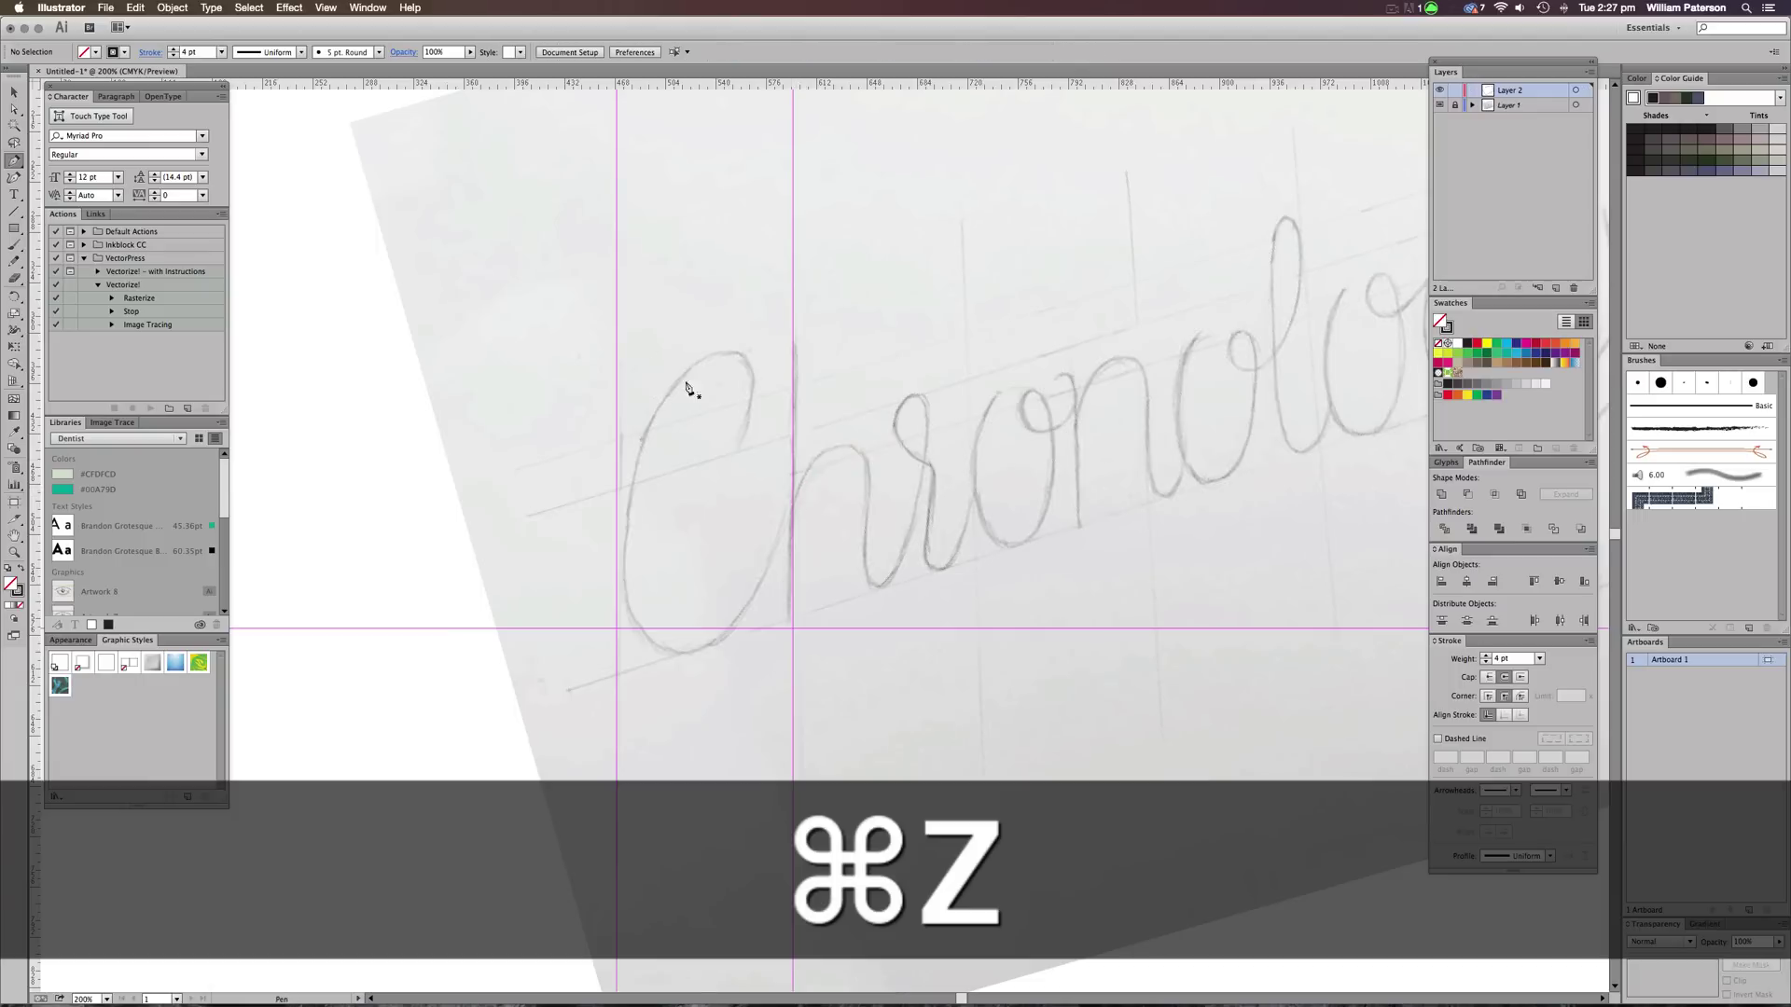
# Trace the hook of the C with a 3 pt stroke, from its upper terminal to a crest anchor with horizontal handles
pyautogui.click(221, 51)
pyautogui.click(240, 145)
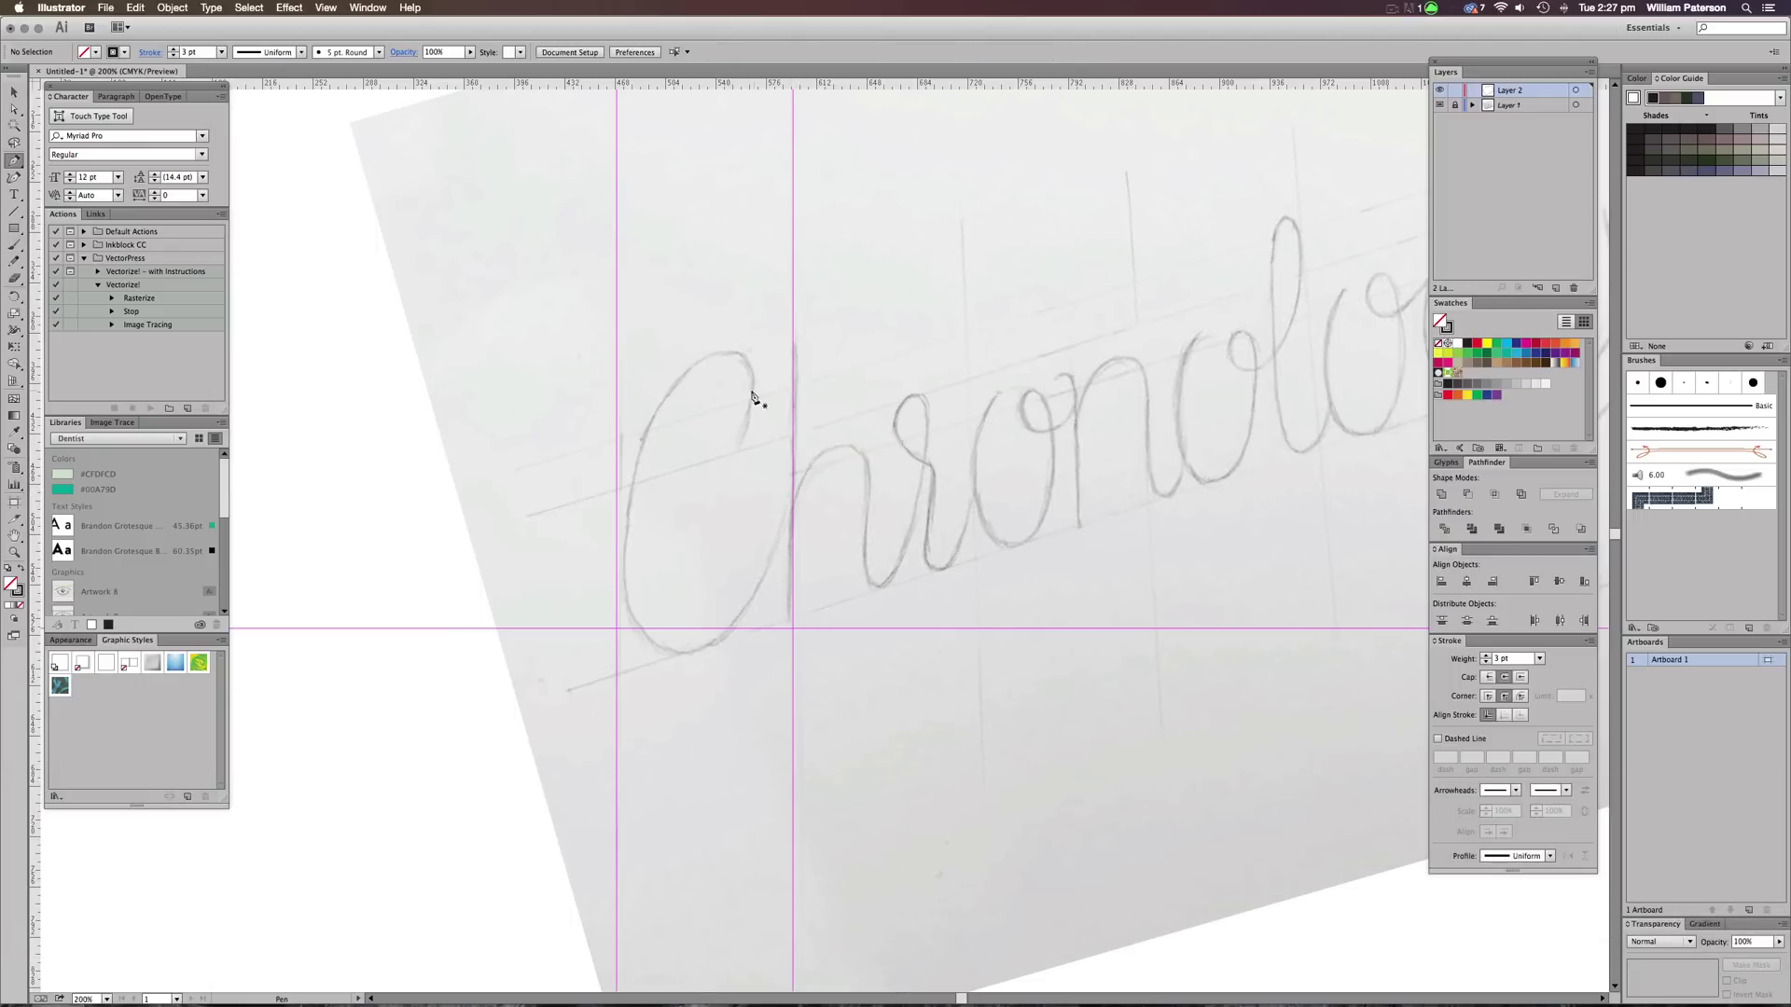
pyautogui.press('shift')
pyautogui.moveTo(743, 443)
pyautogui.mouseDown()
pyautogui.moveTo(763, 372)
pyautogui.moveTo(752, 404)
pyautogui.moveTo(732, 378)
pyautogui.mouseUp()
pyautogui.moveTo(734, 450); pyautogui.dragTo(776, 405)
pyautogui.moveTo(808, 445); pyautogui.dragTo(763, 351)
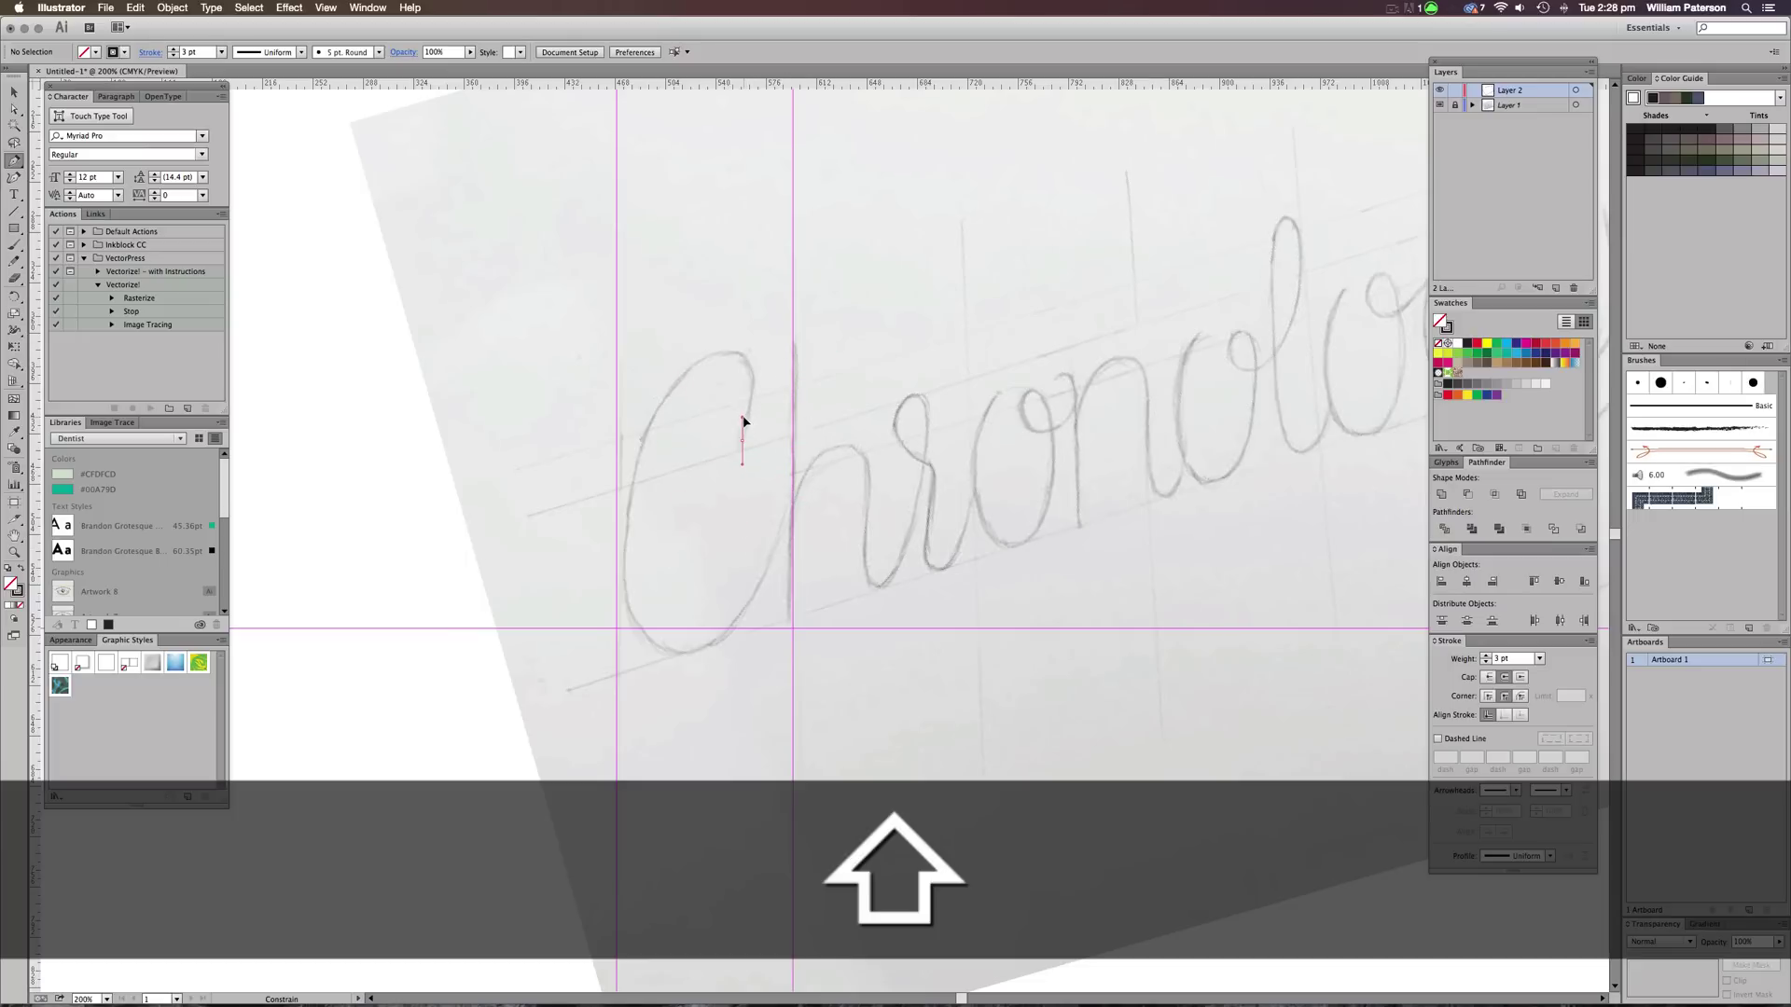
pyautogui.moveTo(751, 425); pyautogui.dragTo(727, 300)
pyautogui.moveTo(736, 403); pyautogui.dragTo(737, 401)
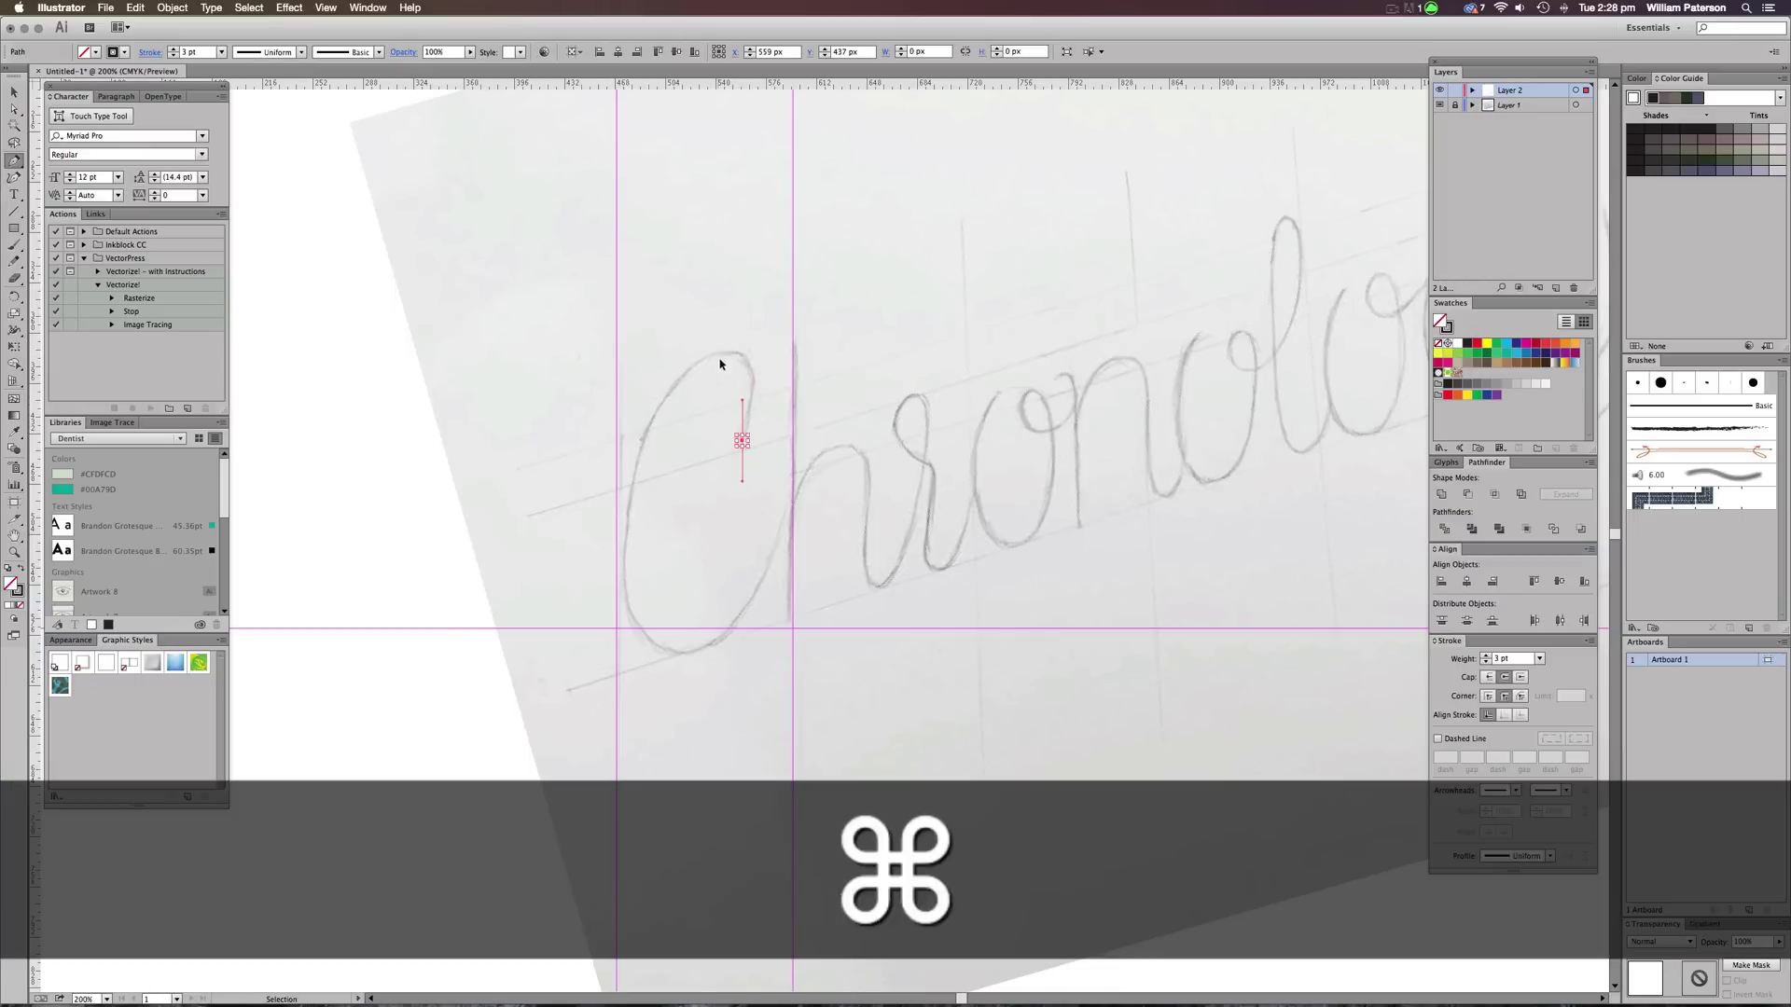
pyautogui.press('super+z')
pyautogui.moveTo(743, 426); pyautogui.dragTo(742, 421)
pyautogui.moveTo(728, 354); pyautogui.dragTo(685, 356)
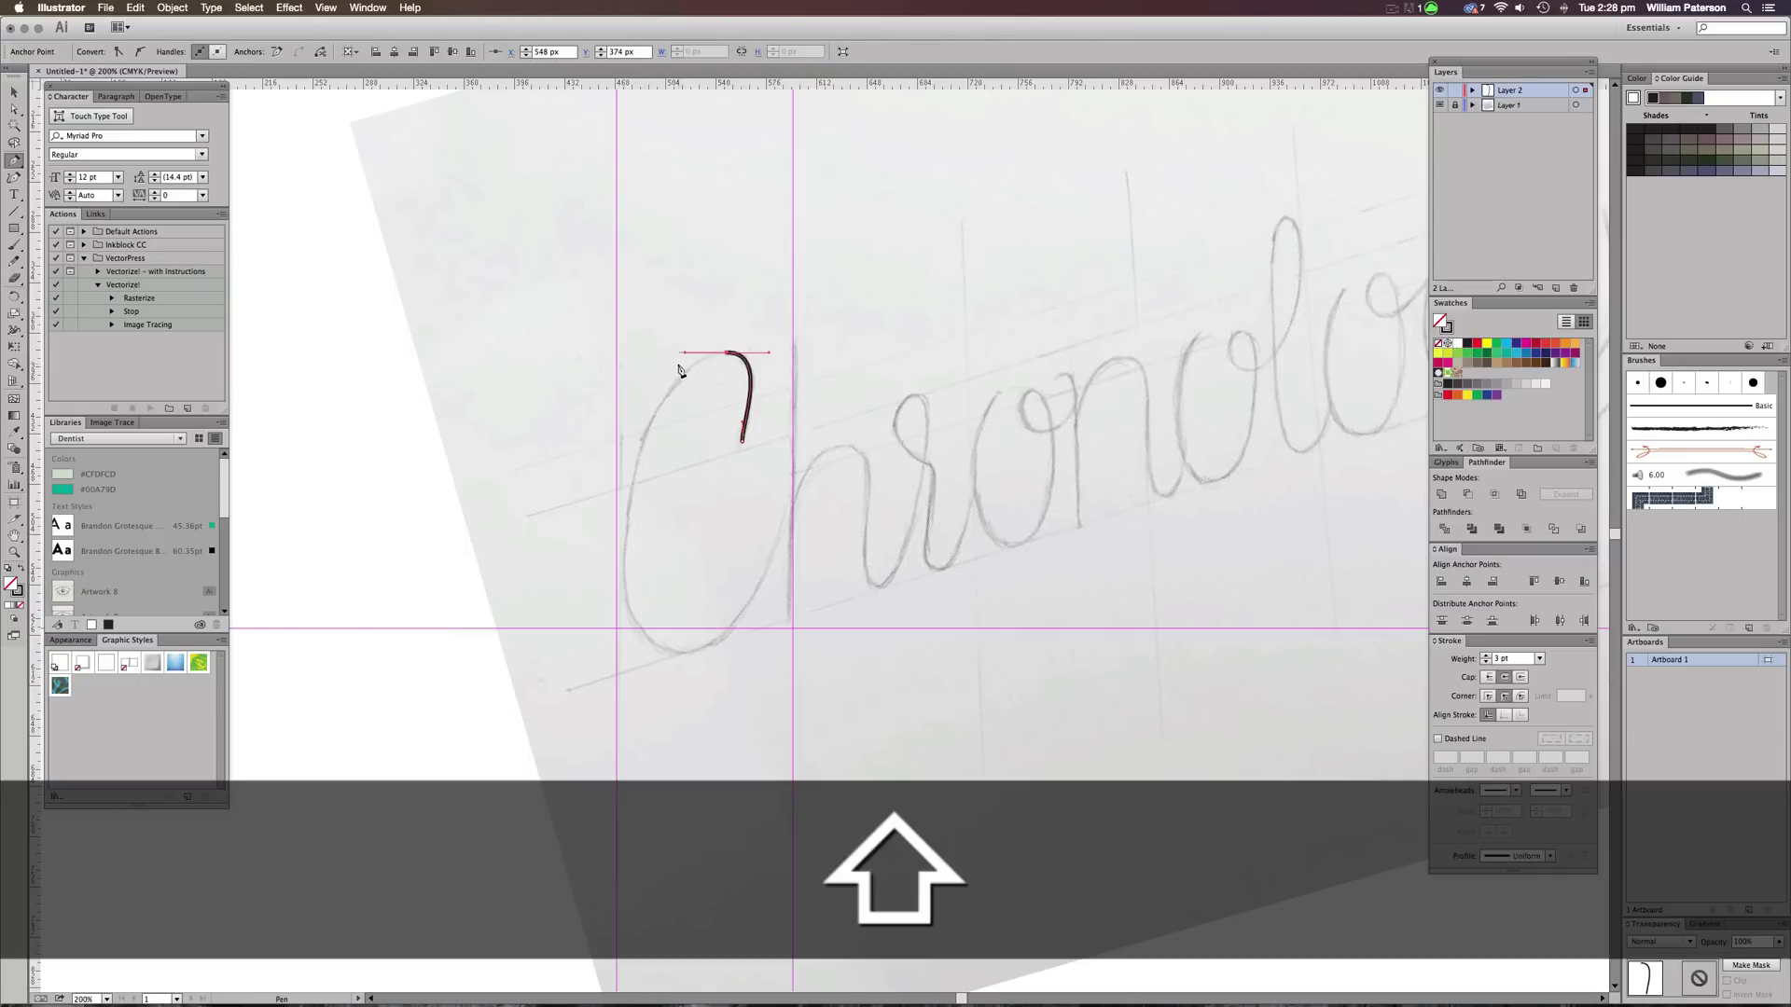
# Try curving the C's left side from the crest down to its base, and undo the attempts
pyautogui.moveTo(683, 653); pyautogui.dragTo(817, 664)
pyautogui.press('super')
pyautogui.press('super+z')
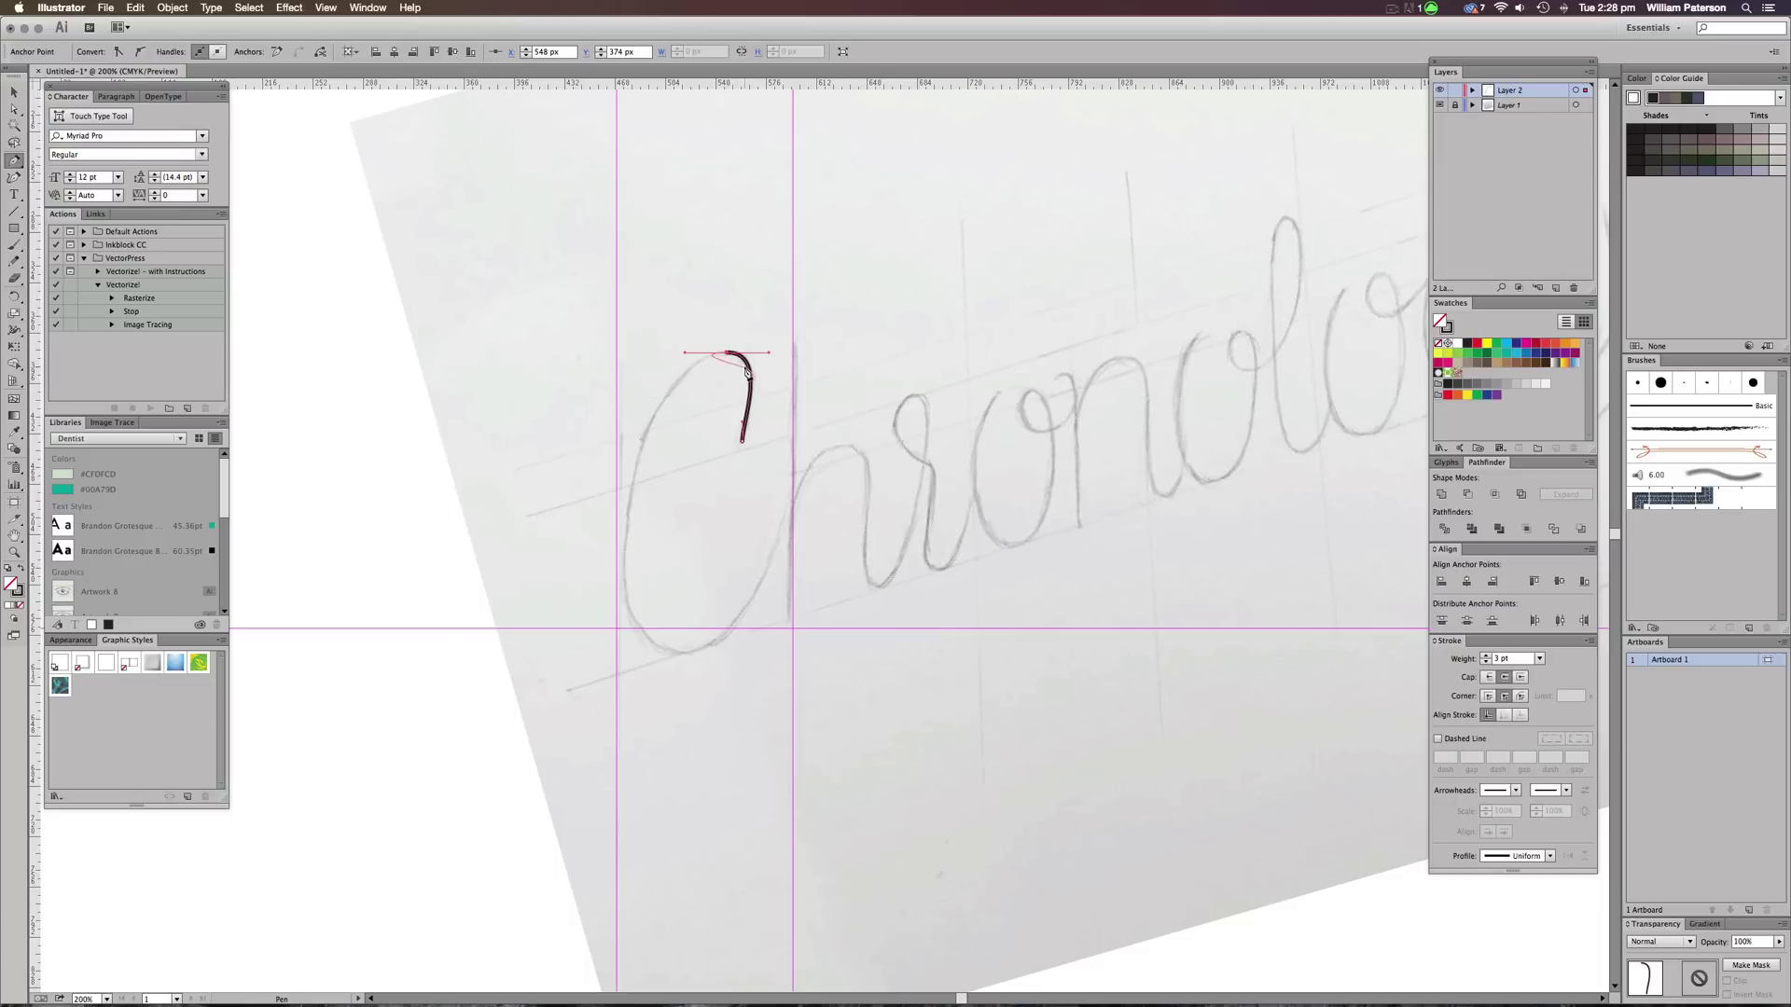
pyautogui.moveTo(686, 654)
pyautogui.mouseDown()
pyautogui.moveTo(851, 659)
pyautogui.moveTo(826, 682)
pyautogui.mouseUp()
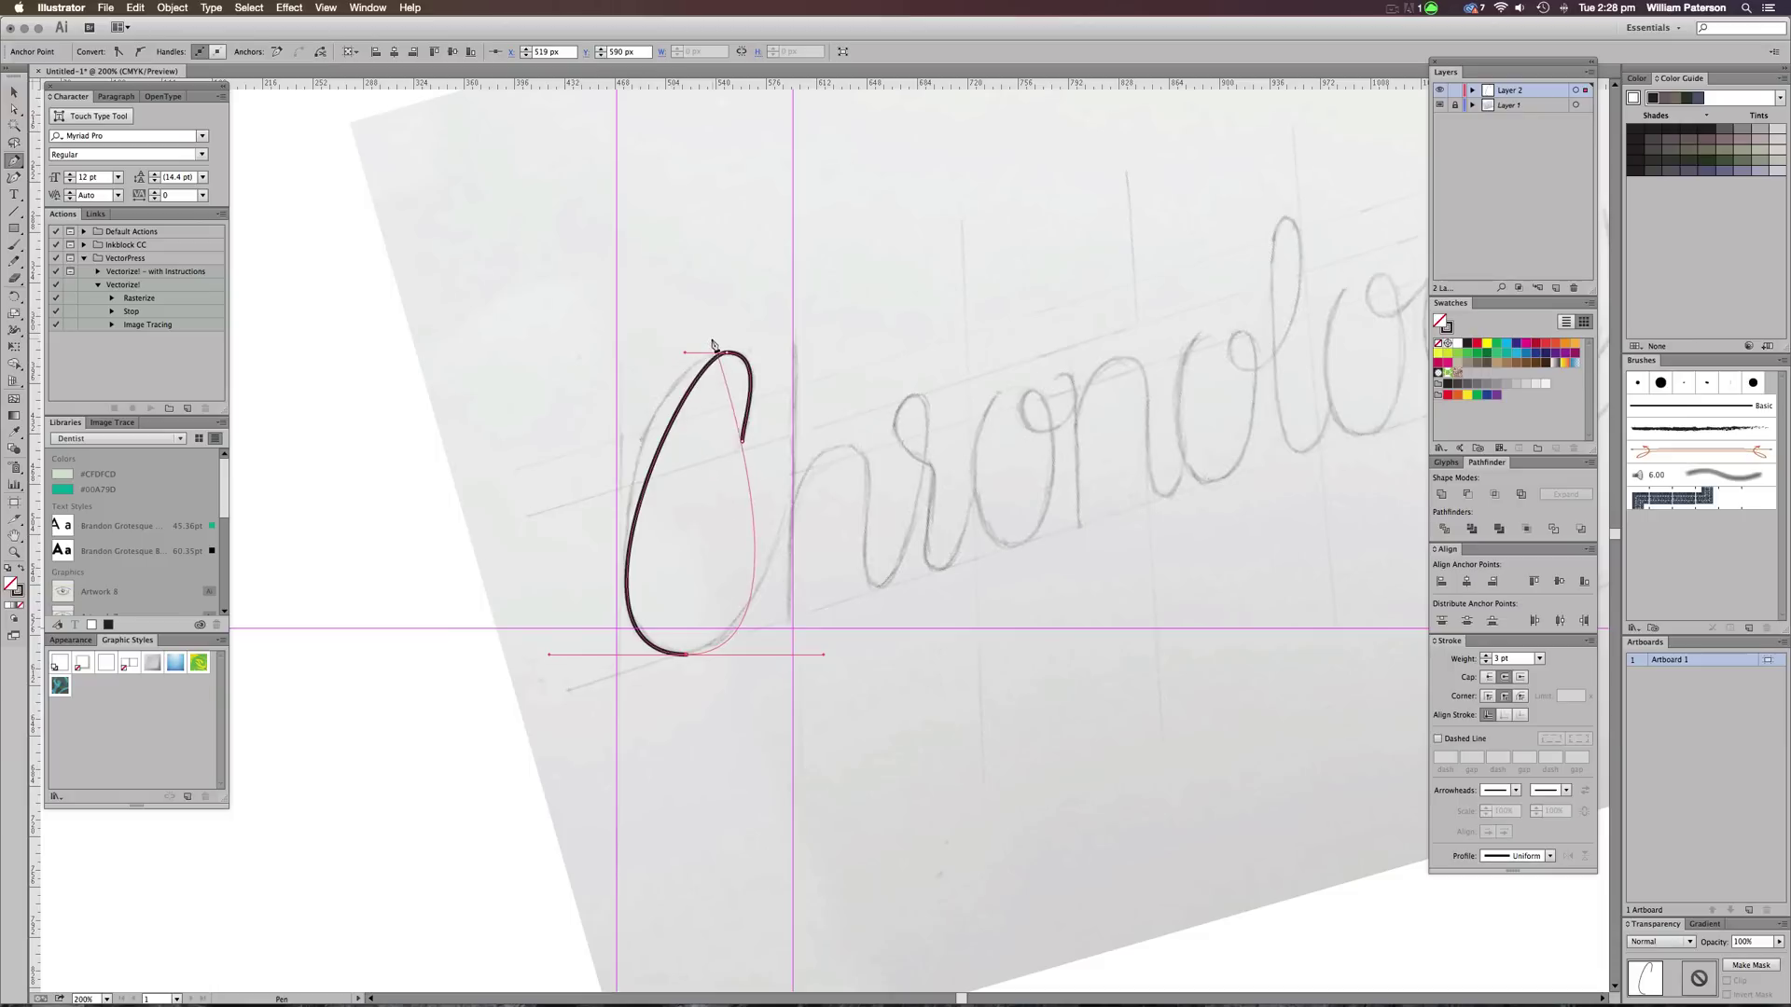
pyautogui.press('super+z')
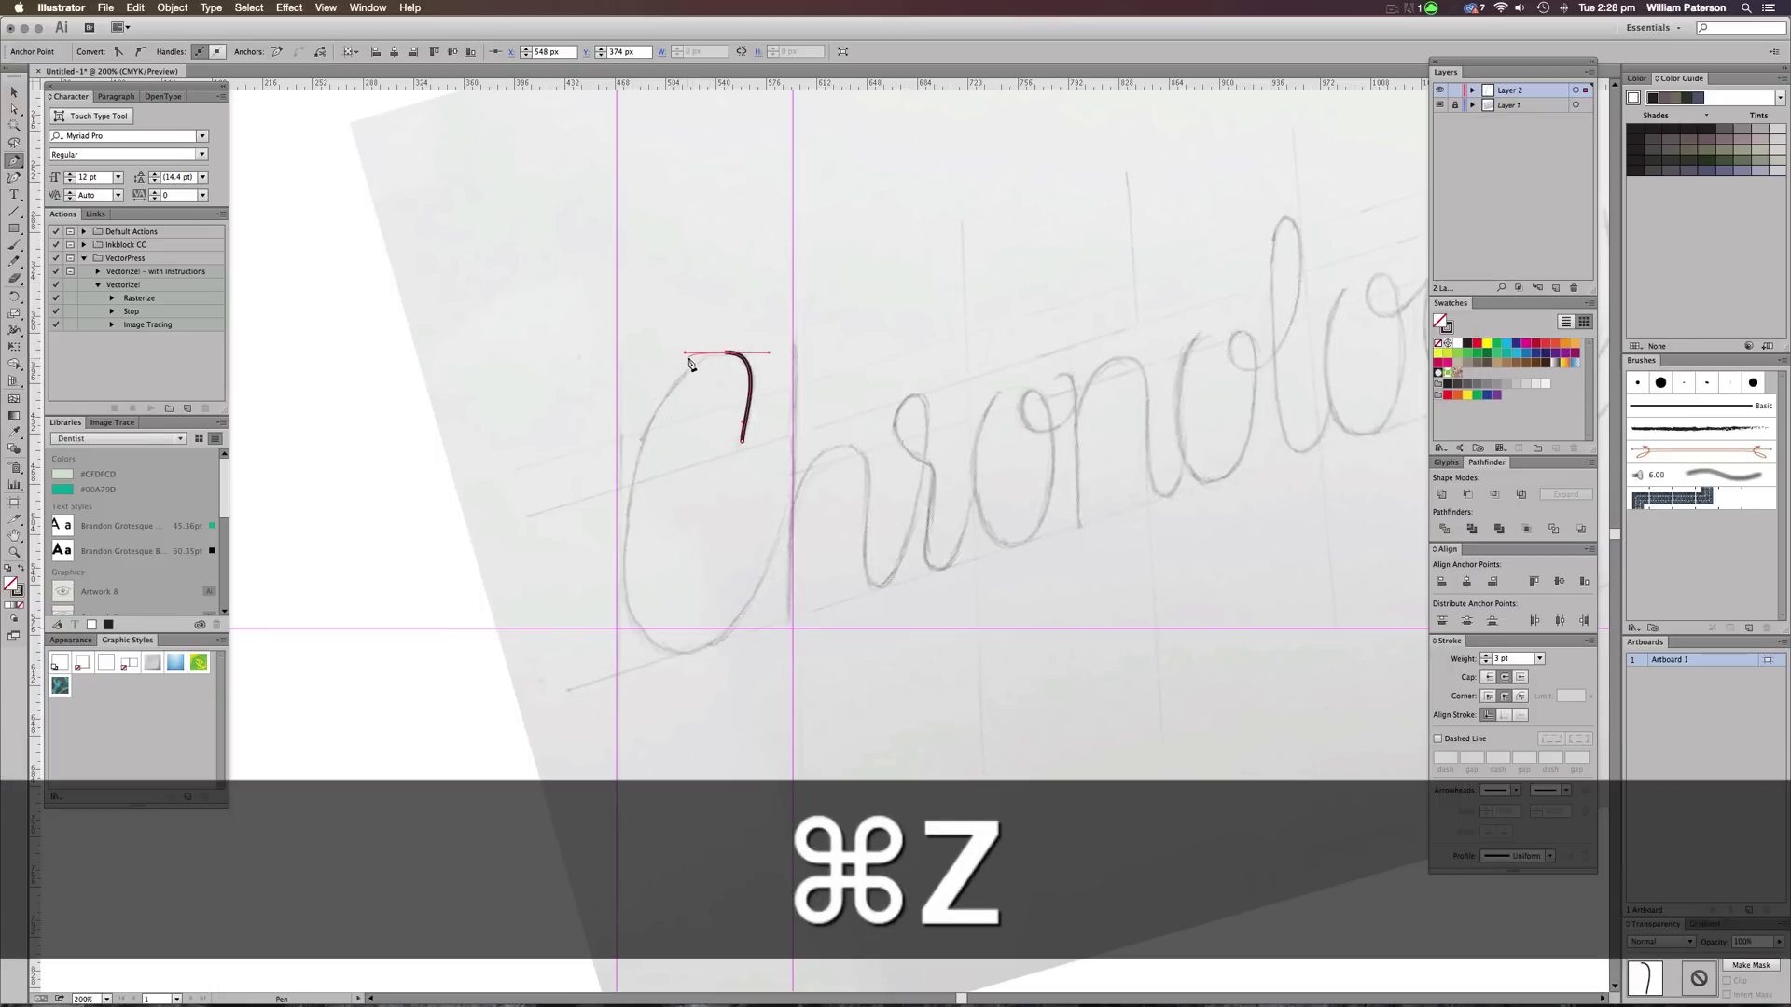
# Extend the crest anchor's outgoing handle horizontally to the vertical guide, and curve the C's left side down to its base
pyautogui.press('alt')
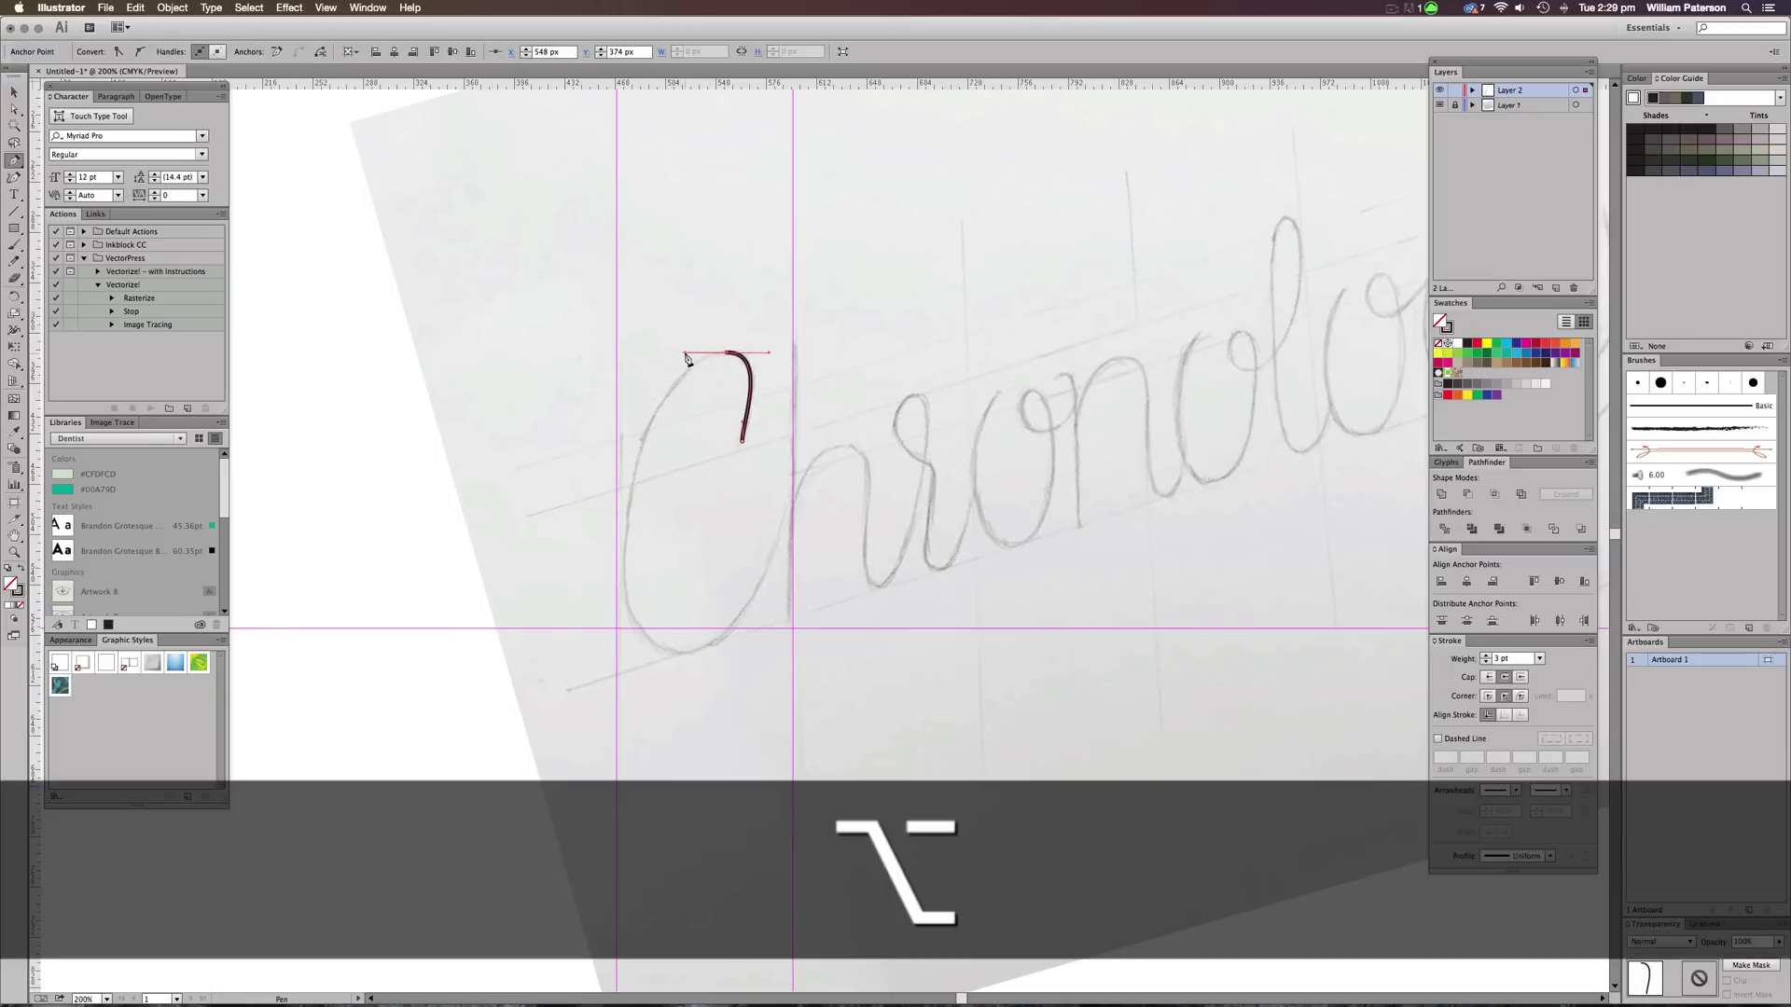
pyautogui.press('shift')
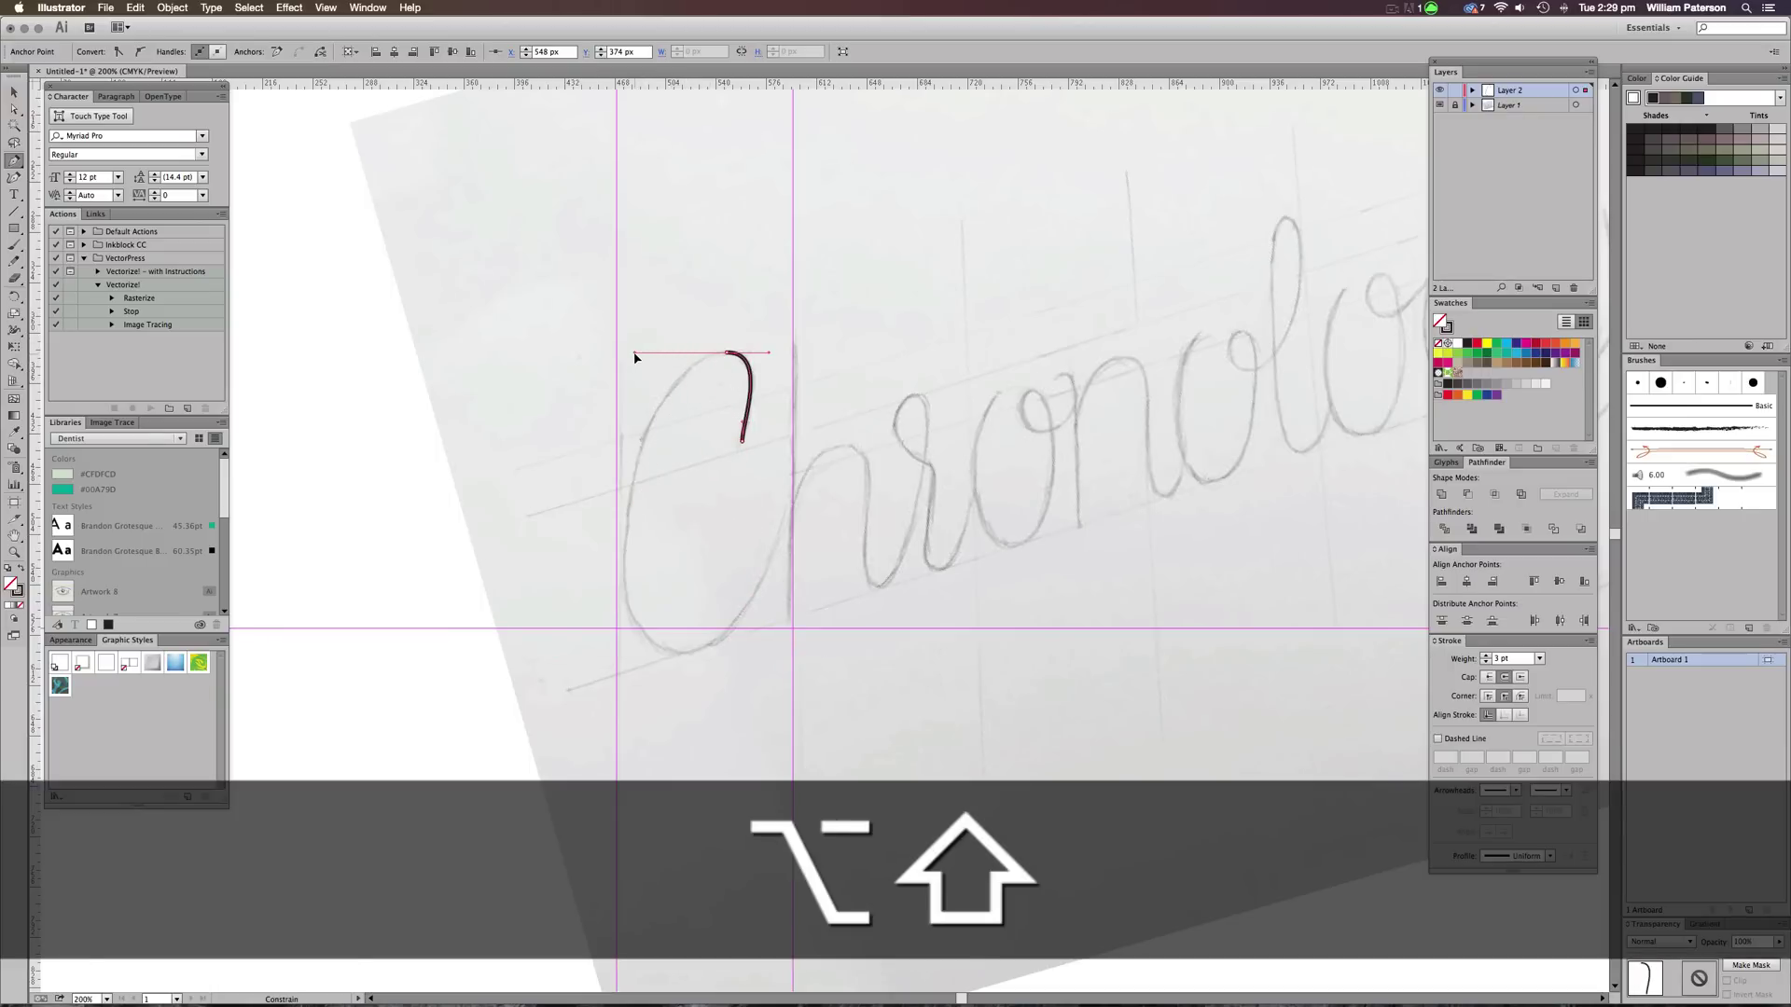
pyautogui.moveTo(616, 353); pyautogui.dragTo(616, 354)
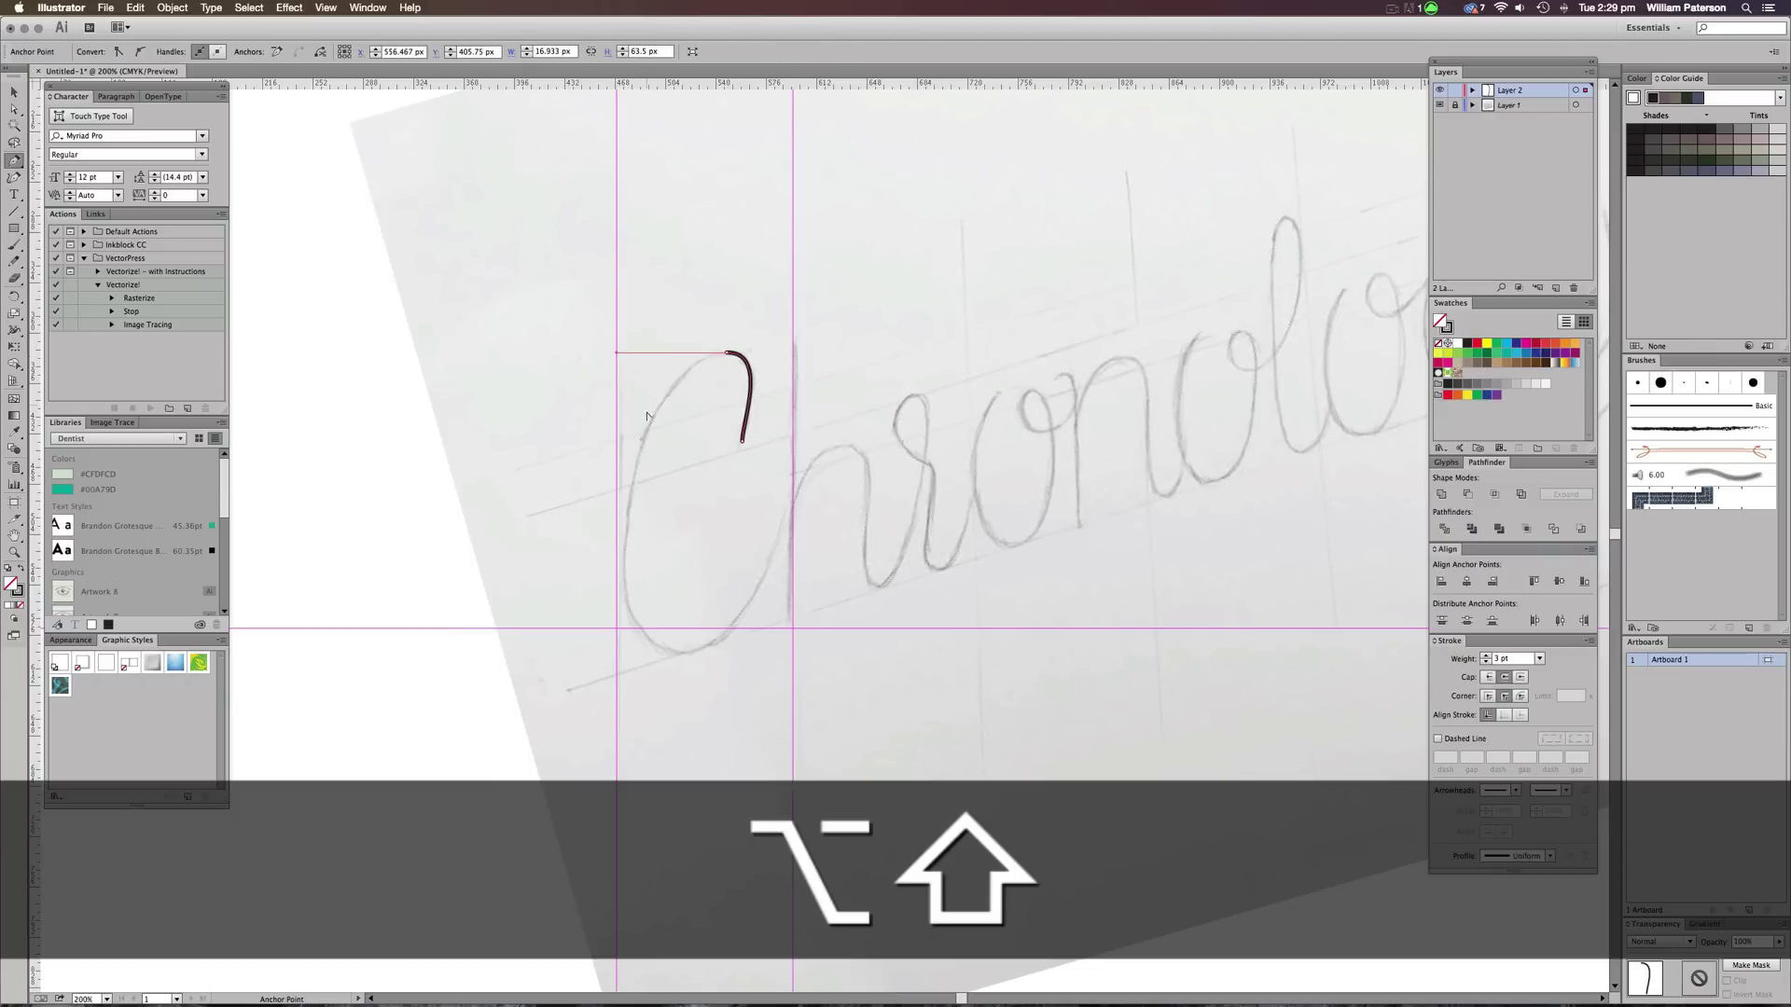
pyautogui.moveTo(684, 653)
pyautogui.mouseDown()
pyautogui.moveTo(791, 633)
pyautogui.moveTo(760, 645)
pyautogui.moveTo(781, 646)
pyautogui.mouseUp()
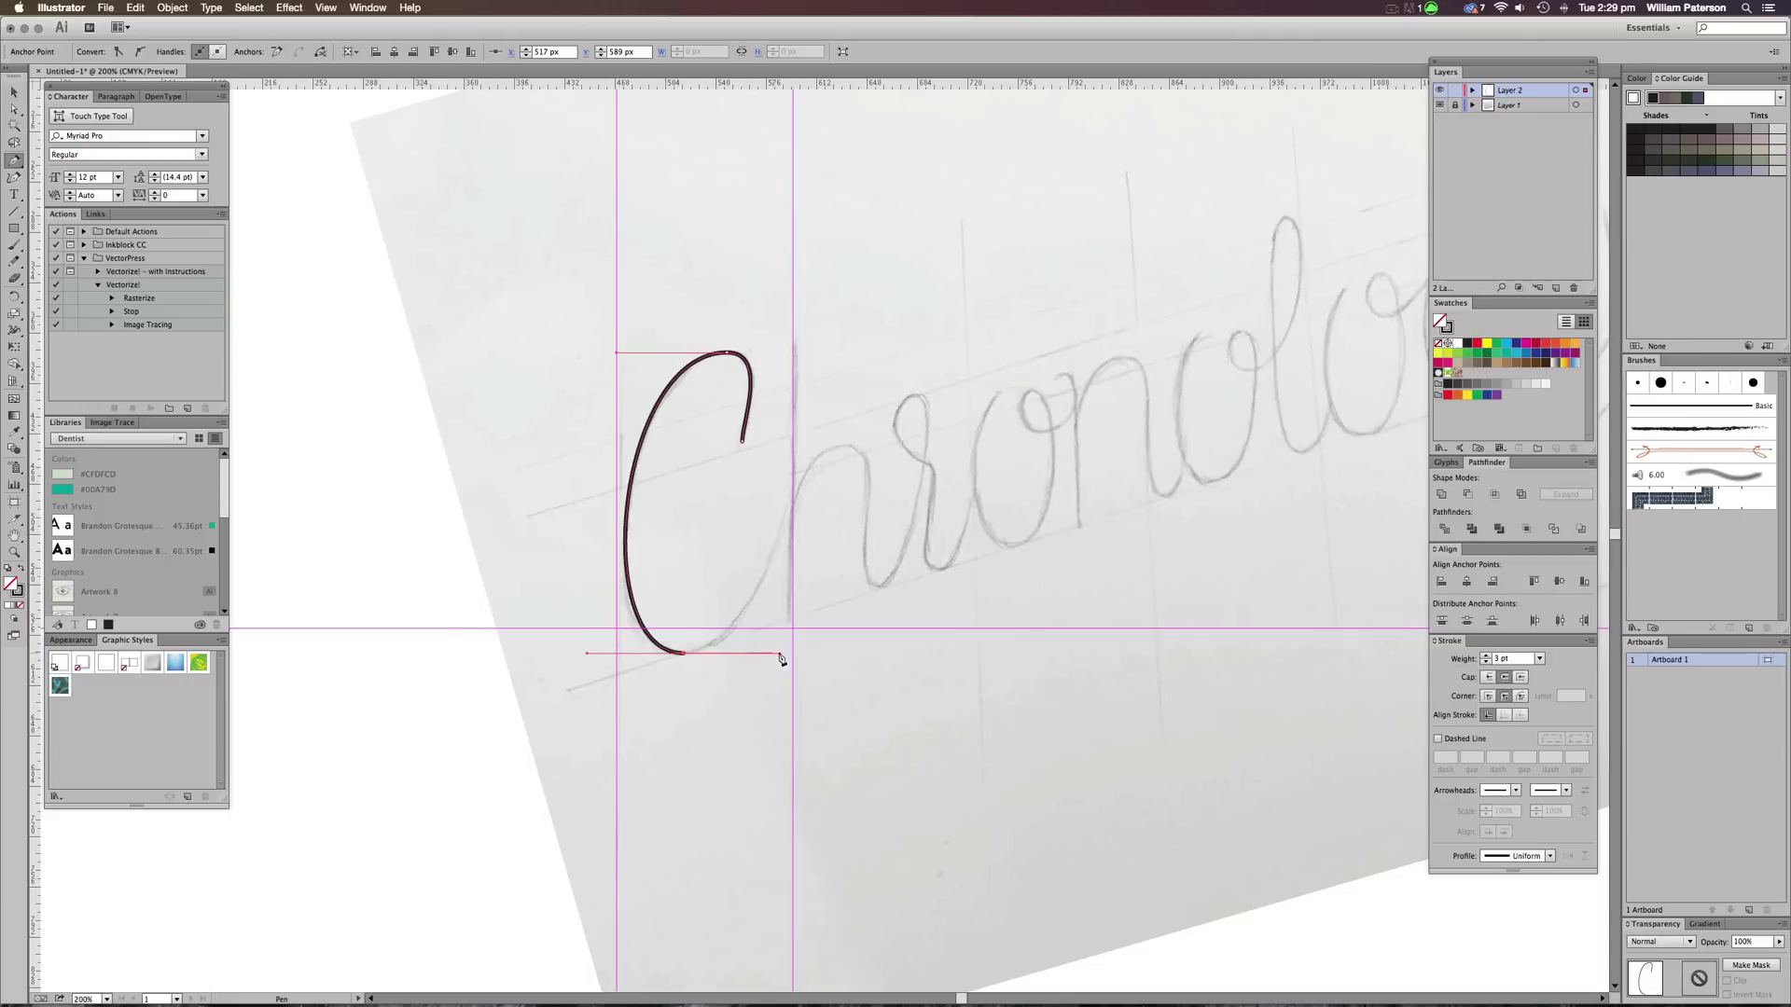
# Shorten the base anchor's outgoing handle and finish the C with a curve up to the stem of the h
pyautogui.press('alt')
pyautogui.moveTo(782, 659); pyautogui.dragTo(747, 663)
pyautogui.press('shift')
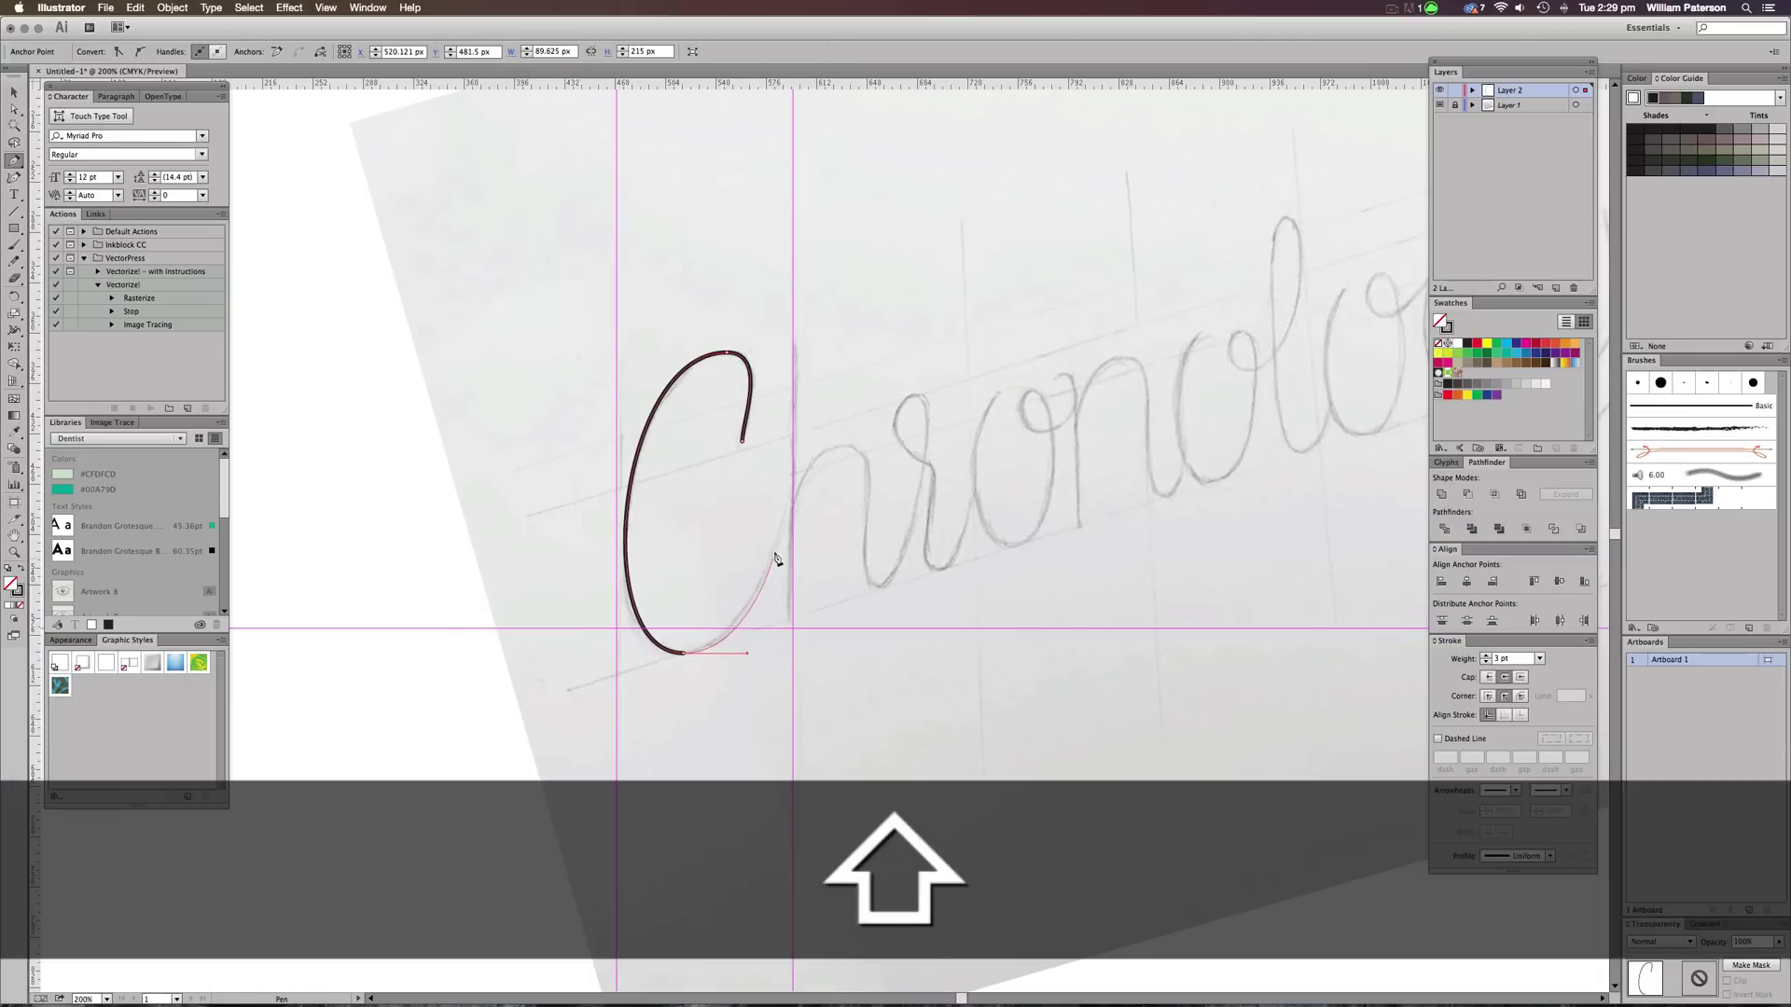
pyautogui.click(788, 523)
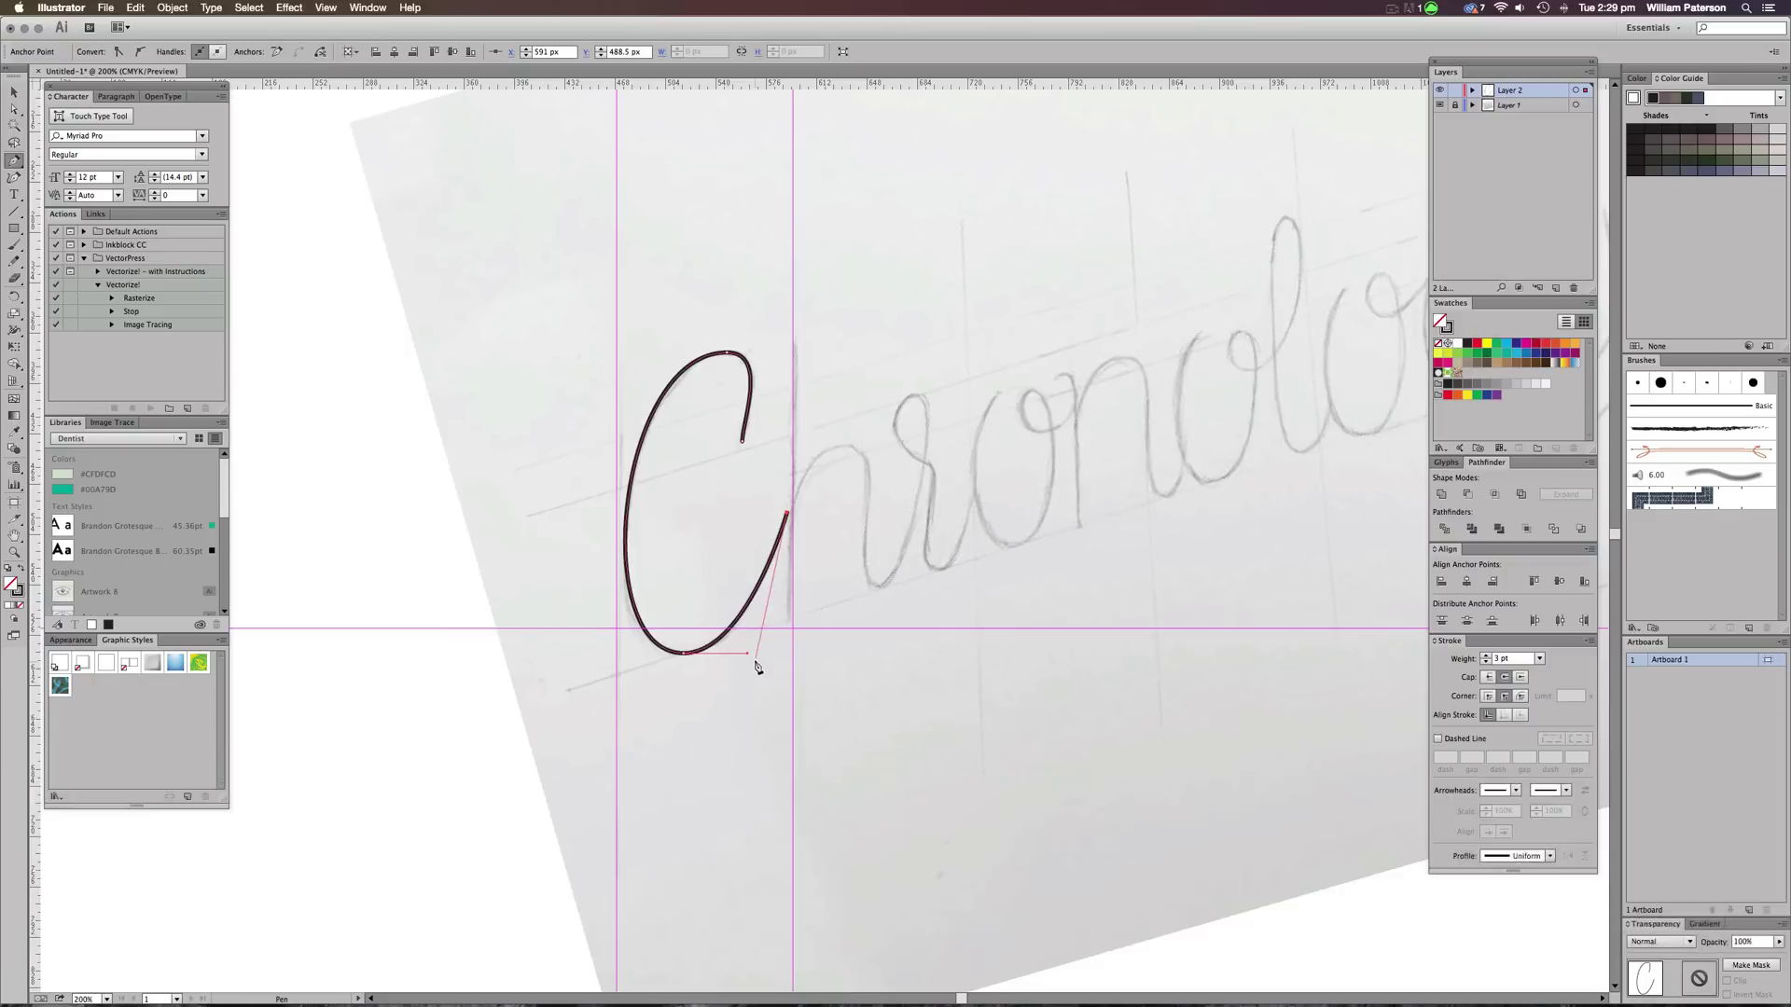
pyautogui.keyDown('super'); pyautogui.click(860, 569); pyautogui.keyUp('super')
pyautogui.press('super+z')
pyautogui.press('v')
pyautogui.moveTo(796, 356); pyautogui.dragTo(577, 534)
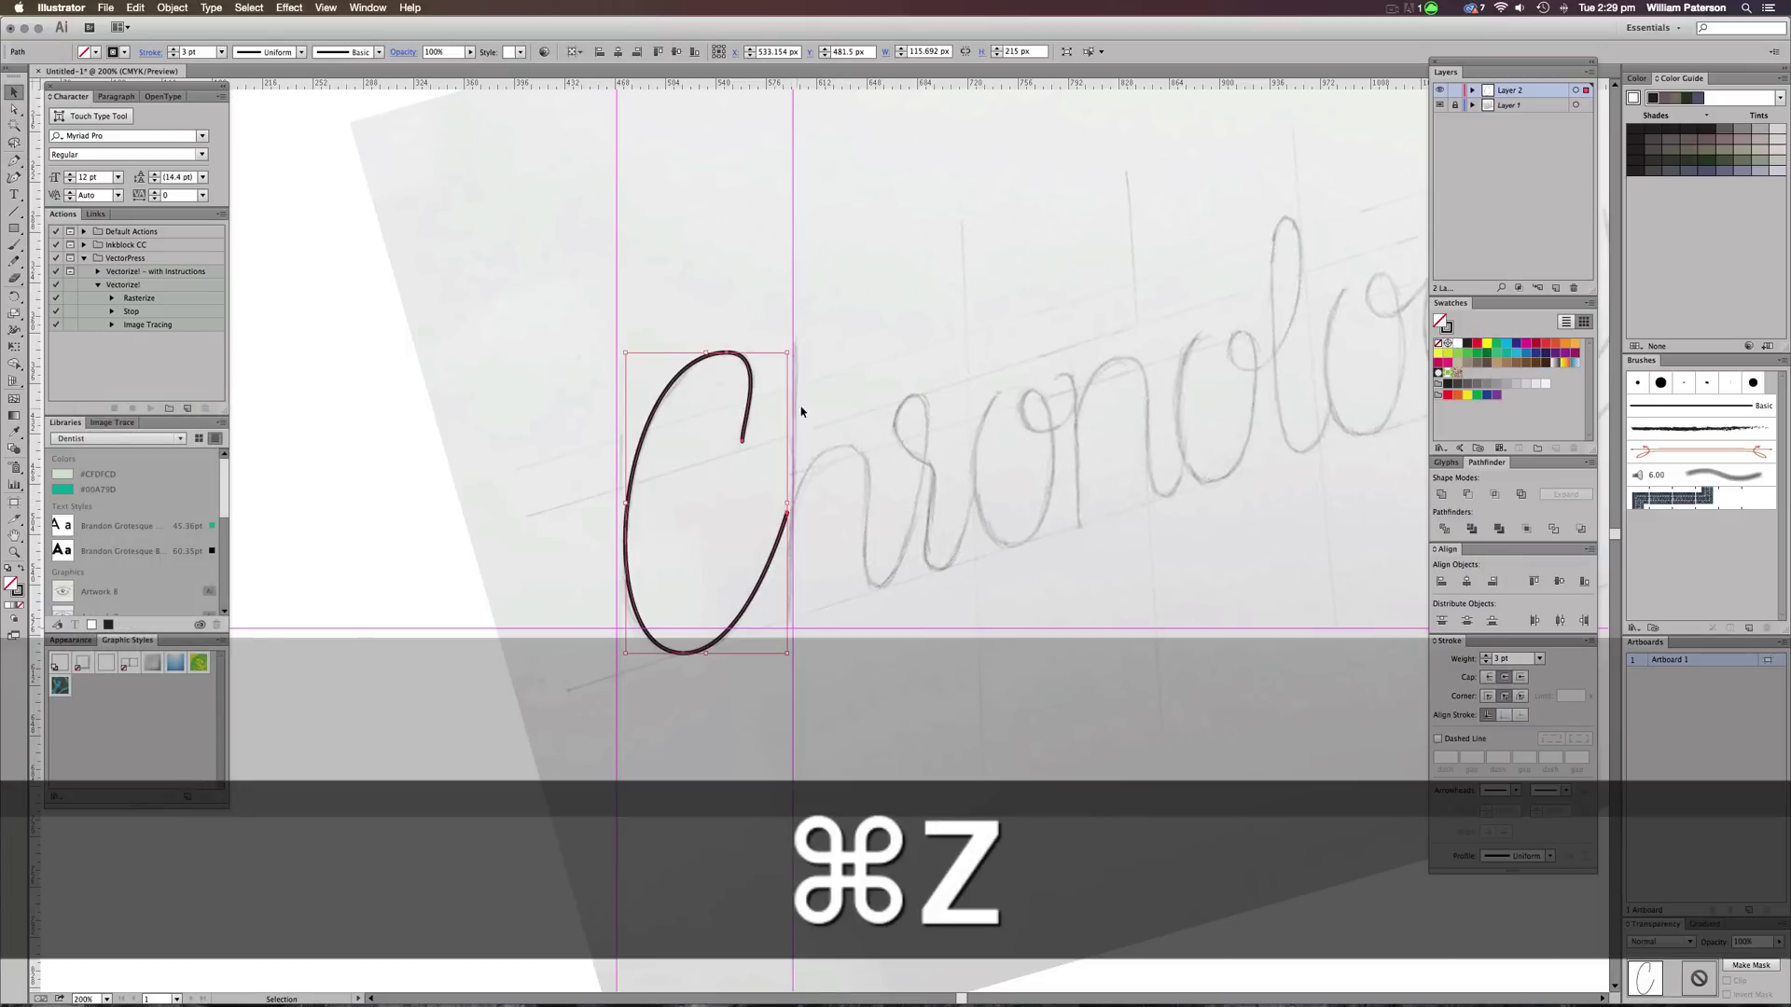
pyautogui.click(836, 392)
pyautogui.moveTo(789, 333); pyautogui.dragTo(712, 474)
pyautogui.click(771, 428)
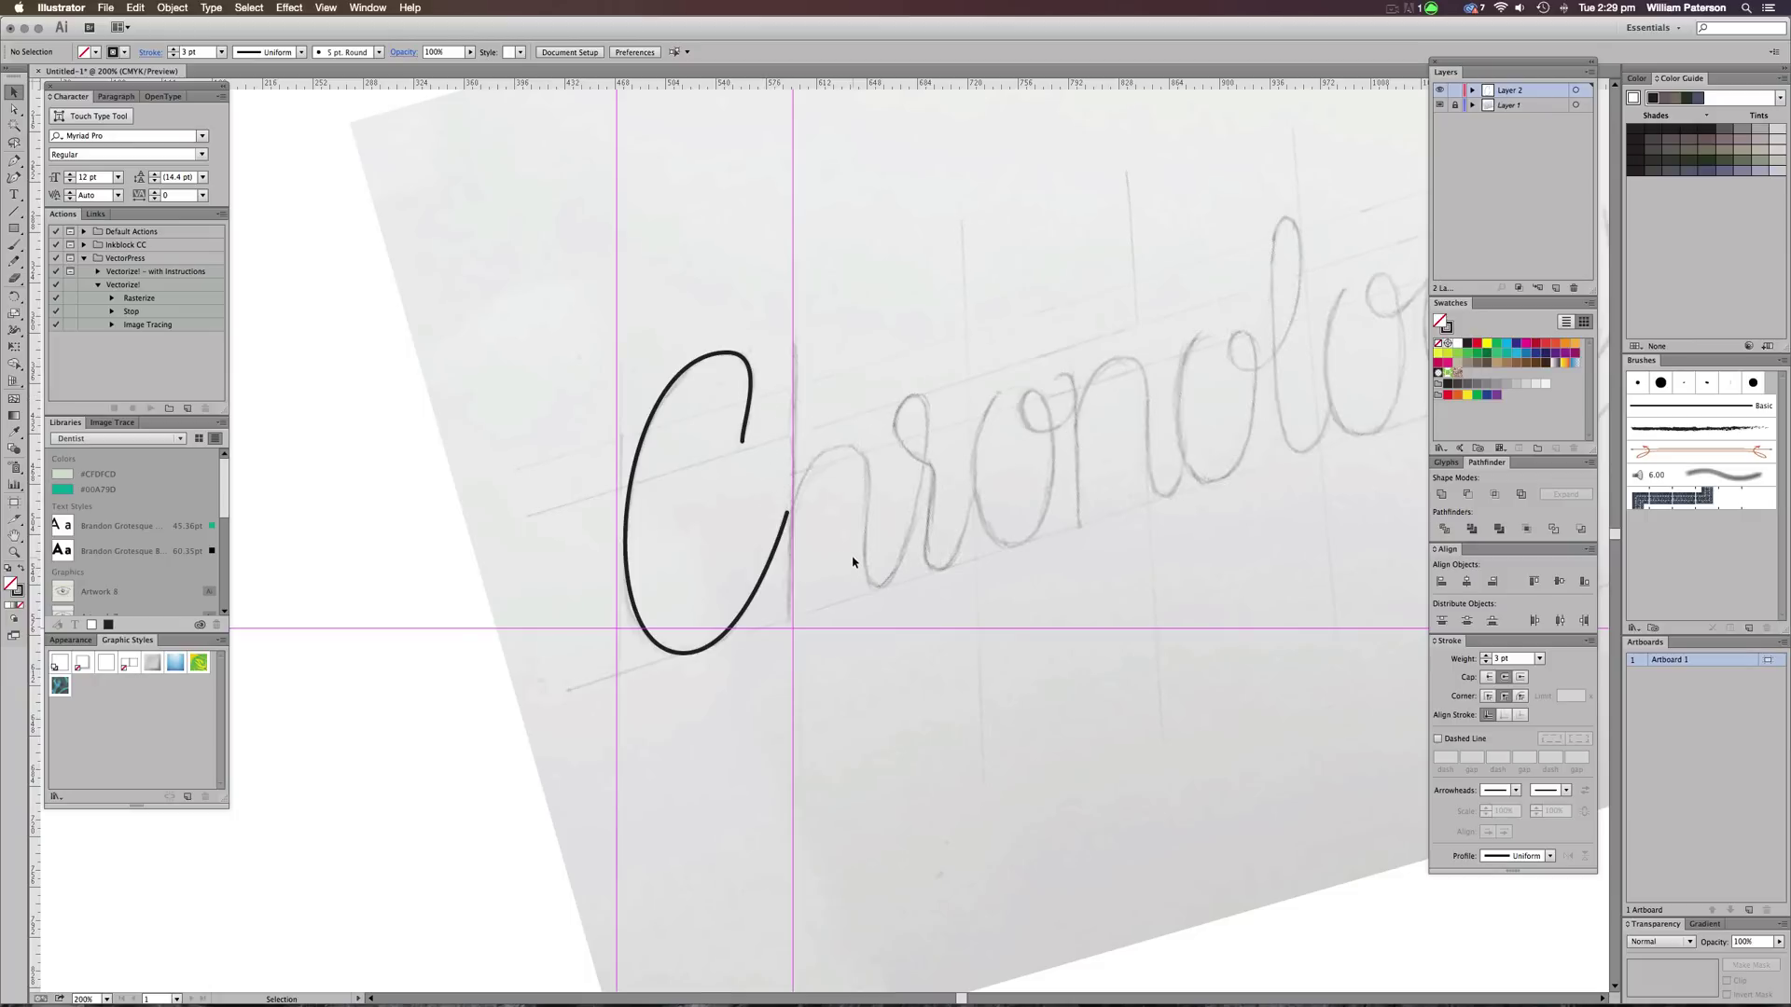
pyautogui.moveTo(830, 439); pyautogui.dragTo(702, 664)
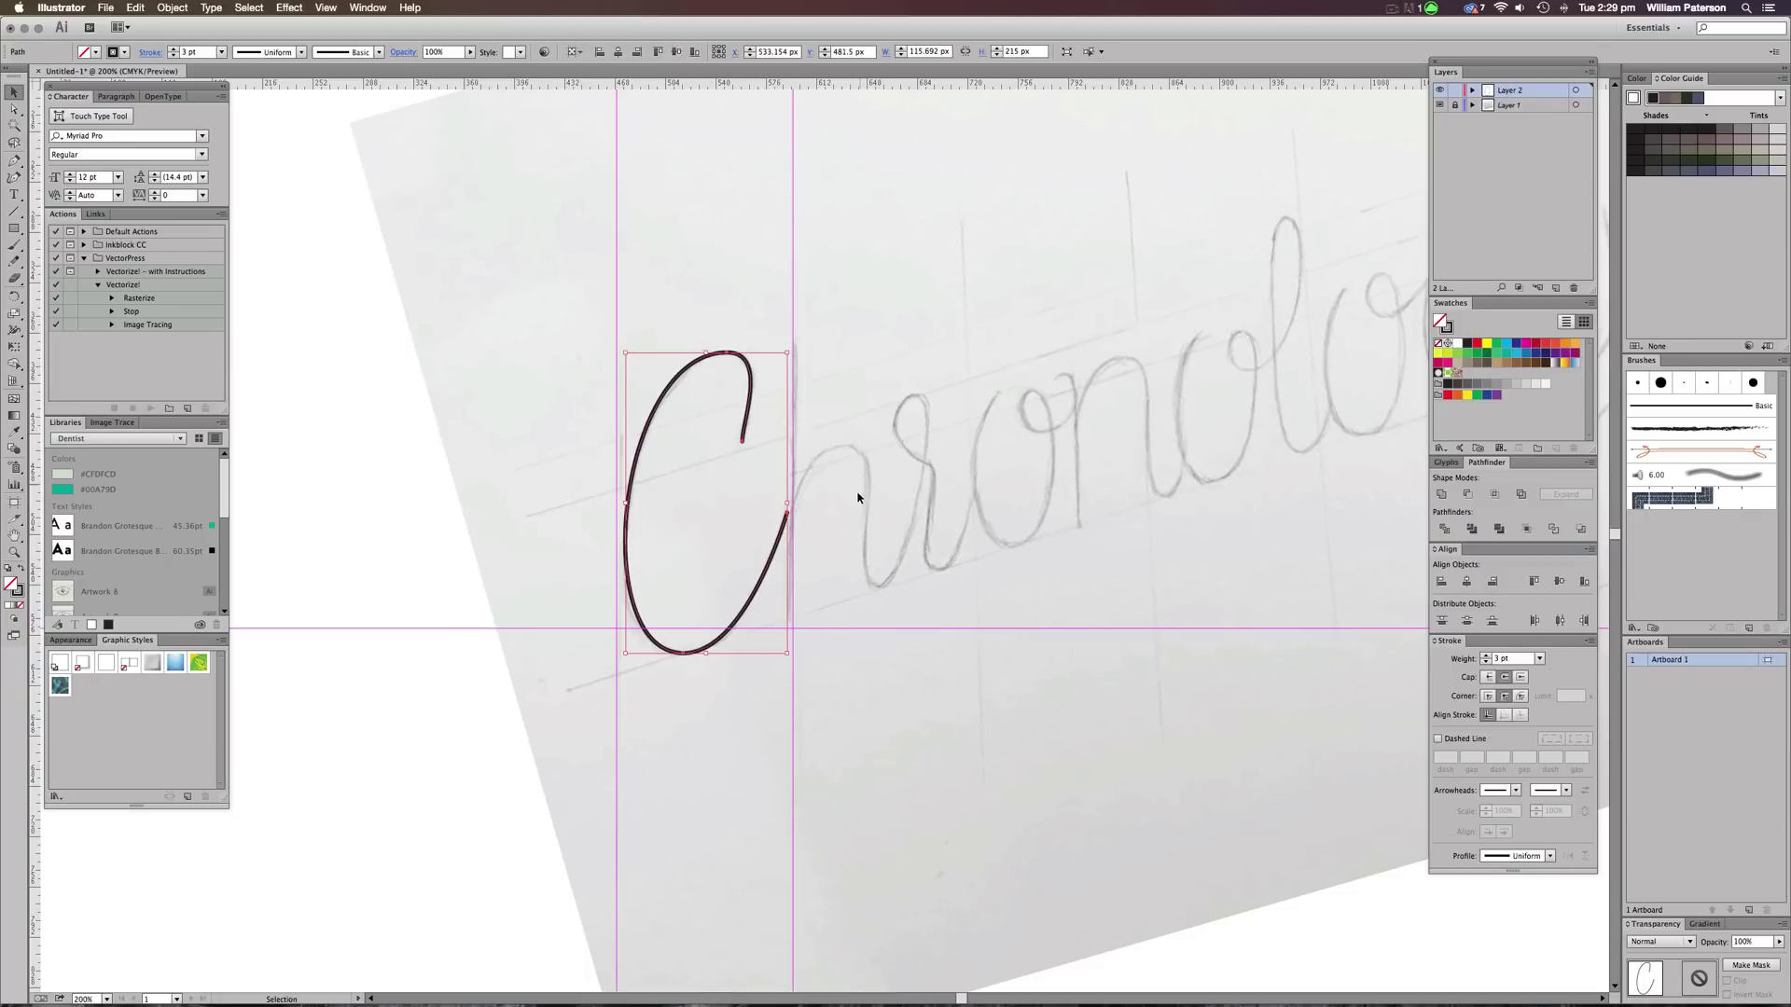
pyautogui.click(792, 559)
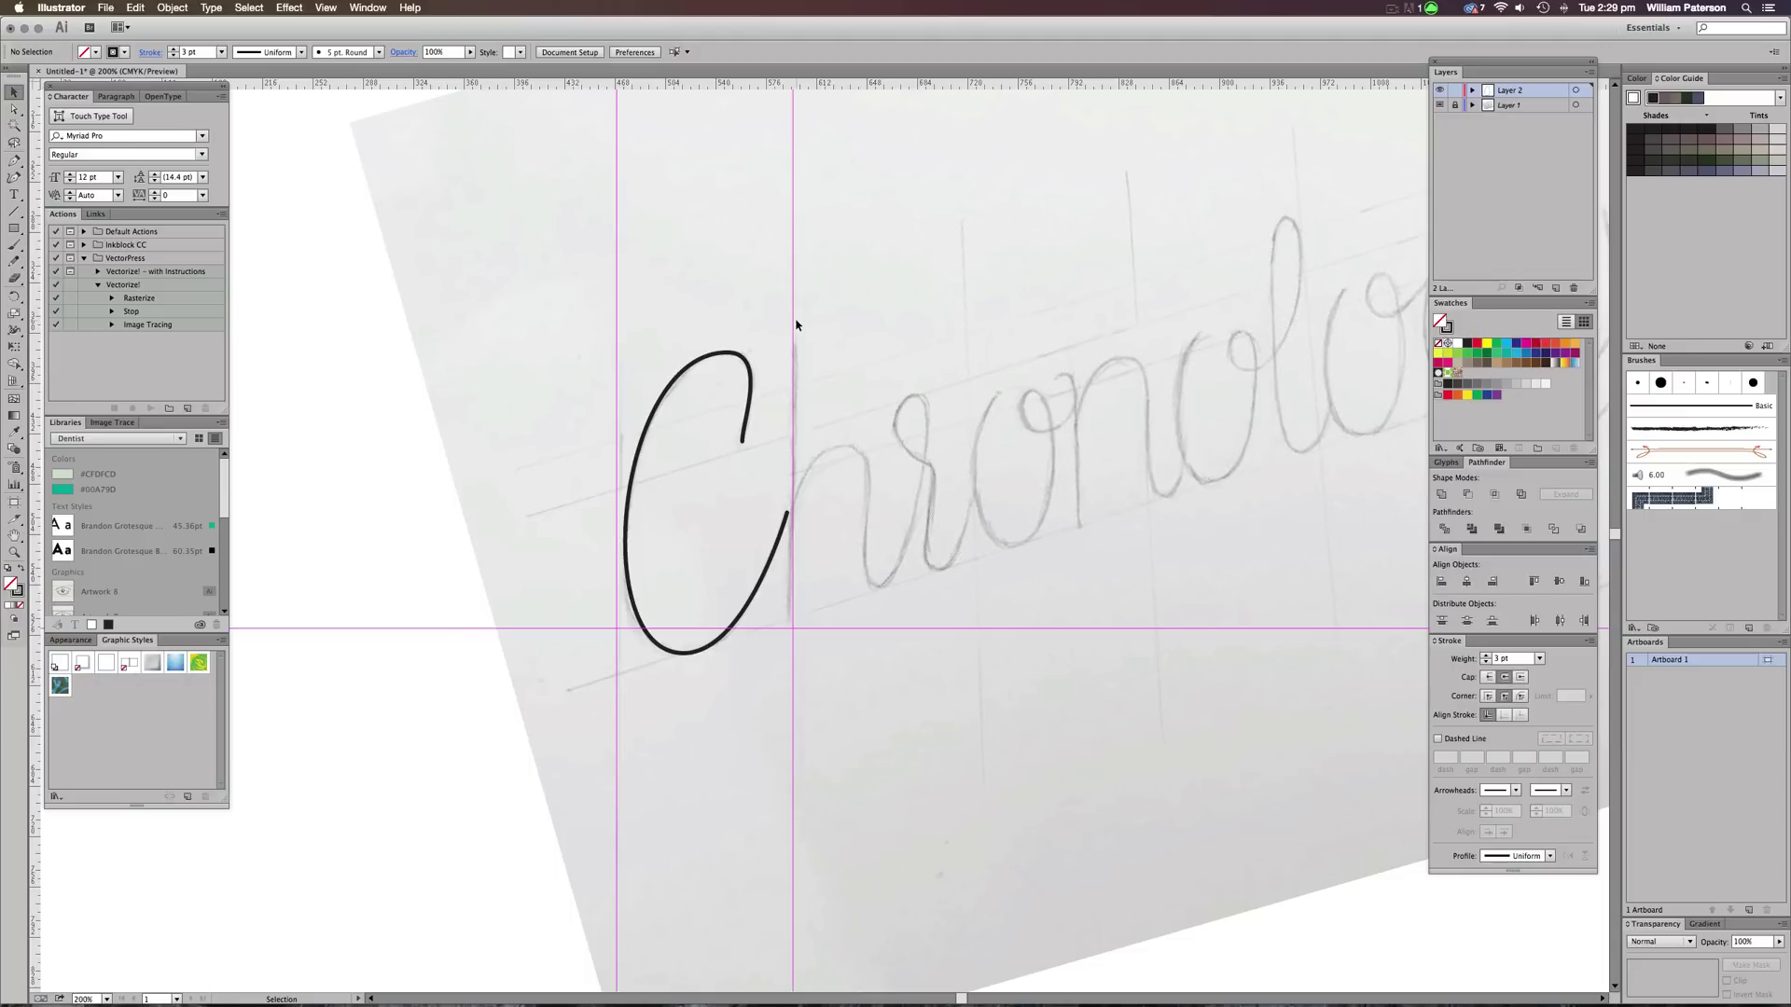
# Hide the guides to expose the sketched stem of the h
pyautogui.press('p')
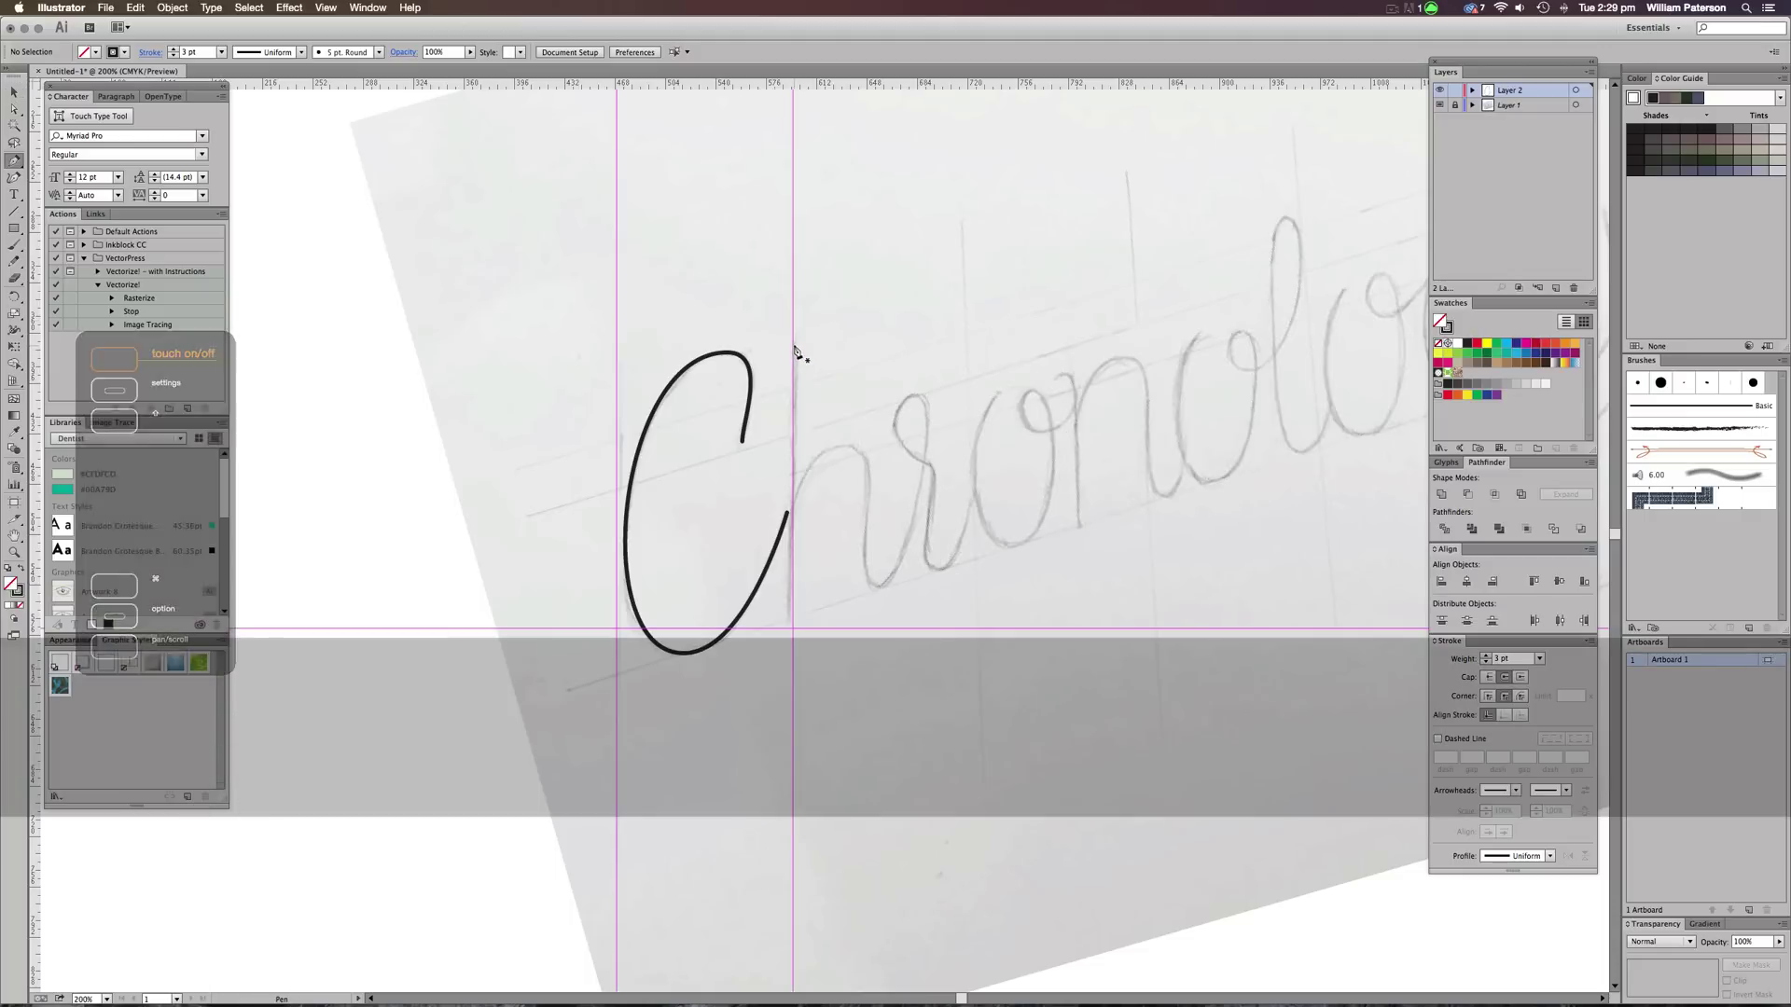
pyautogui.press('super+z')
pyautogui.press('super+semicolon')
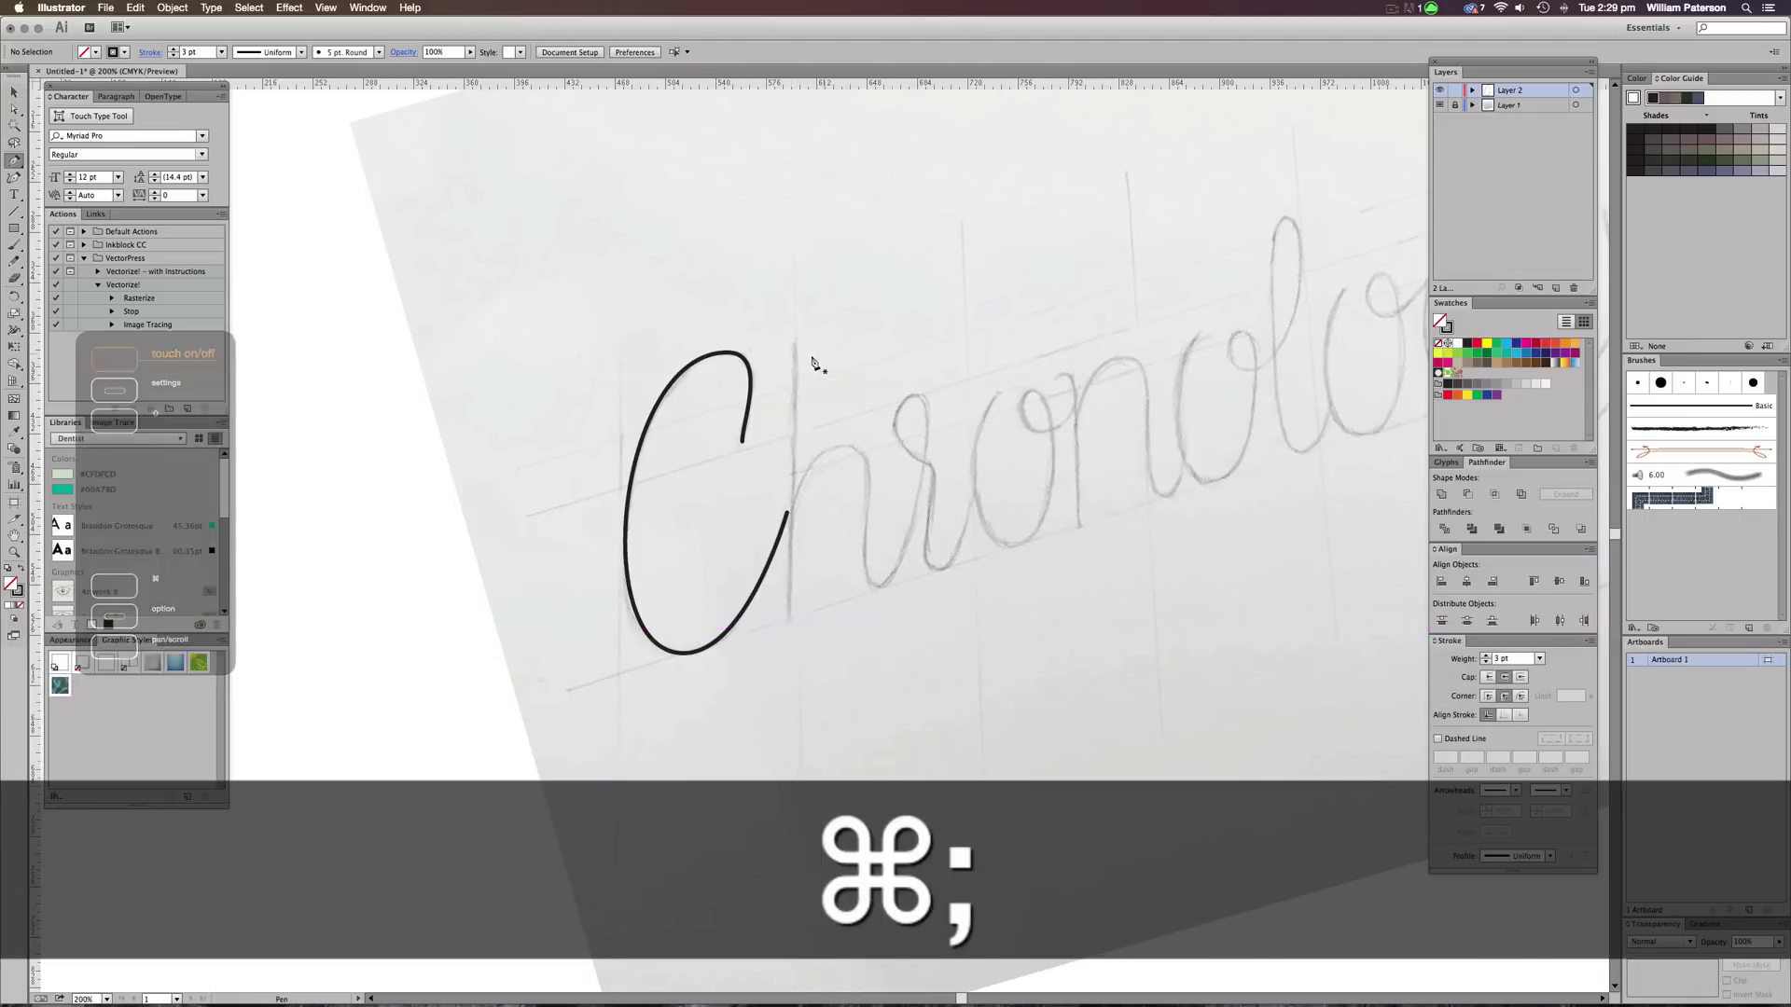
pyautogui.moveTo(786, 405); pyautogui.dragTo(725, 447)
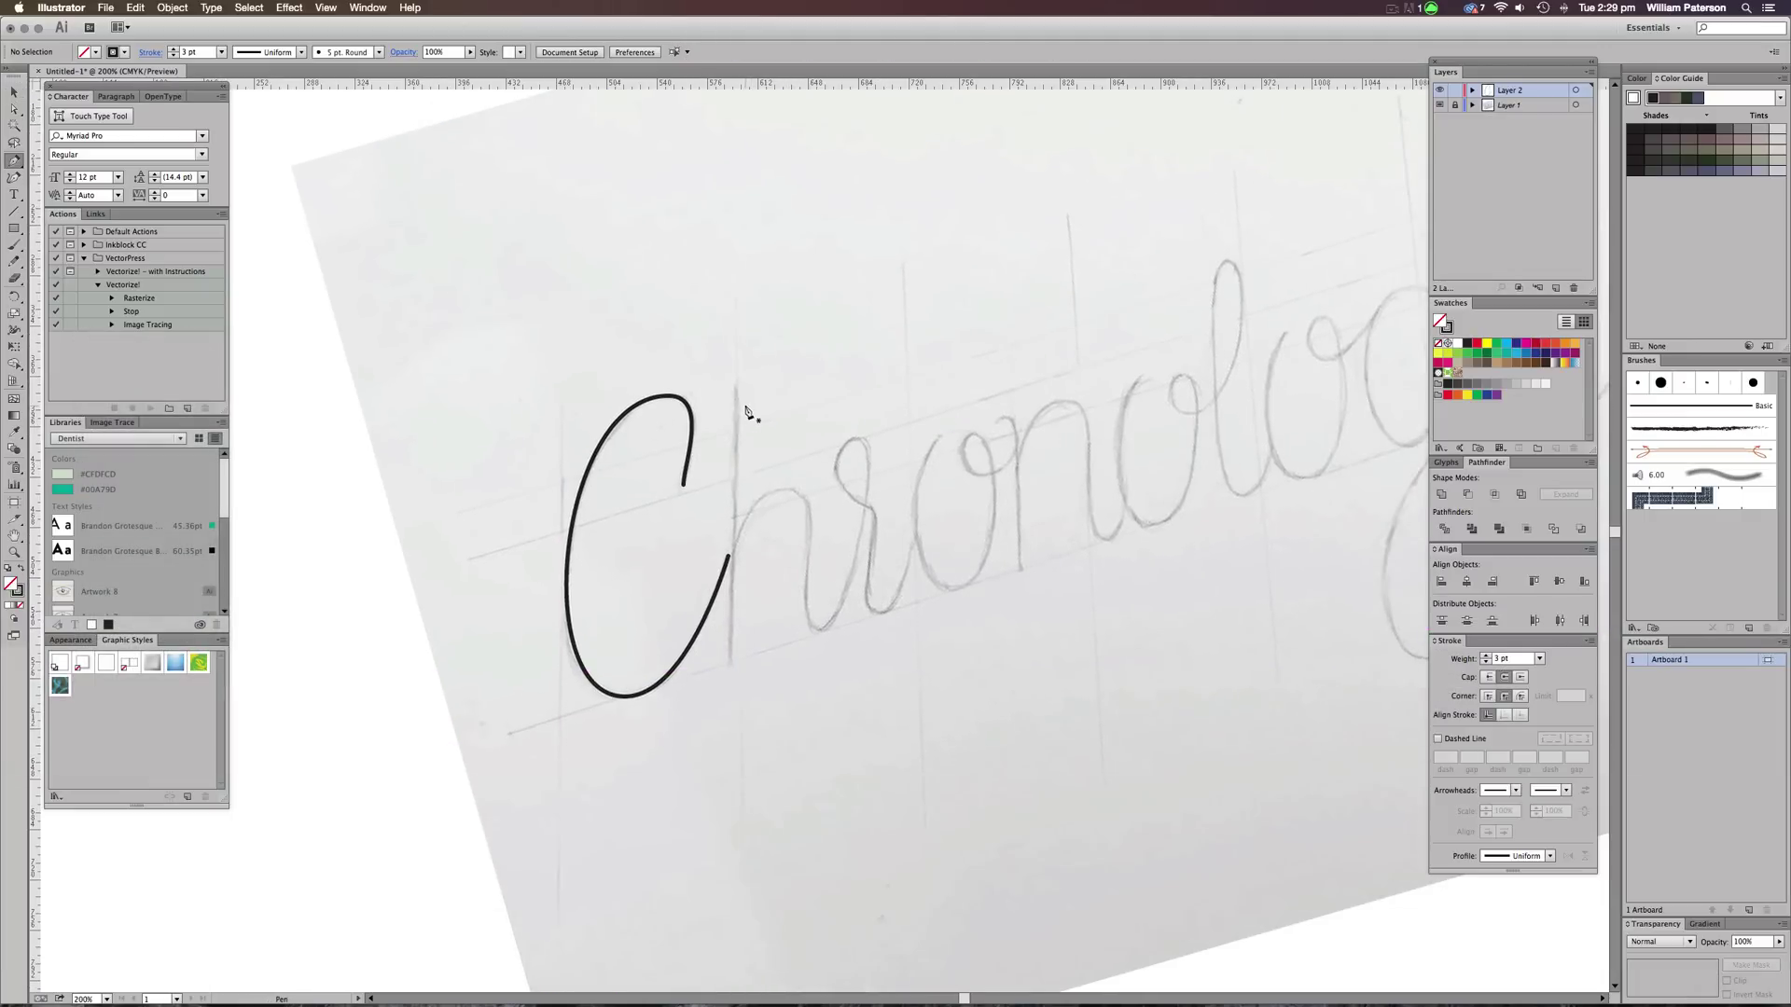
# Draw the stem of the h as a straight vertical path from its top down to the slanted baseline
pyautogui.moveTo(736, 385)
pyautogui.mouseDown()
pyautogui.moveTo(757, 494)
pyautogui.moveTo(736, 387)
pyautogui.mouseUp()
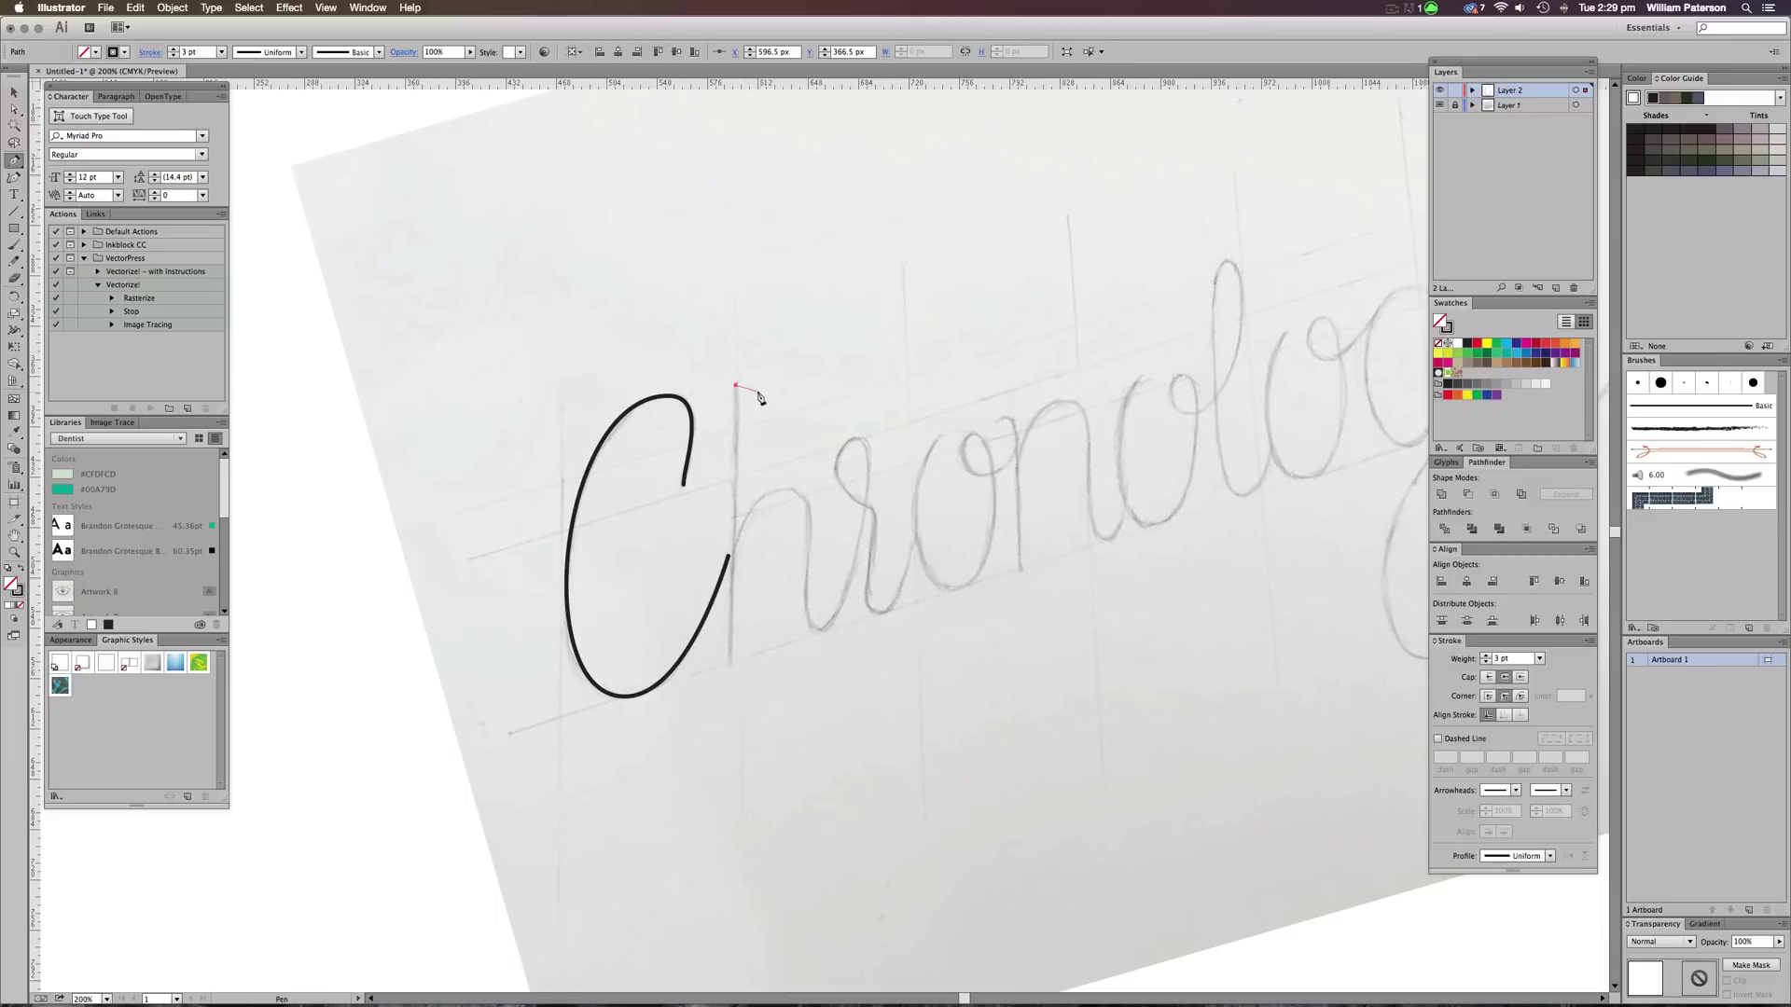
pyautogui.hotkey('ctrl', 'z')
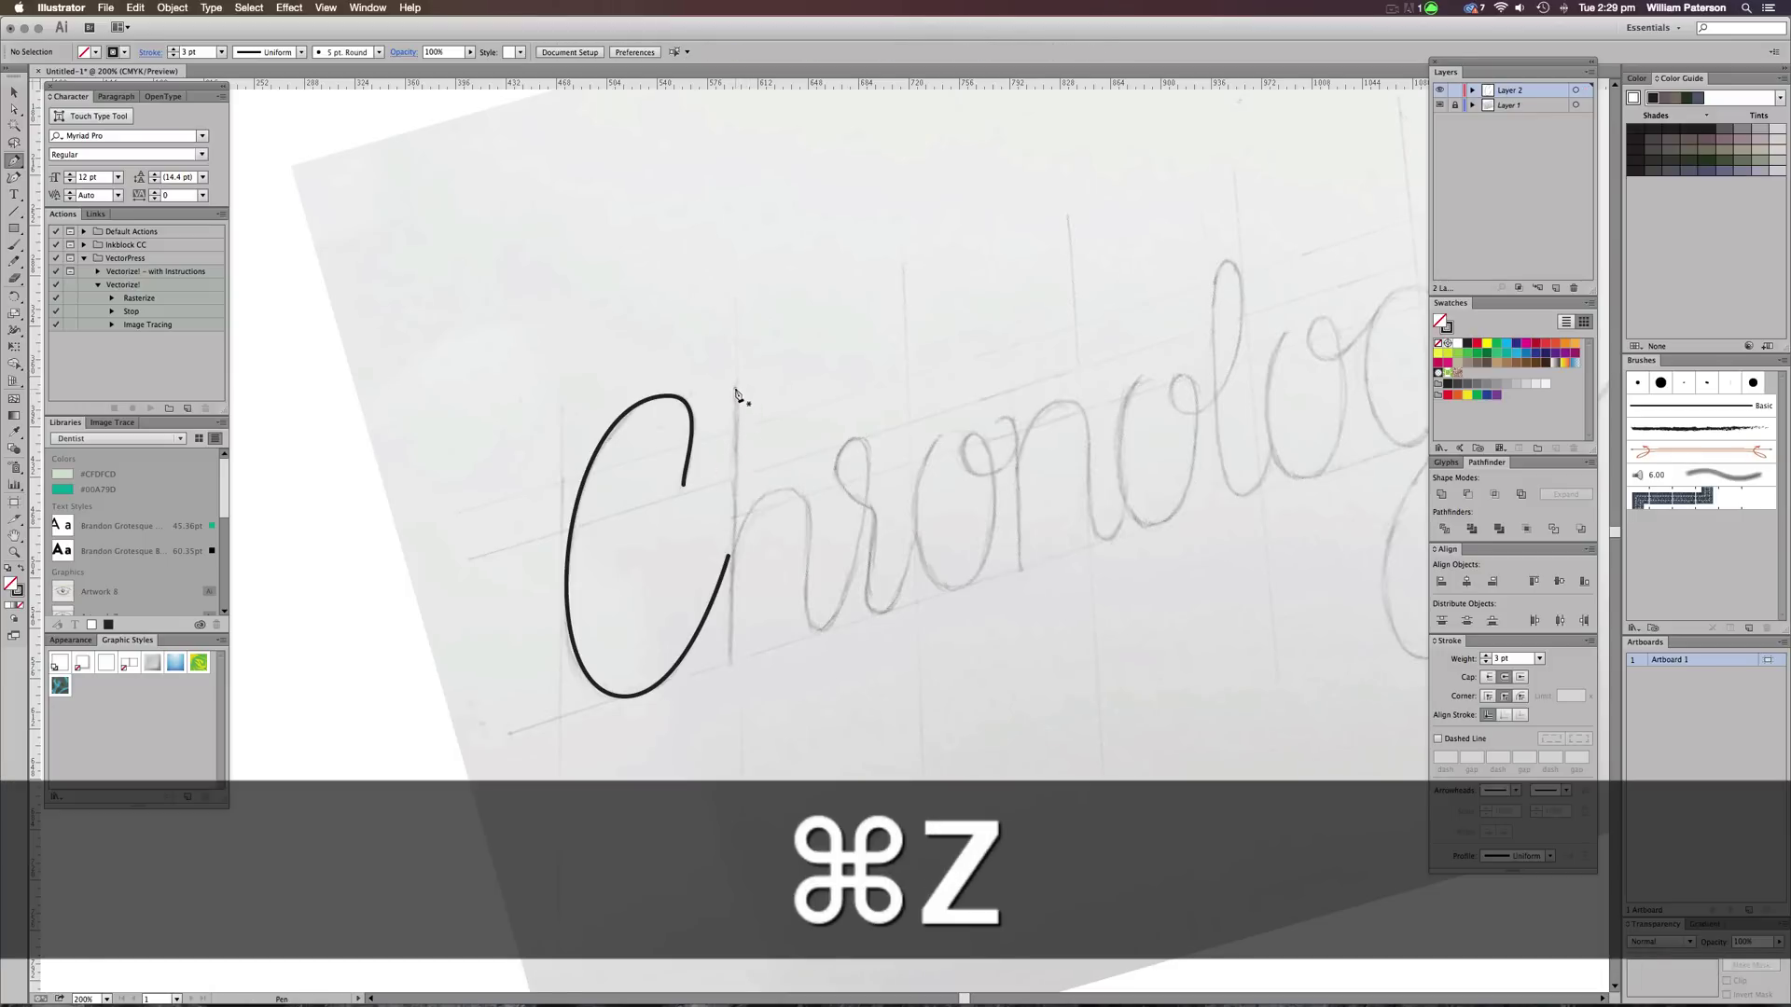
pyautogui.click(735, 388)
pyautogui.keyDown('shift'); pyautogui.click(735, 660); pyautogui.keyUp('shift')
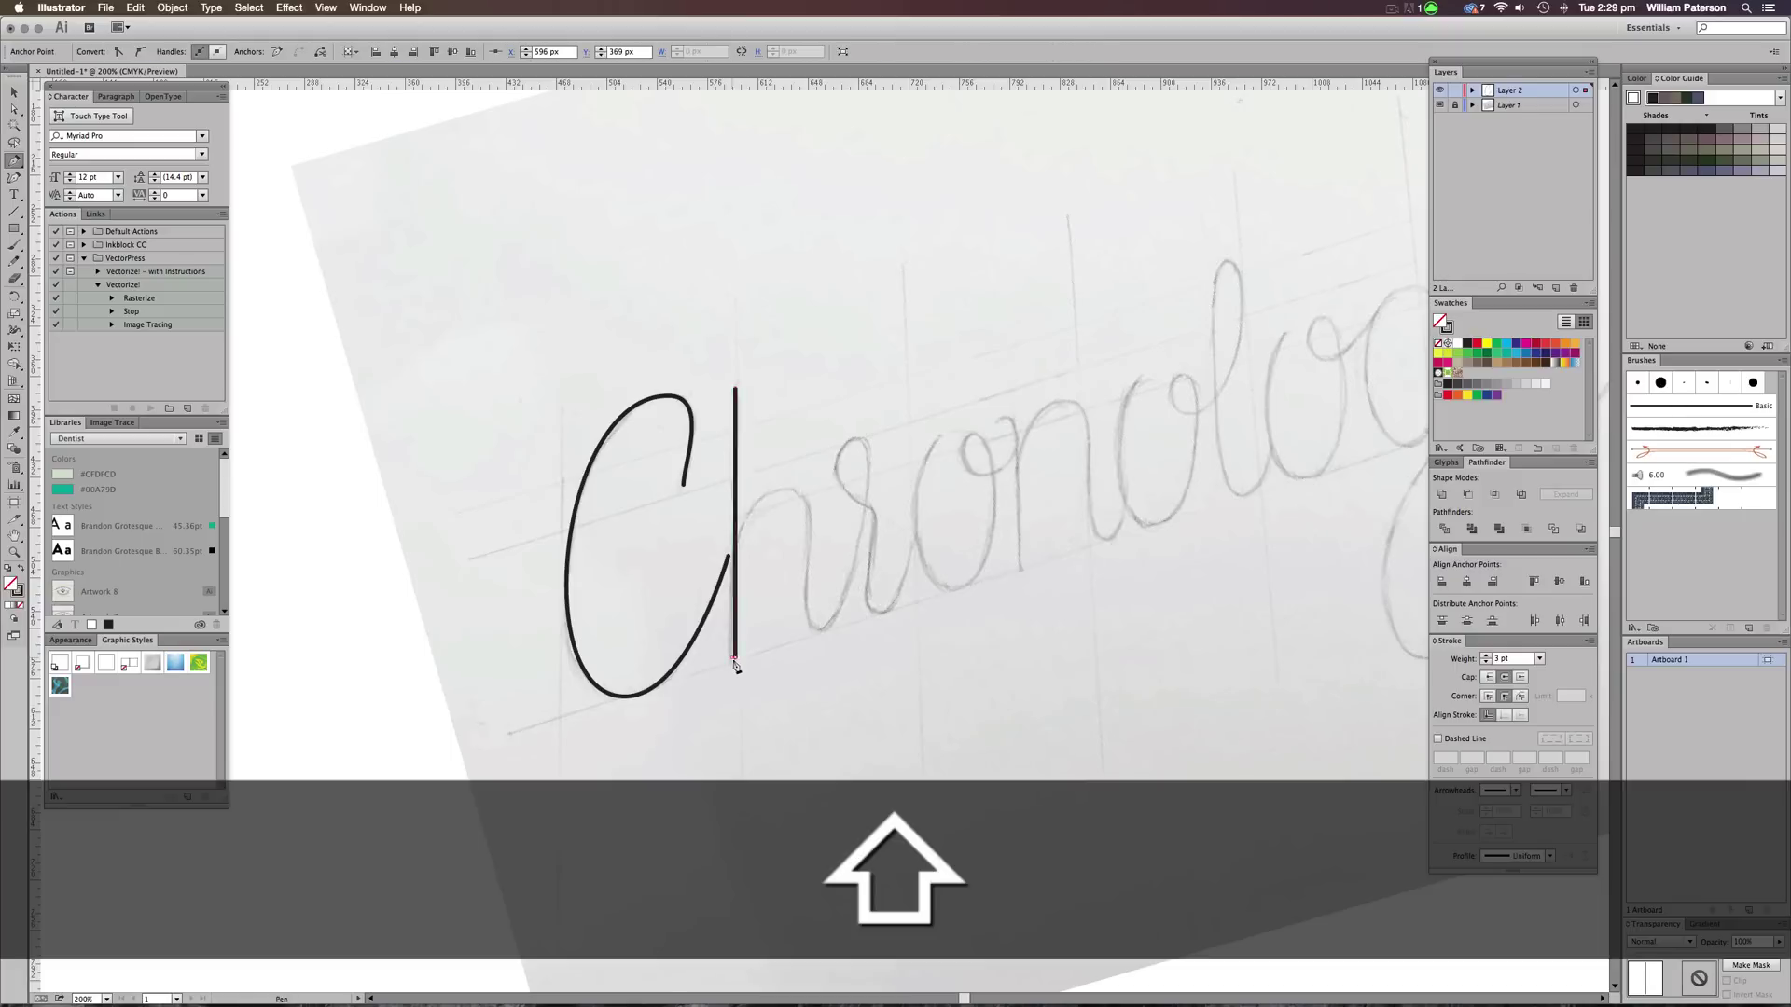
pyautogui.press('ctrl')
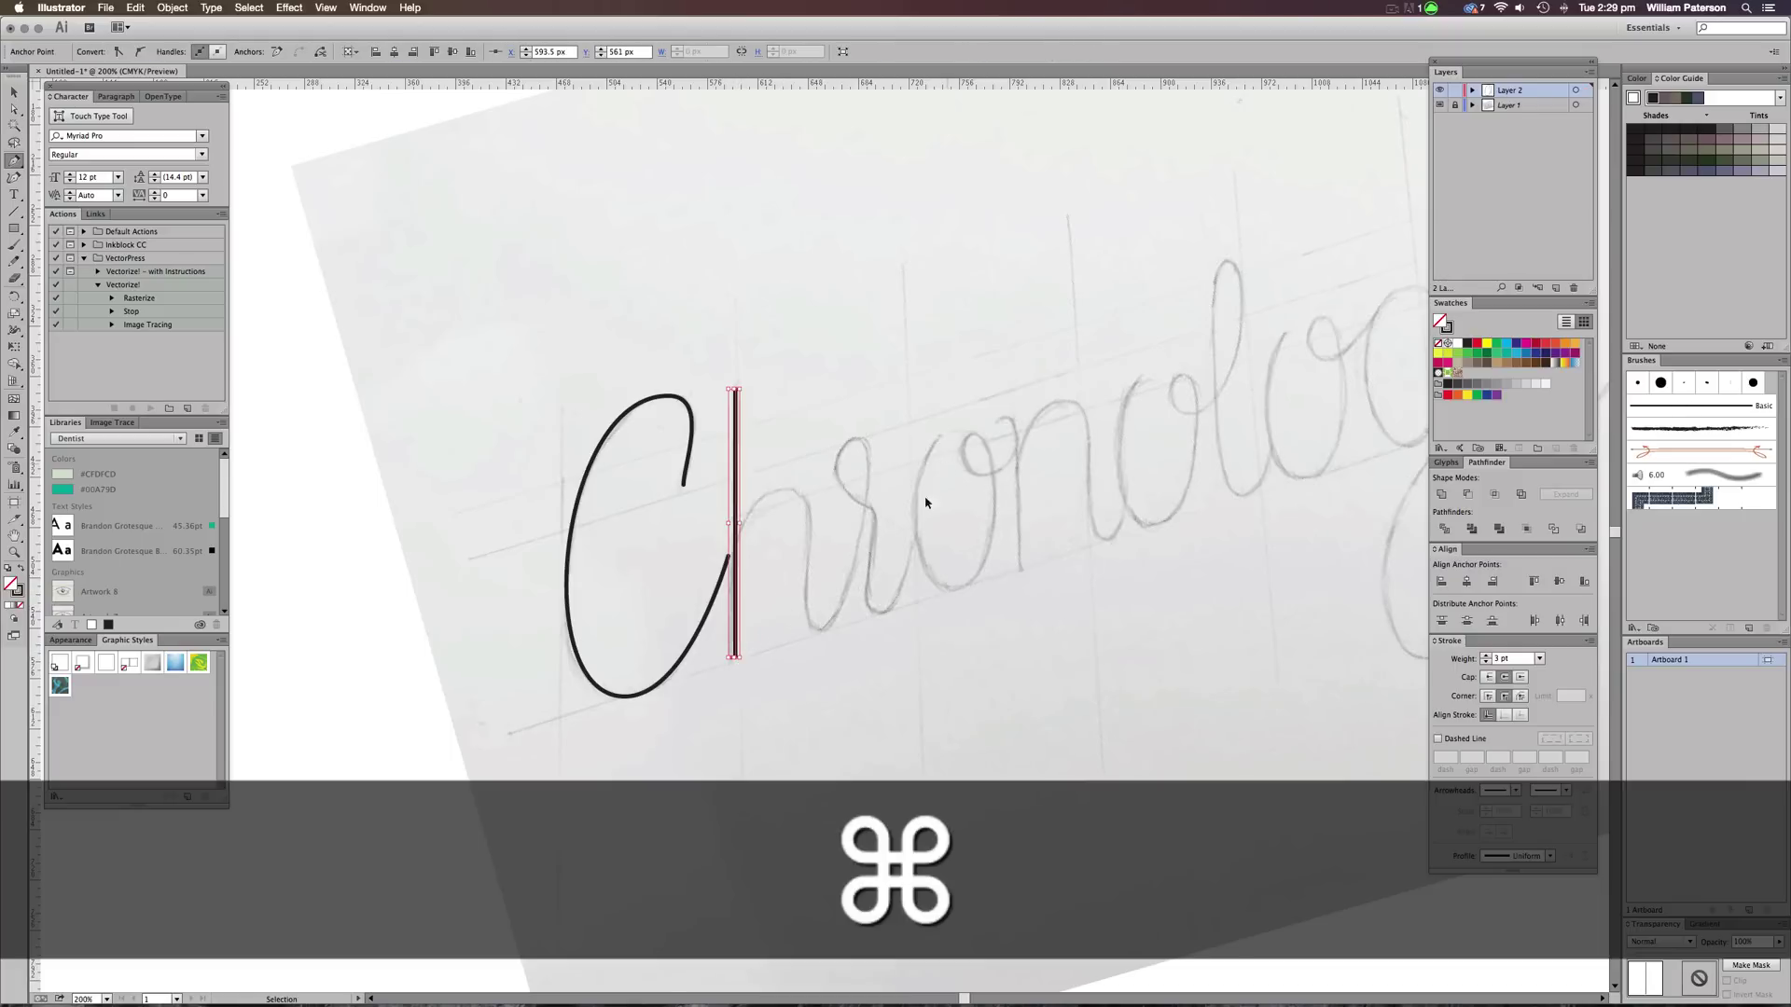
pyautogui.keyDown('ctrl'); pyautogui.click(945, 471); pyautogui.keyUp('ctrl')
pyautogui.hotkey('ctrl', 'z')
pyautogui.hotkey('ctrl', 'z')
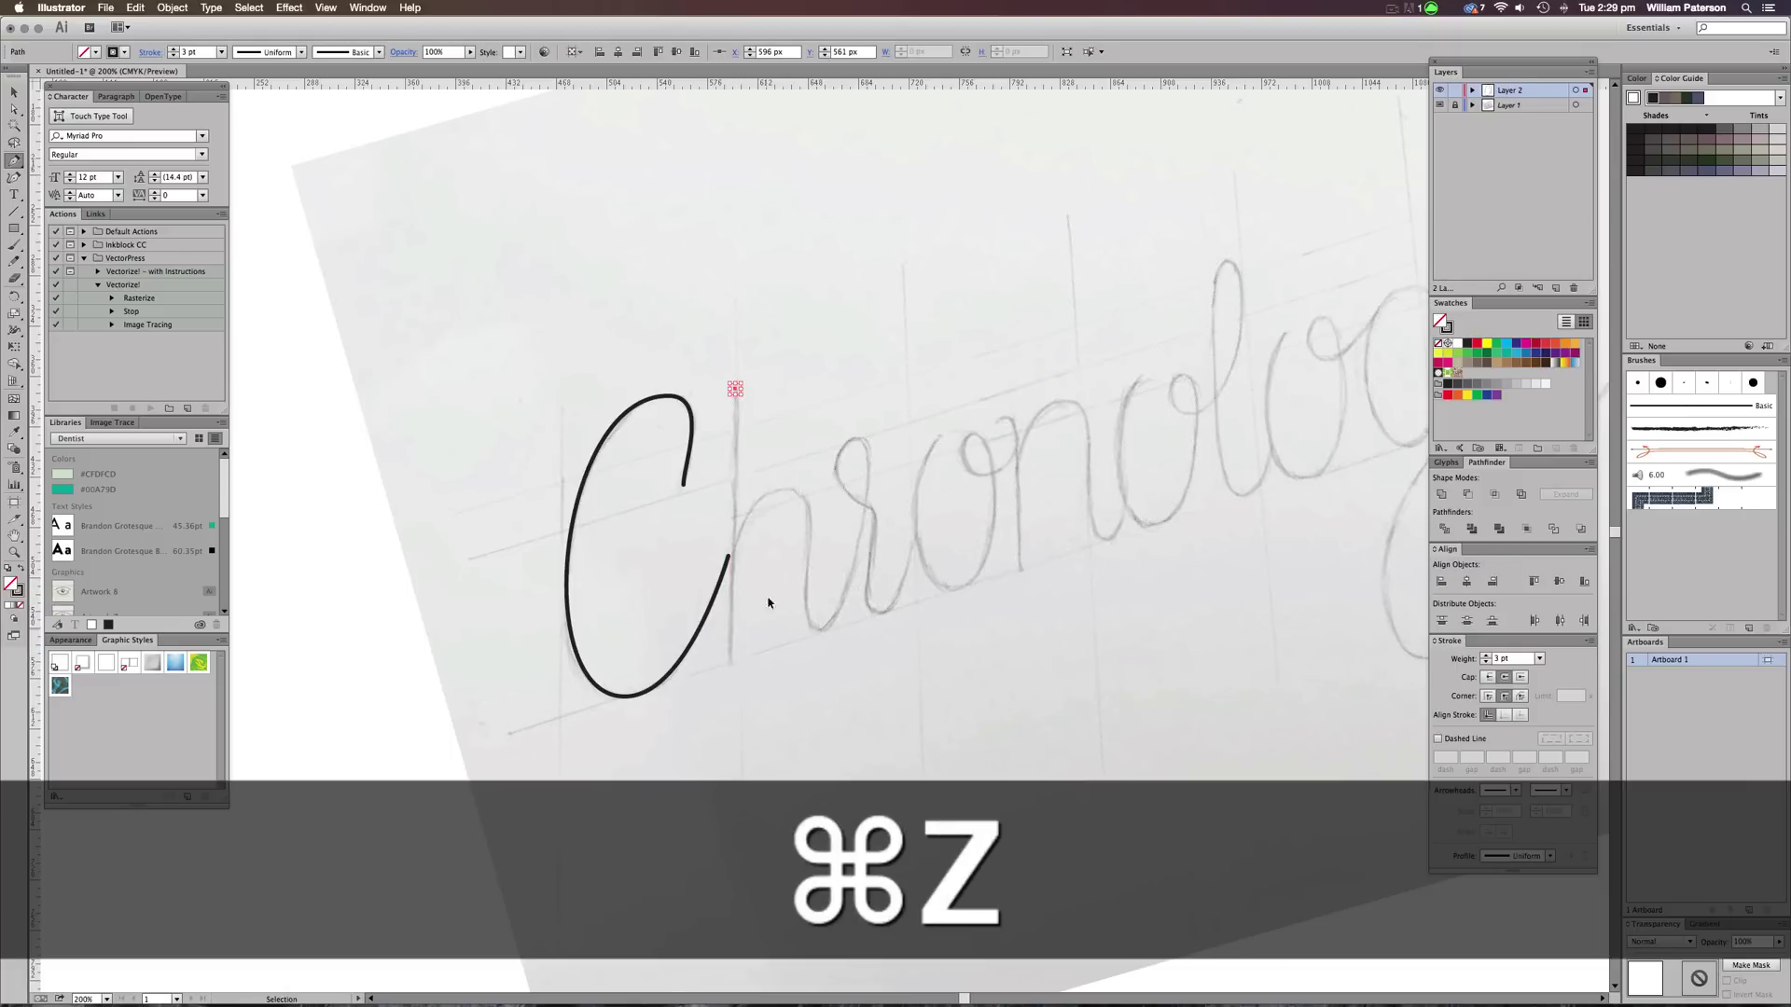
pyautogui.click(735, 661)
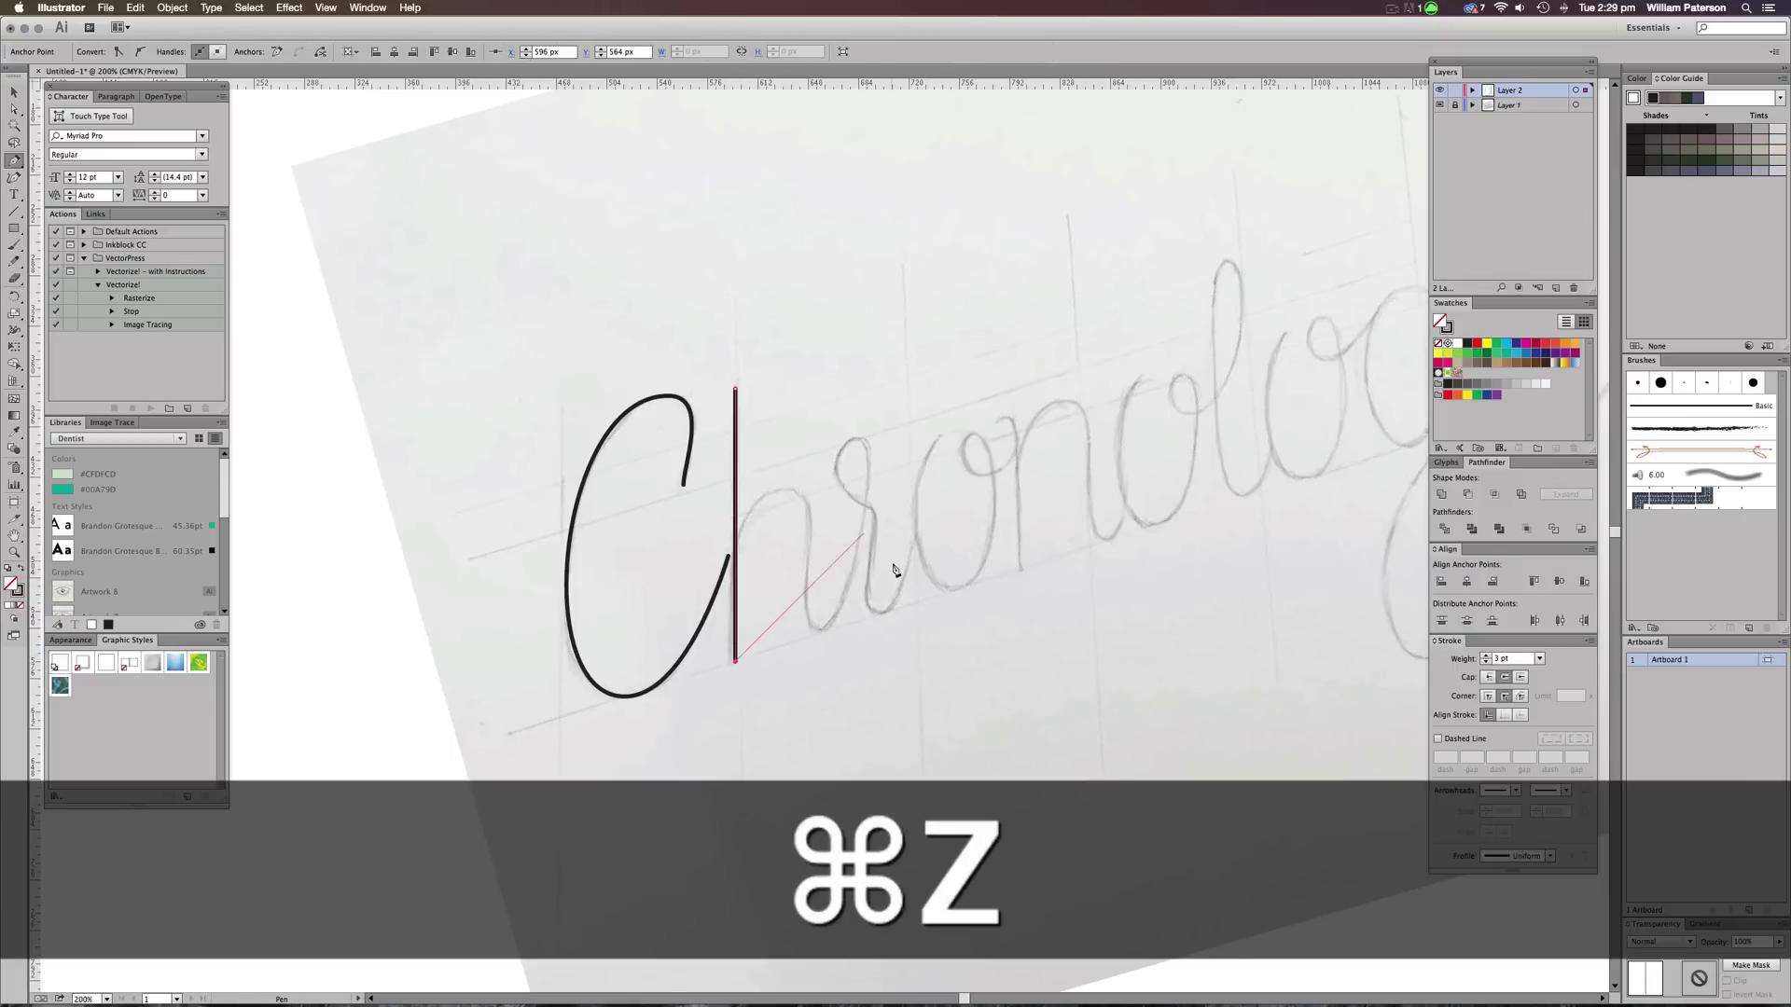
pyautogui.press('shift')
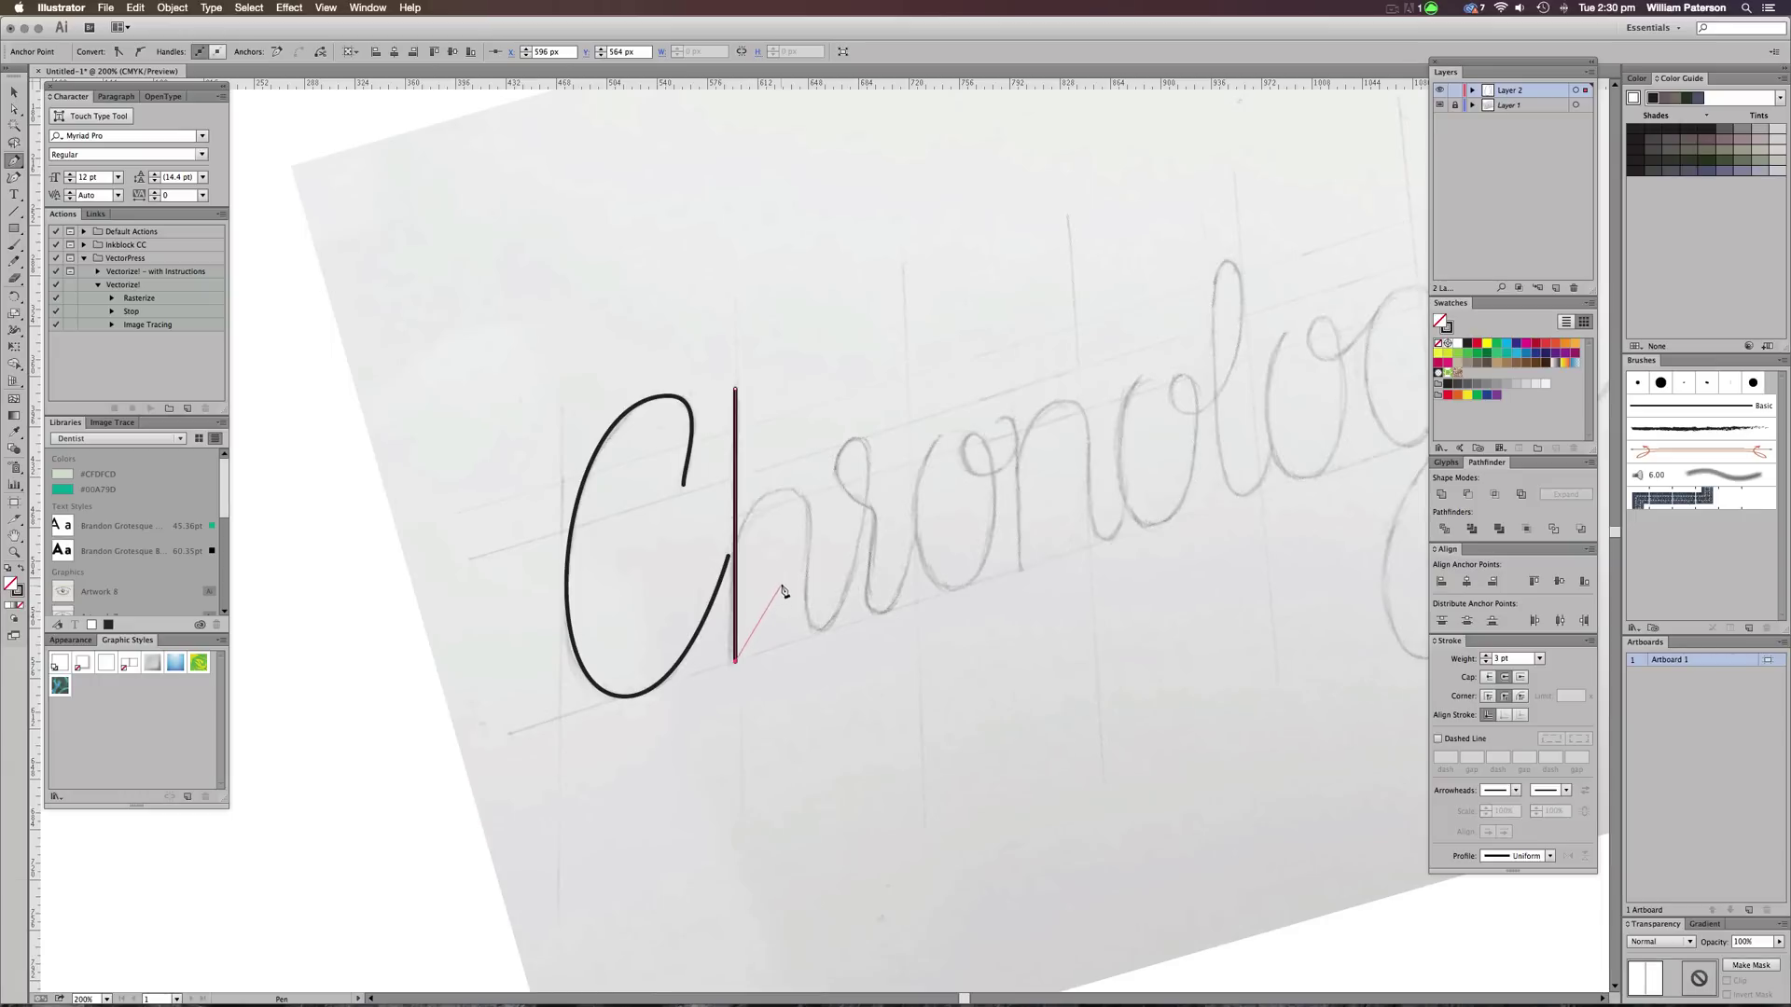
# Start a separate path partway up the h's stem and trace the h's arch down into a curved base at the baseline
pyautogui.keyDown('super'); pyautogui.click(1127, 328); pyautogui.keyUp('super')
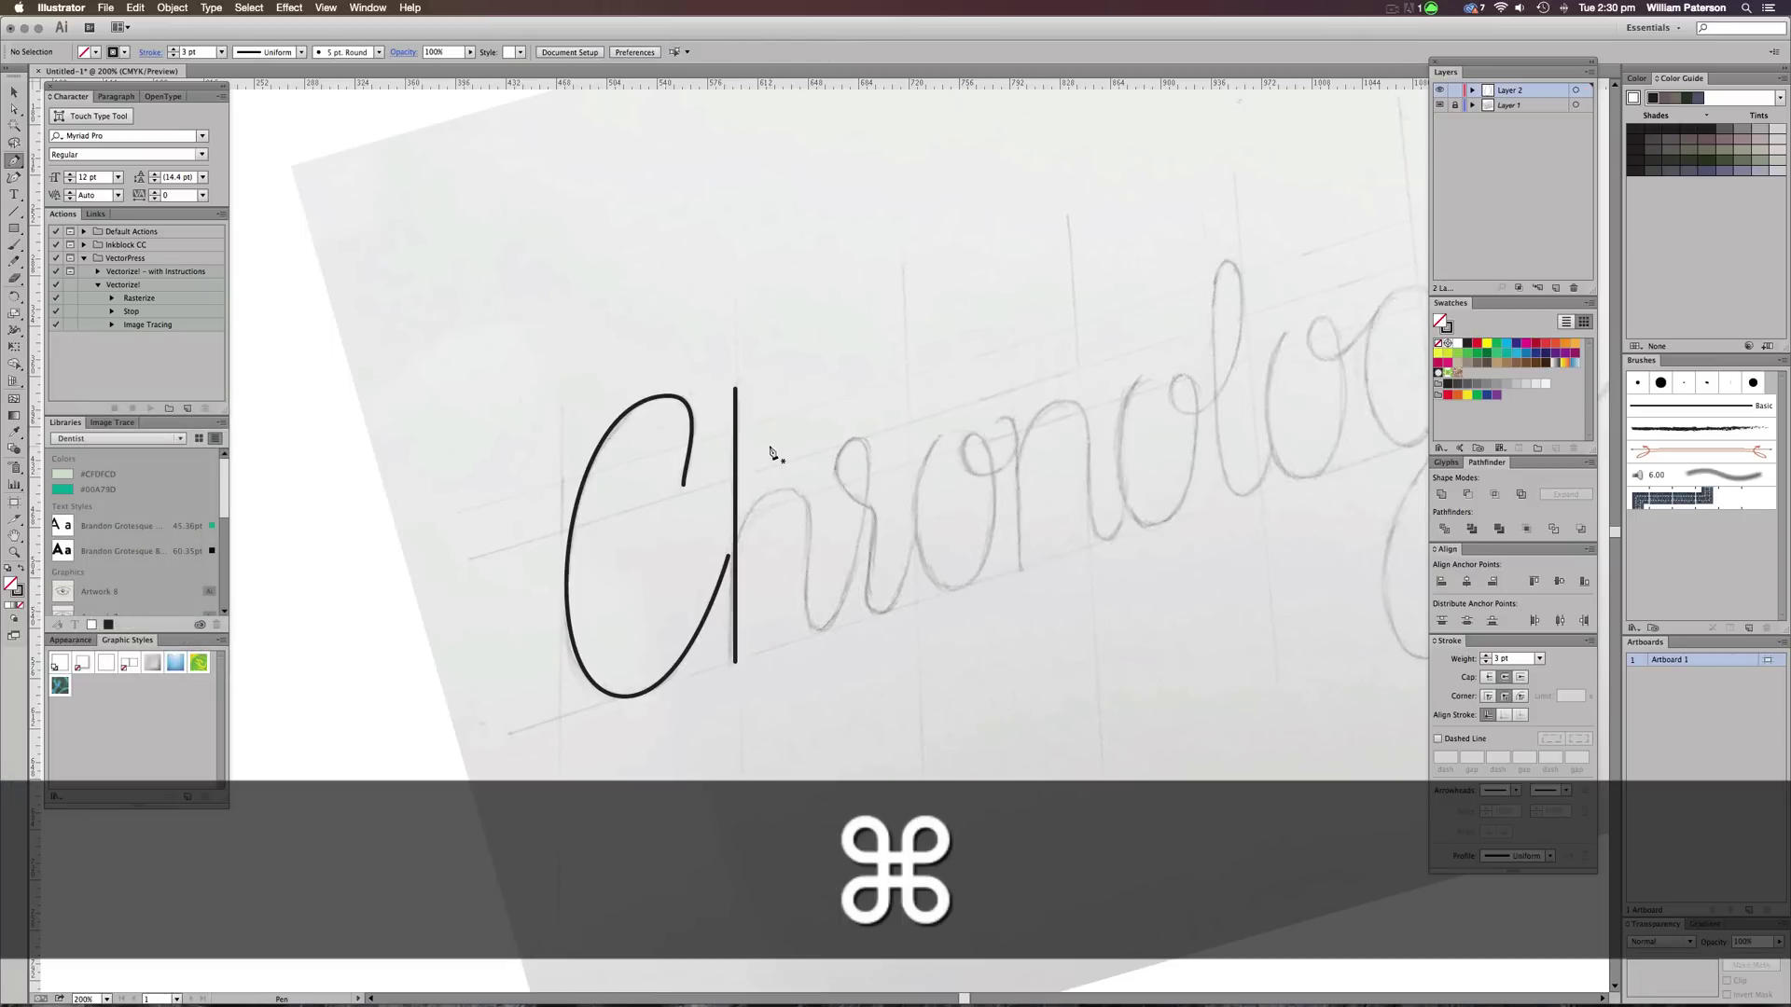
pyautogui.press('super')
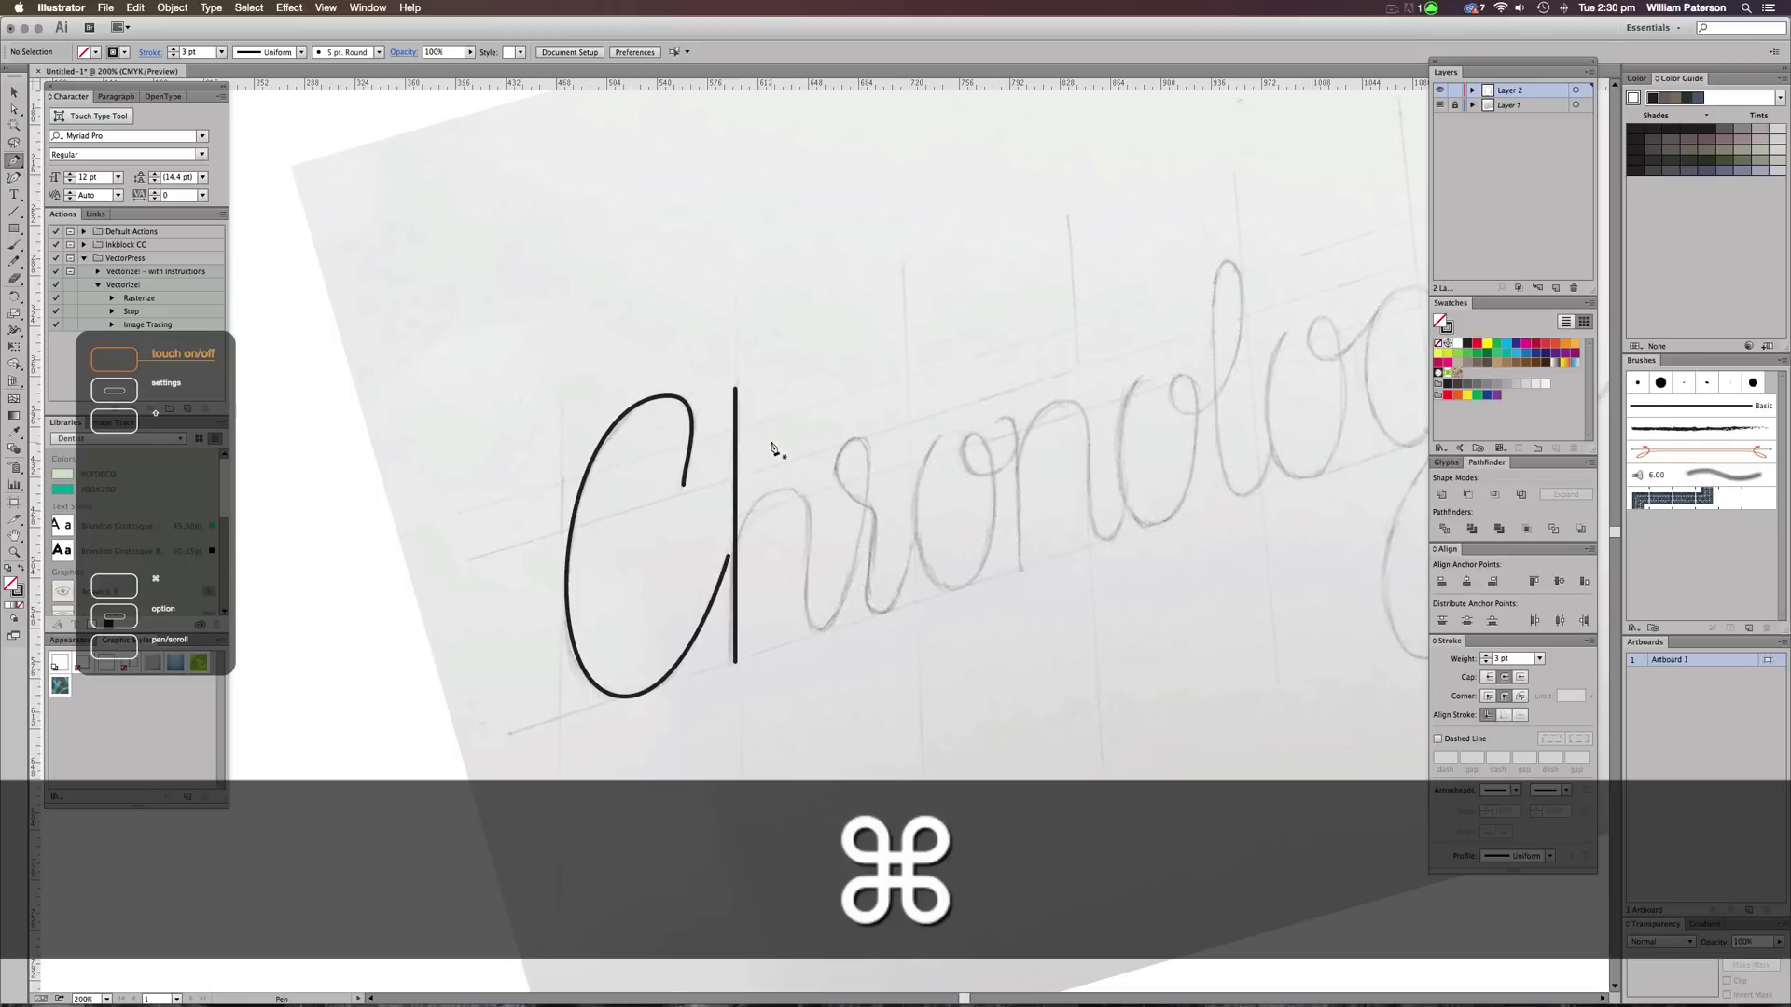
pyautogui.click(736, 541)
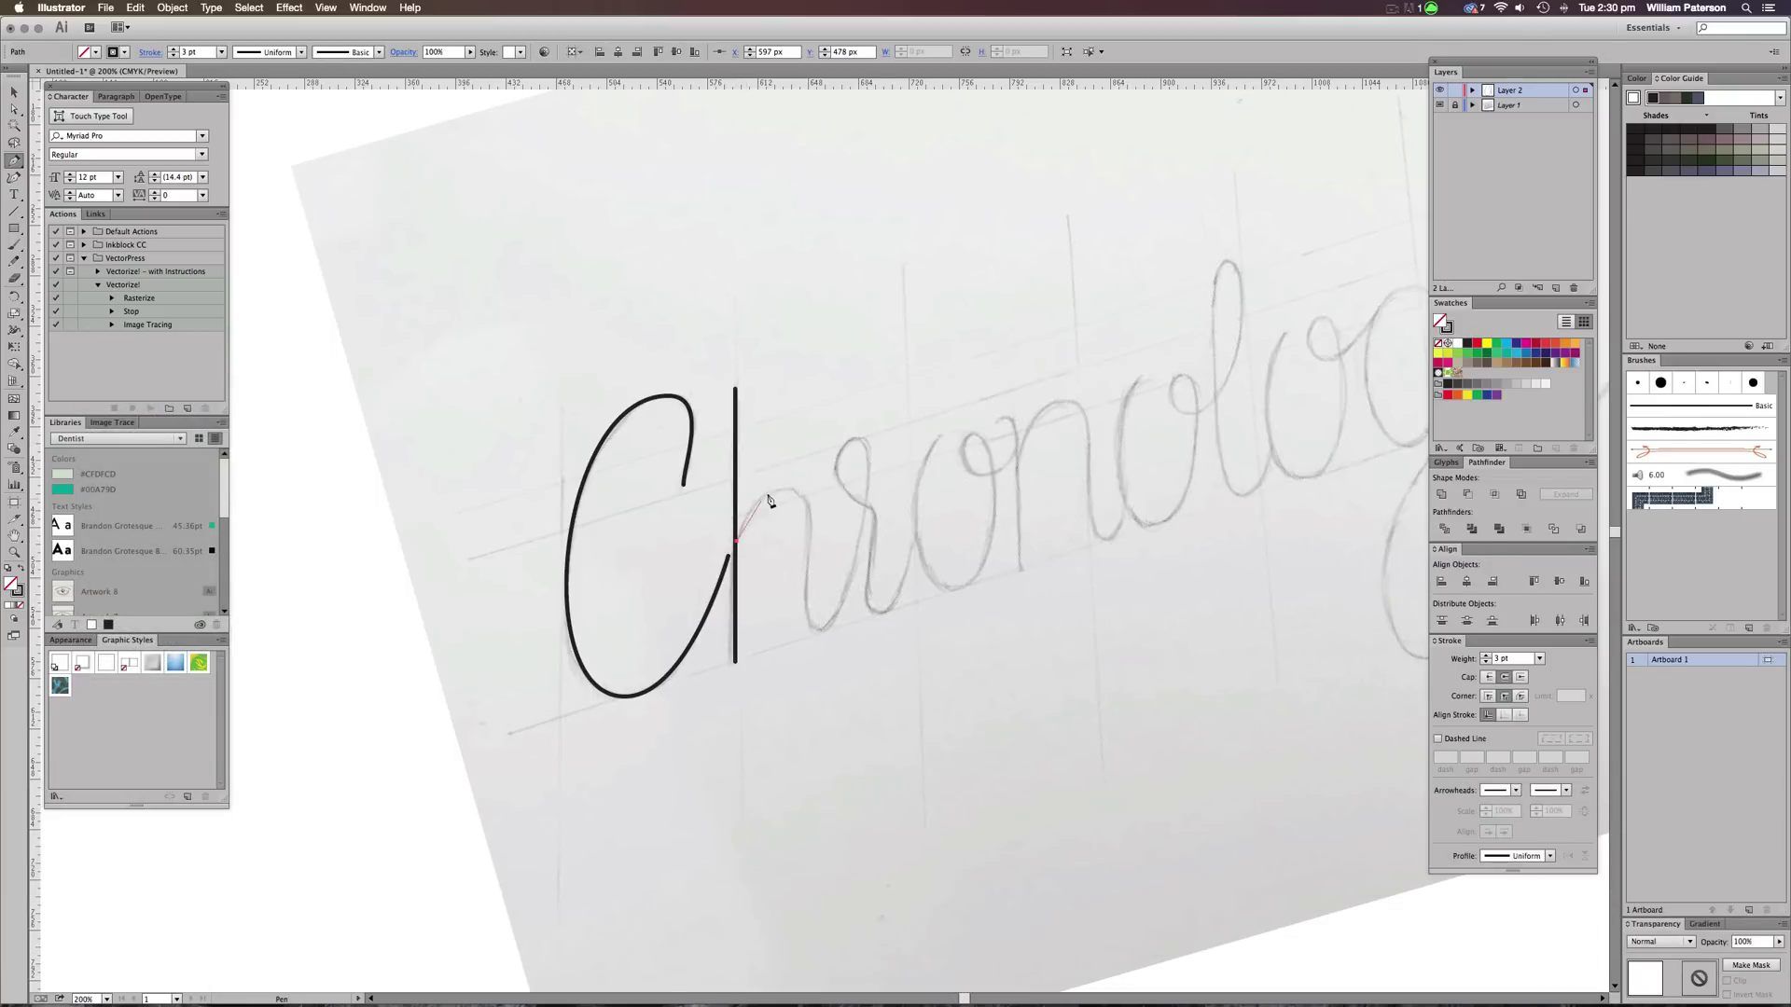
pyautogui.moveTo(781, 490); pyautogui.dragTo(808, 491)
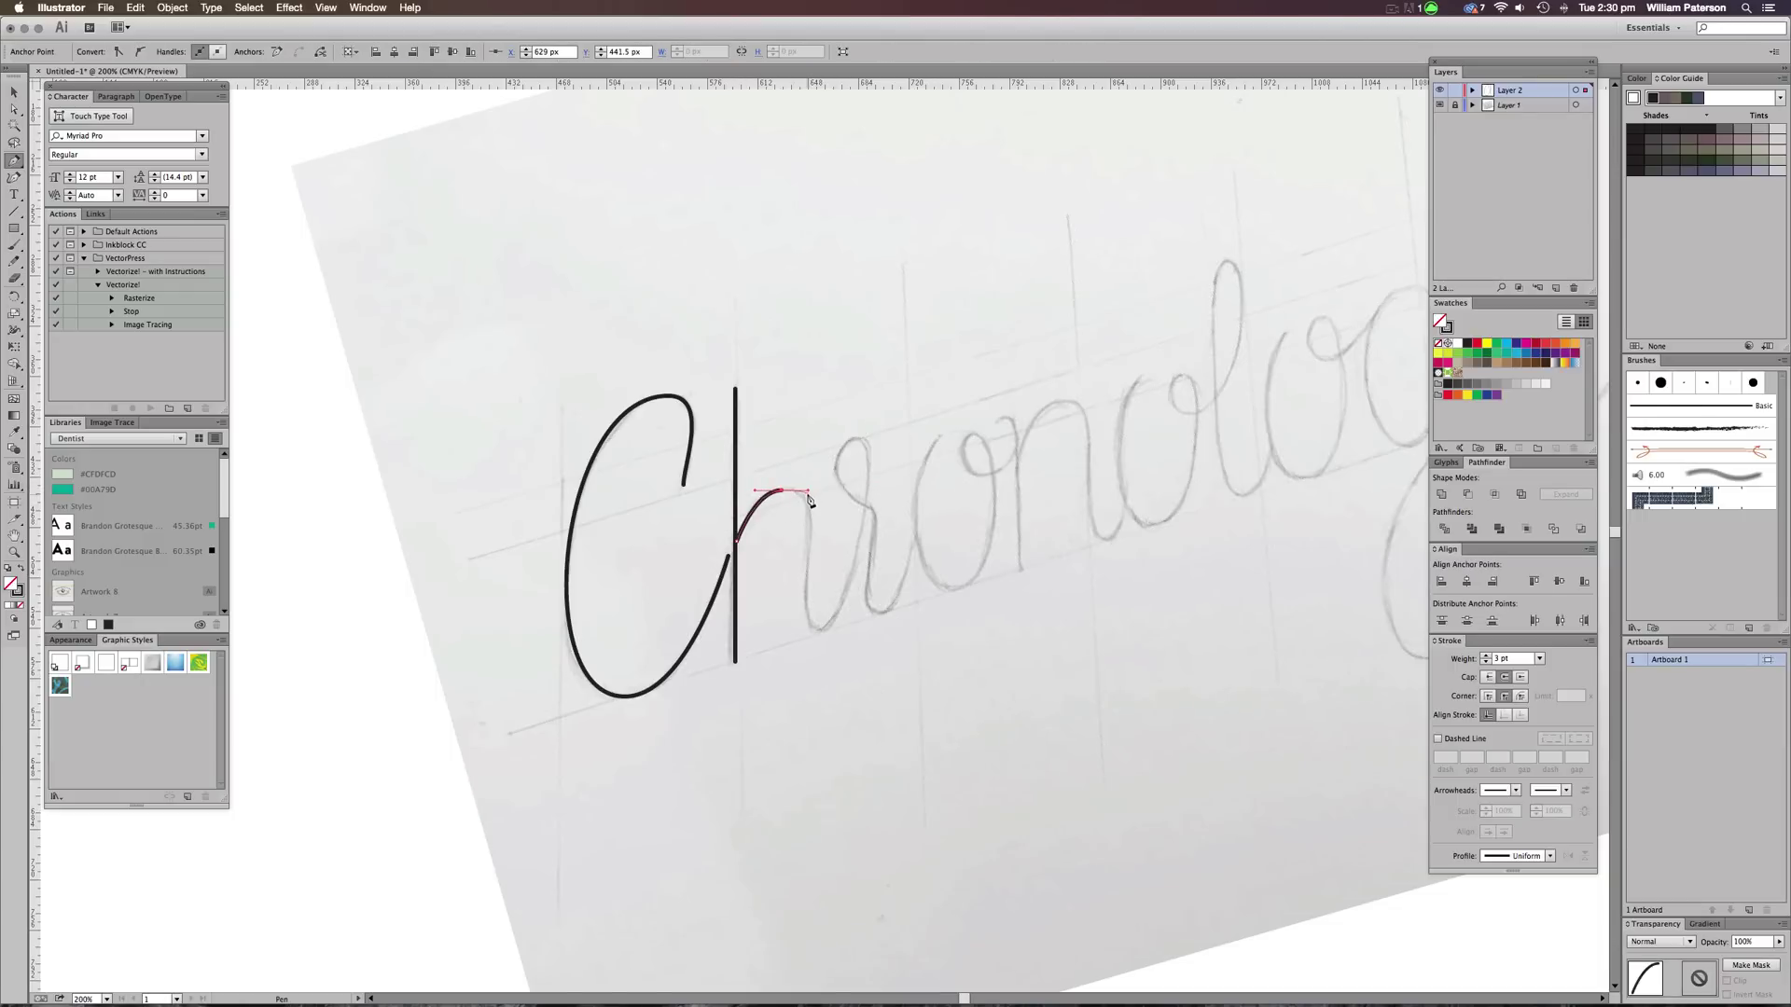
pyautogui.moveTo(810, 495); pyautogui.dragTo(847, 494)
pyautogui.moveTo(818, 631)
pyautogui.mouseDown()
pyautogui.moveTo(872, 631)
pyautogui.moveTo(864, 524)
pyautogui.moveTo(845, 627)
pyautogui.mouseUp()
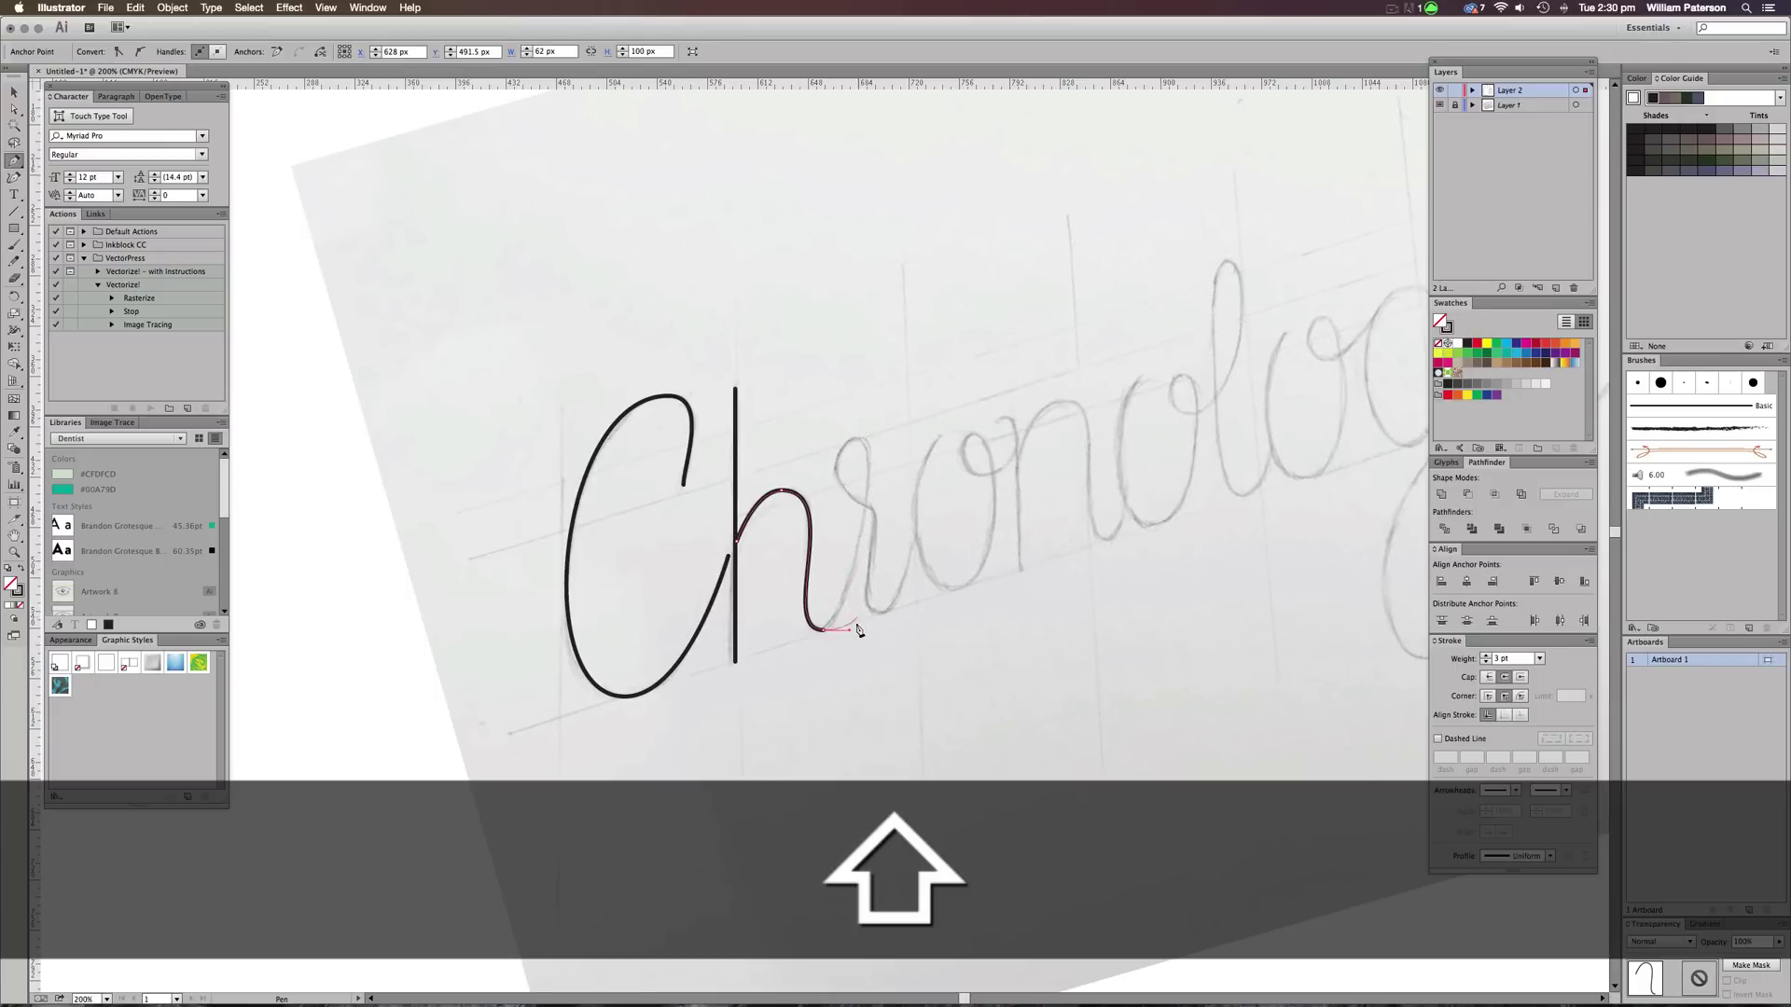
# Adjust the h's base anchor handle horizontally and curve the upstroke to the crest of the r's loop
pyautogui.press('alt')
pyautogui.press('shift')
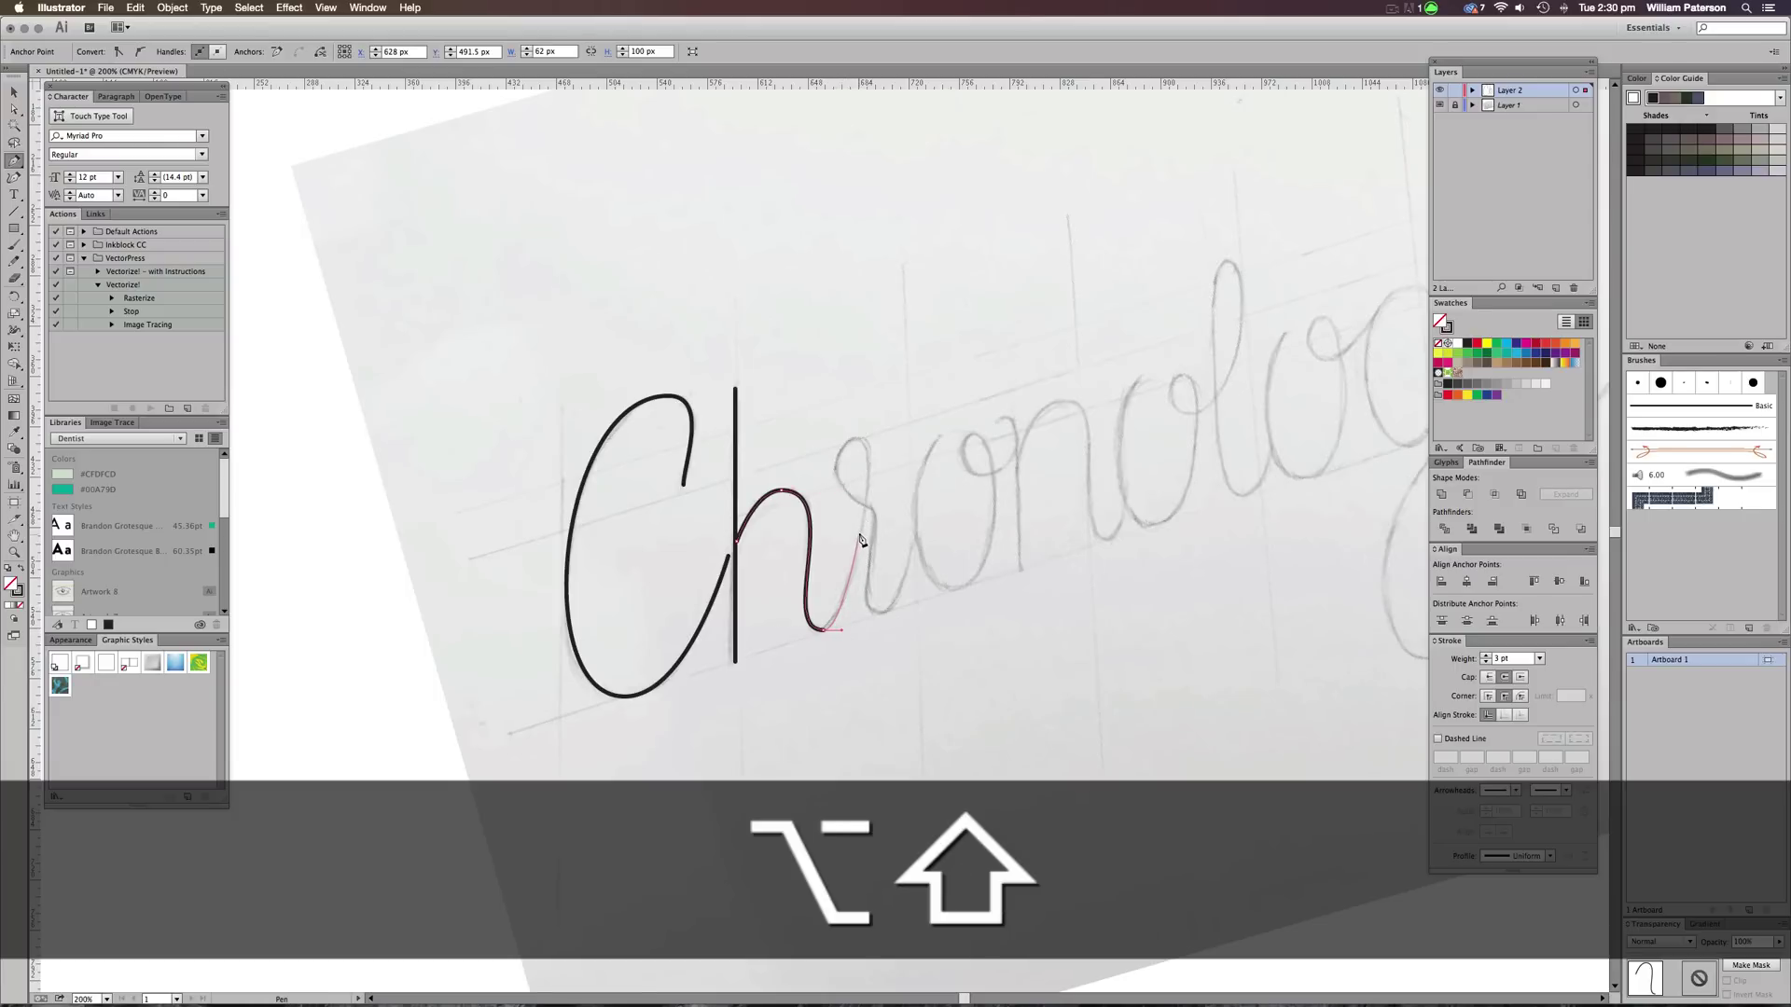
pyautogui.press('super+z')
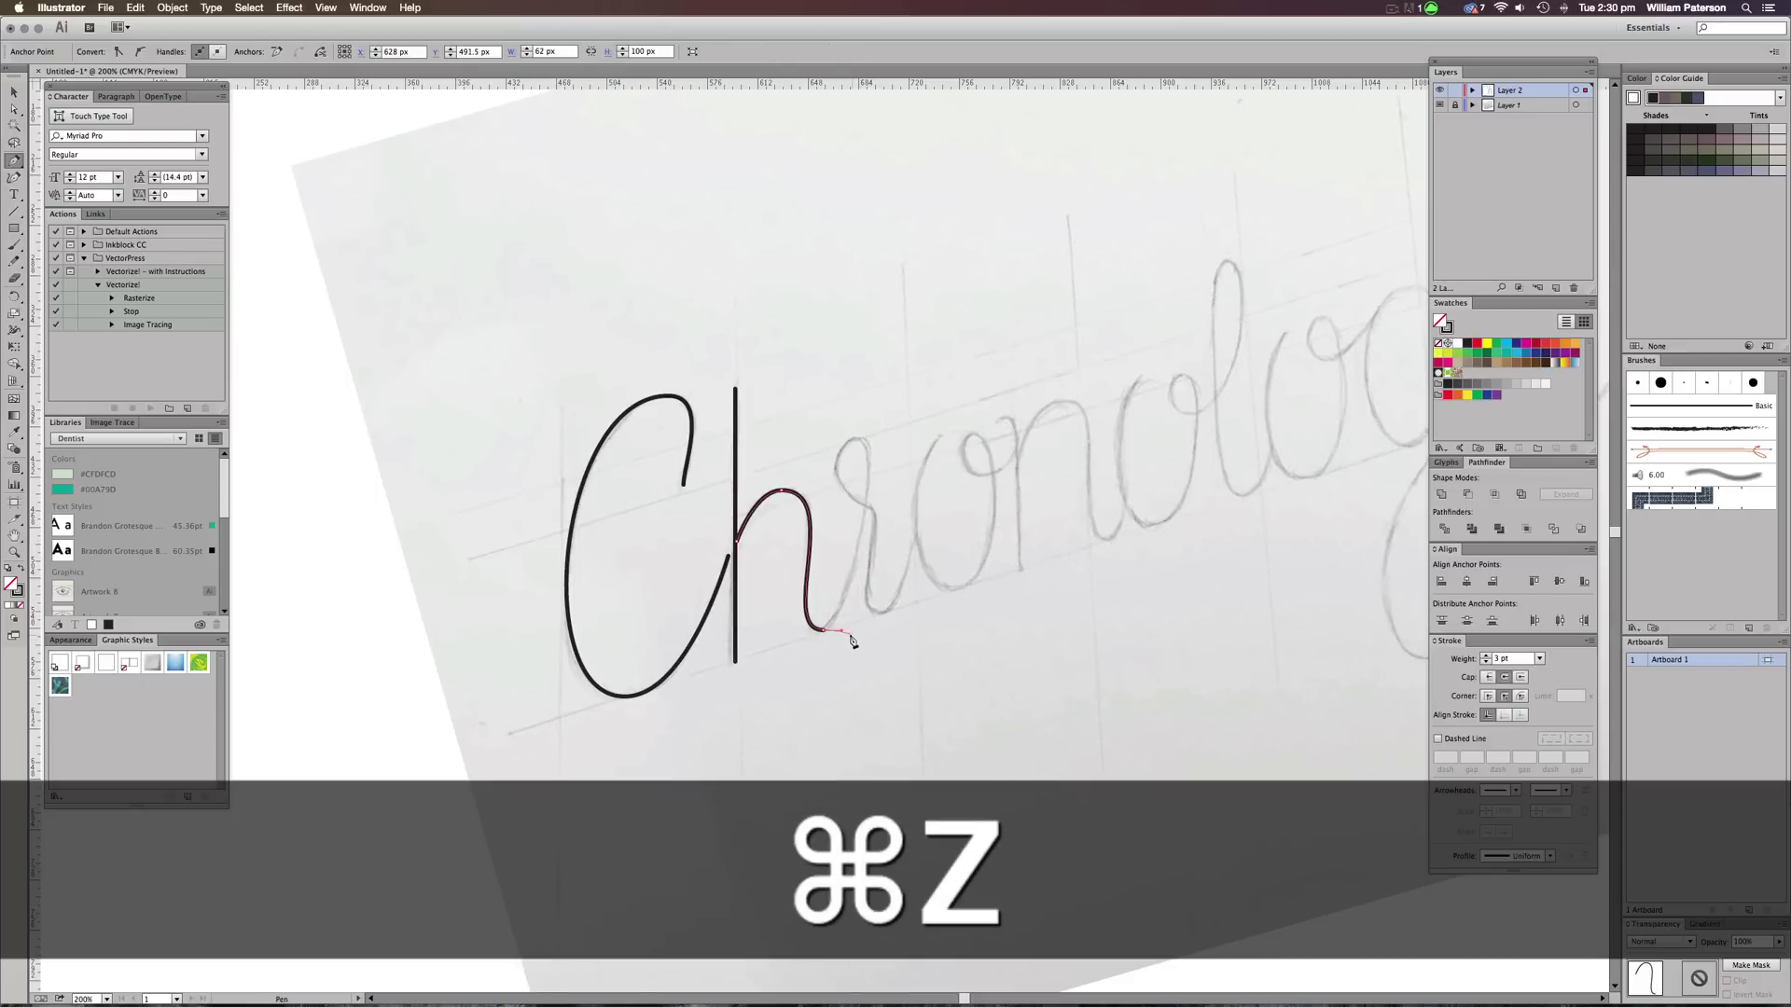
pyautogui.press('alt')
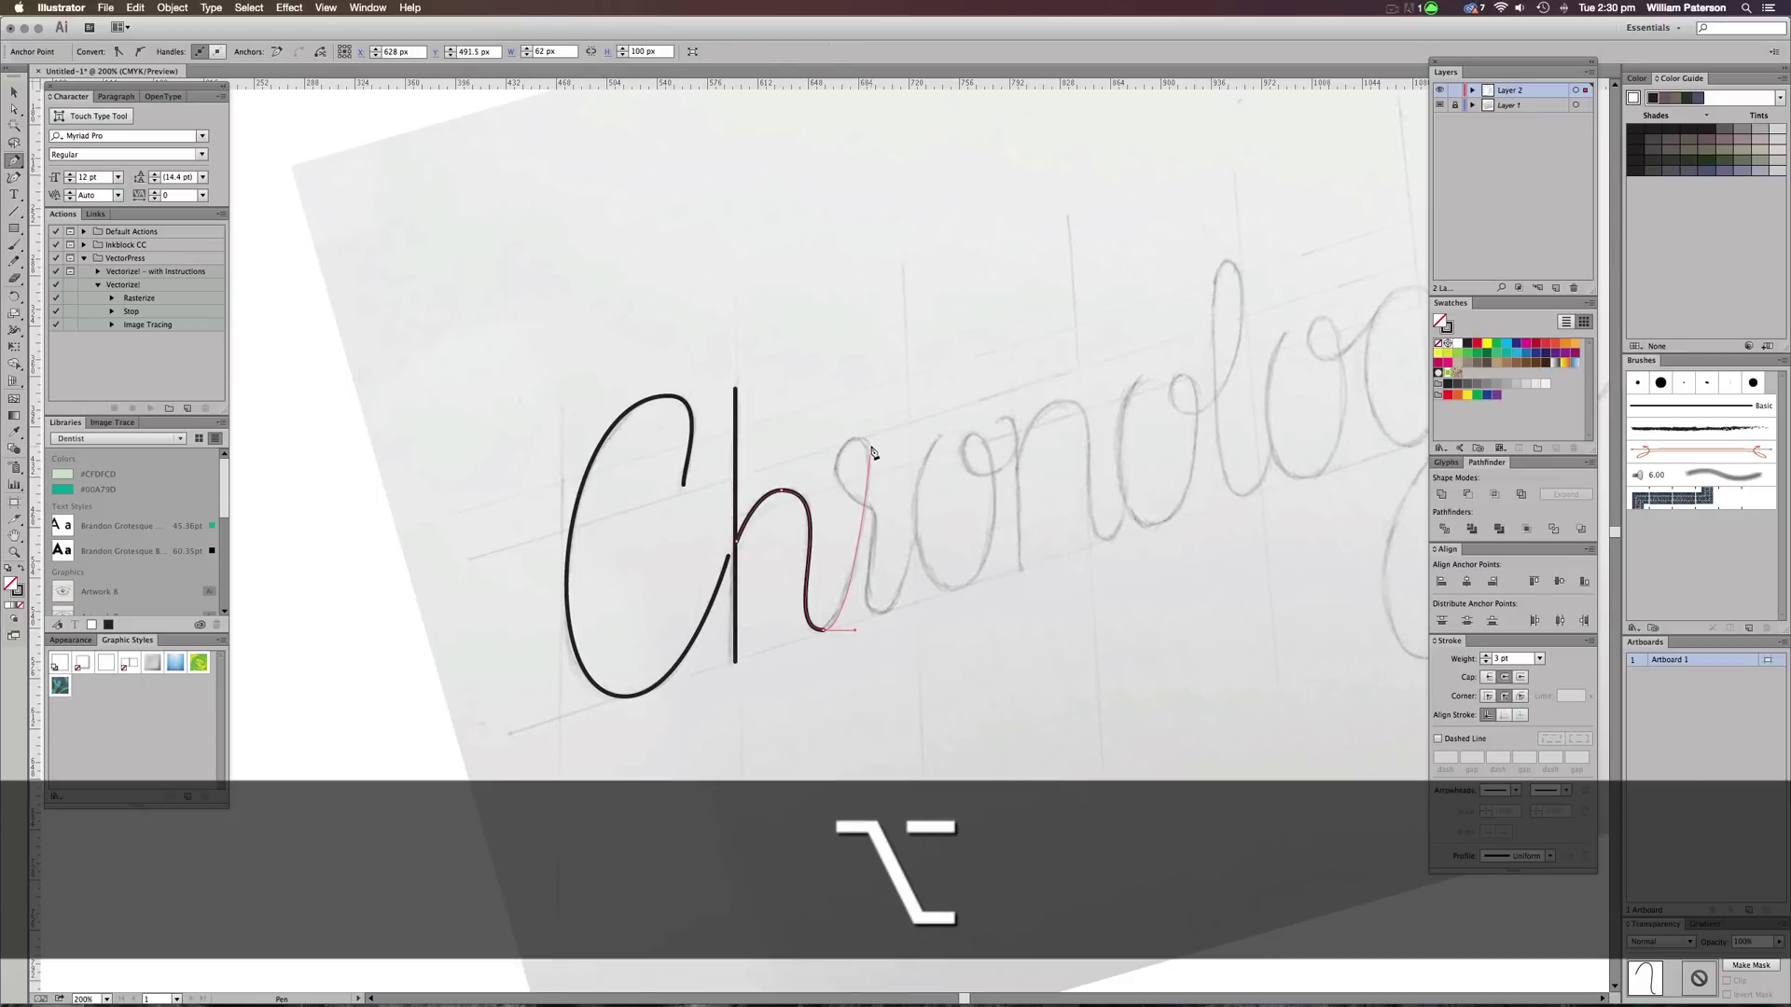
pyautogui.press('shift')
pyautogui.moveTo(854, 439); pyautogui.dragTo(815, 445)
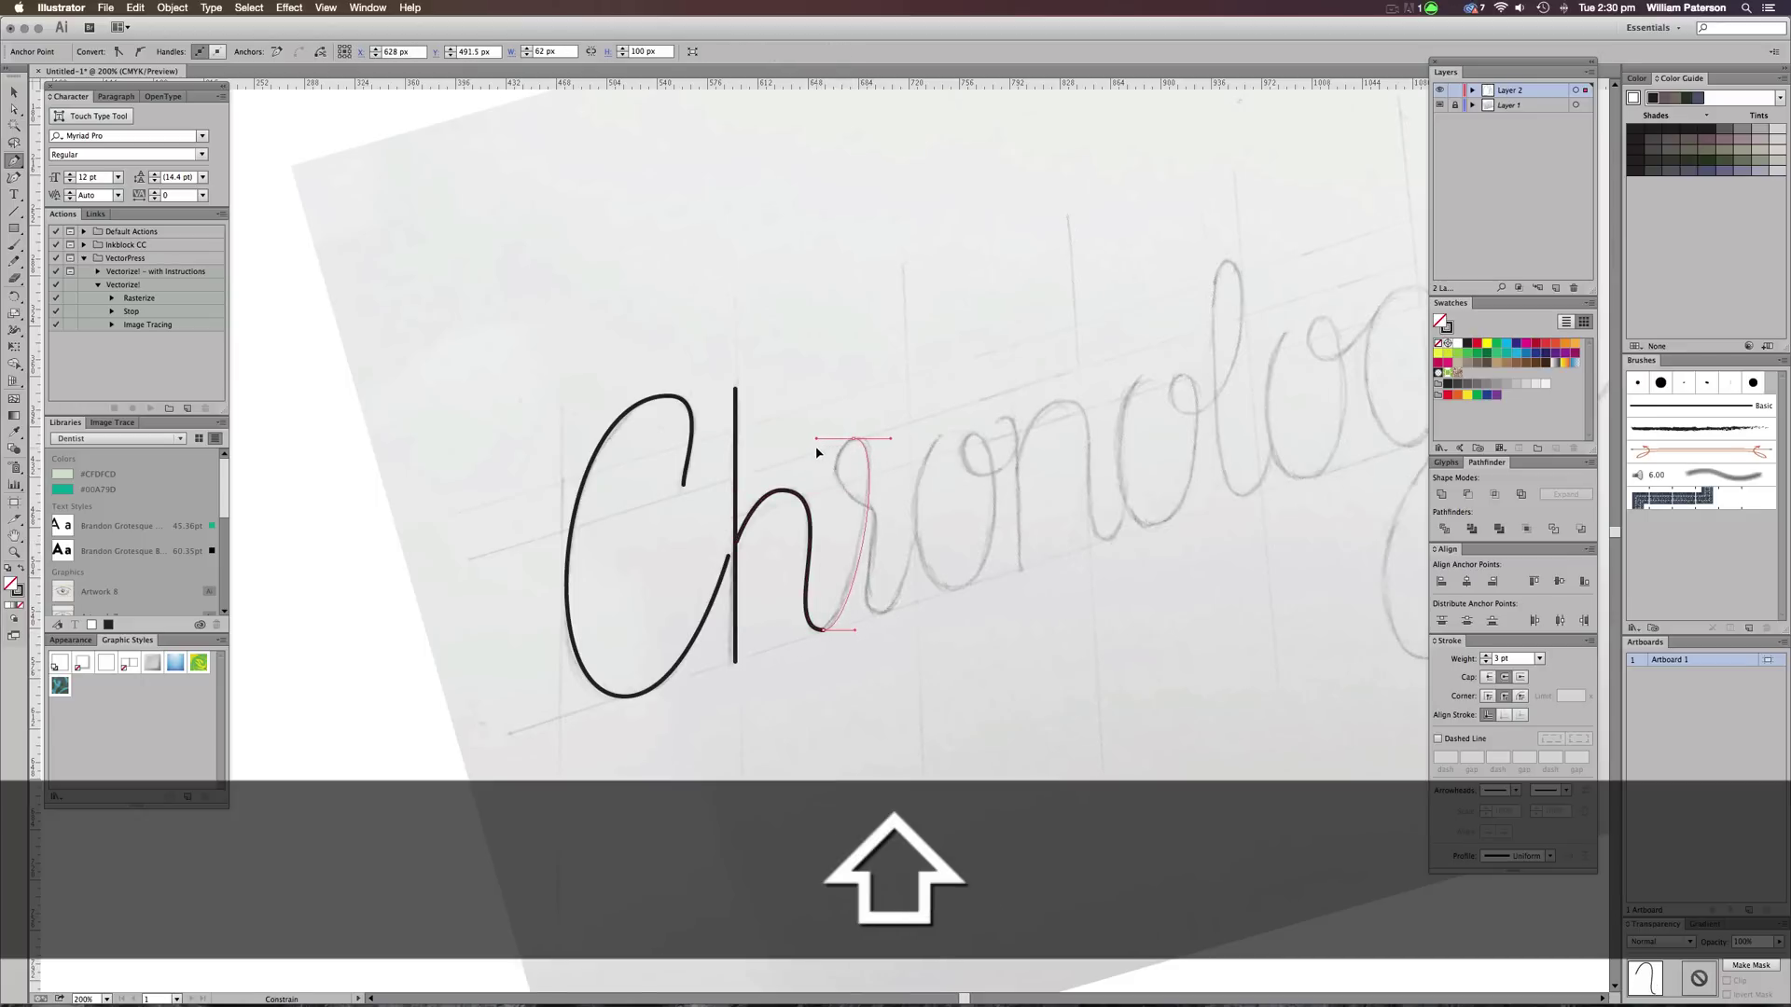
pyautogui.moveTo(854, 630); pyautogui.dragTo(849, 632)
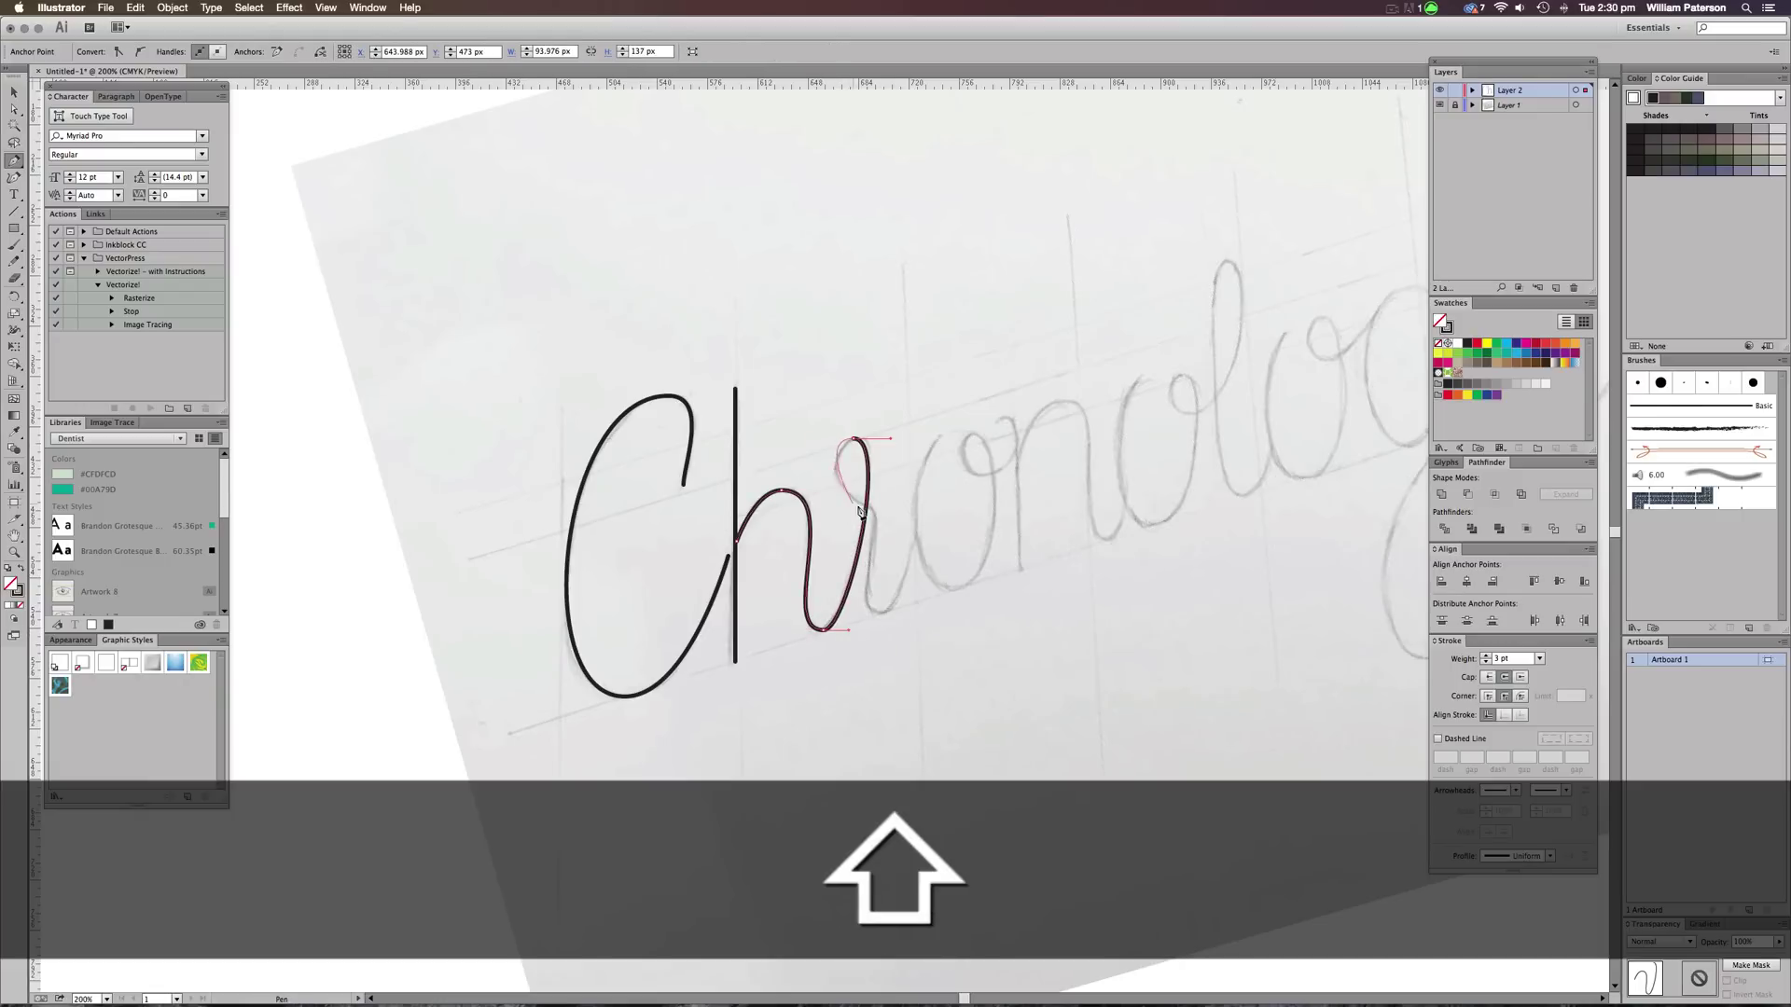
# Trace the r's loop down its left side to the crossing on the upstroke and shorten that anchor's outgoing handle
pyautogui.press('super+equal')
pyautogui.press('super+equal')
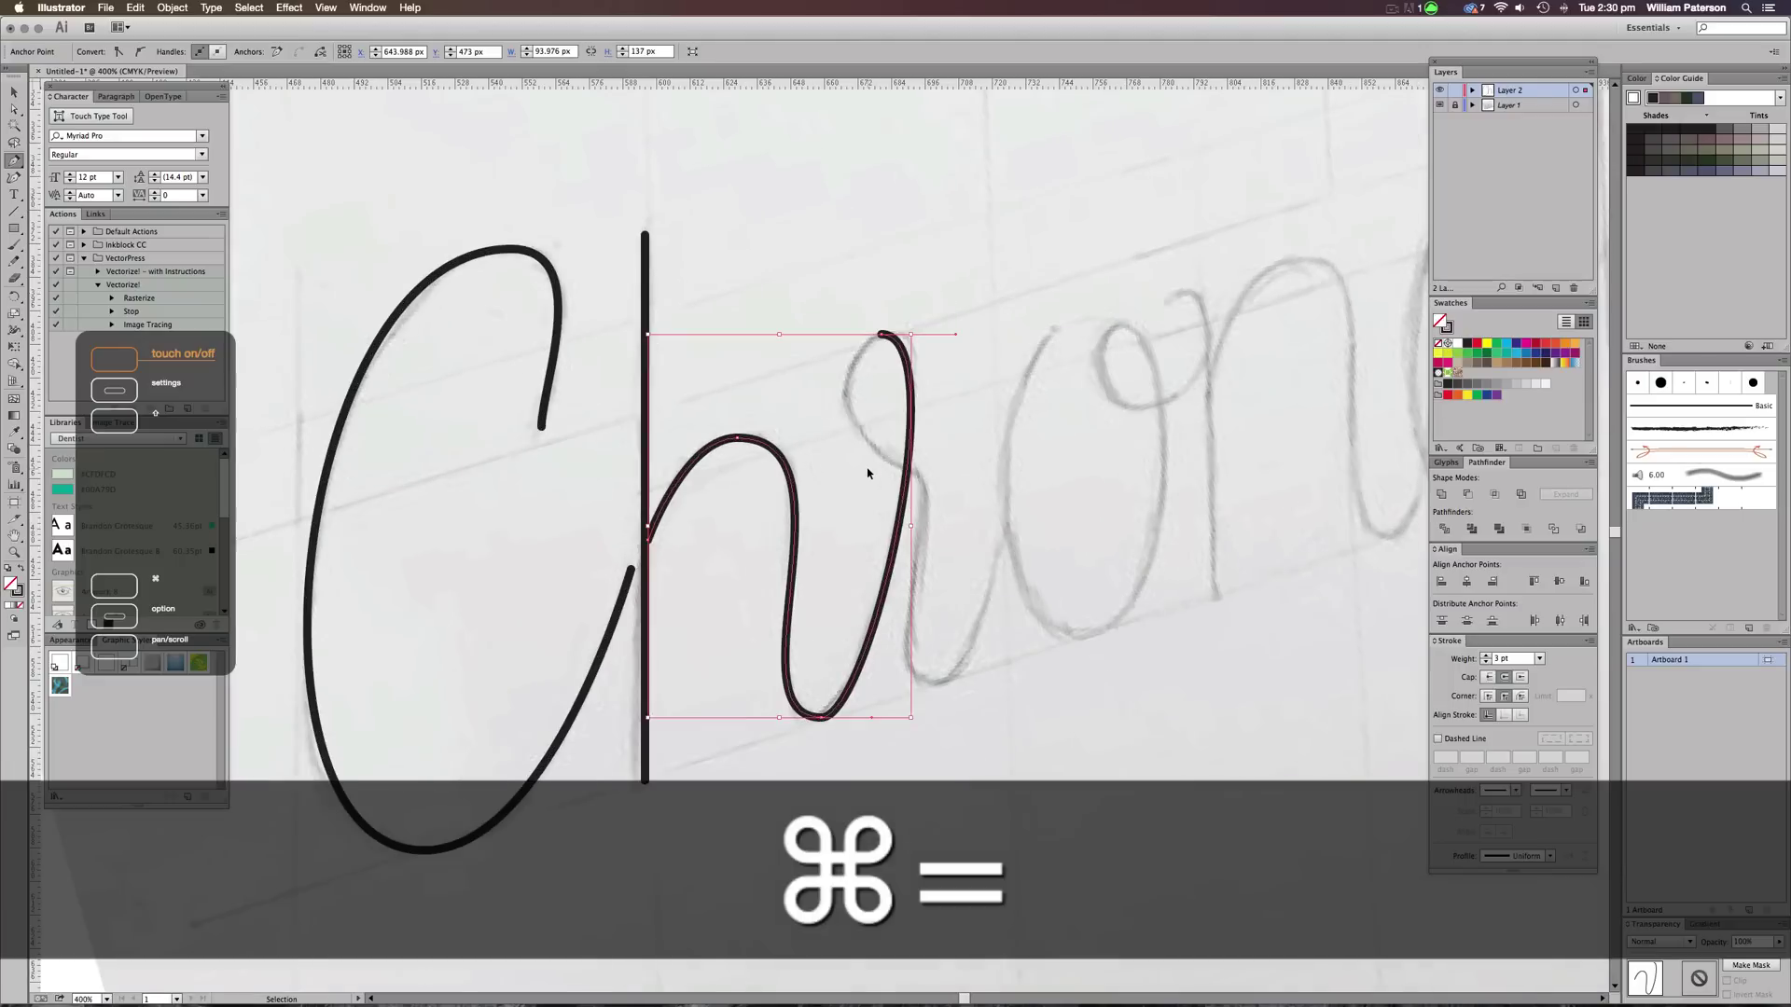
pyautogui.moveTo(903, 525)
pyautogui.mouseDown()
pyautogui.moveTo(838, 558)
pyautogui.moveTo(906, 514)
pyautogui.mouseUp()
pyautogui.press('shift')
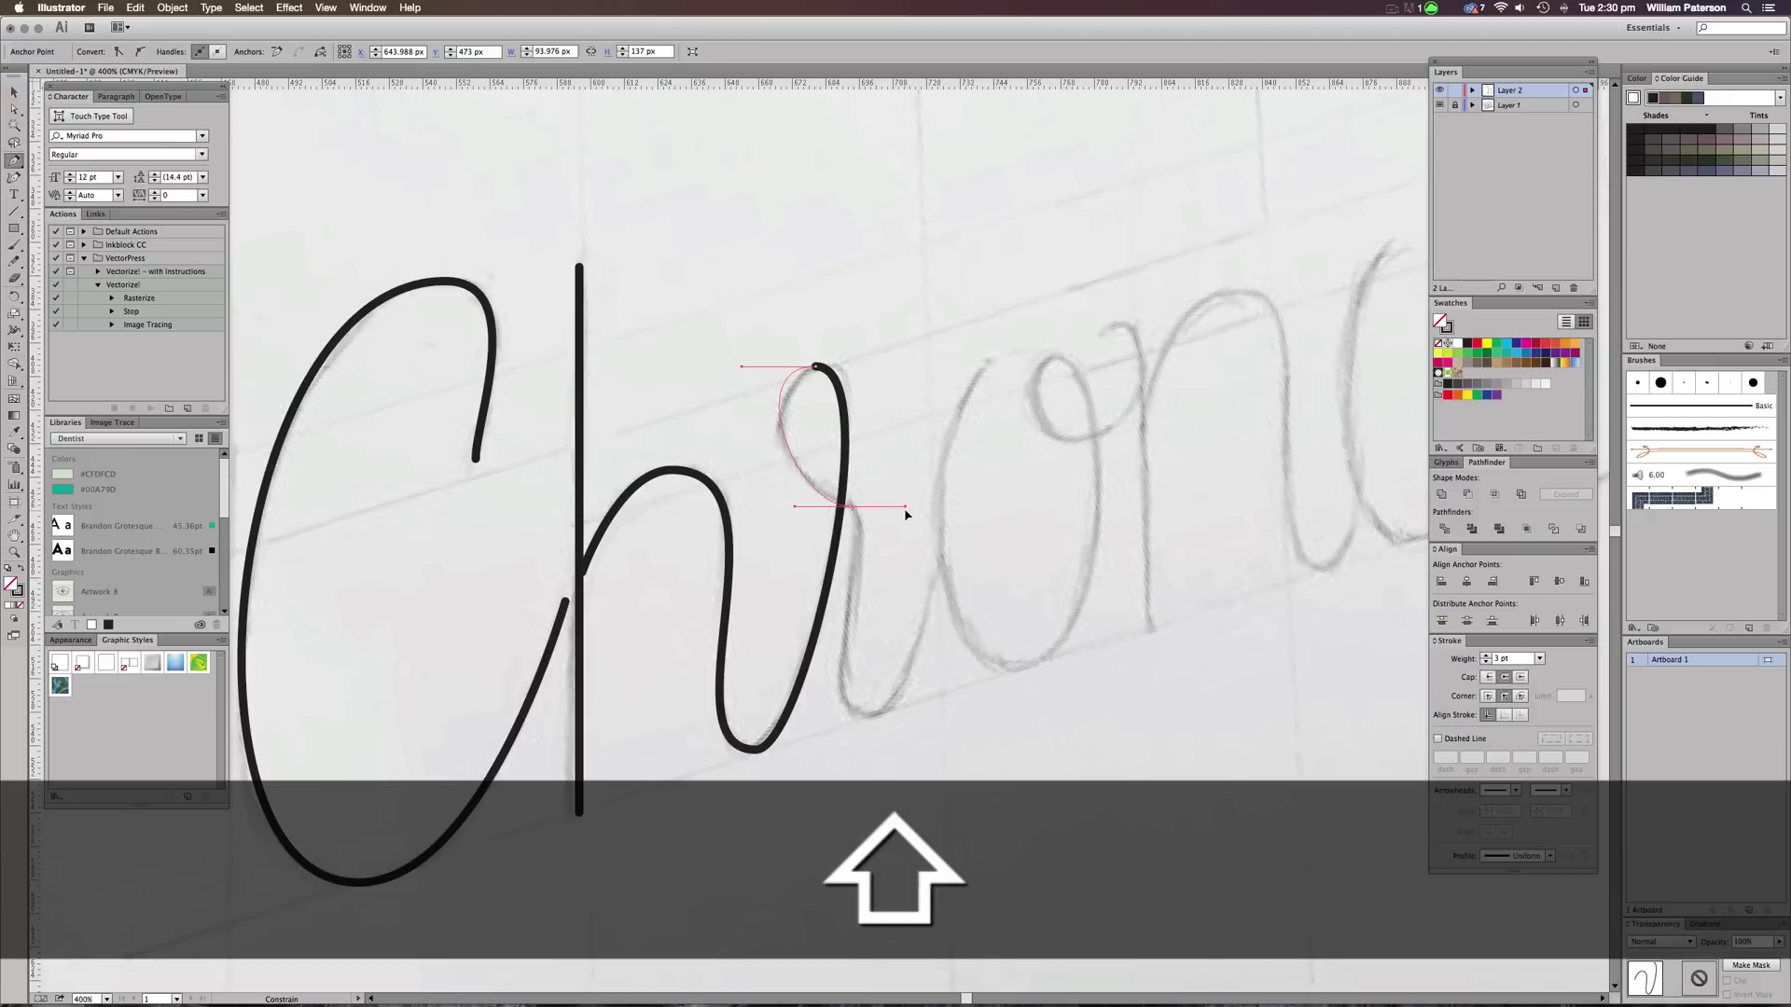
pyautogui.press('alt')
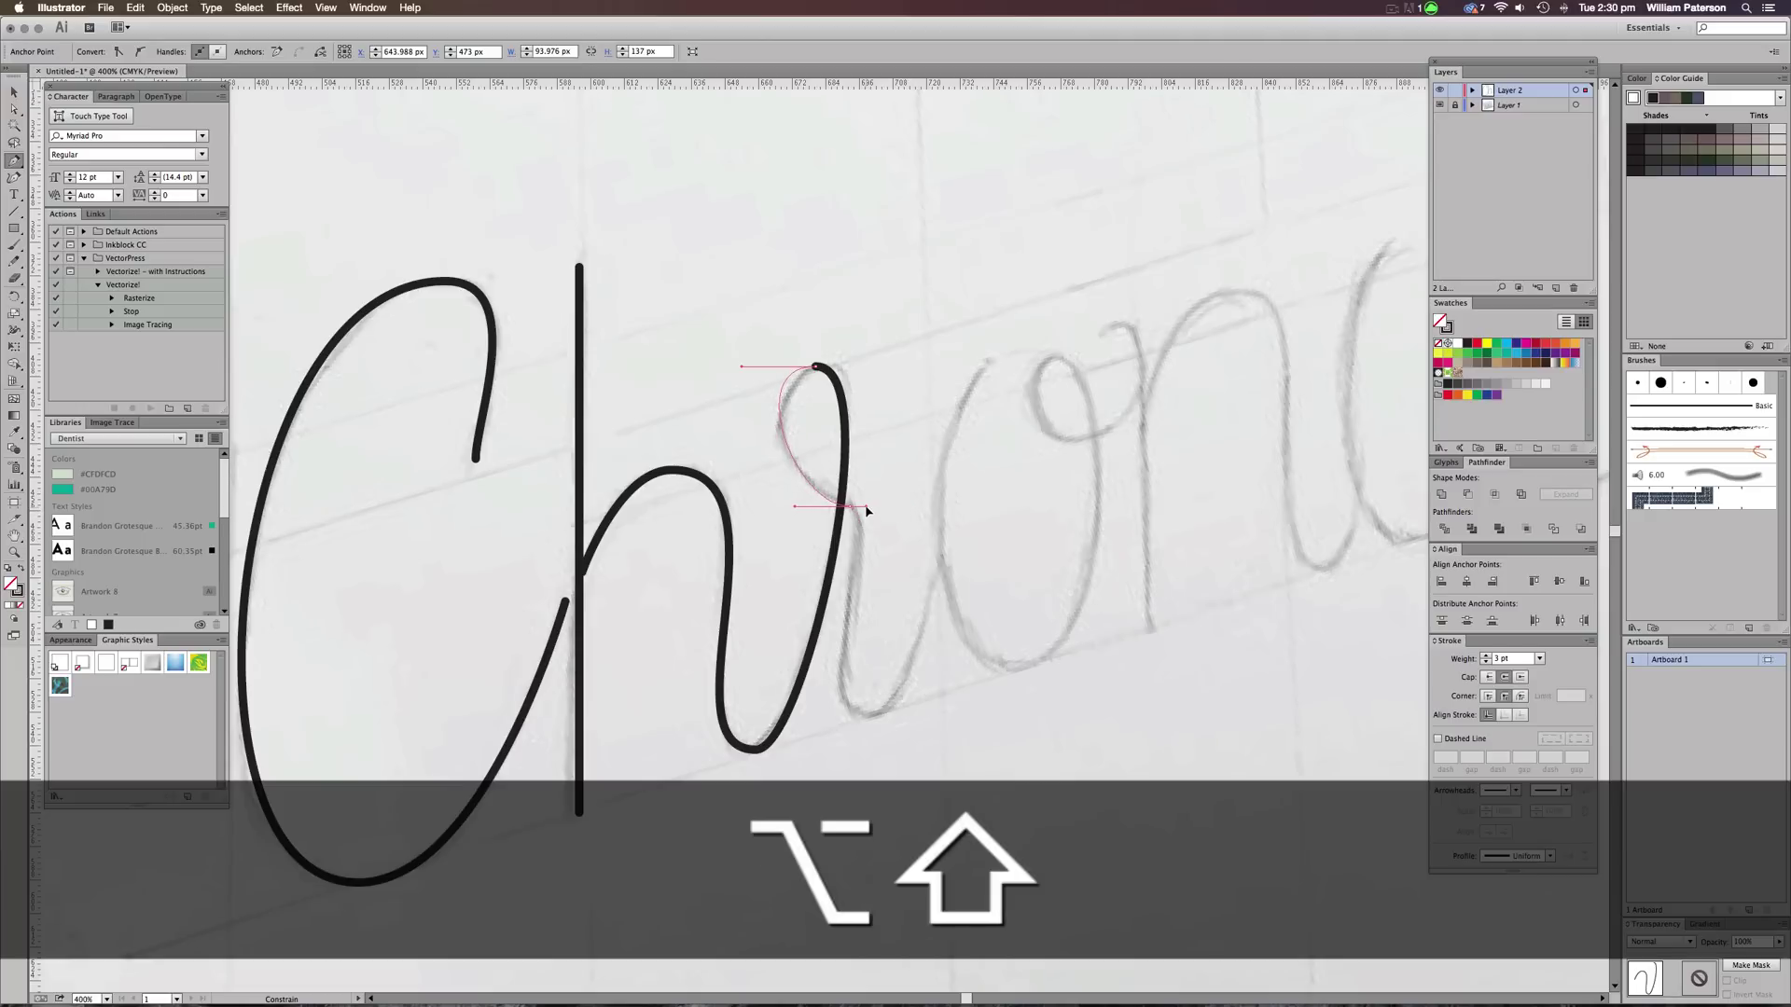
pyautogui.moveTo(866, 510); pyautogui.dragTo(866, 510)
# Curve the r's downstroke from the loop crossing to the baseline and lengthen the crossing anchor's outgoing handle horizontally
pyautogui.moveTo(874, 717)
pyautogui.mouseDown()
pyautogui.moveTo(949, 705)
pyautogui.moveTo(915, 713)
pyautogui.mouseUp()
pyautogui.press('alt')
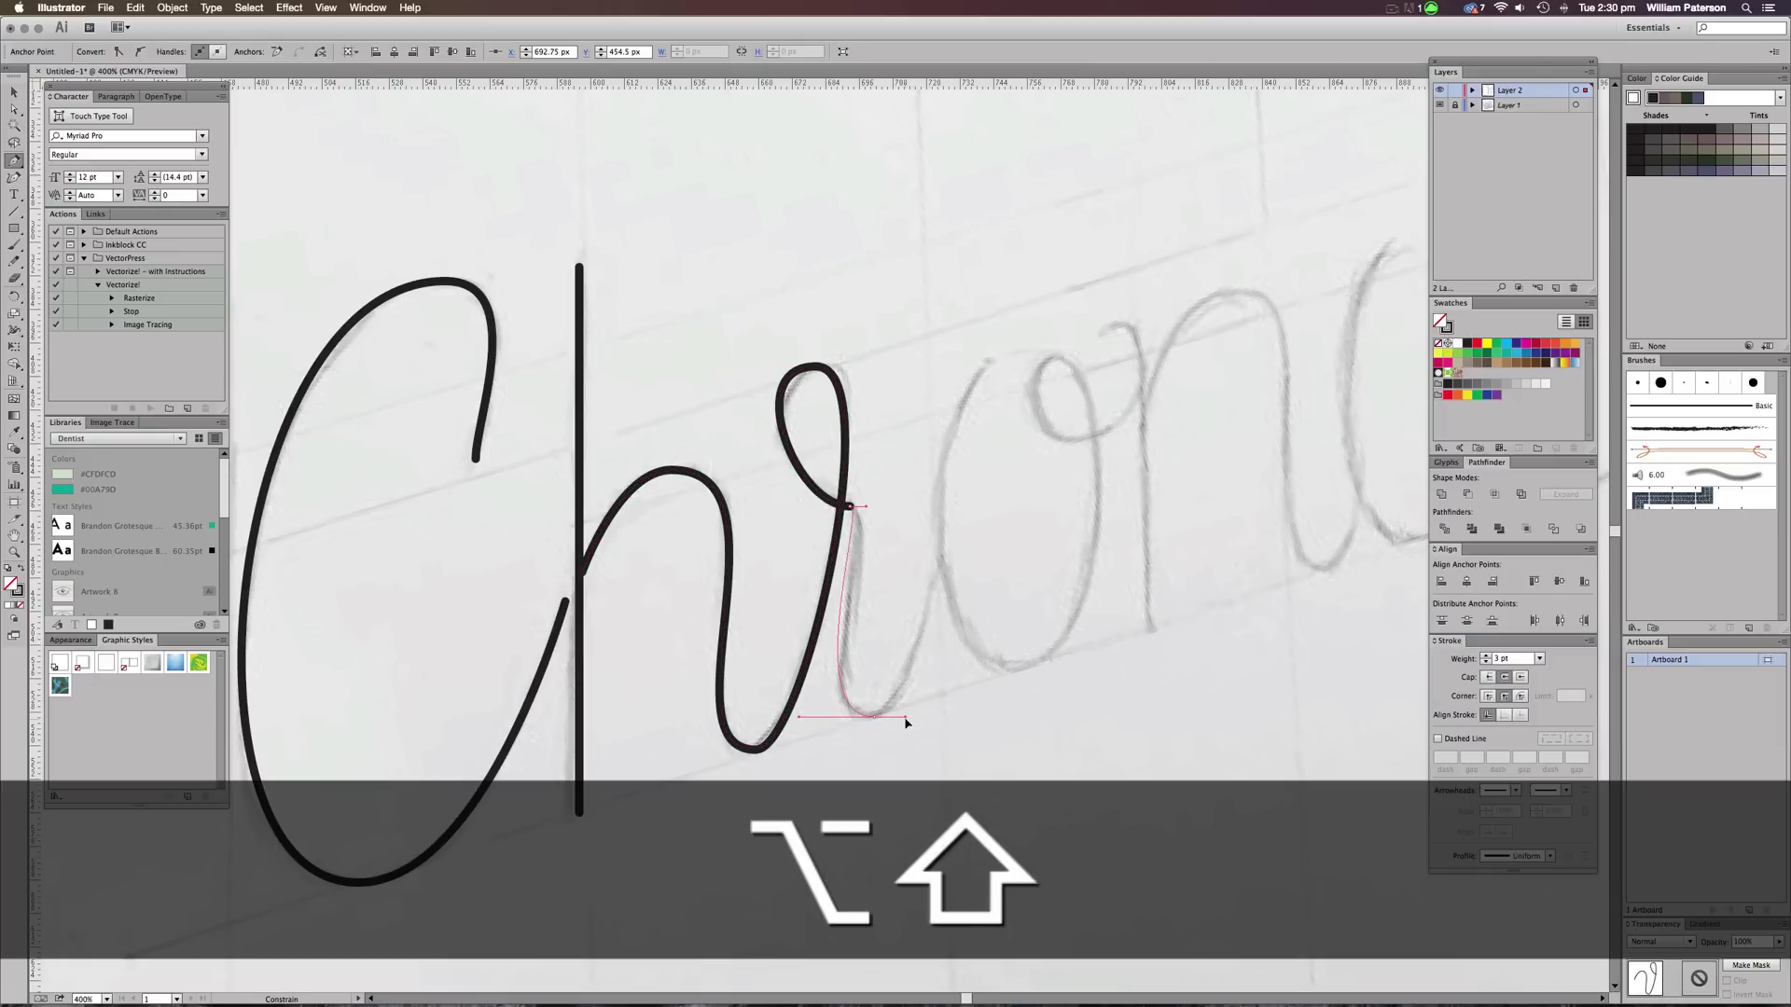
pyautogui.moveTo(902, 723); pyautogui.dragTo(902, 723)
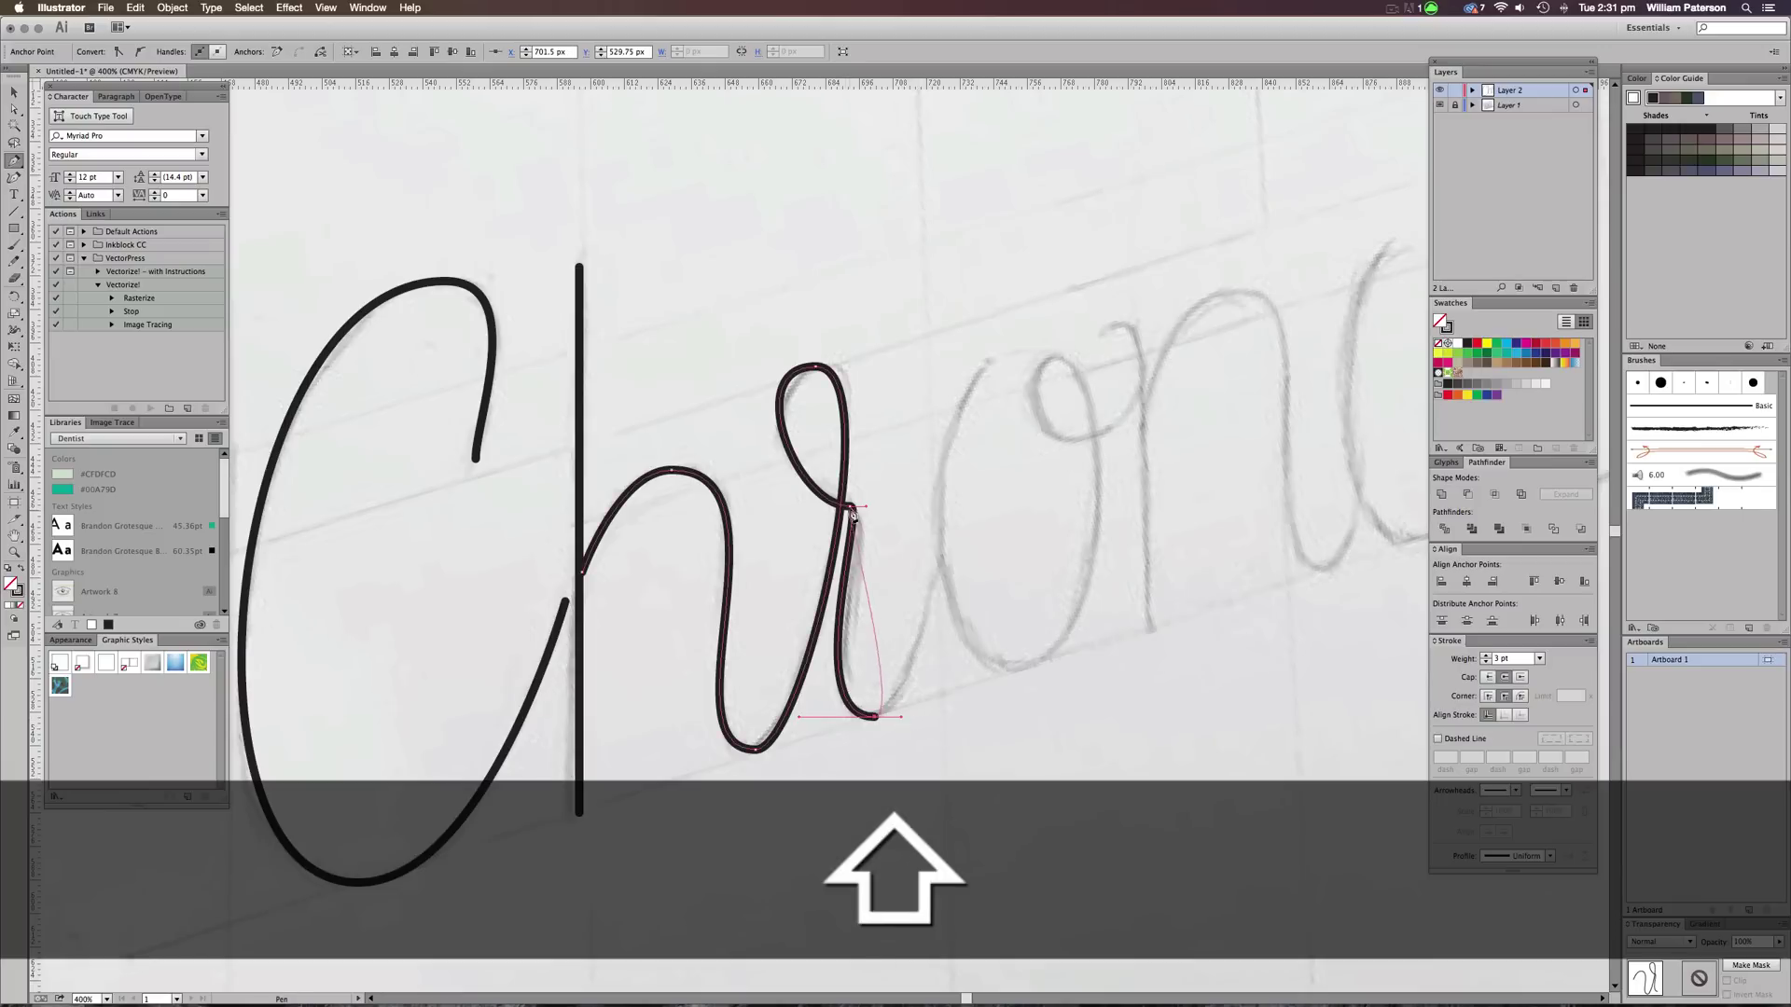
pyautogui.press('alt')
pyautogui.press('shift')
pyautogui.moveTo(865, 510)
pyautogui.mouseDown()
pyautogui.moveTo(885, 527)
pyautogui.moveTo(886, 512)
pyautogui.mouseUp()
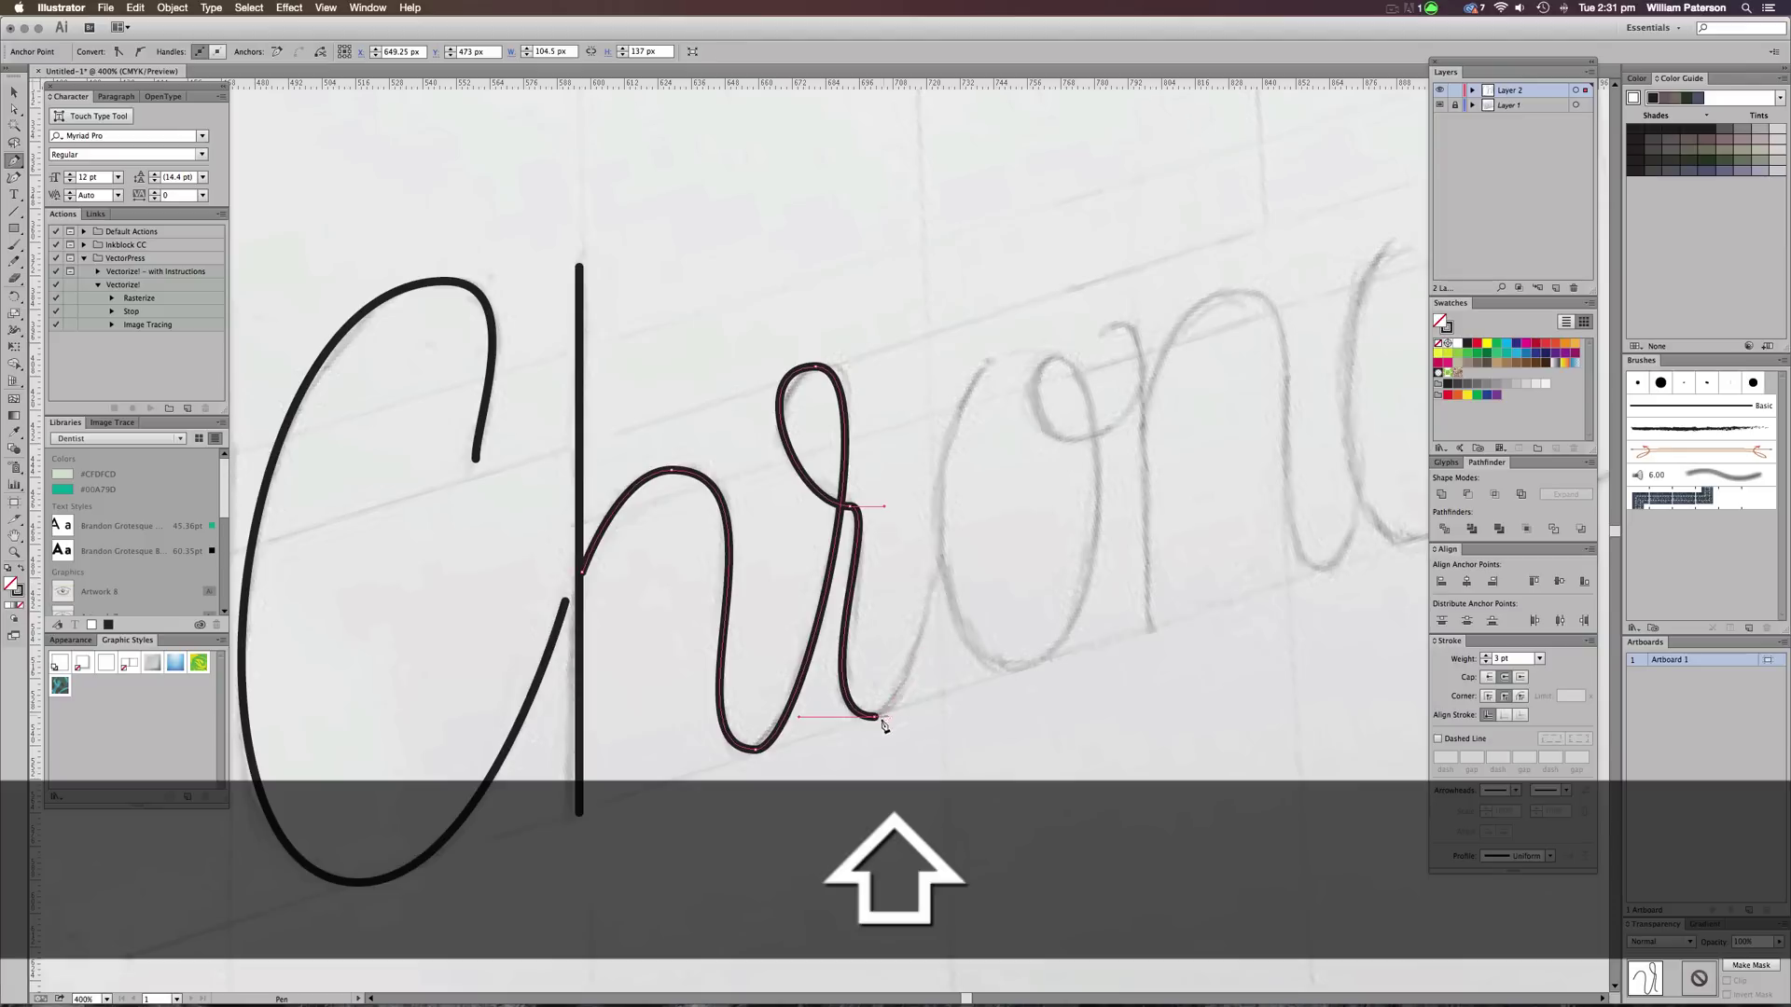
# Rework the r's base anchor outgoing handle horizontally and finish the path with a curve up to the left side of the o
pyautogui.press('alt')
pyautogui.moveTo(875, 717); pyautogui.dragTo(918, 718)
pyautogui.press('alt')
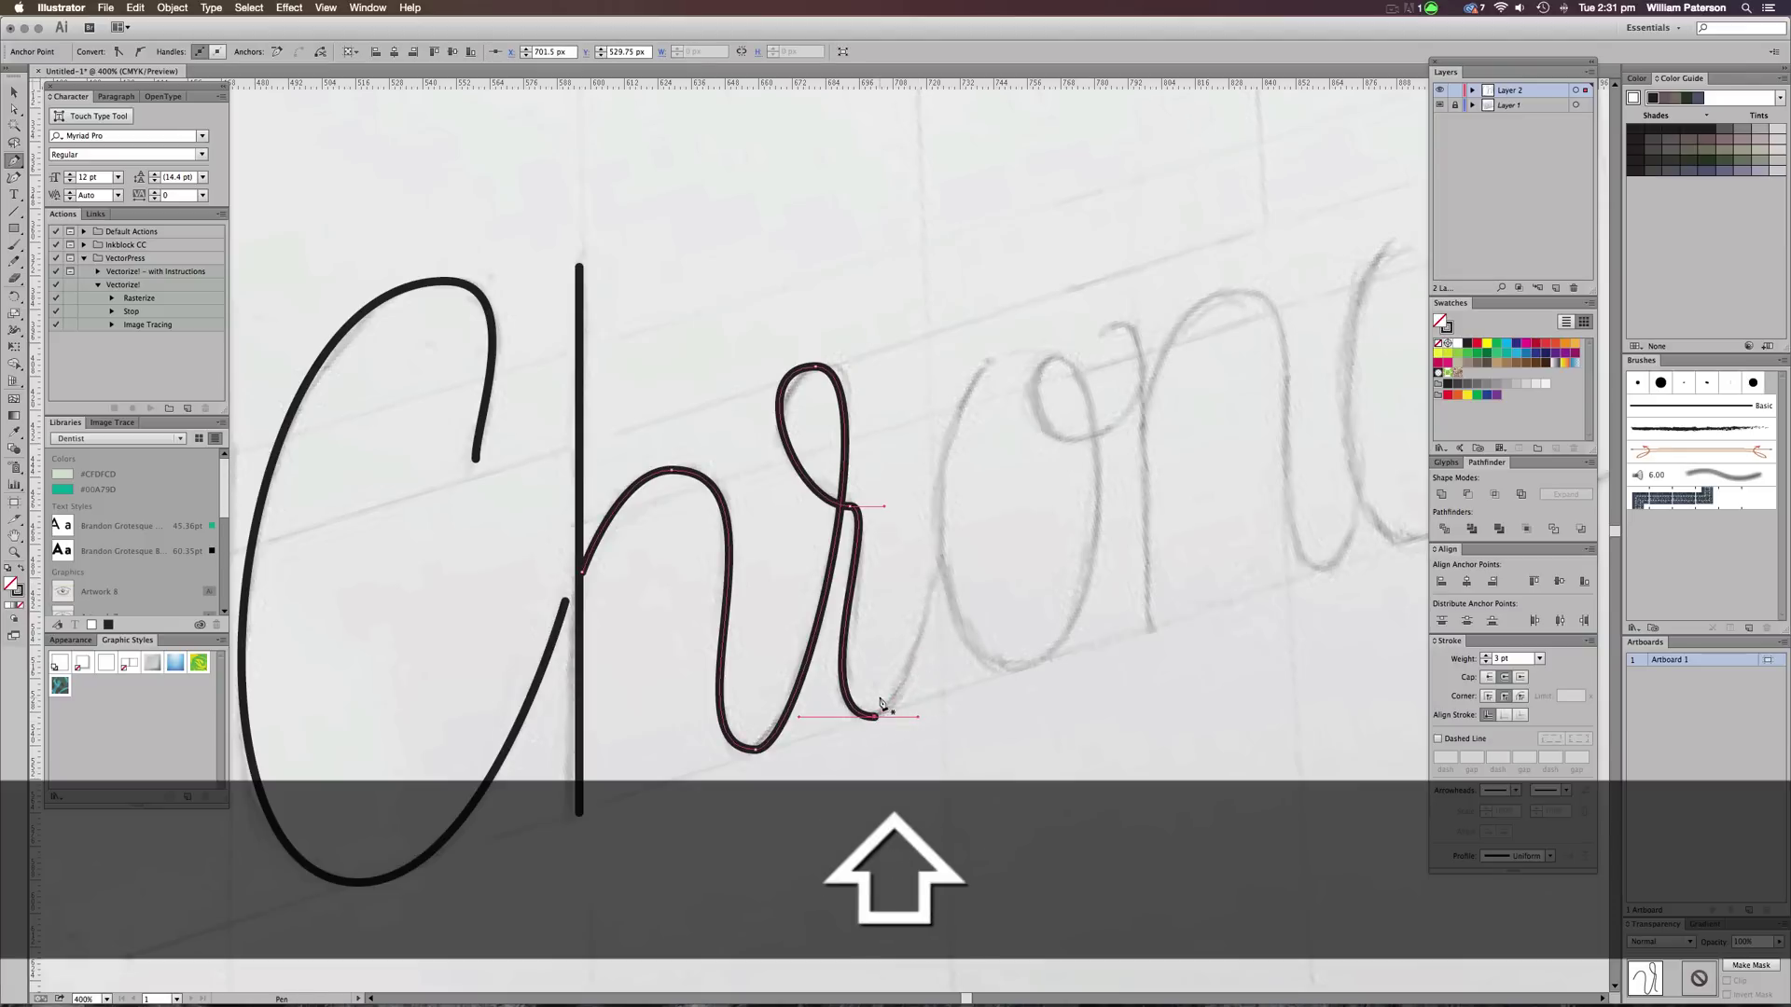
pyautogui.press('alt')
pyautogui.press('shift')
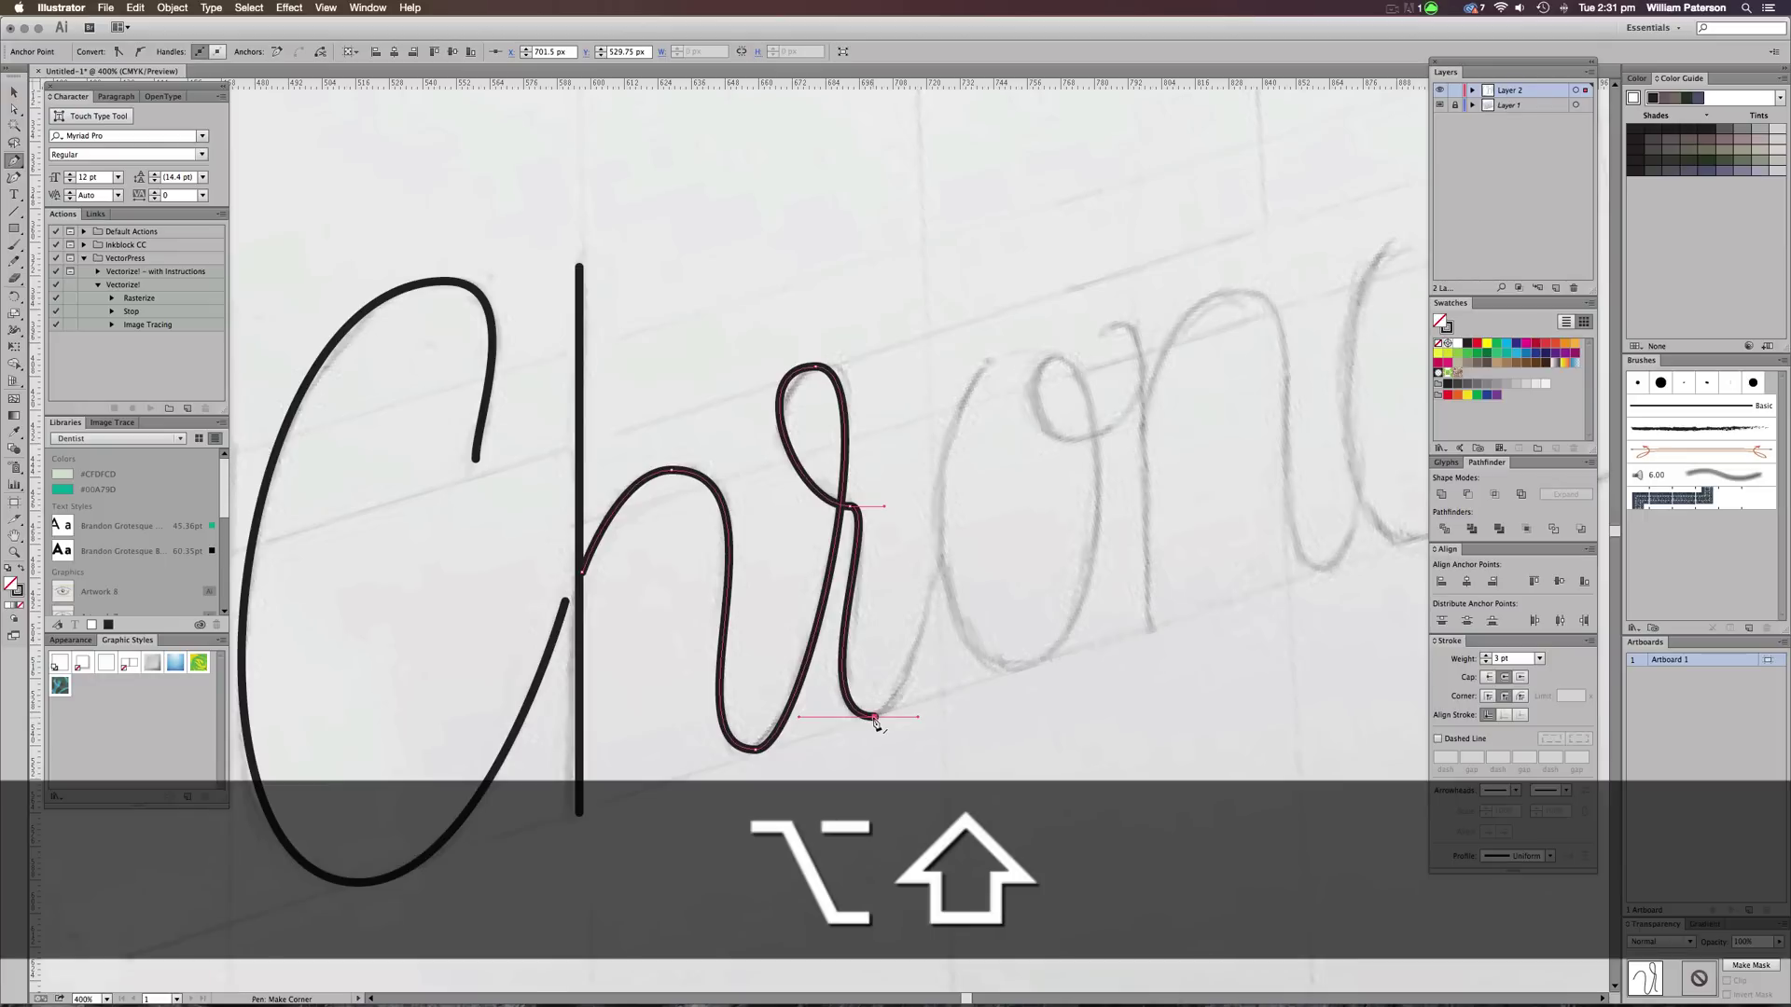
pyautogui.moveTo(884, 723); pyautogui.dragTo(929, 716)
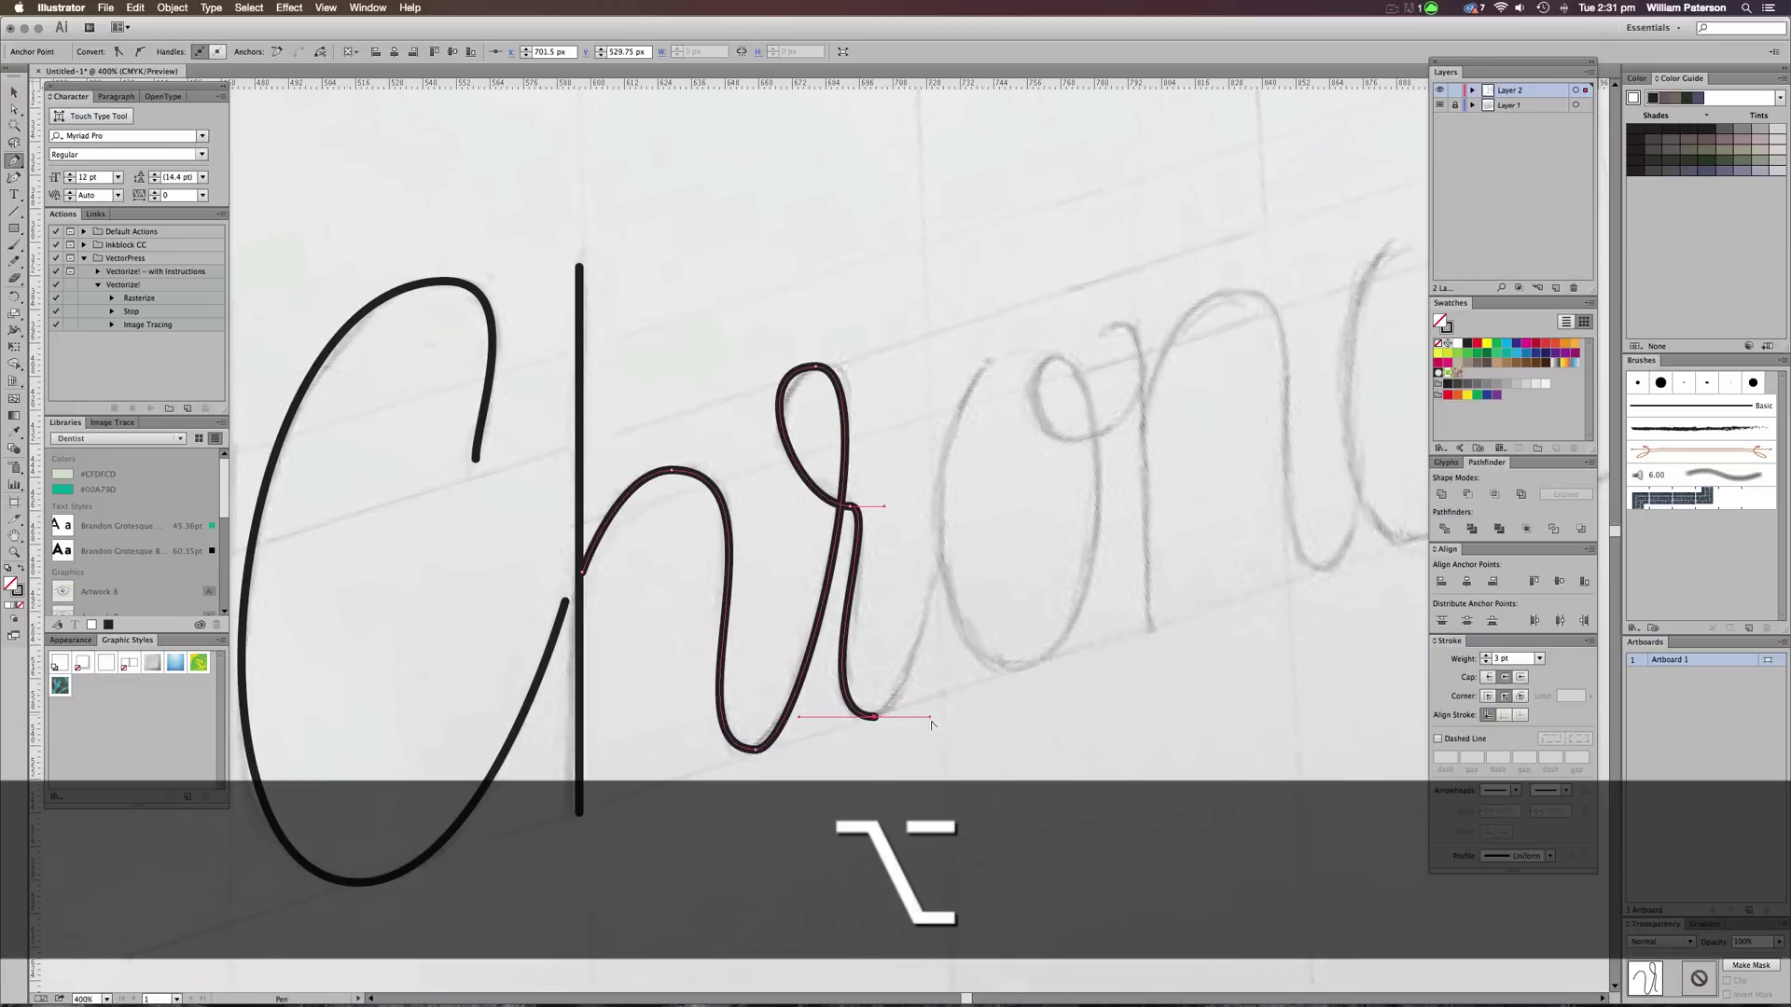
pyautogui.moveTo(930, 718); pyautogui.dragTo(915, 718)
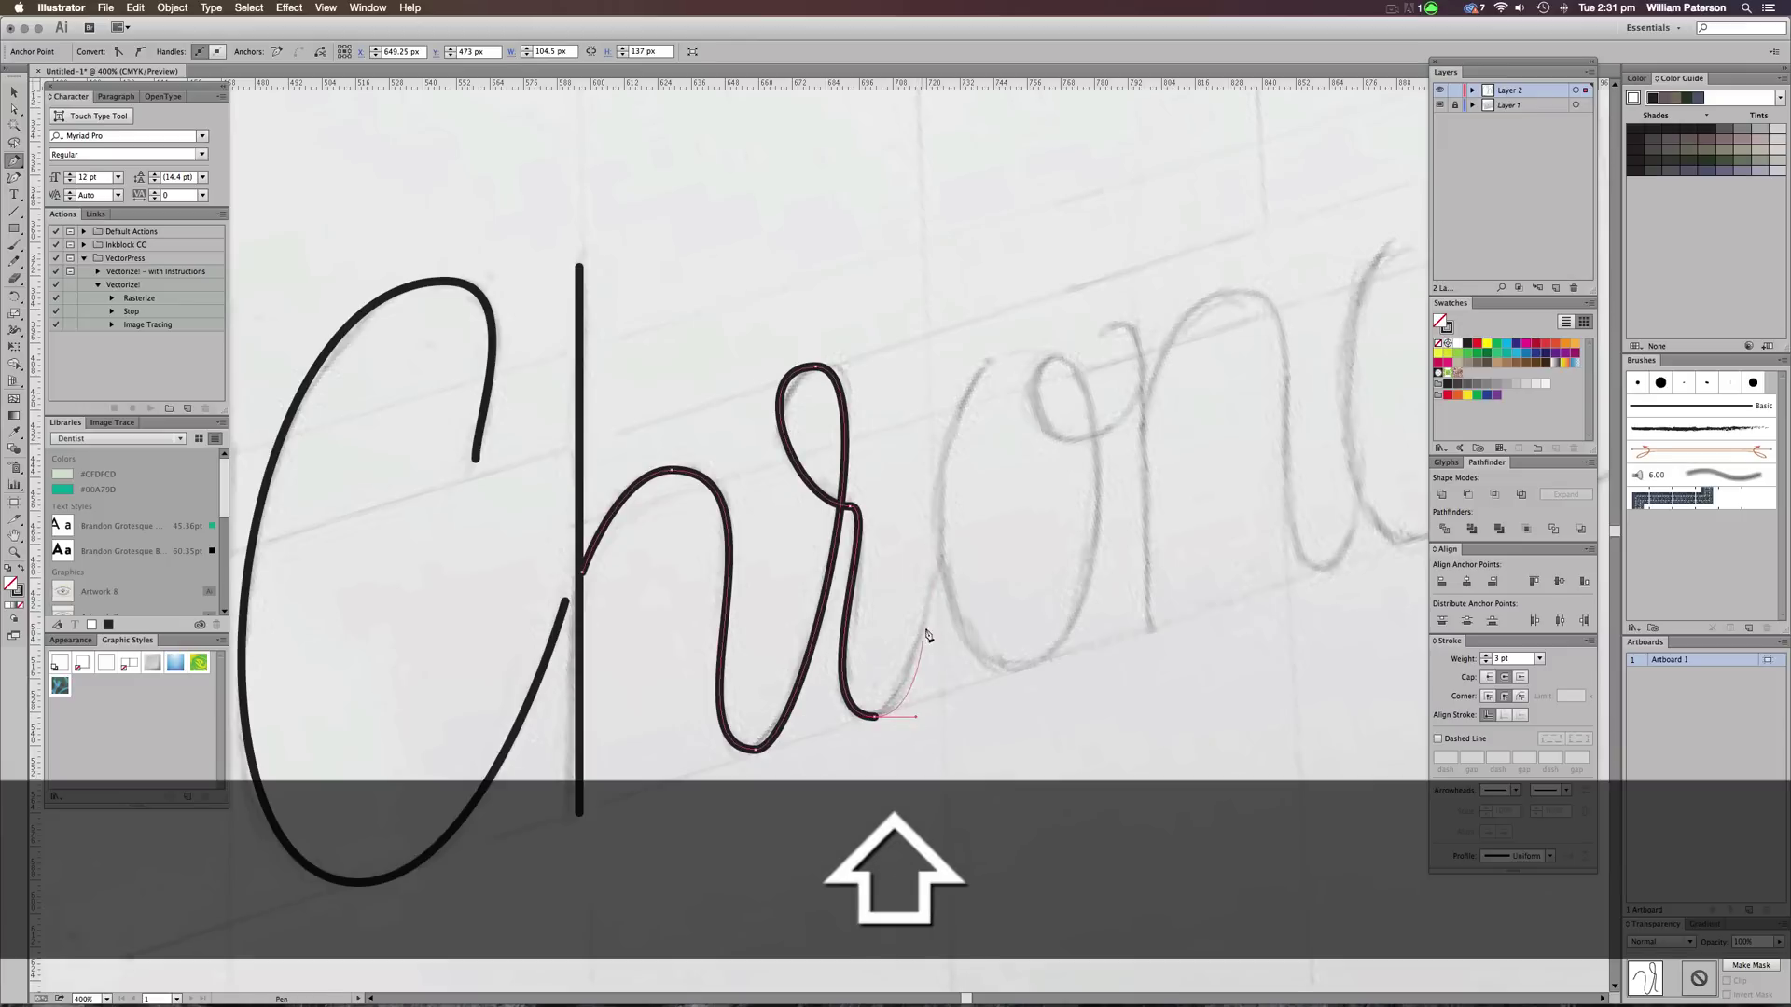
pyautogui.click(940, 577)
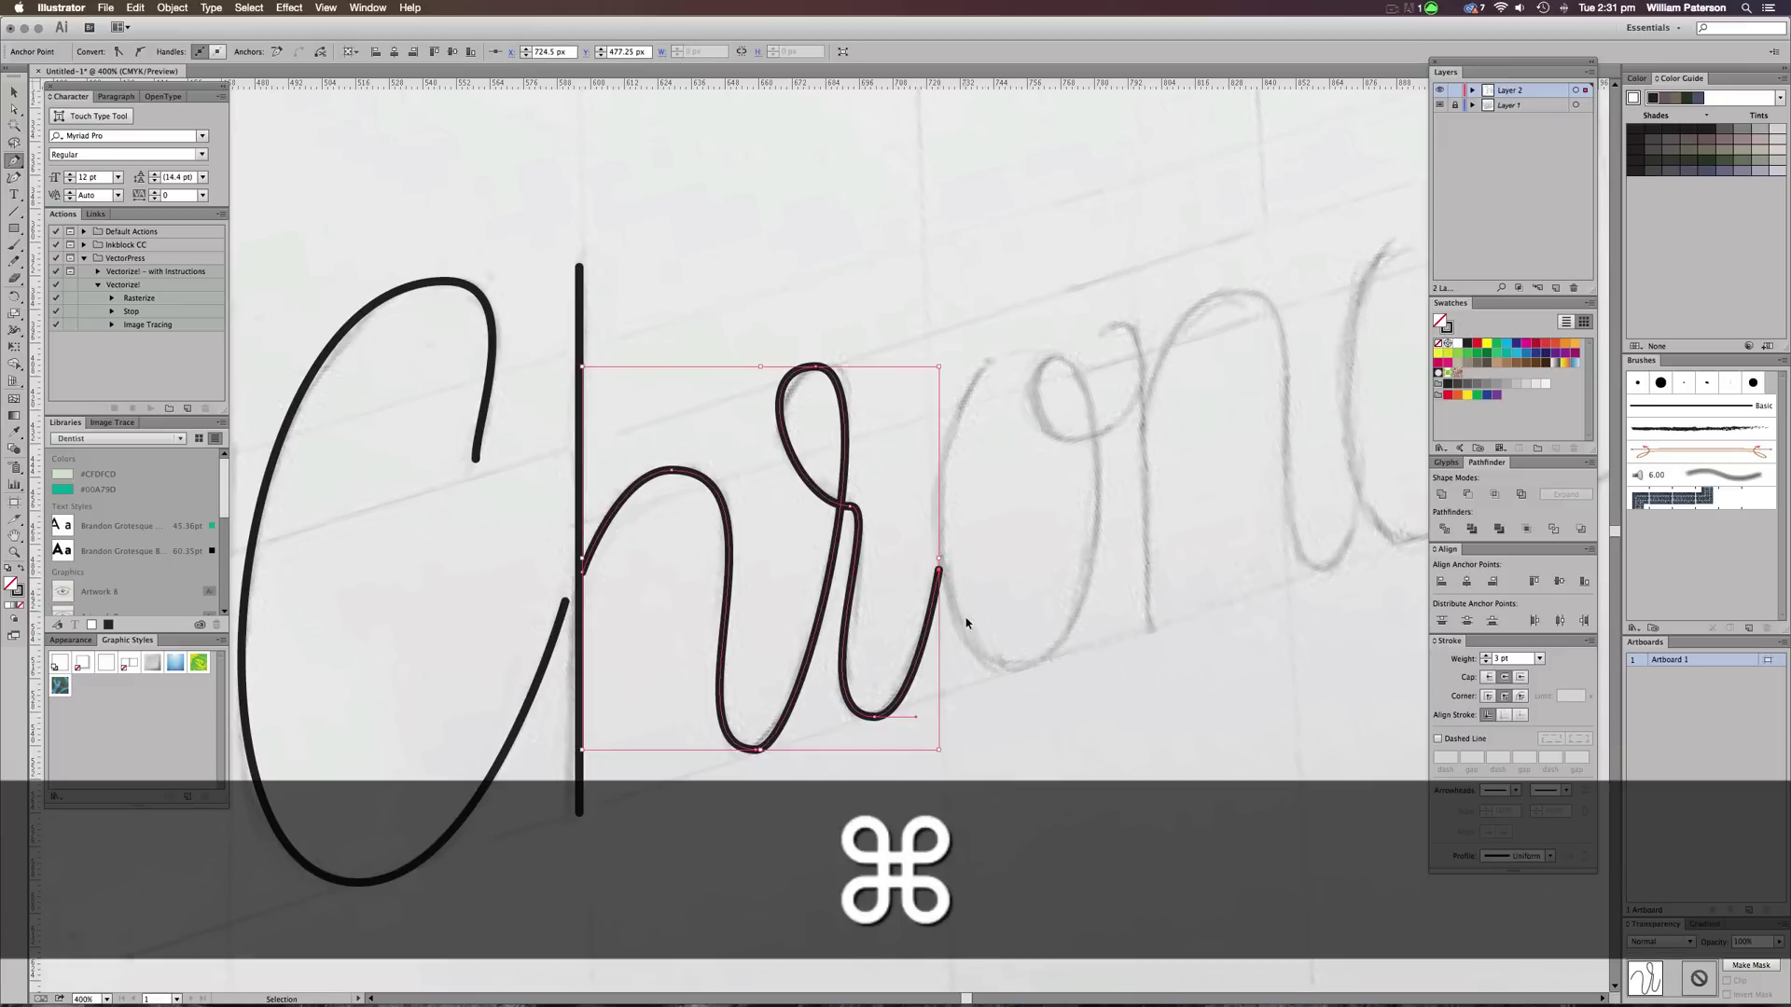
pyautogui.keyDown('super'); pyautogui.click(1264, 383); pyautogui.keyUp('super')
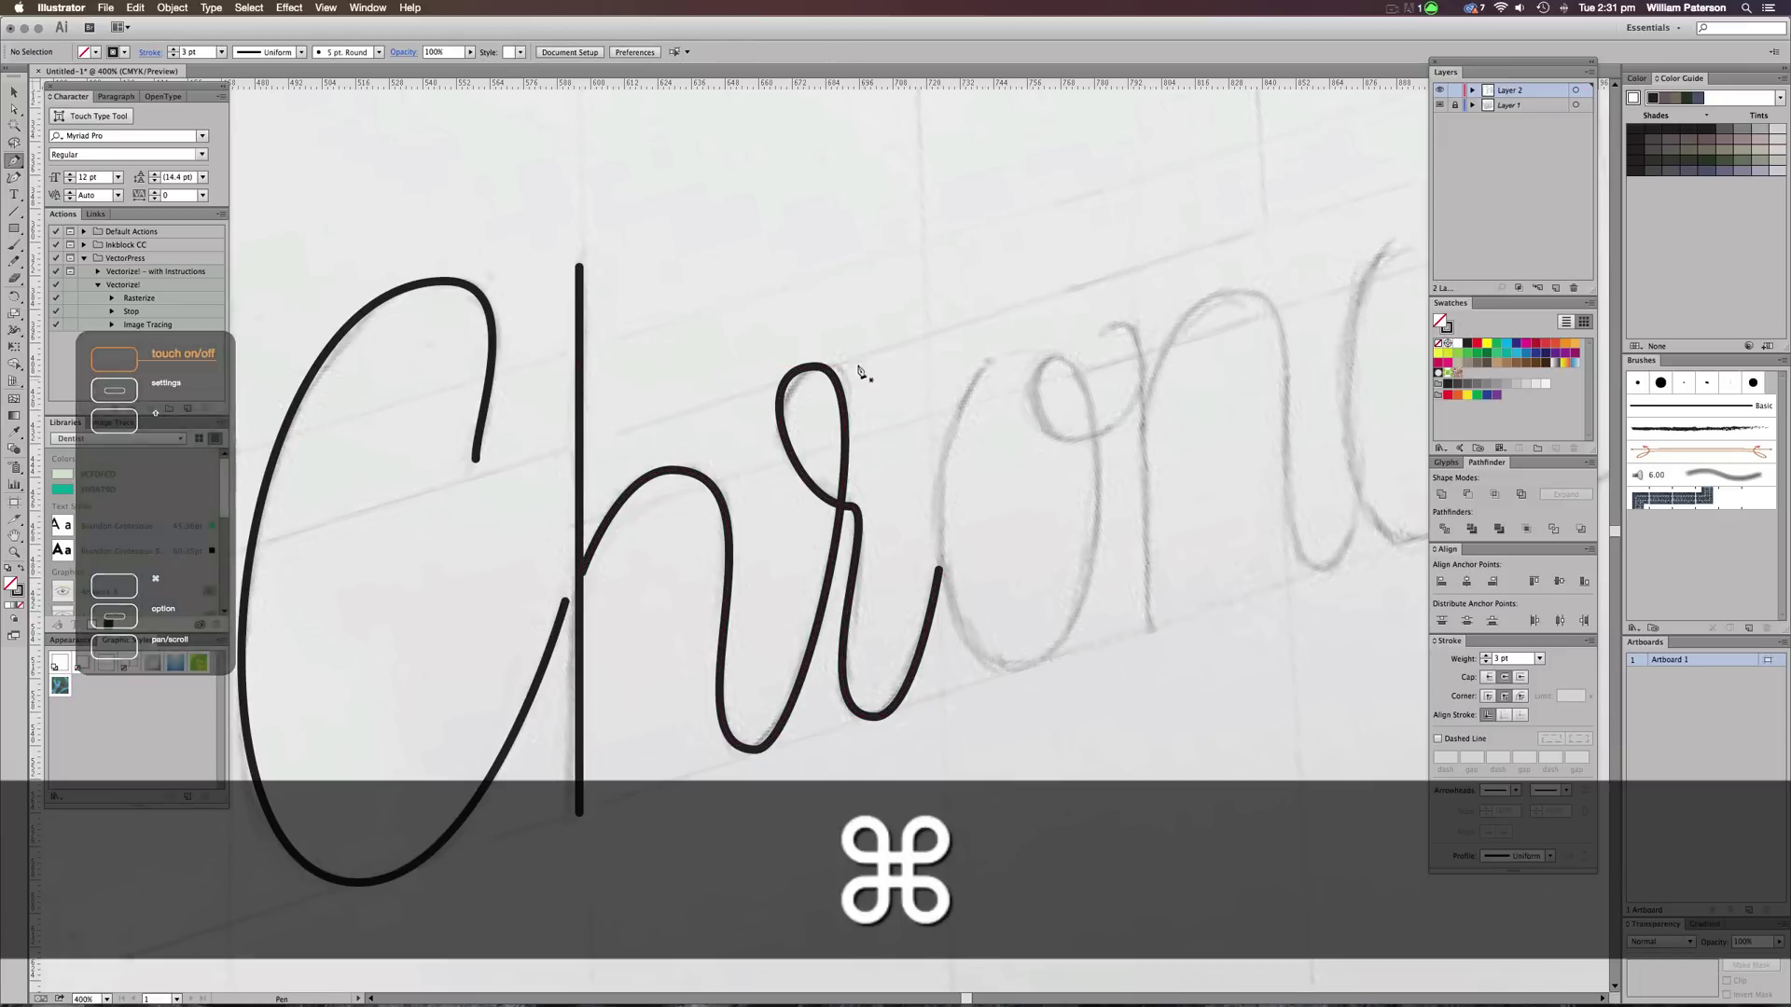
# Nudge the anchor at the crest of the r's loop slightly right with the Direct Selection tool to match the sketch
pyautogui.press('a')
pyautogui.click(818, 371)
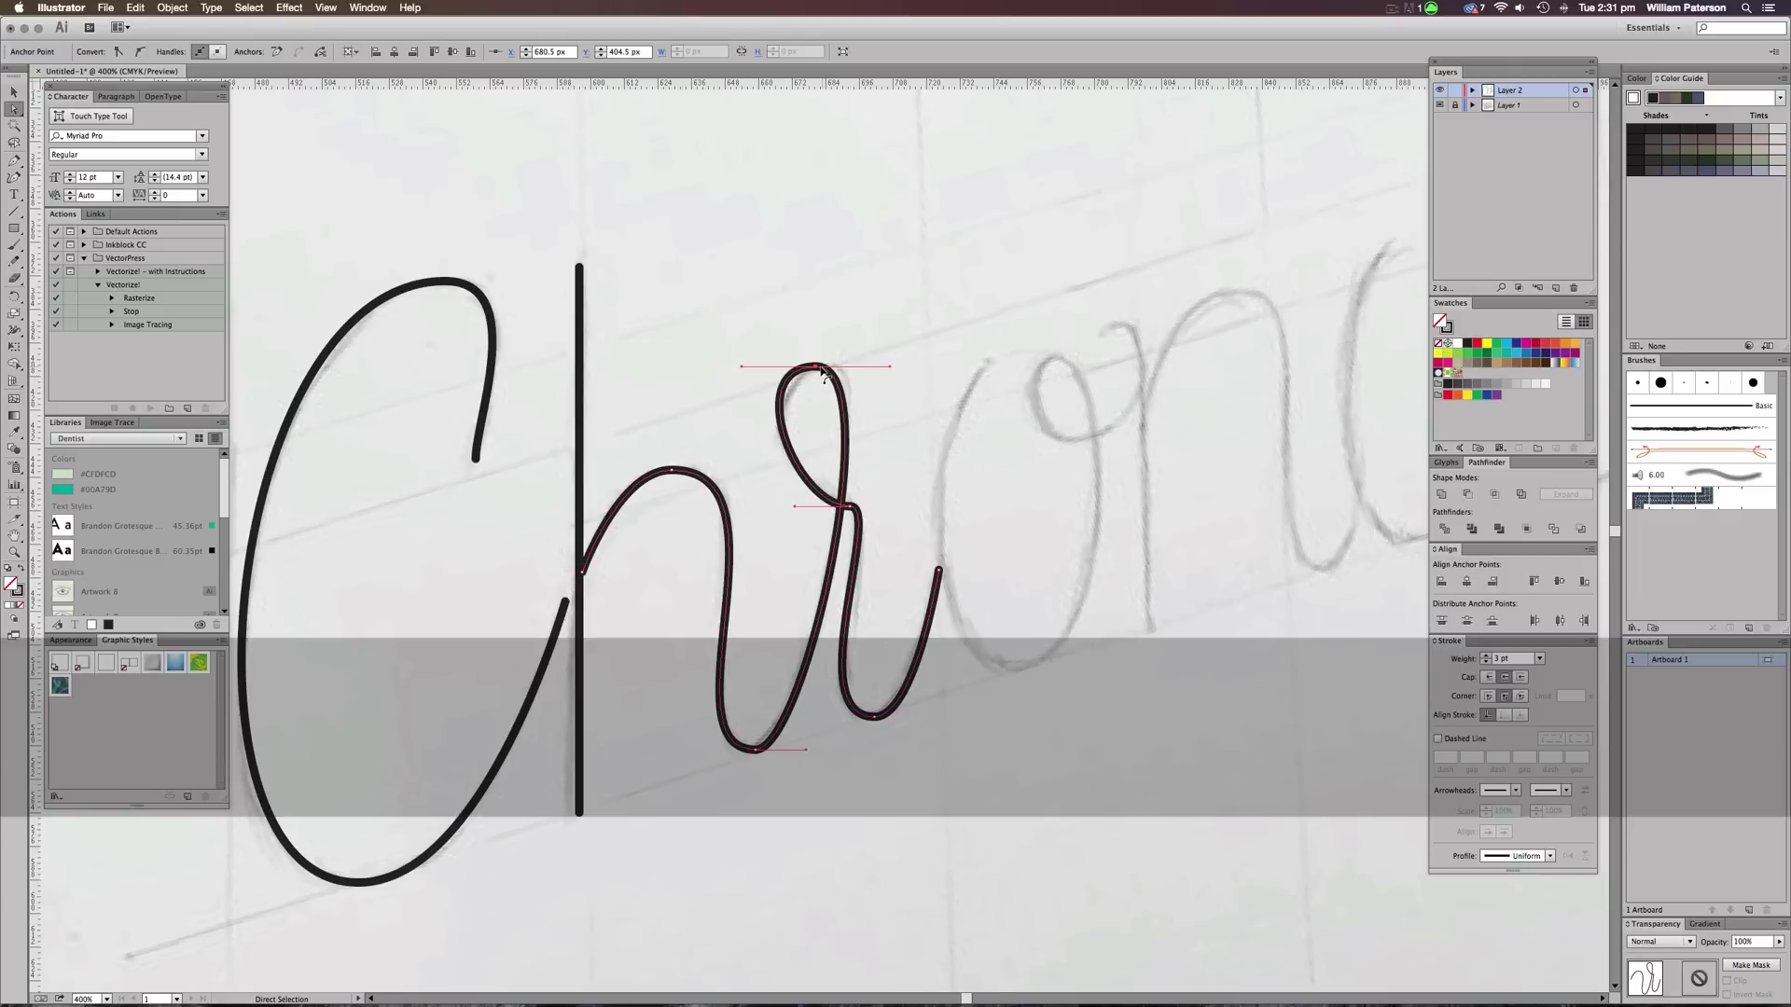
pyautogui.moveTo(818, 372)
pyautogui.mouseDown()
pyautogui.moveTo(844, 357)
pyautogui.moveTo(826, 372)
pyautogui.mouseUp()
pyautogui.click(883, 343)
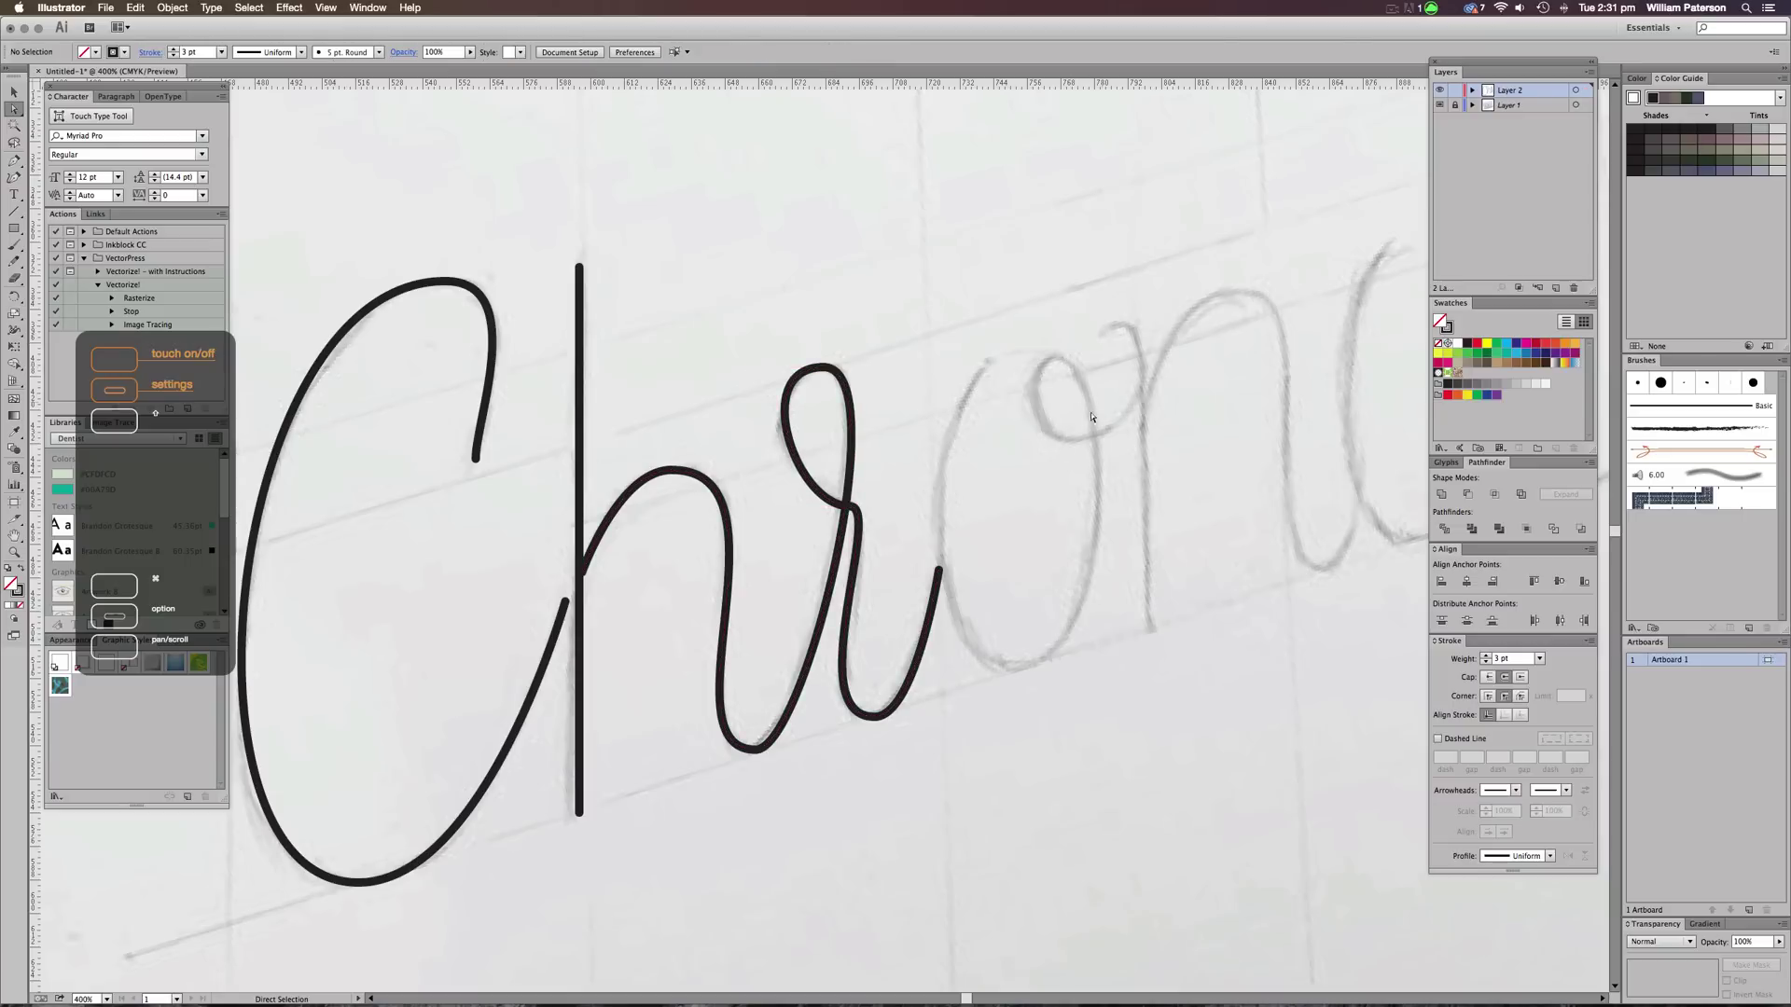
# Start a new path at the upper tip of the first o and trace its left side down to the base with the Pen tool
pyautogui.hscroll(5, 1101, 411)
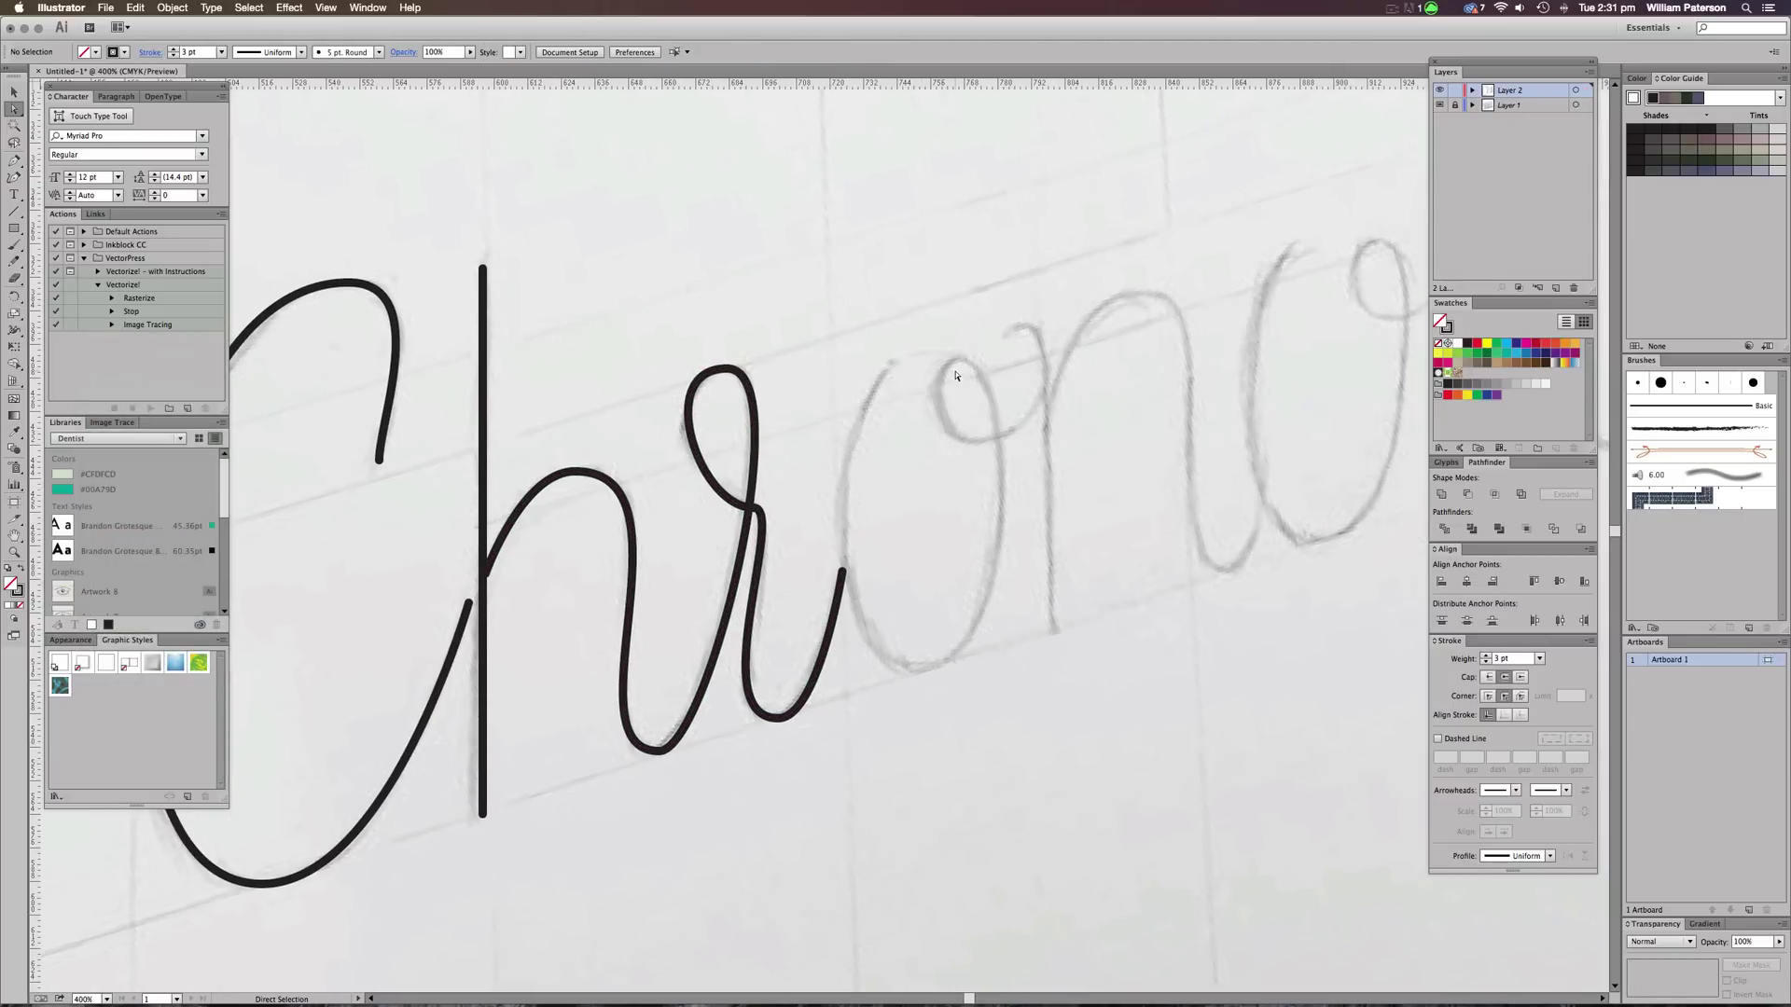
pyautogui.press('p')
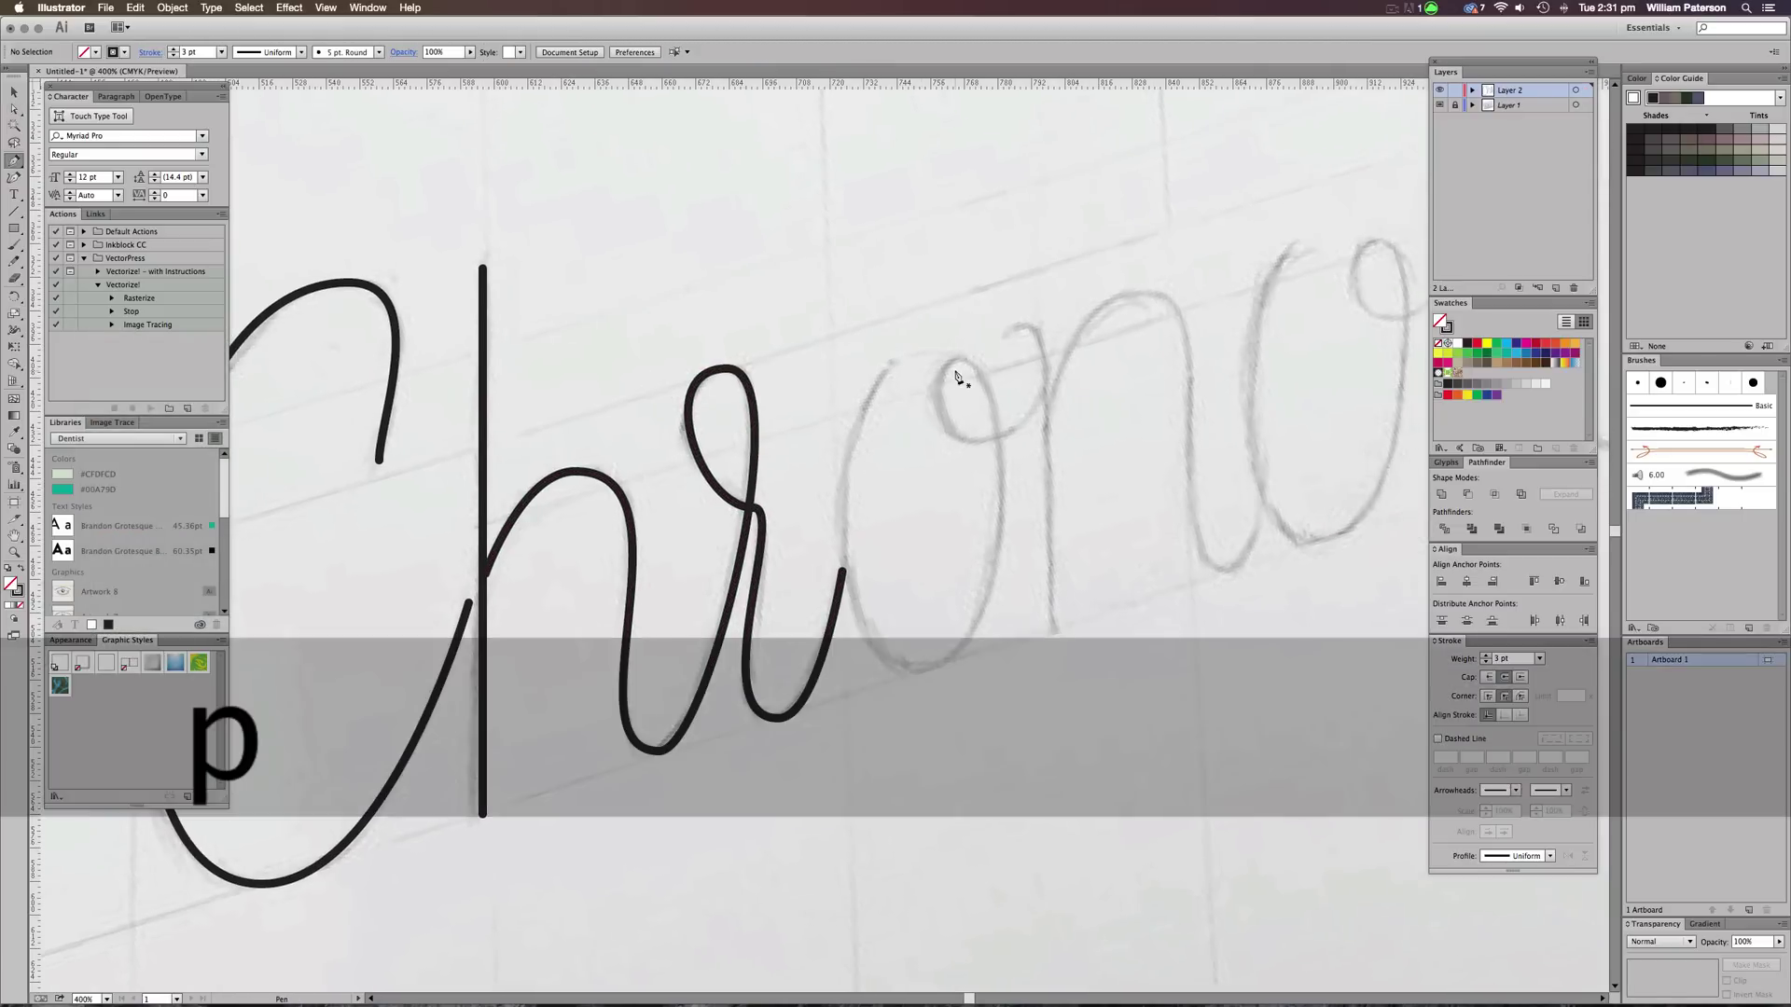
pyautogui.press('super+z')
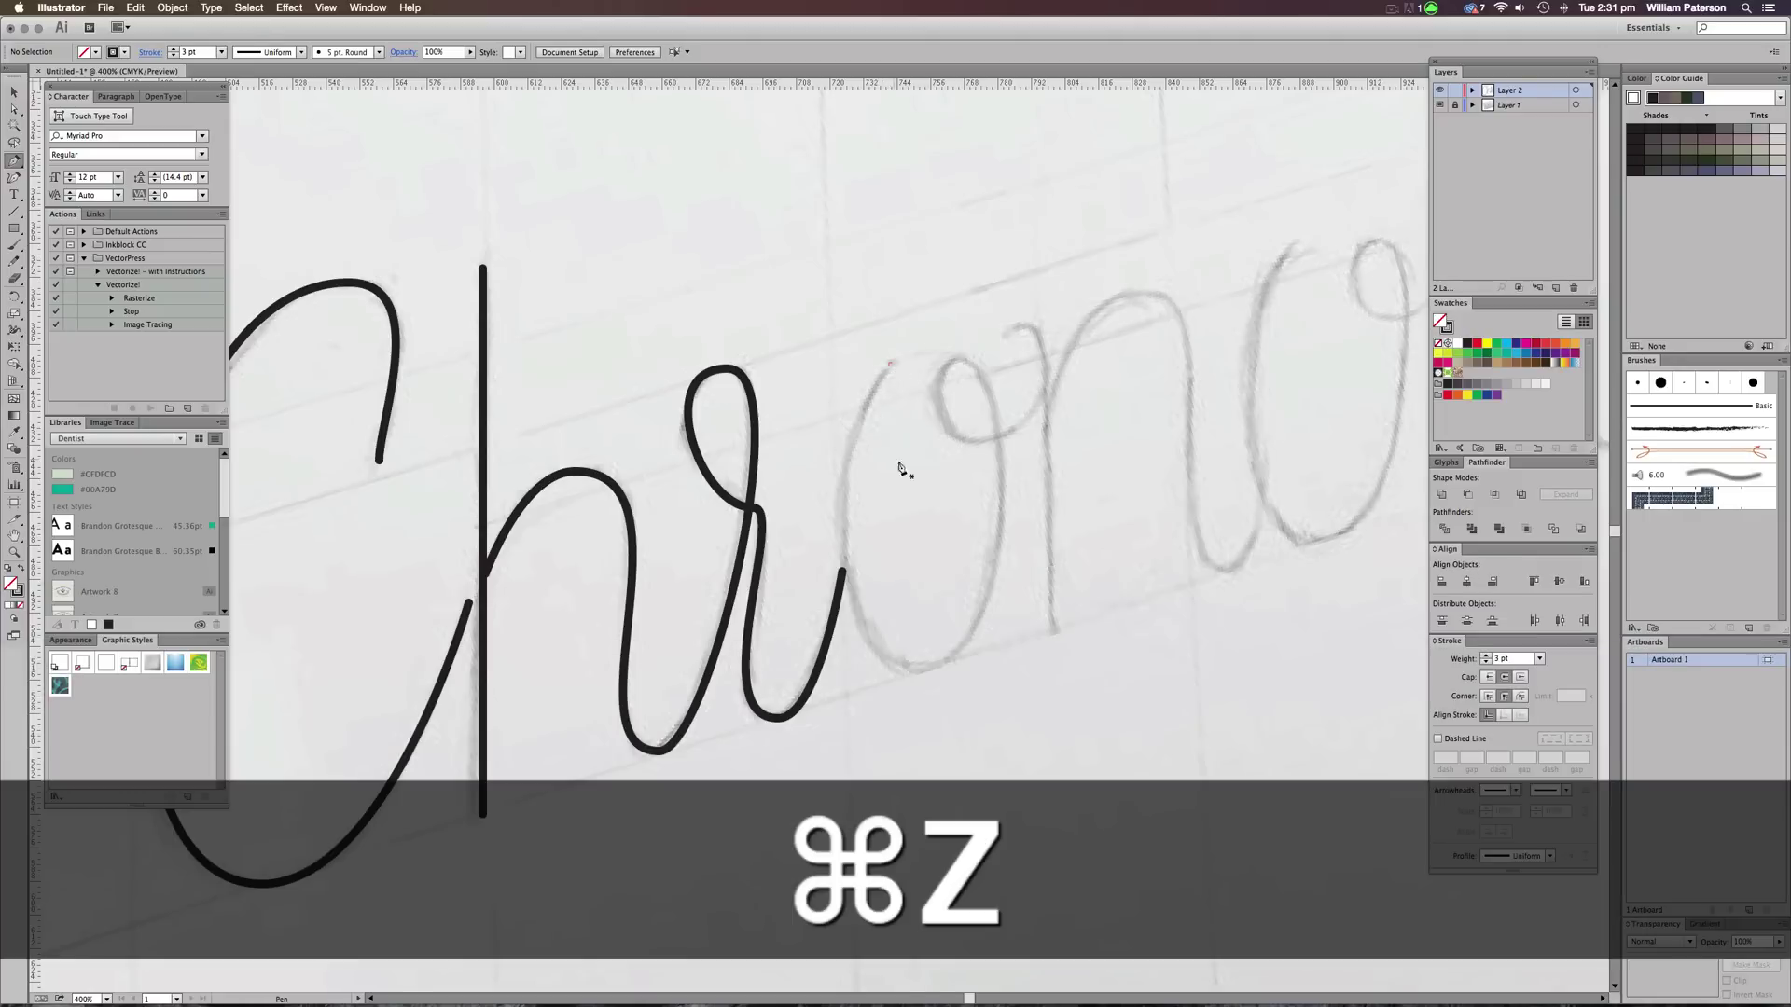
pyautogui.click(892, 363)
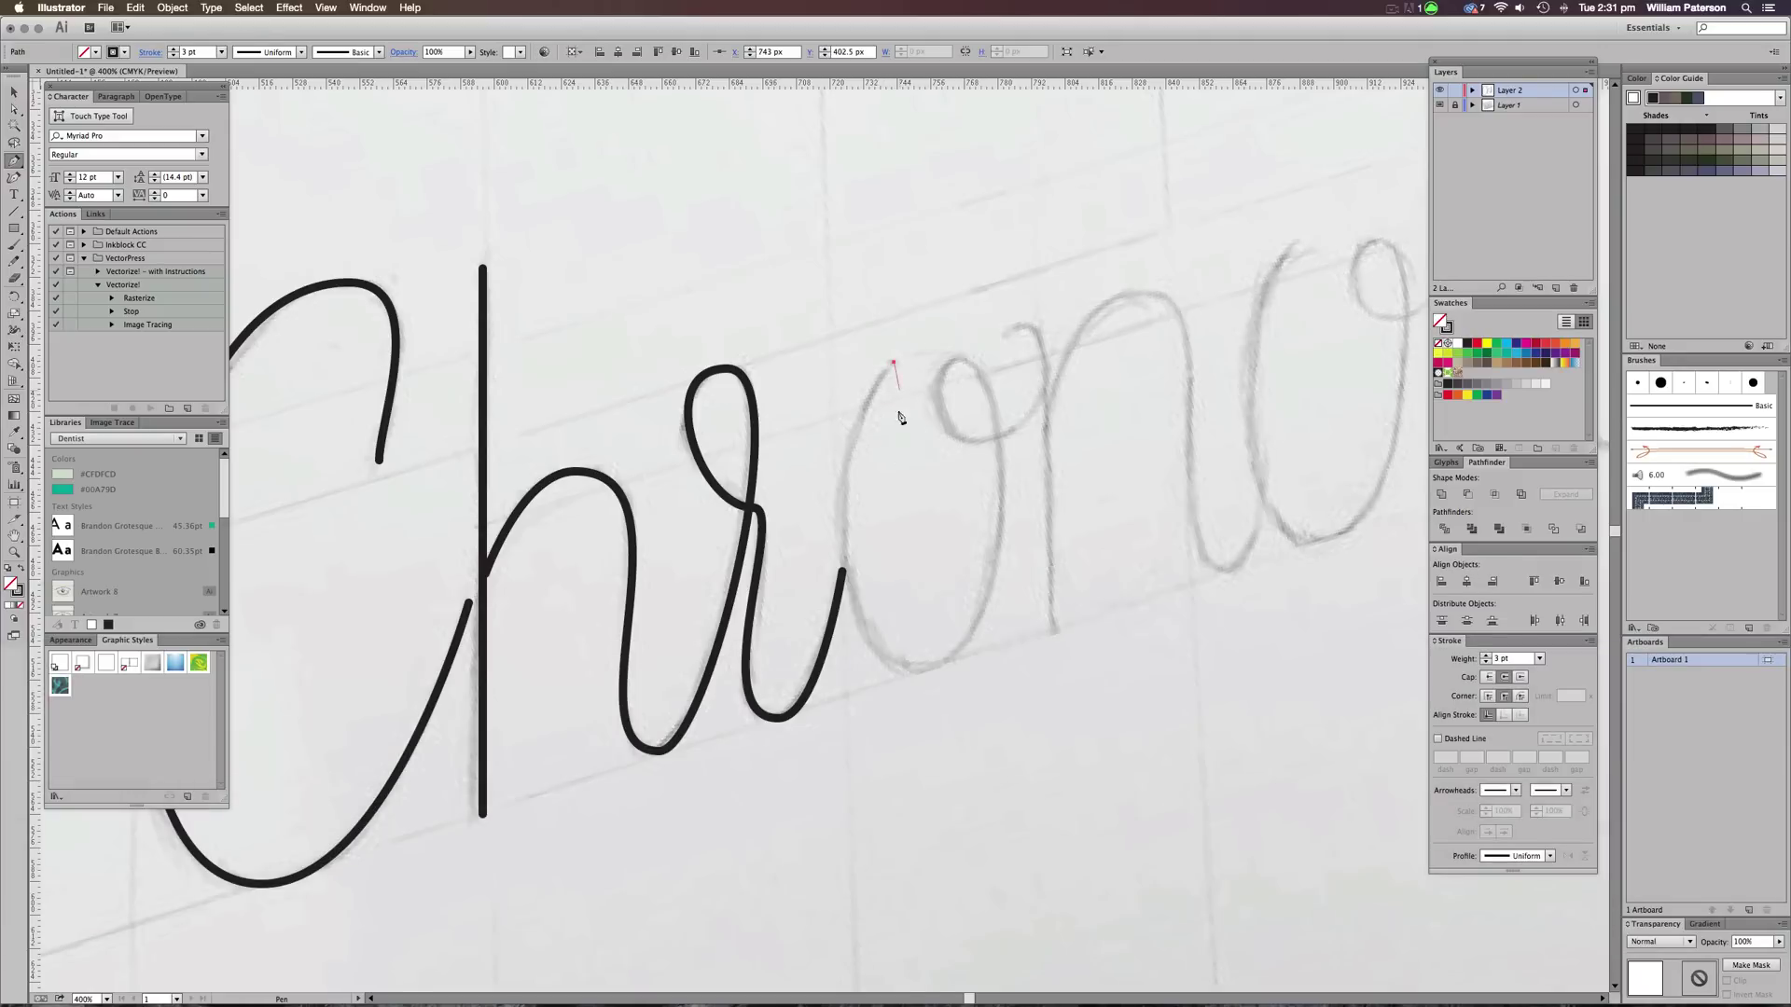
pyautogui.moveTo(844, 508); pyautogui.dragTo(860, 605)
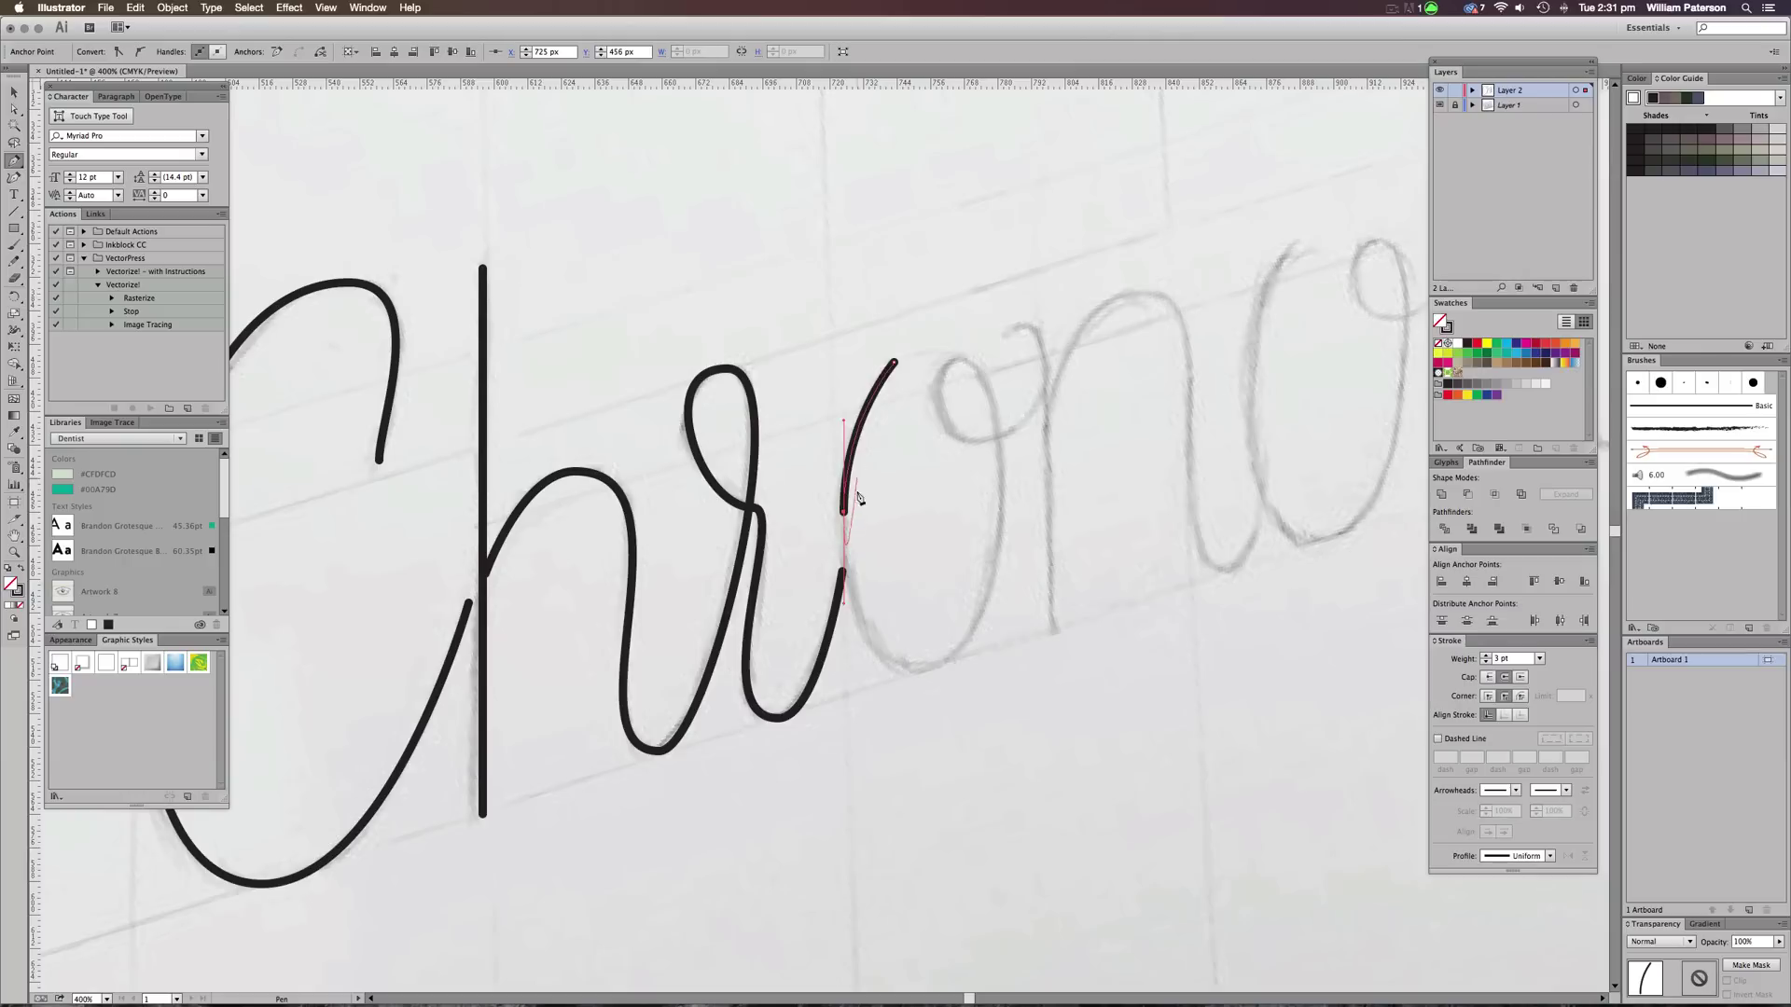
pyautogui.moveTo(923, 670); pyautogui.dragTo(989, 665)
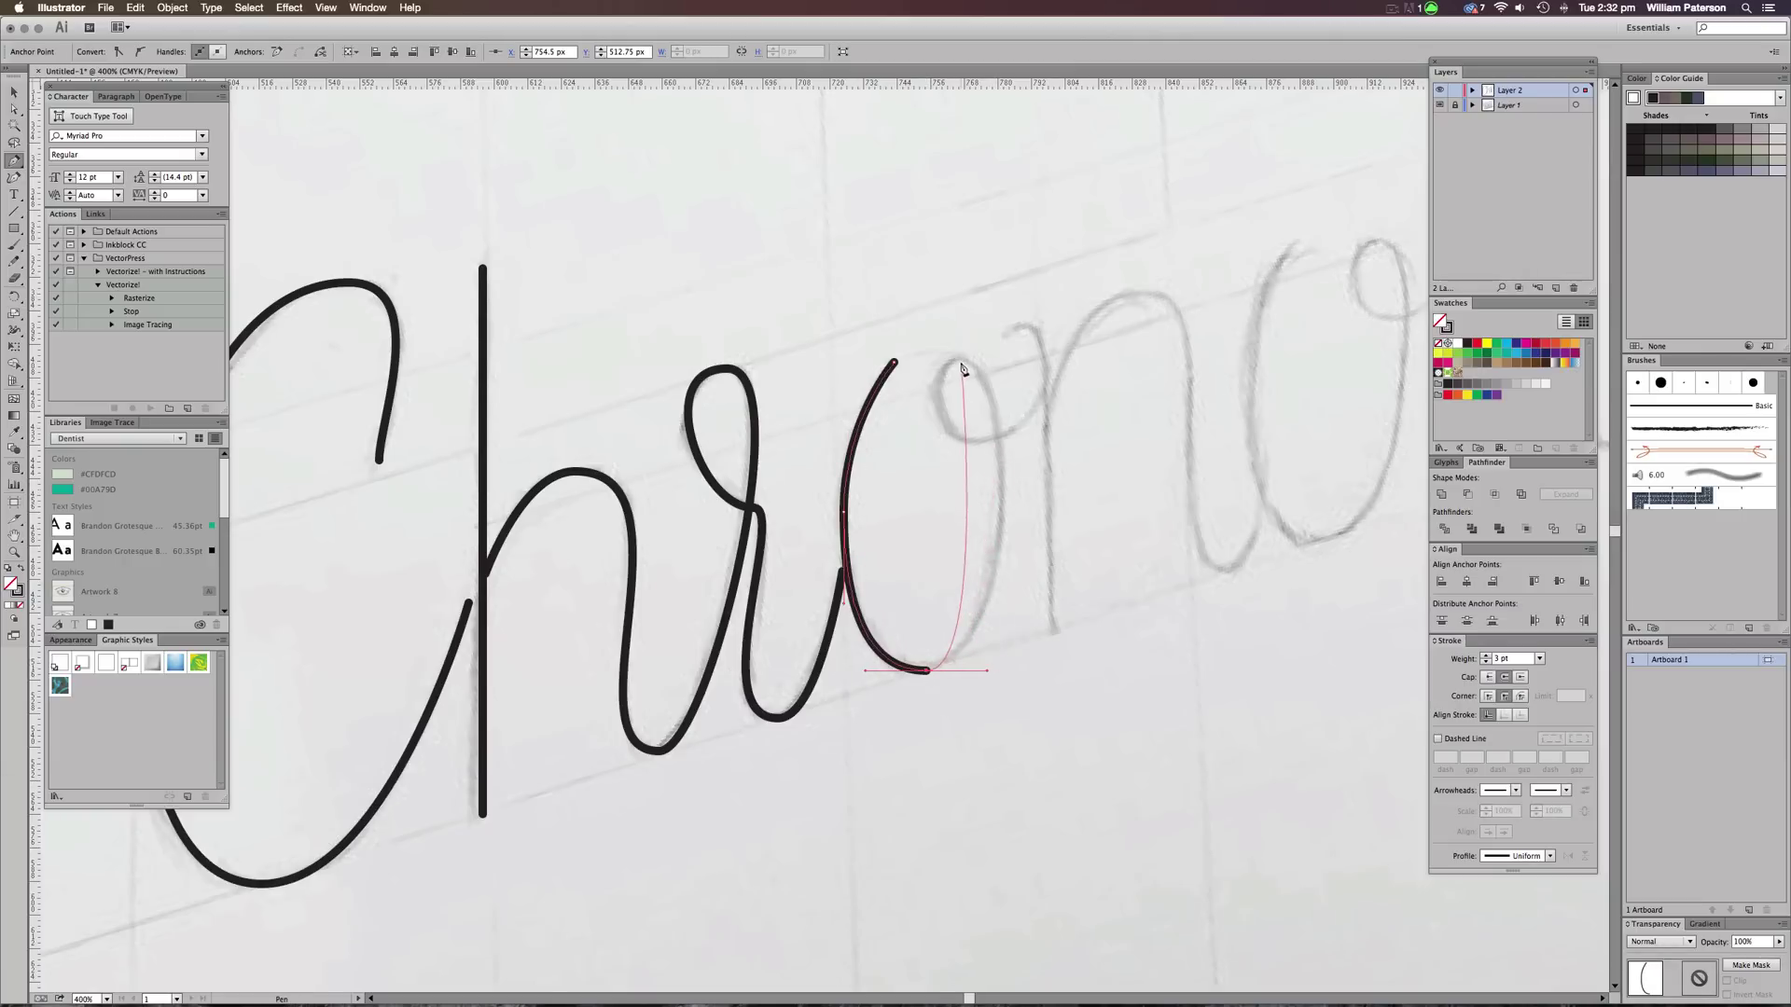
# Trace the o's right side up to its crest with adjusted handles, and curl the small inner loop down to its base
pyautogui.moveTo(957, 358); pyautogui.dragTo(882, 368)
pyautogui.moveTo(930, 673); pyautogui.dragTo(1011, 679)
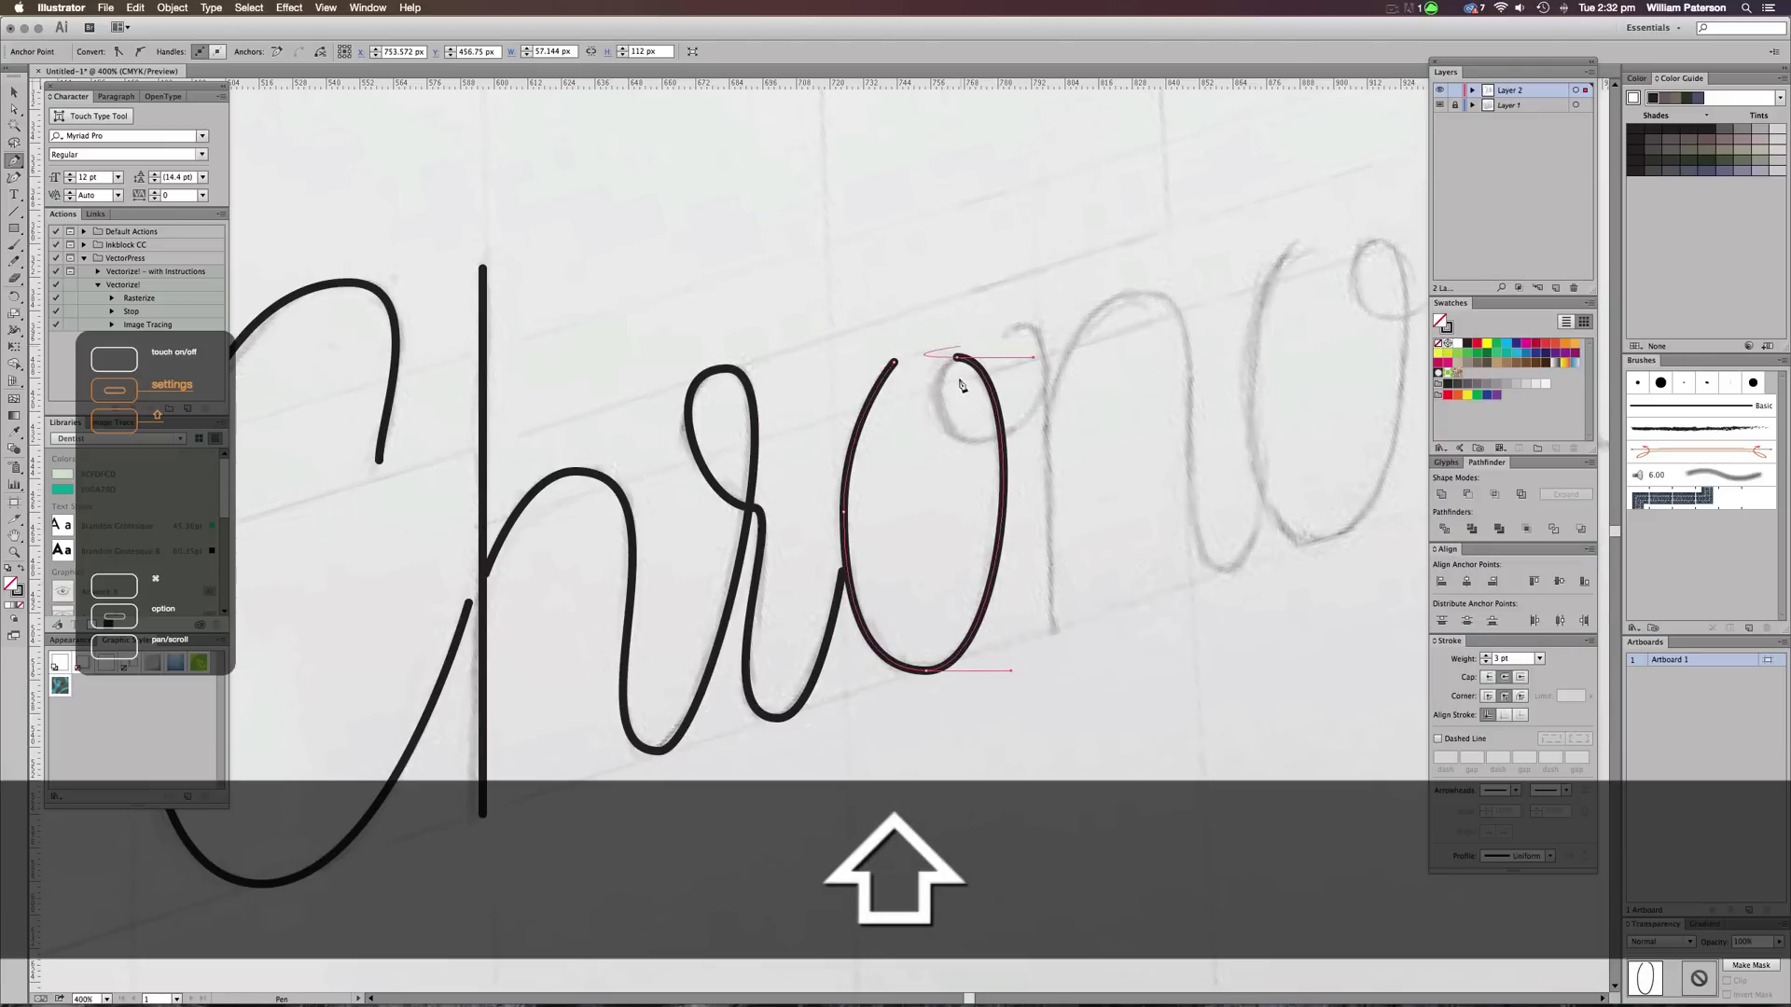
pyautogui.moveTo(957, 357); pyautogui.dragTo(915, 371)
pyautogui.moveTo(974, 439); pyautogui.dragTo(1023, 439)
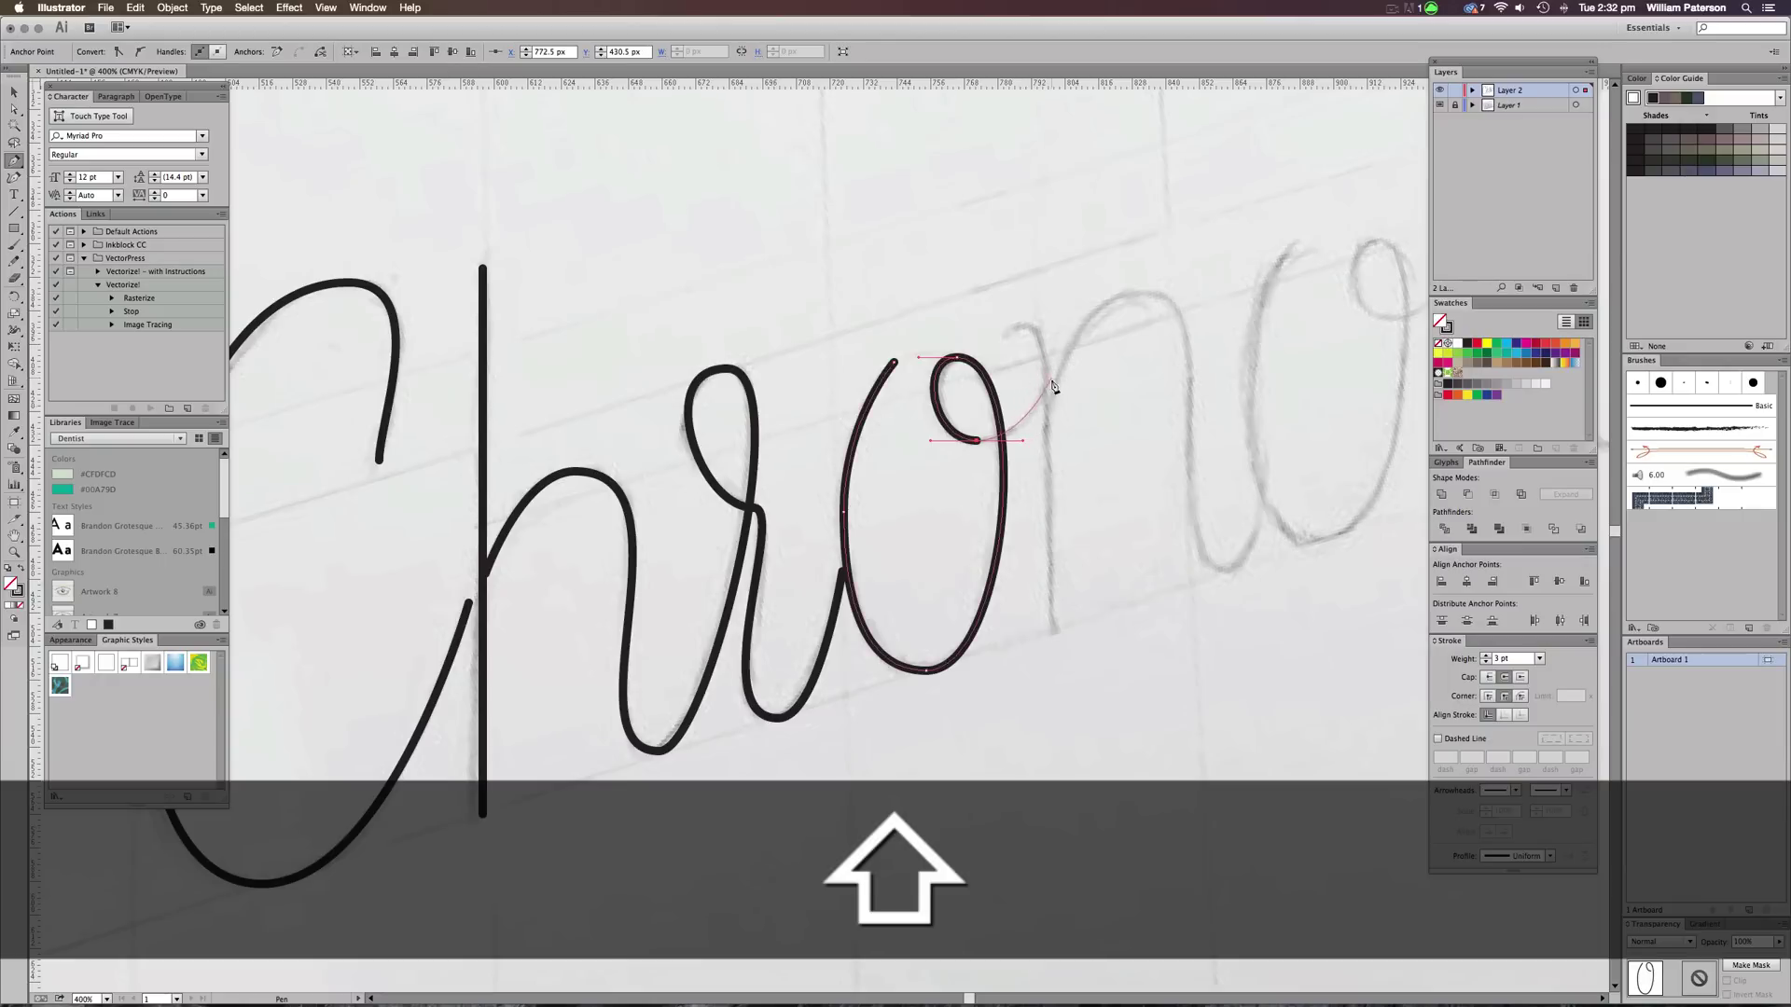
# Finish the o with a short curve from its inner loop to the sketched stem of the n, and deselect the path
pyautogui.moveTo(1016, 326); pyautogui.dragTo(945, 345)
pyautogui.press('super+z')
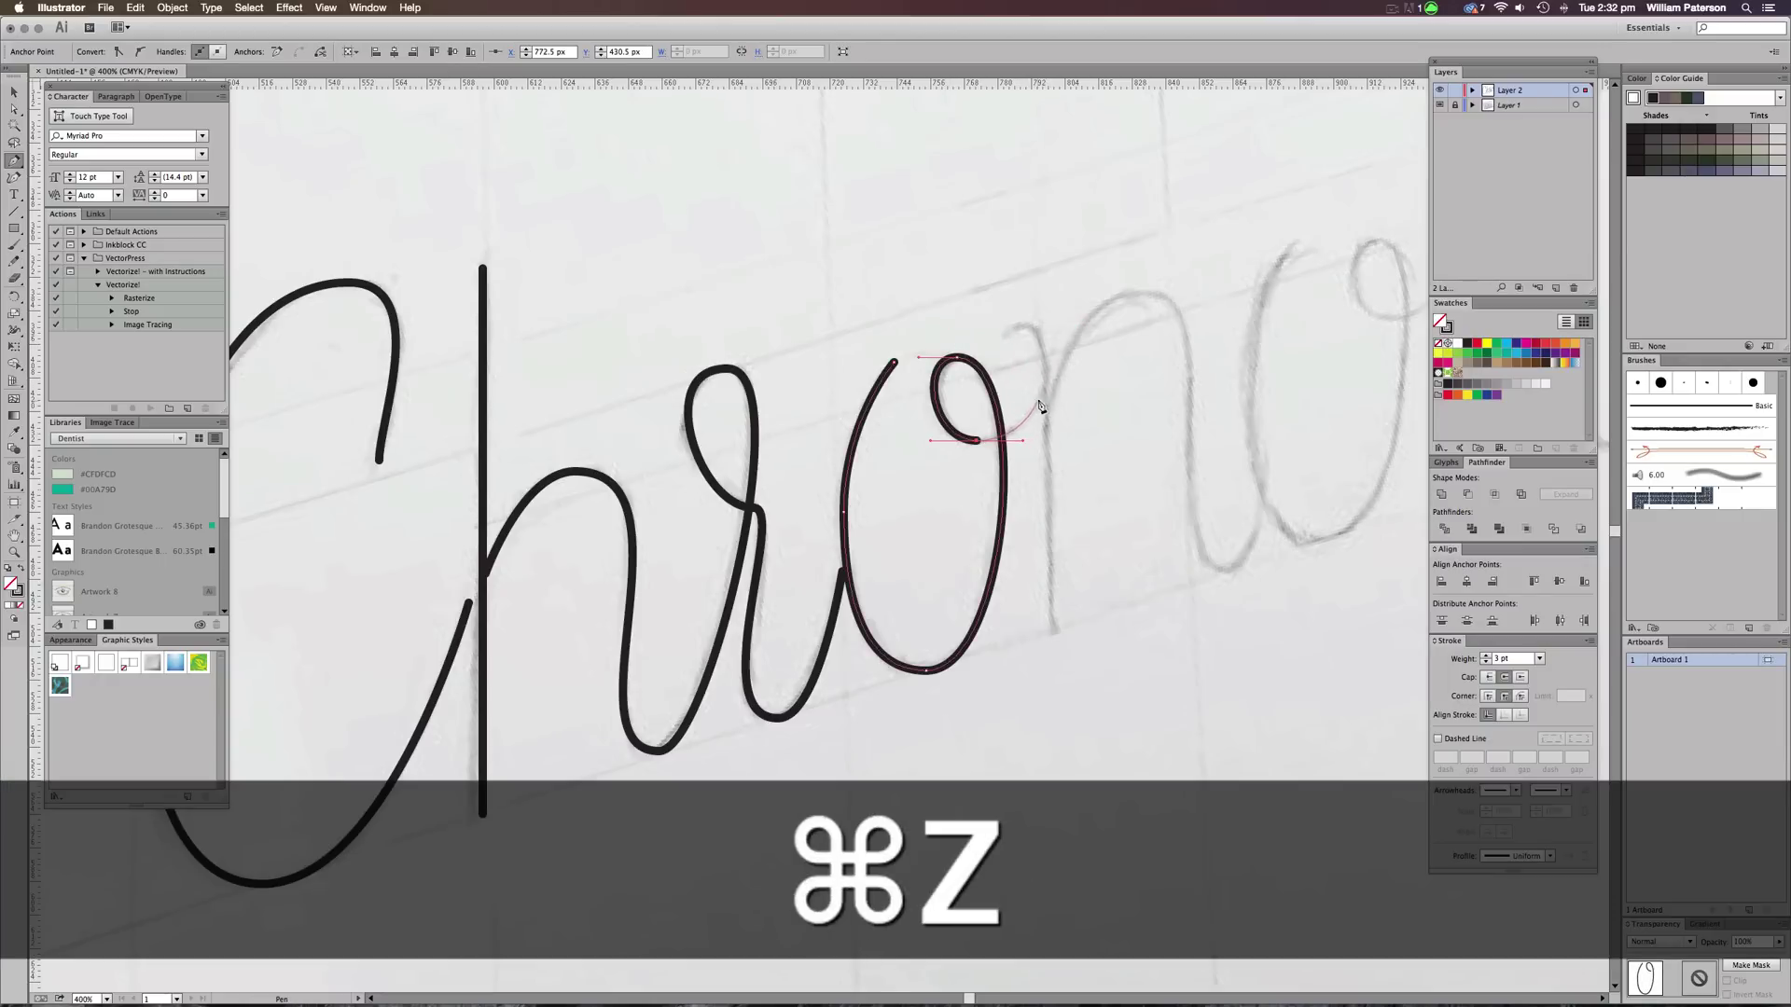
pyautogui.click(1043, 401)
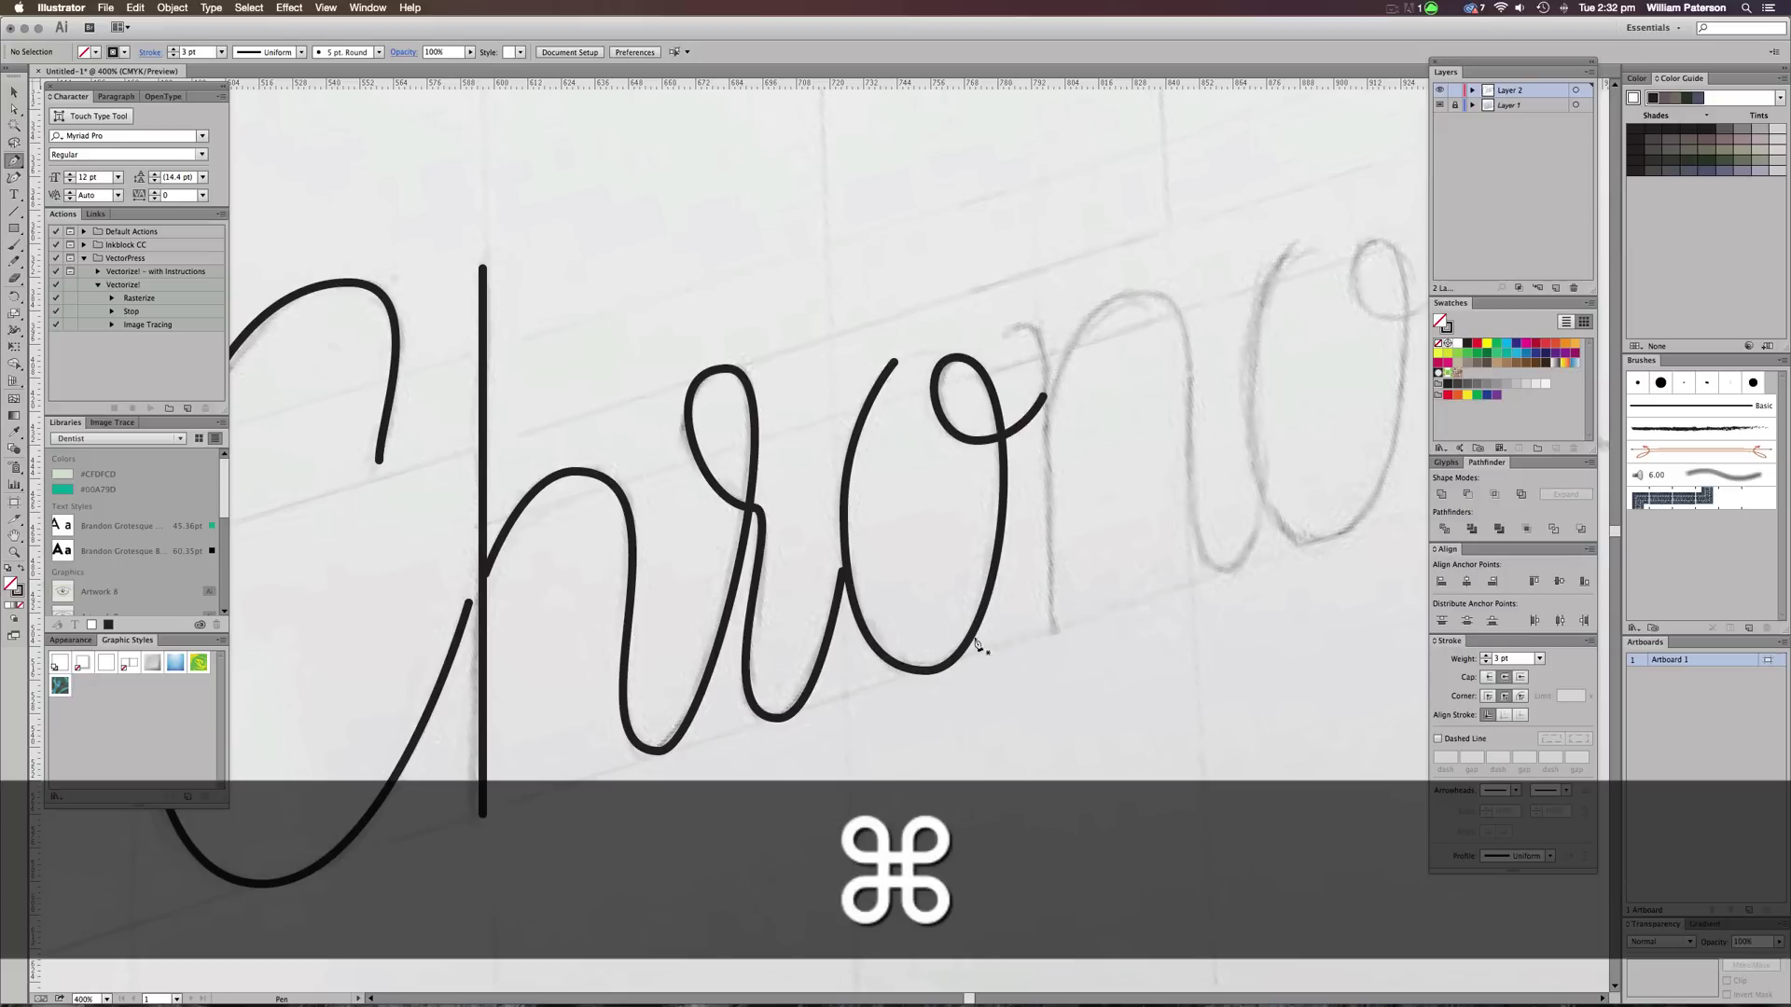
pyautogui.press('super+a')
pyautogui.click(1070, 592)
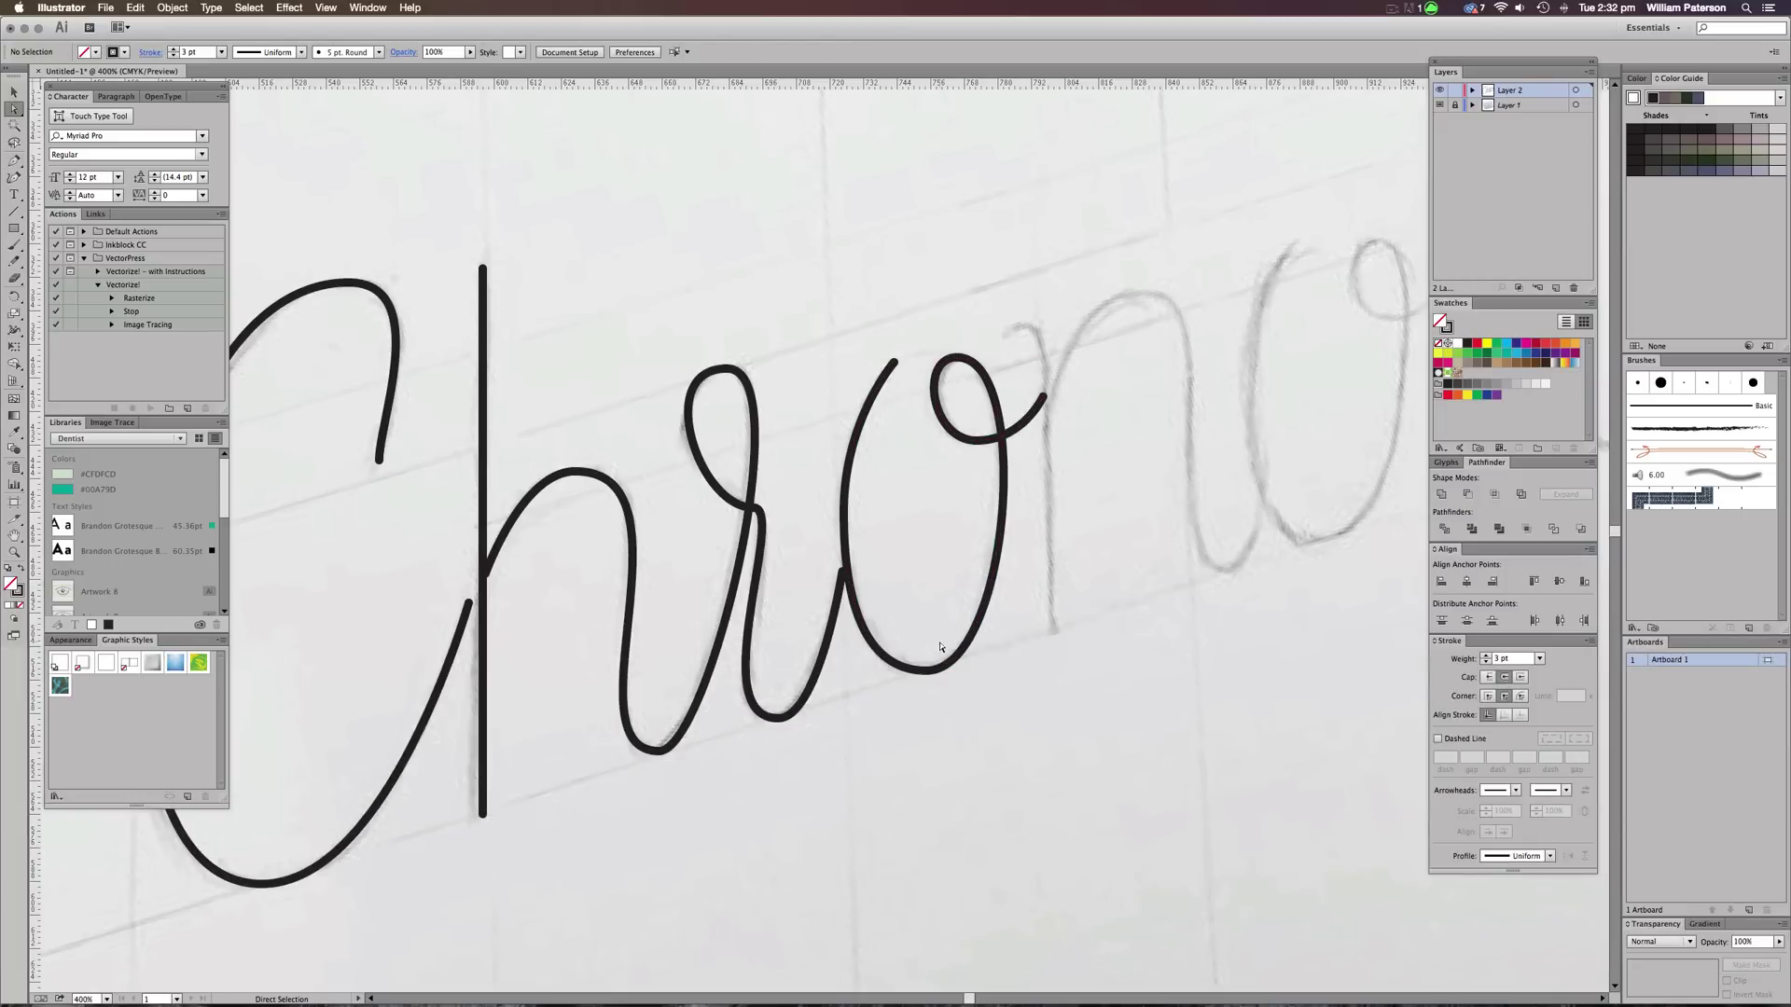
# Lengthen the right handle of the first o's base anchor slightly with the Direct Selection tool, and deselect the path
pyautogui.click(951, 673)
pyautogui.click(895, 577)
pyautogui.click(929, 670)
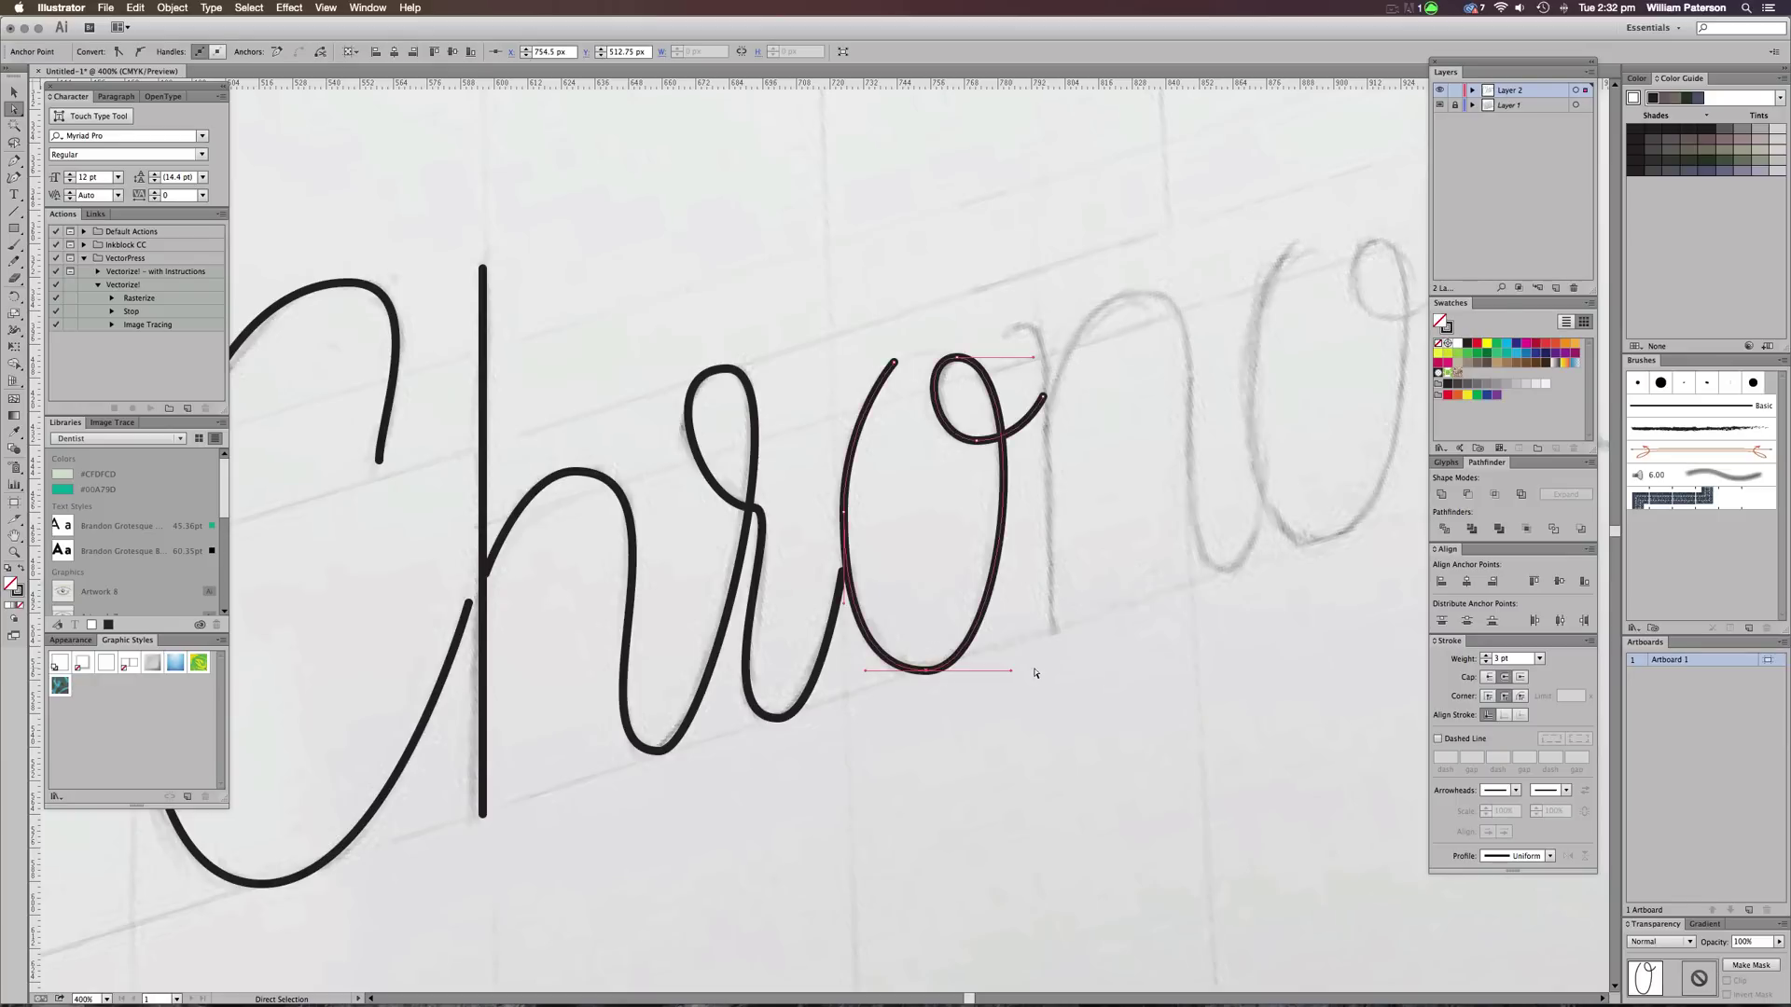
pyautogui.moveTo(1011, 671)
pyautogui.mouseDown()
pyautogui.moveTo(989, 672)
pyautogui.moveTo(1016, 674)
pyautogui.mouseUp()
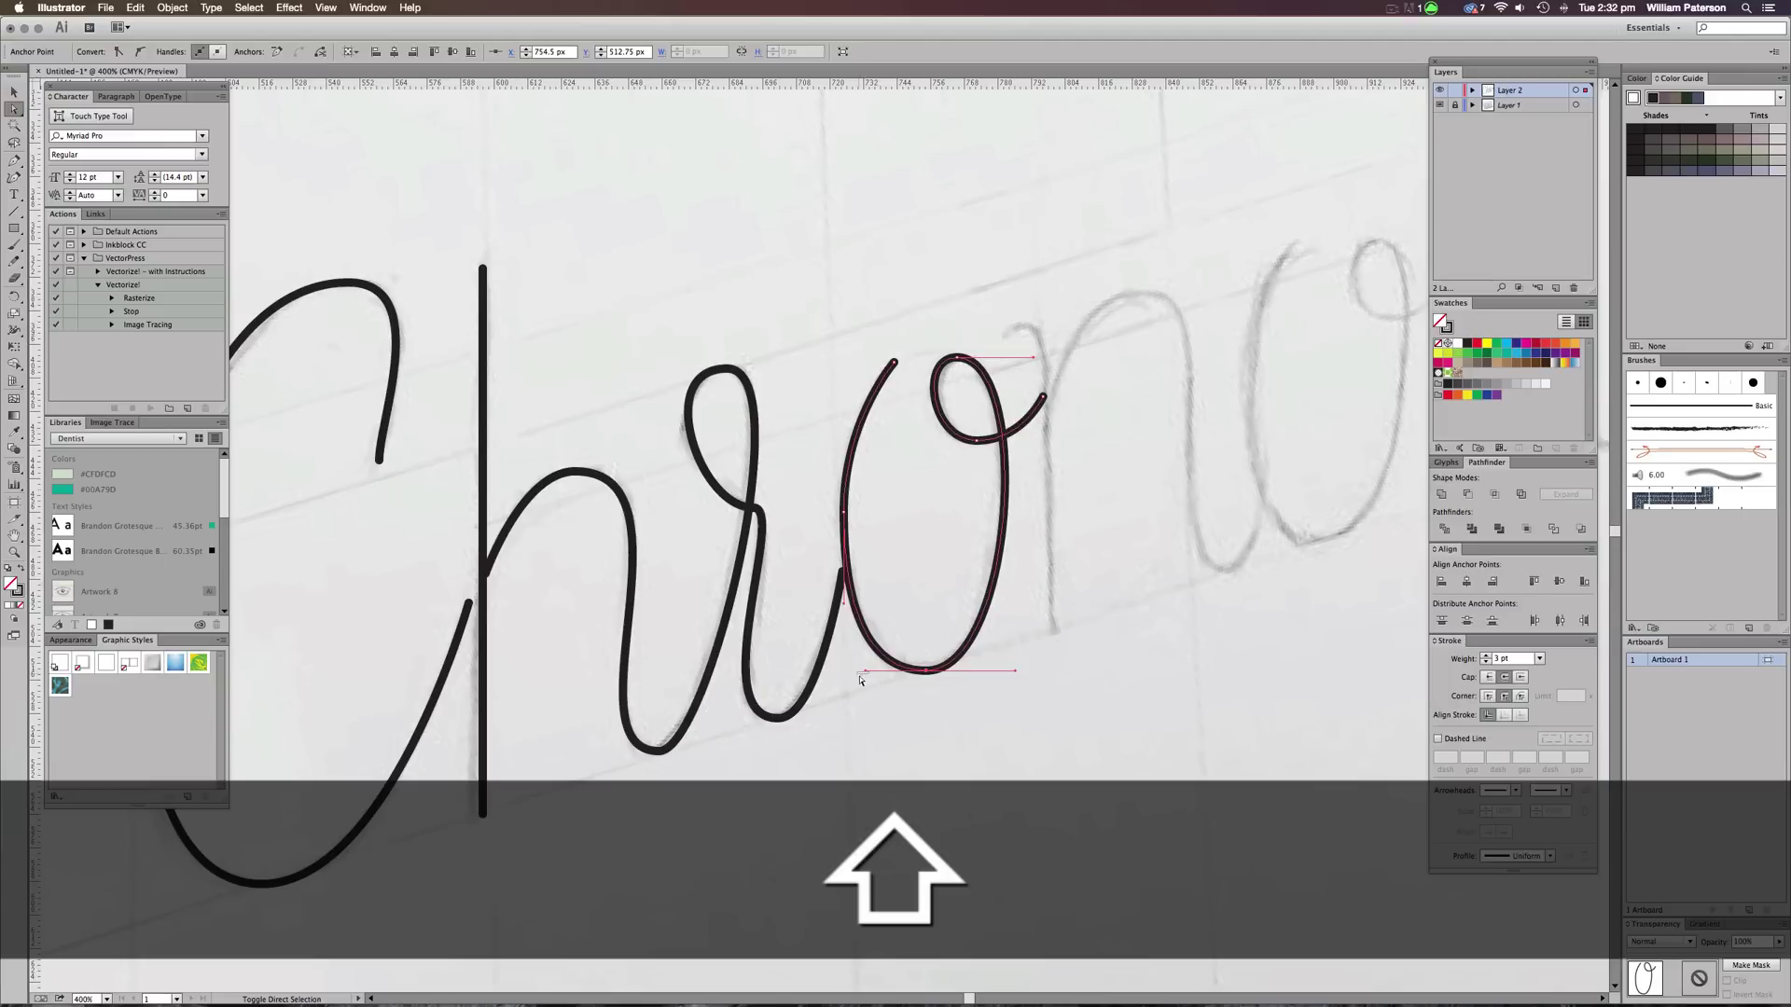
pyautogui.click(931, 608)
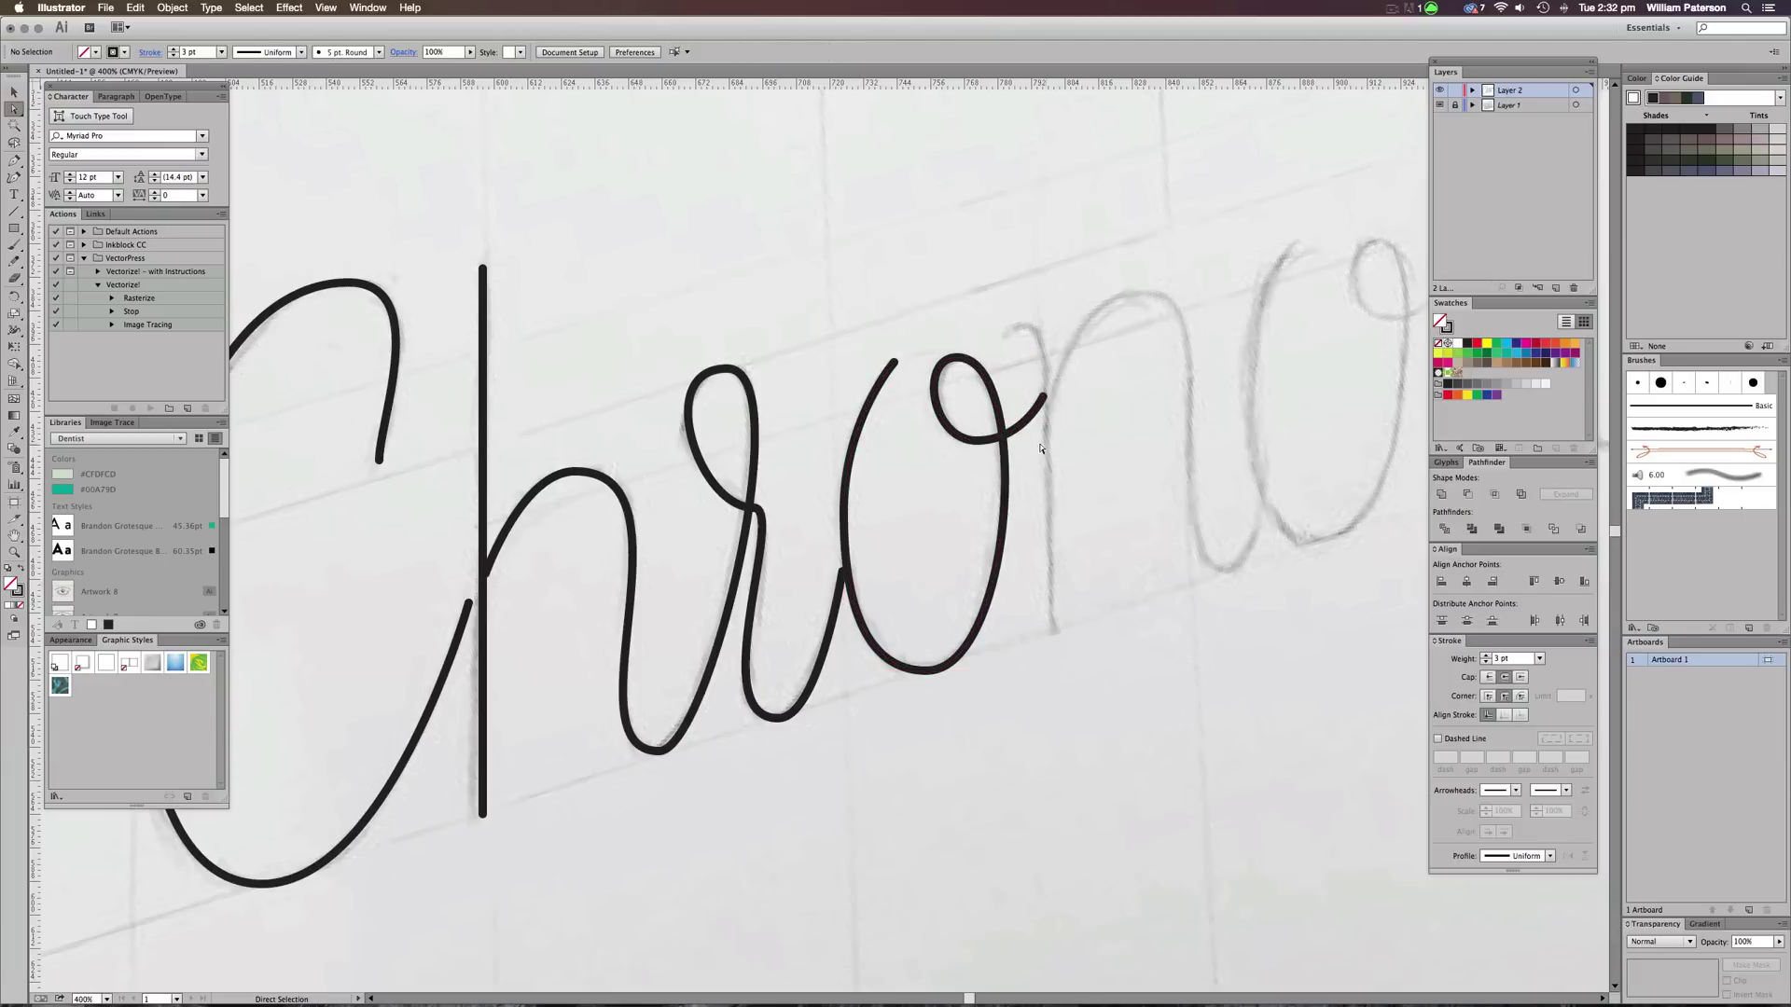
# Trace the n's hooked top and straight stem down to its base as a new Pen tool path, and deselect it
pyautogui.moveTo(1081, 524); pyautogui.dragTo(1008, 553)
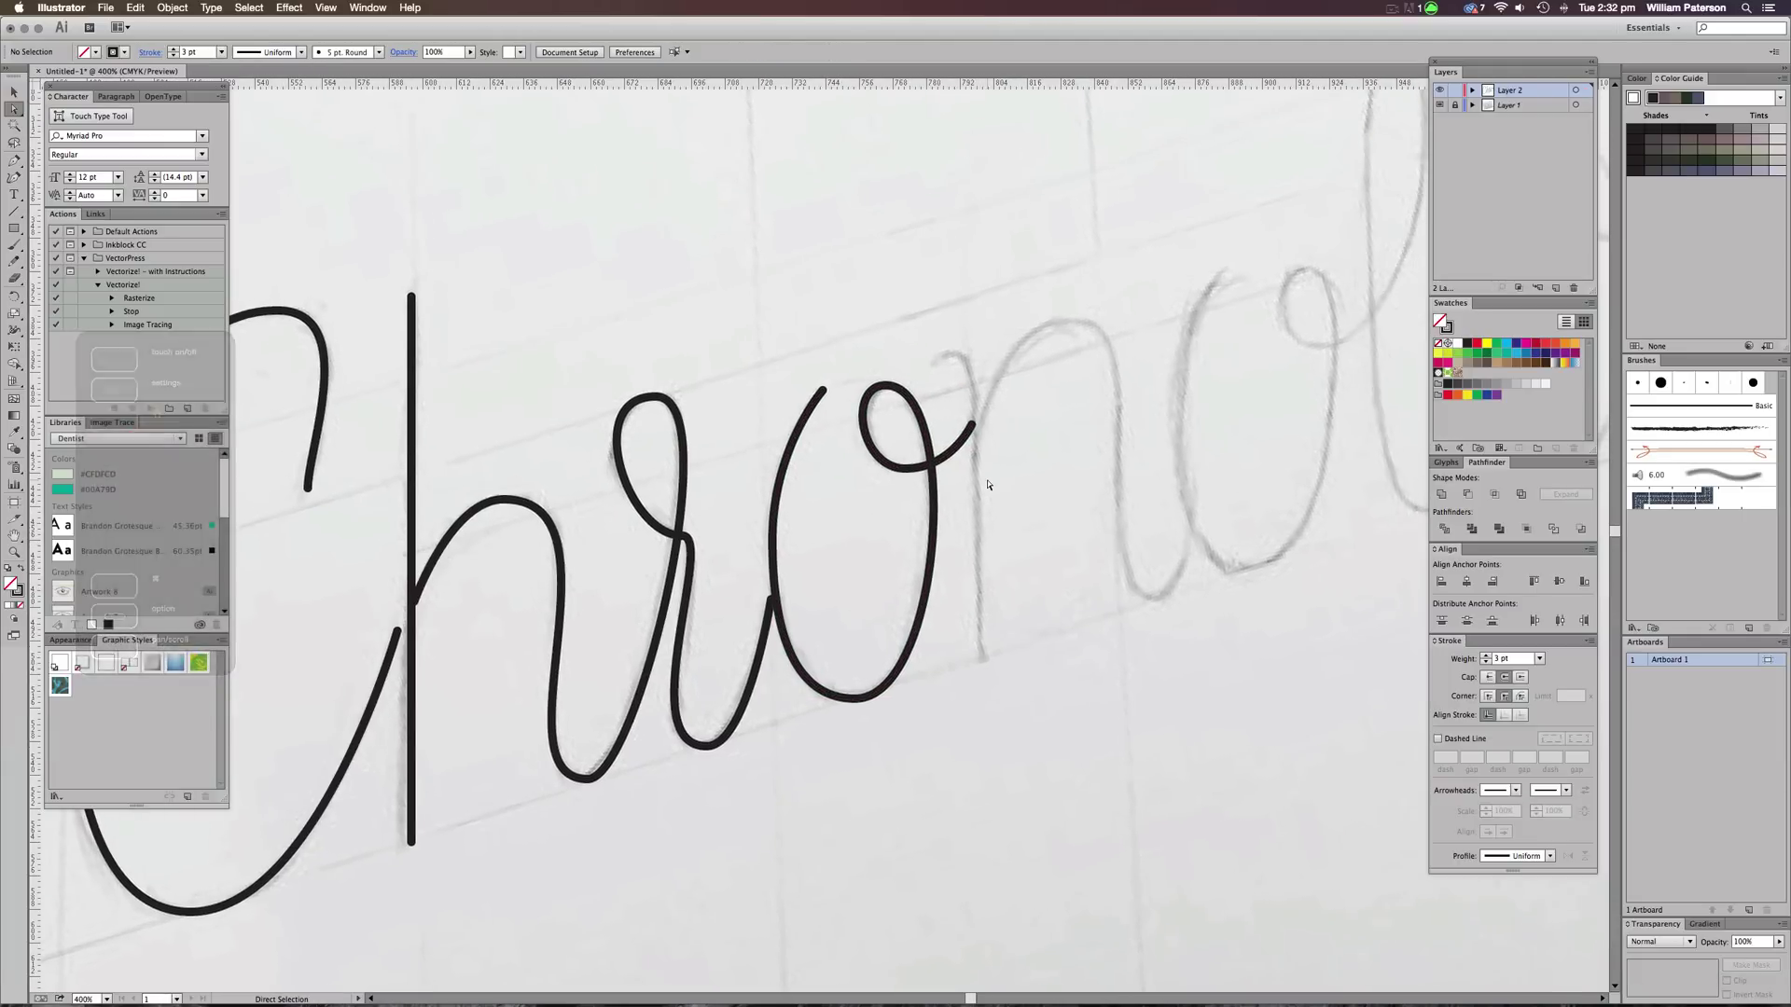
pyautogui.press('p')
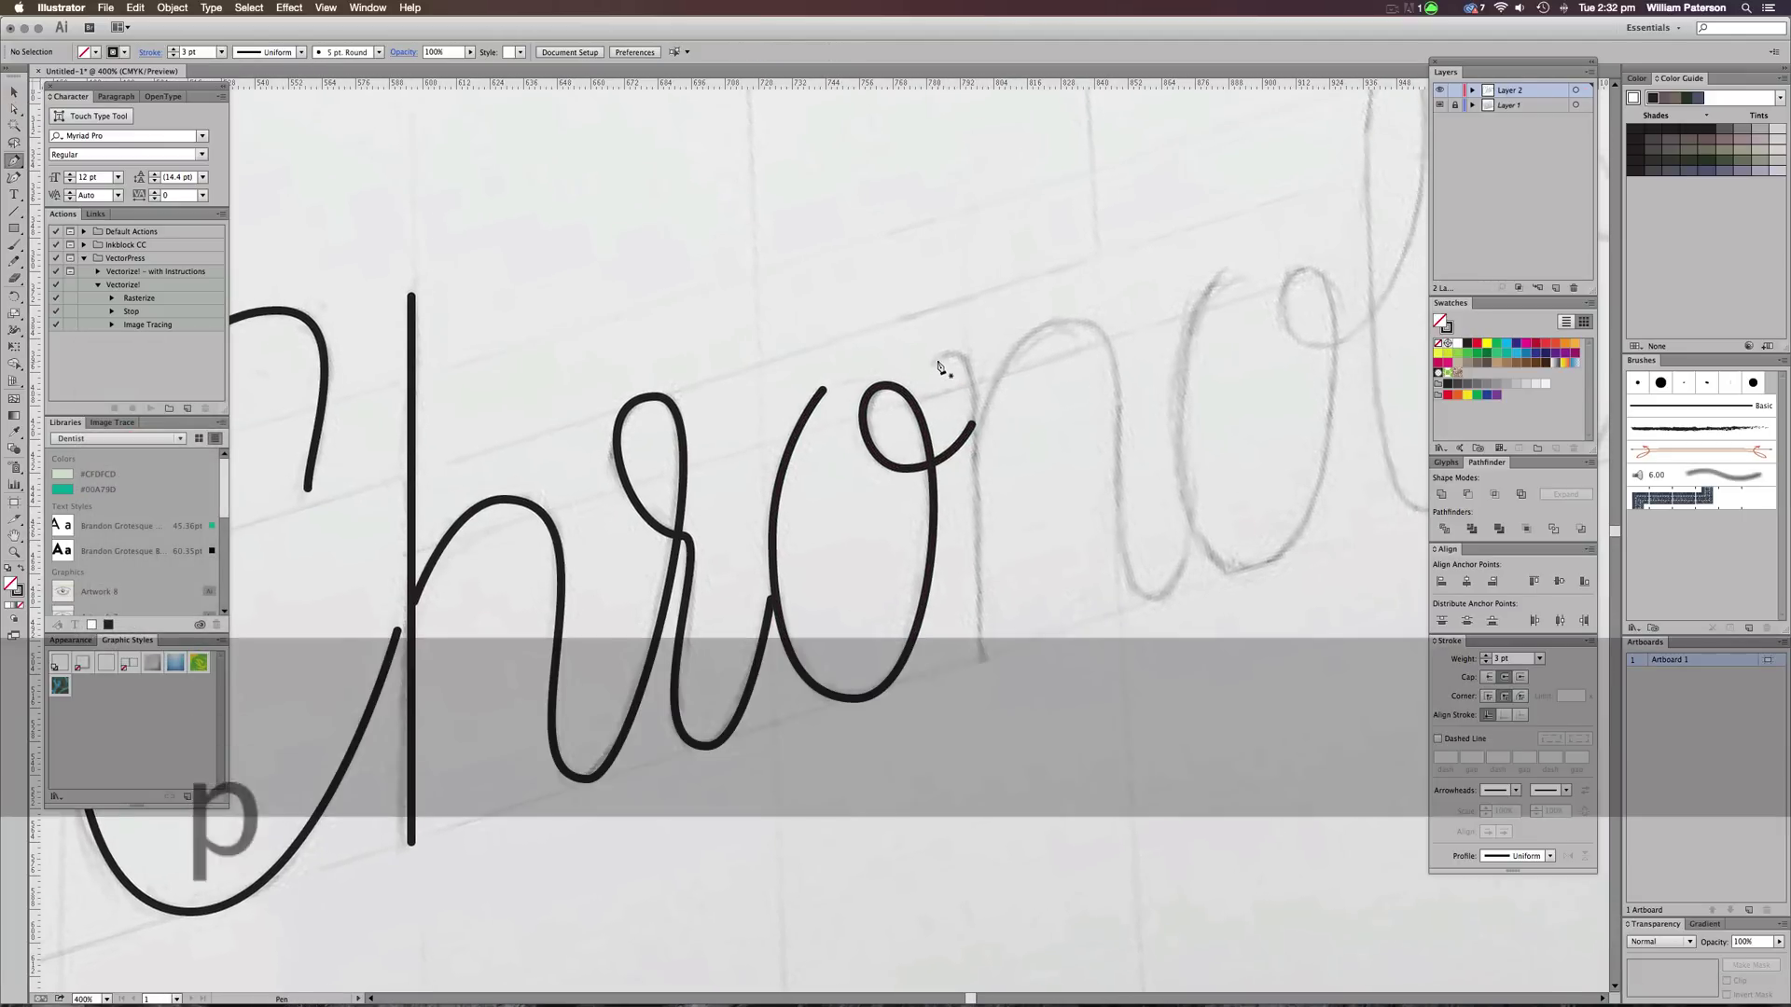
pyautogui.moveTo(932, 361); pyautogui.dragTo(978, 475)
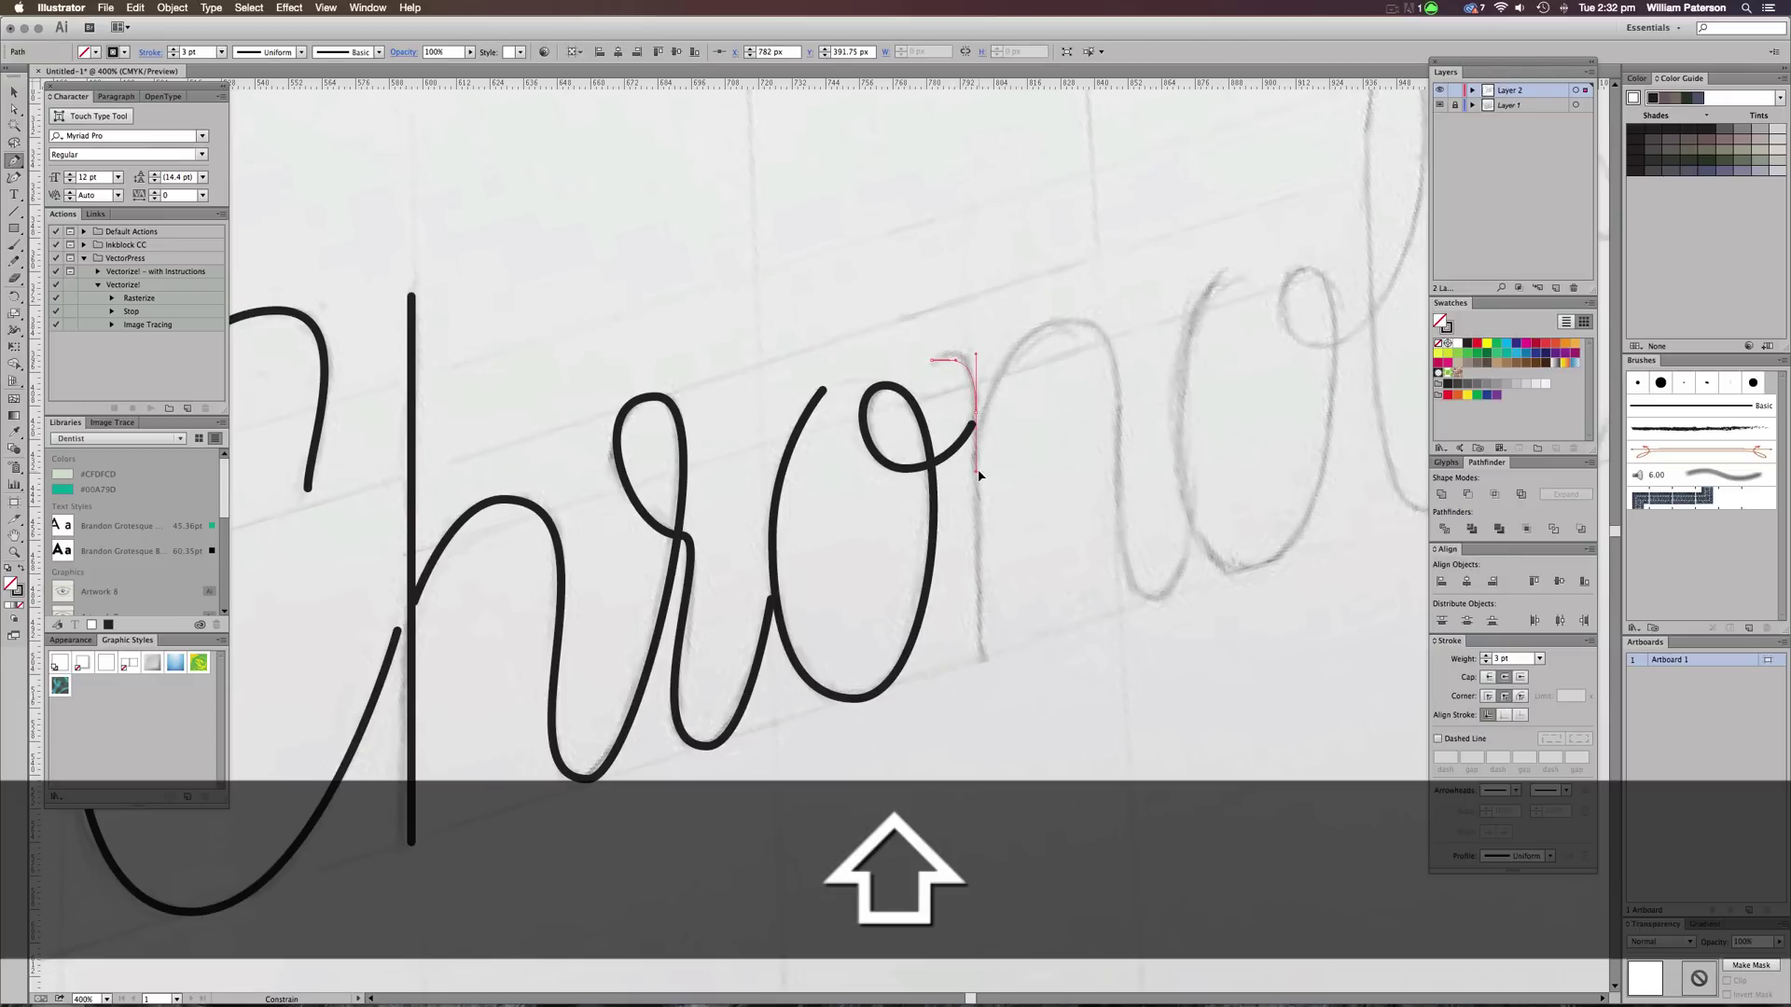
pyautogui.moveTo(982, 659); pyautogui.dragTo(1016, 621)
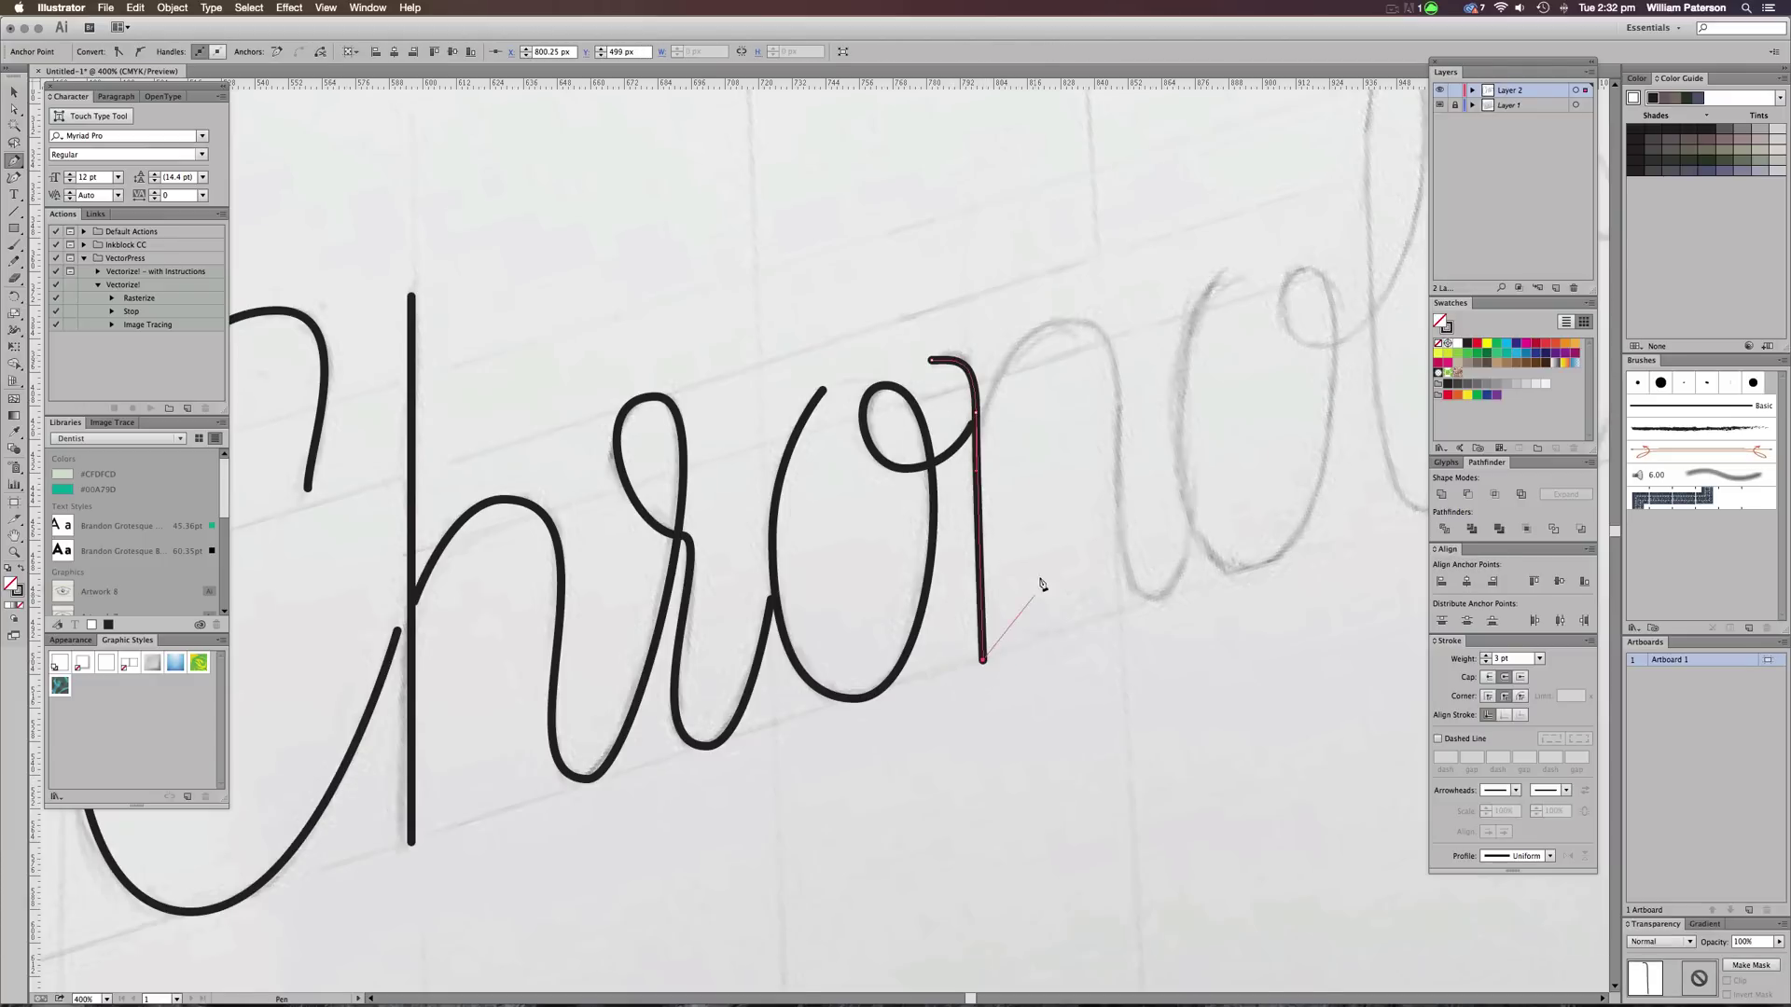
pyautogui.keyDown('super'); pyautogui.click(1163, 444); pyautogui.keyUp('super')
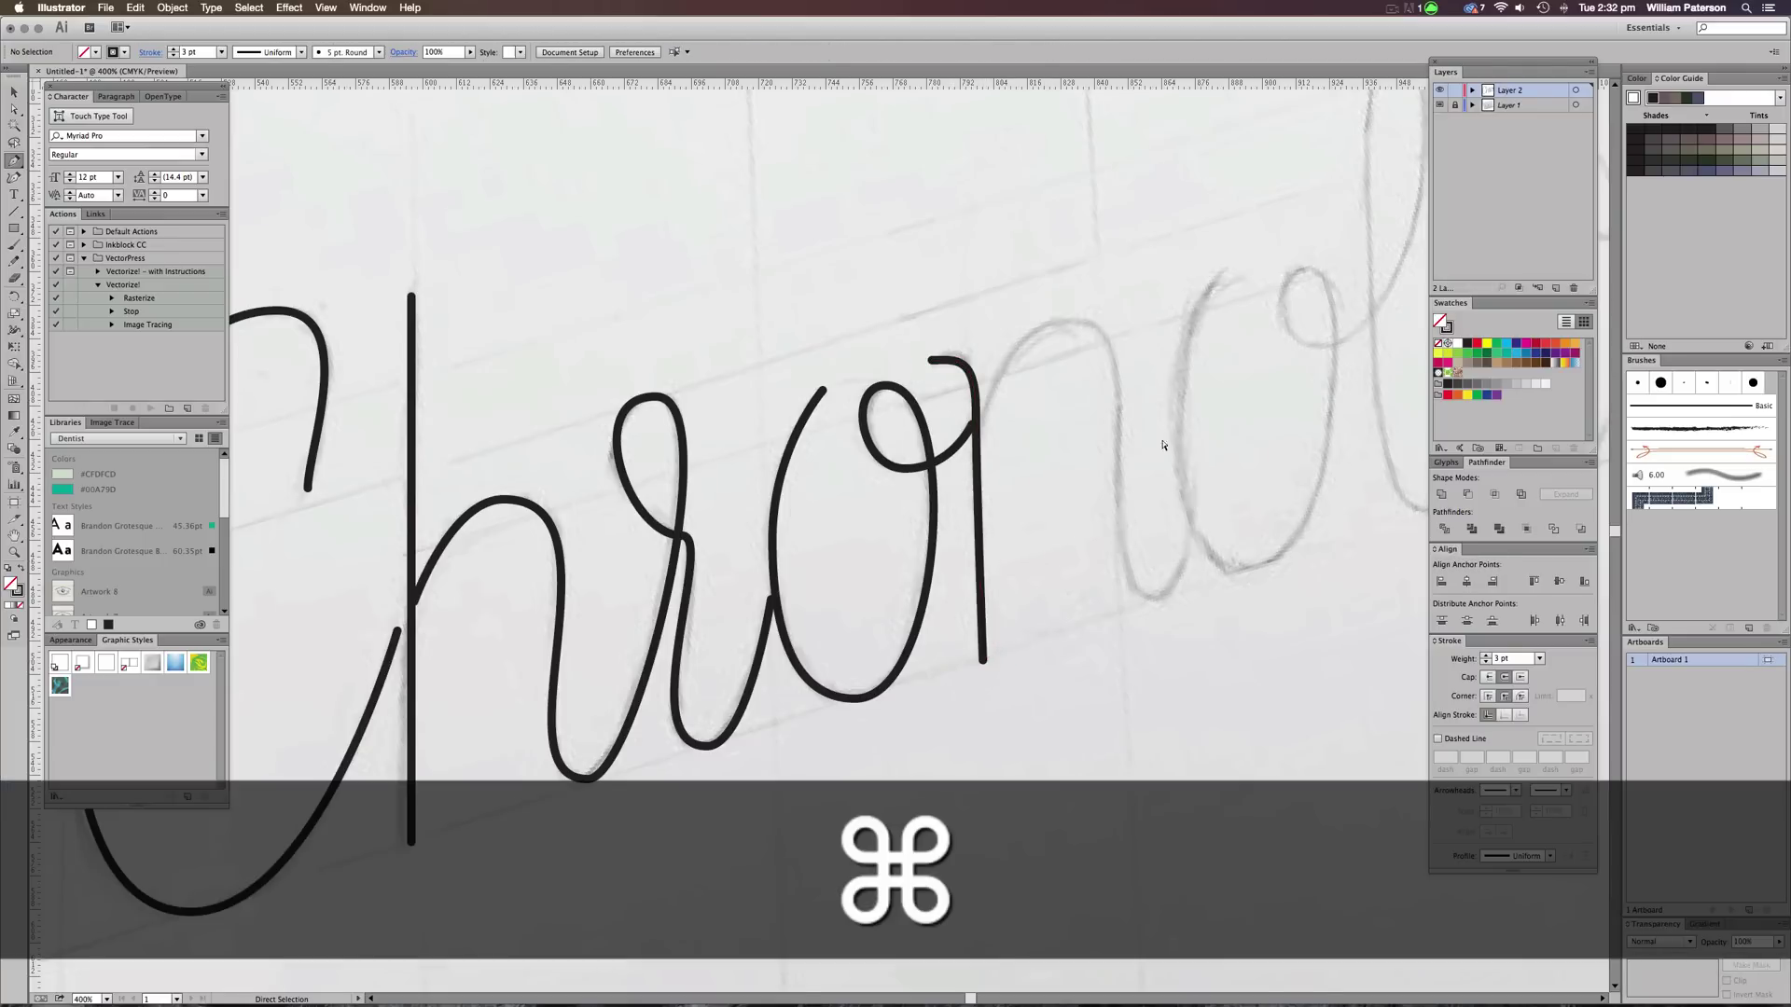
# Trace the n's arch from the stem down to its base with an adjusted crest handle, and end it on the second o's sketched left side
pyautogui.click(977, 425)
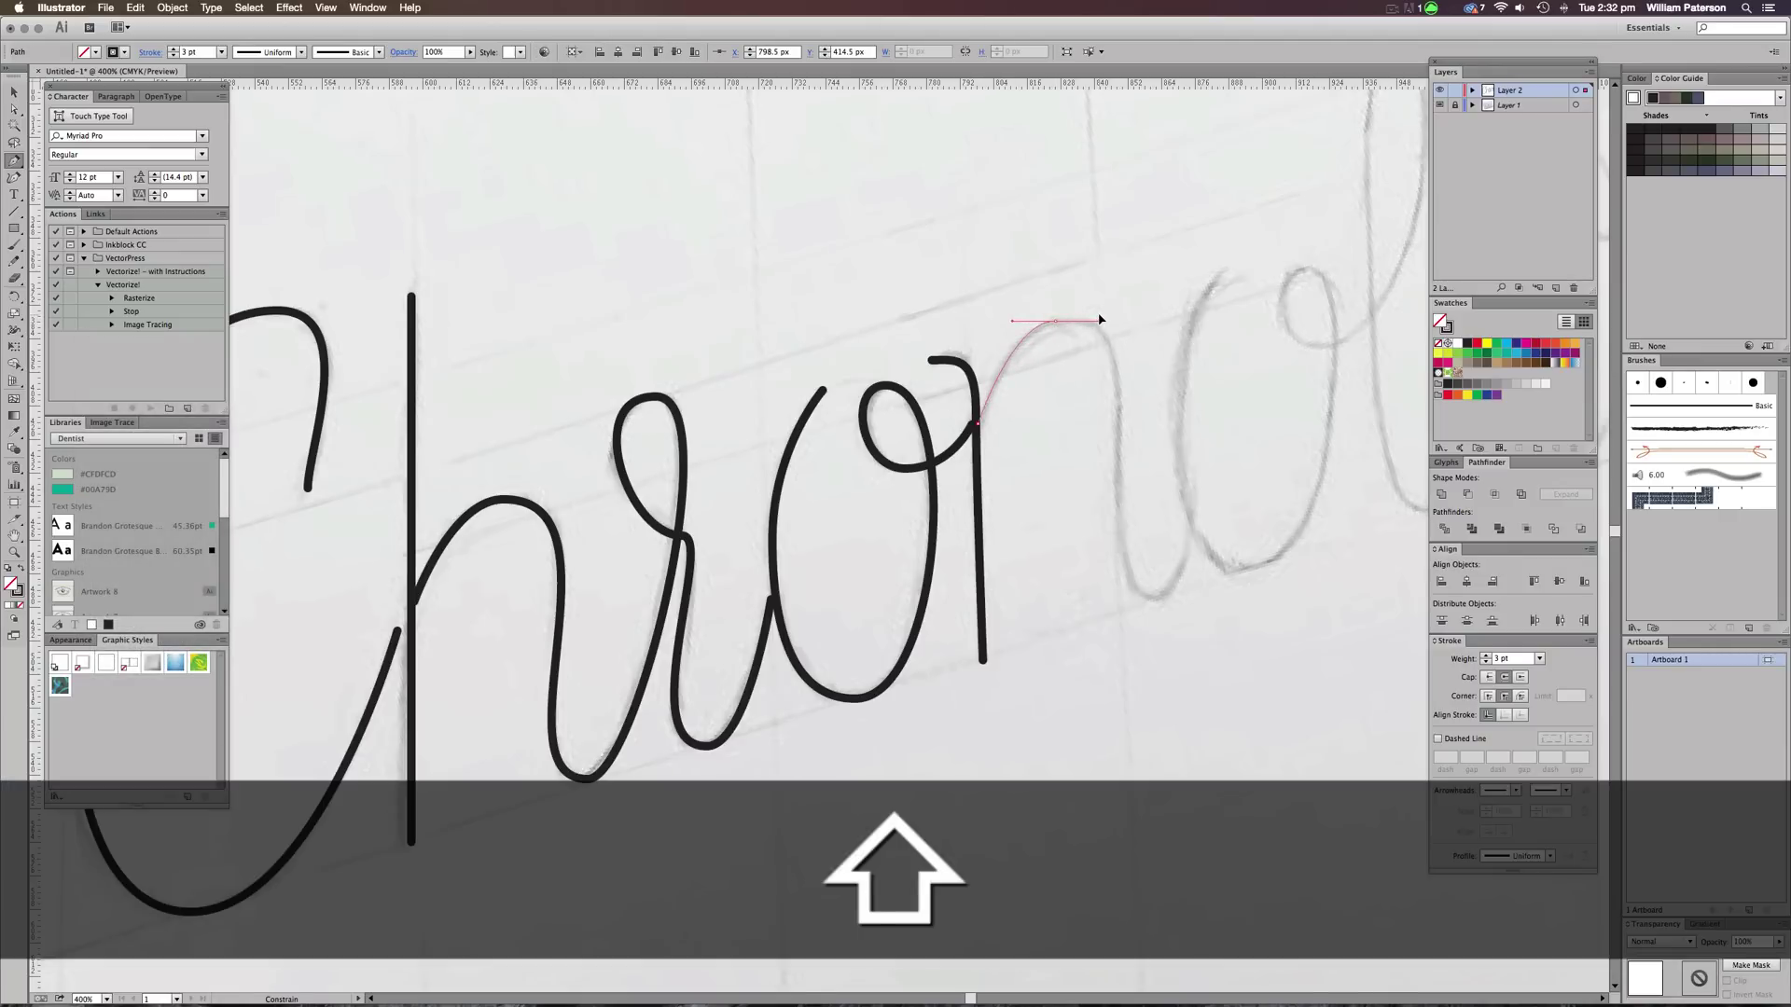
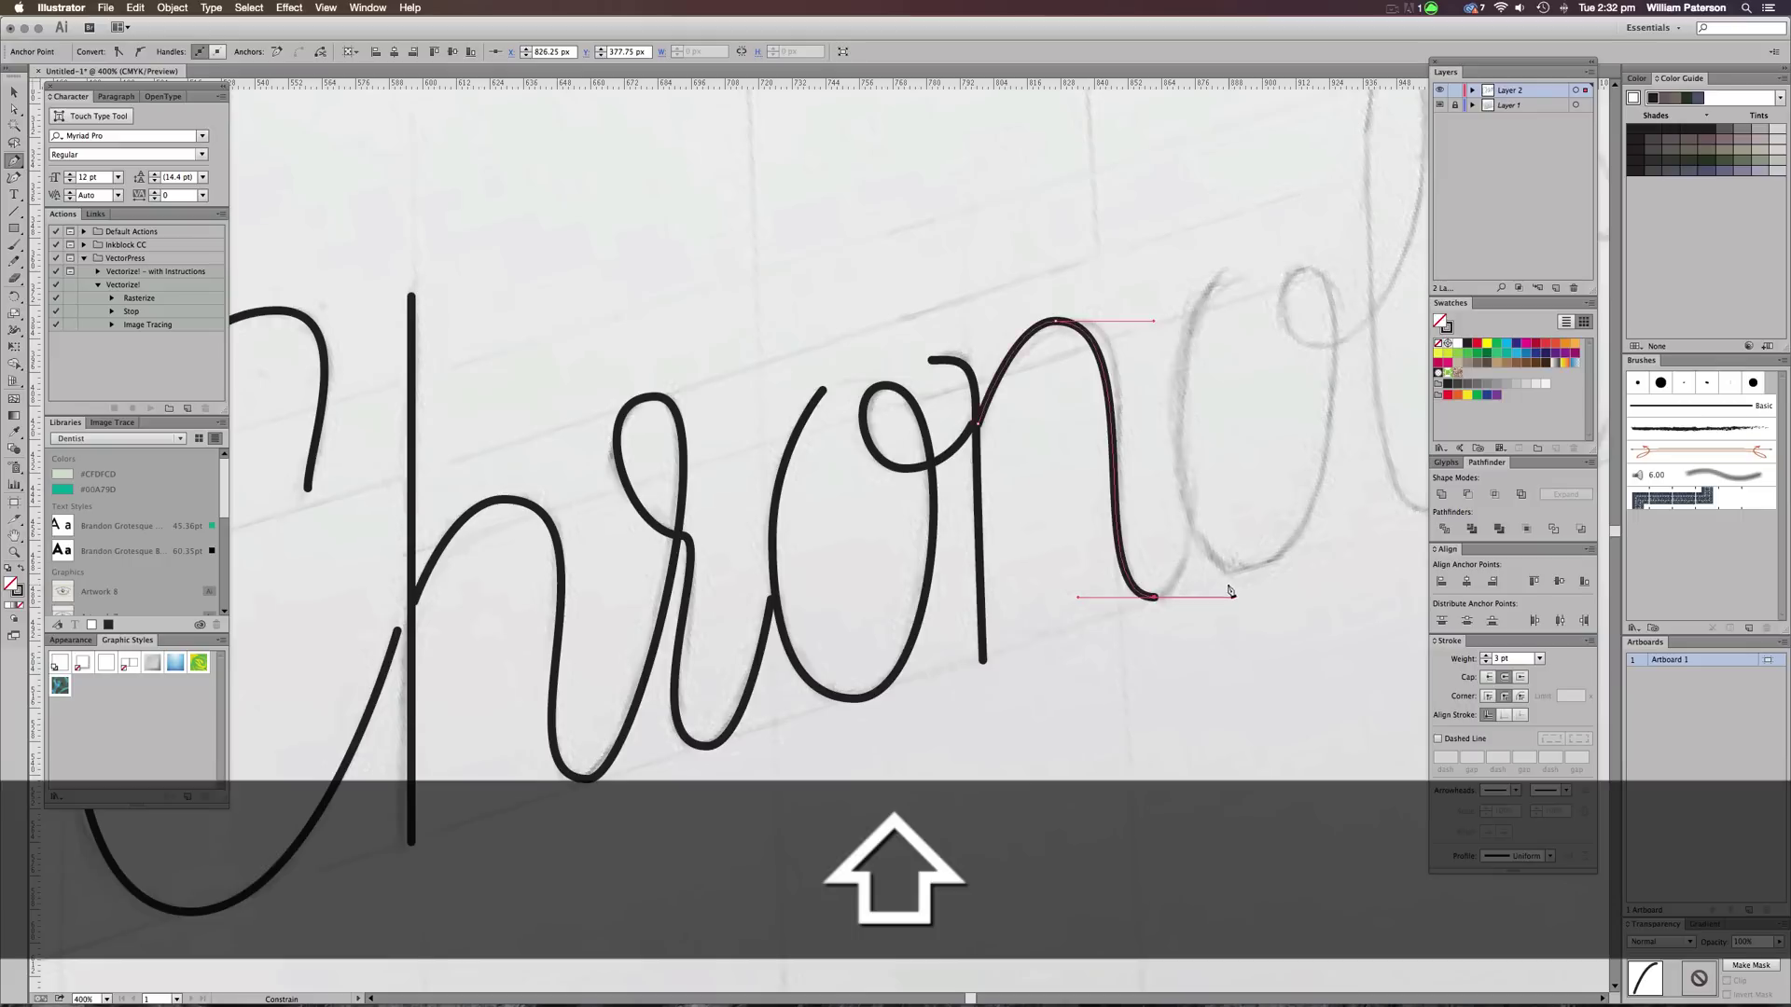
pyautogui.moveTo(1153, 321); pyautogui.dragTo(1170, 322)
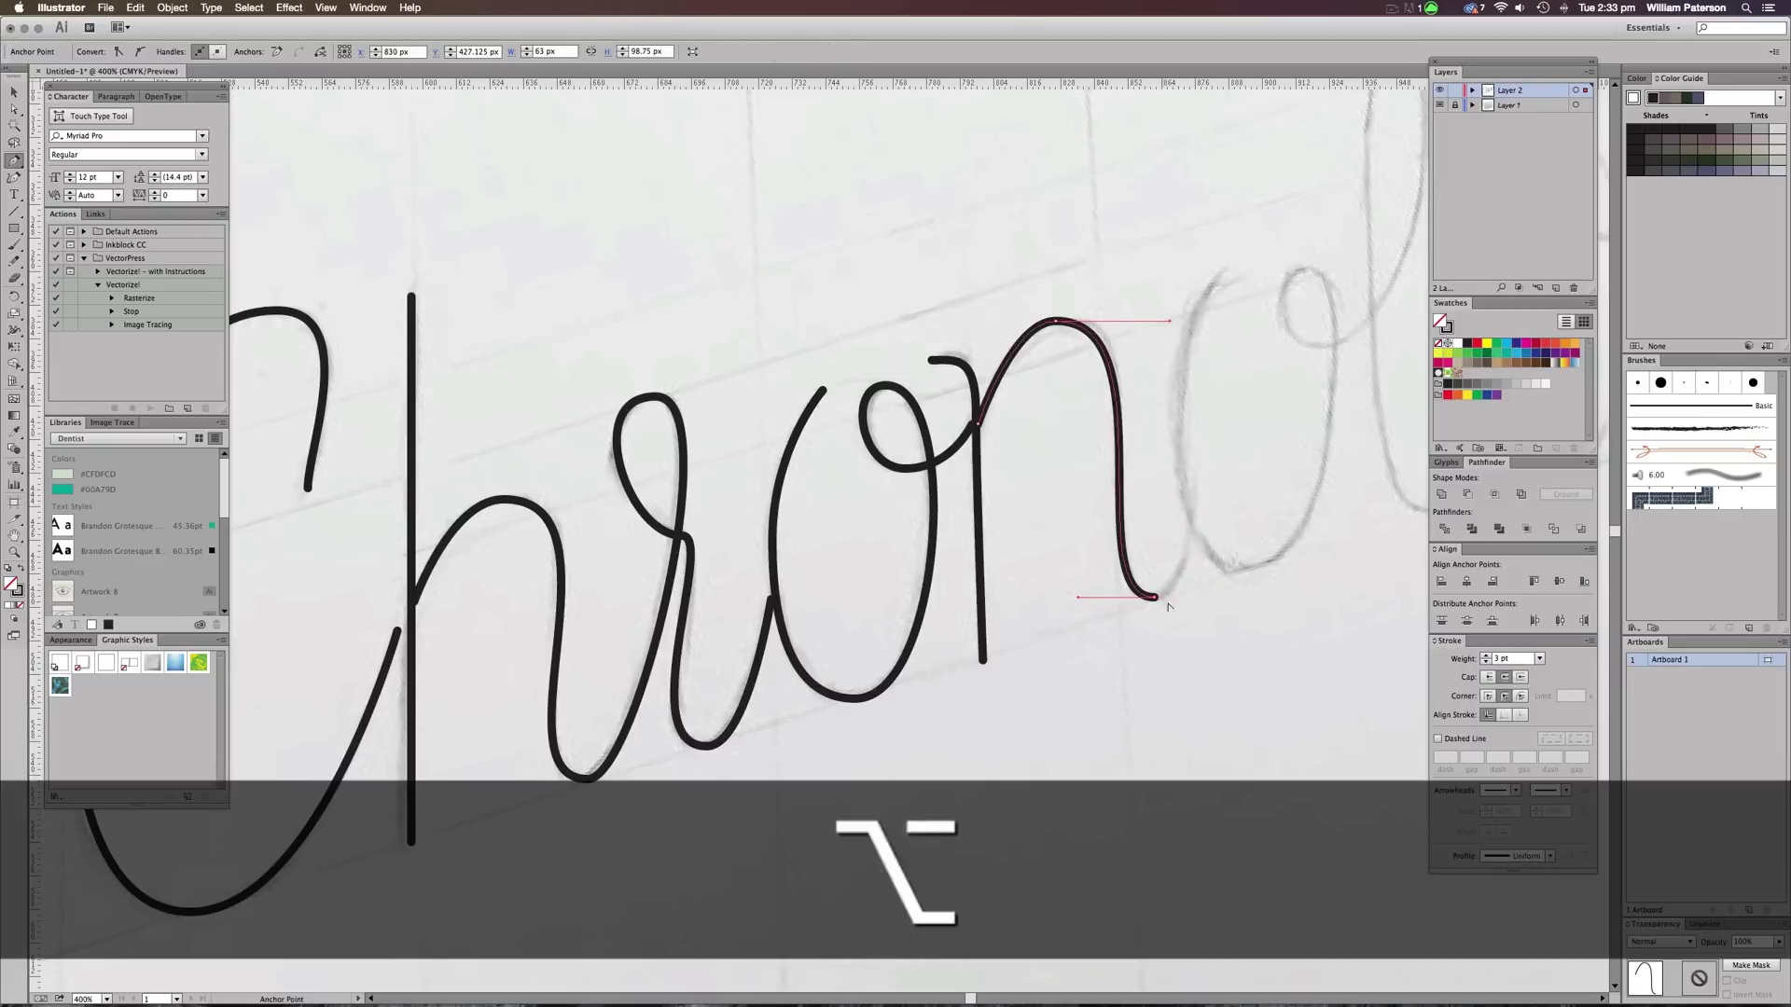
pyautogui.moveTo(1155, 605); pyautogui.dragTo(1196, 599)
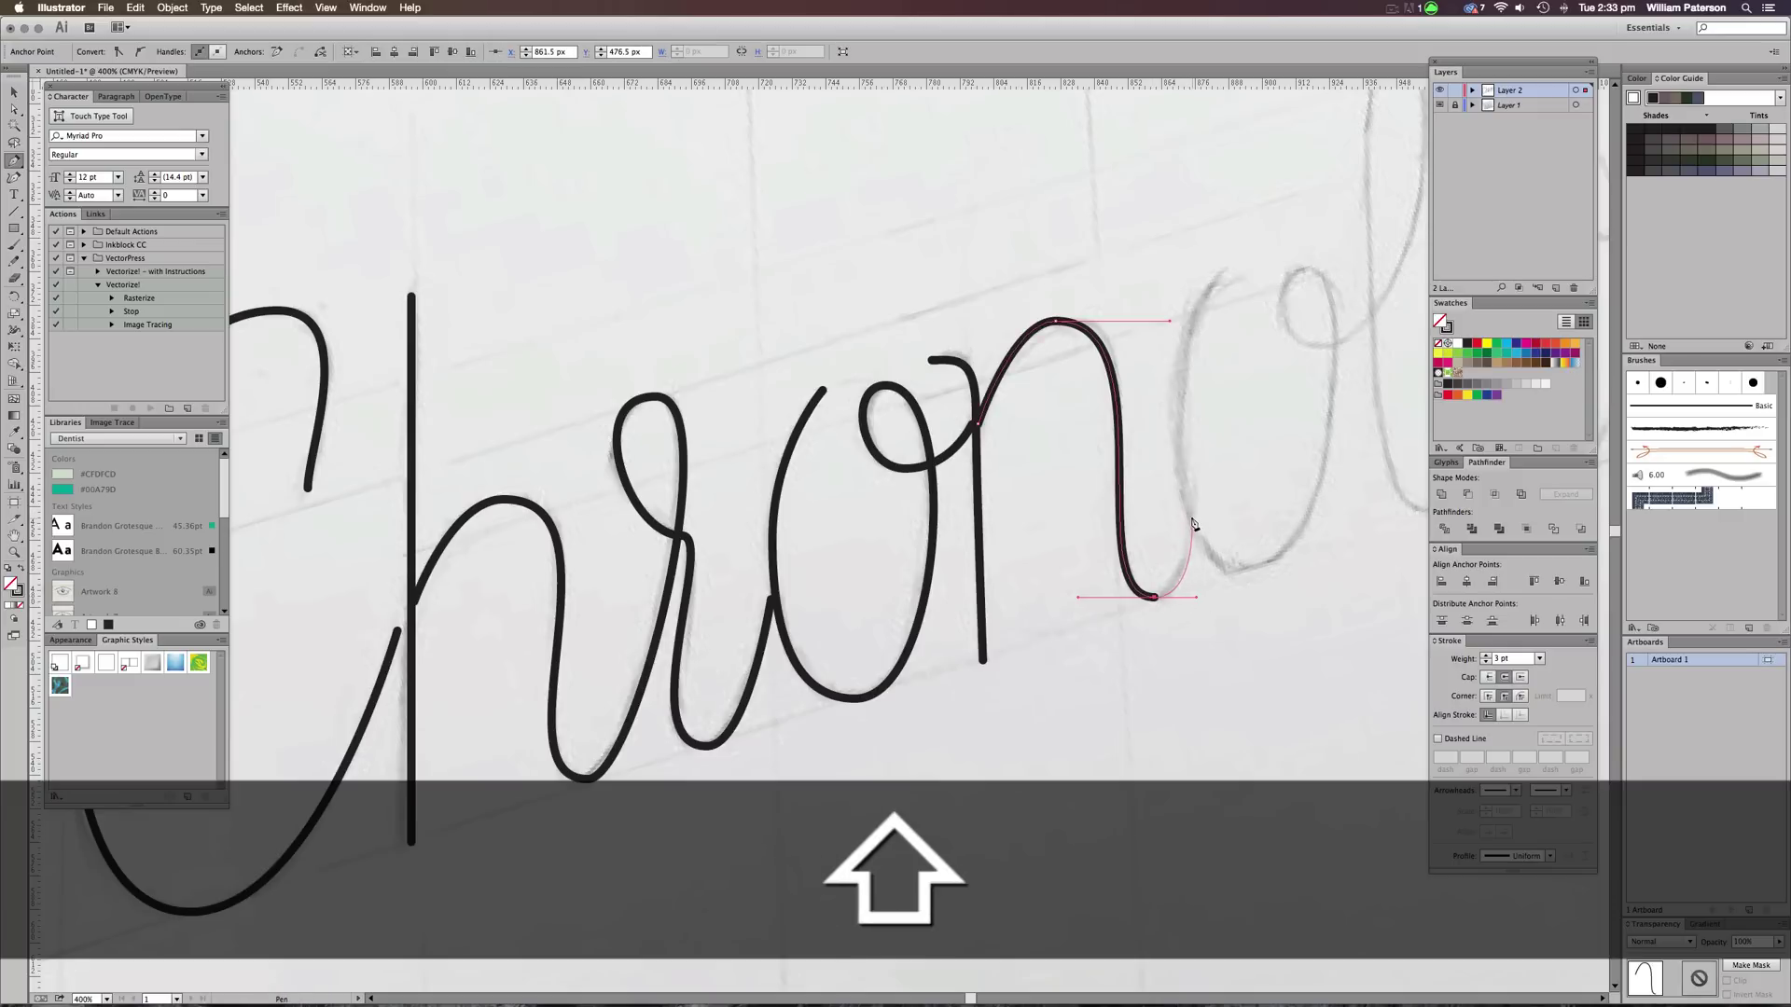
pyautogui.click(1191, 518)
pyautogui.keyDown('super'); pyautogui.click(1236, 498); pyautogui.keyUp('super')
# Copy the first traced o and place the pasted copy over the sketched second o after the n
pyautogui.press('v')
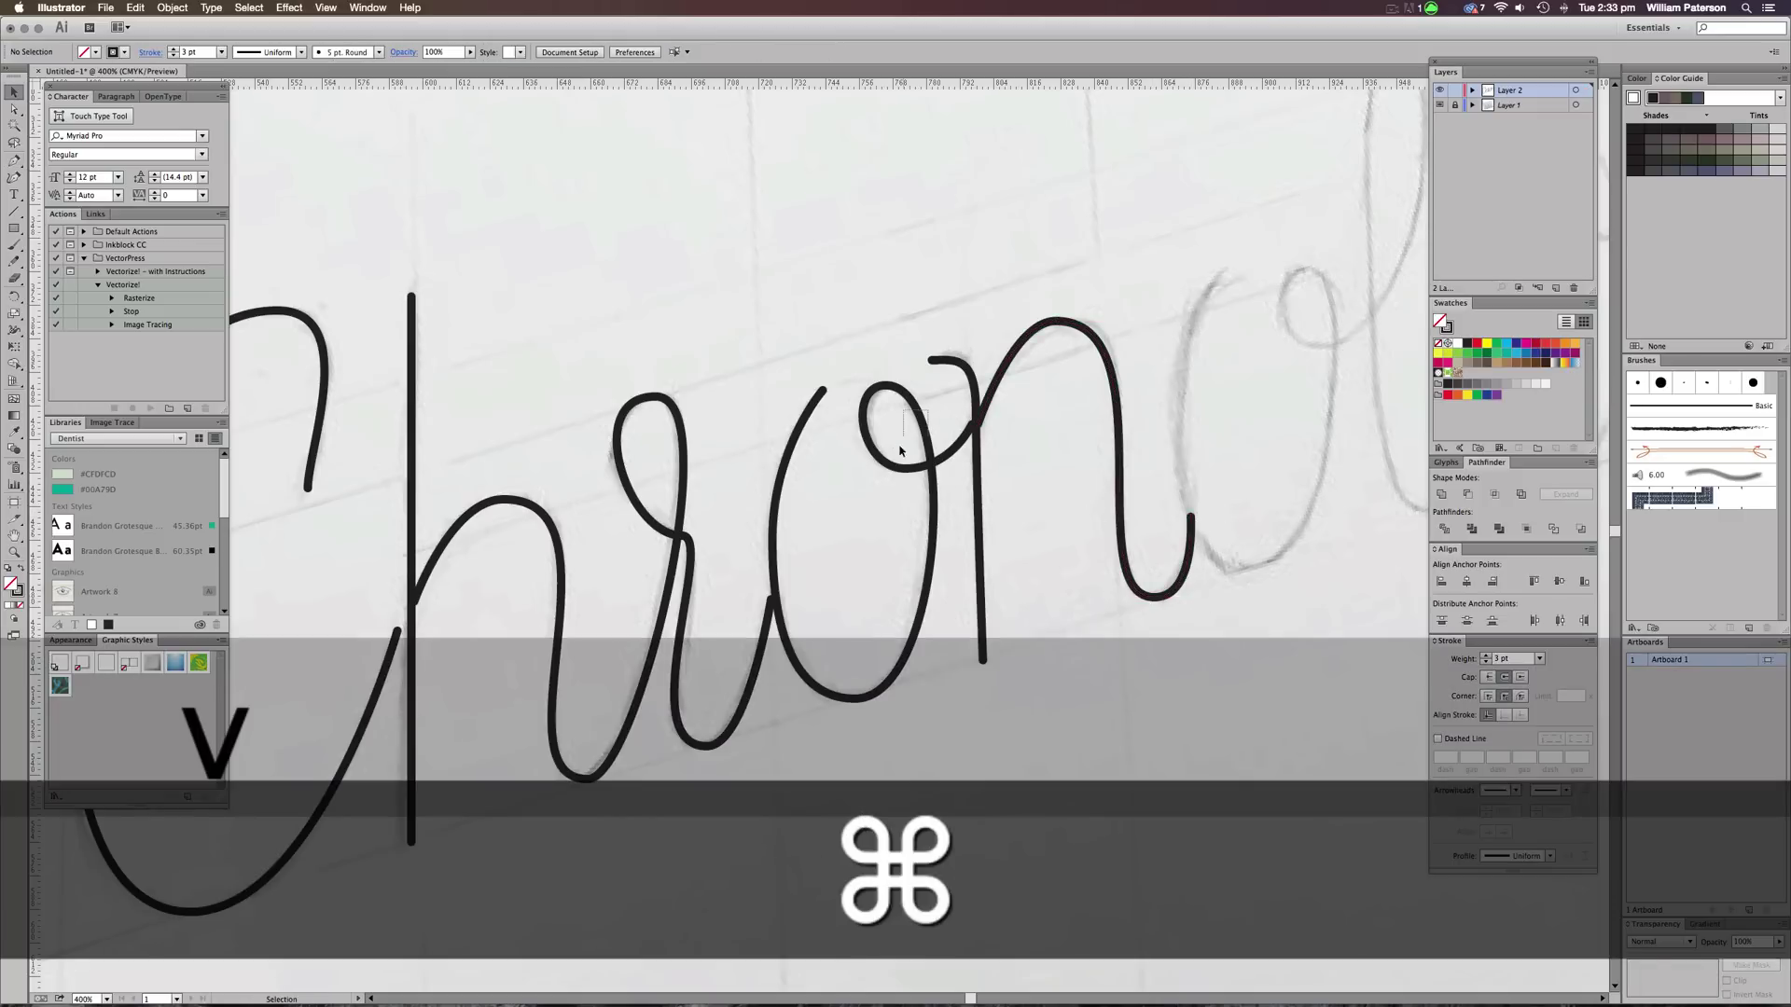
pyautogui.moveTo(899, 451); pyautogui.dragTo(898, 457)
pyautogui.moveTo(1211, 391); pyautogui.dragTo(958, 521)
pyautogui.press('super+c')
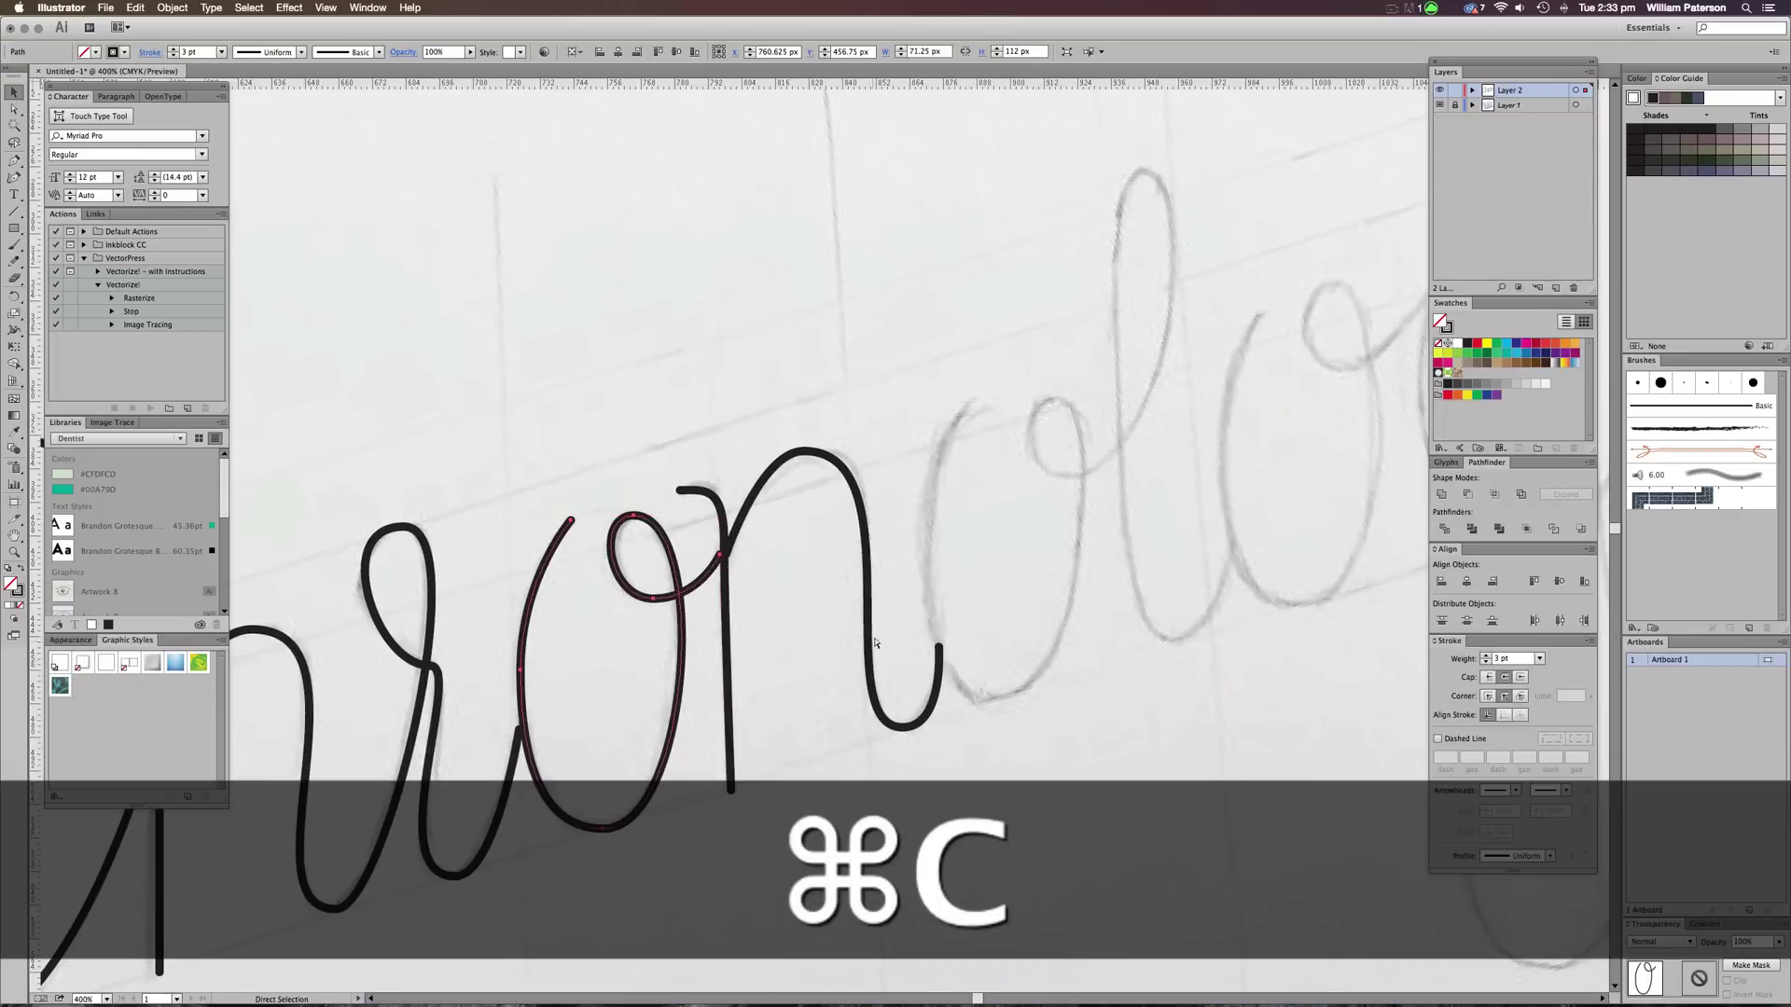
pyautogui.moveTo(709, 585); pyautogui.dragTo(1060, 485)
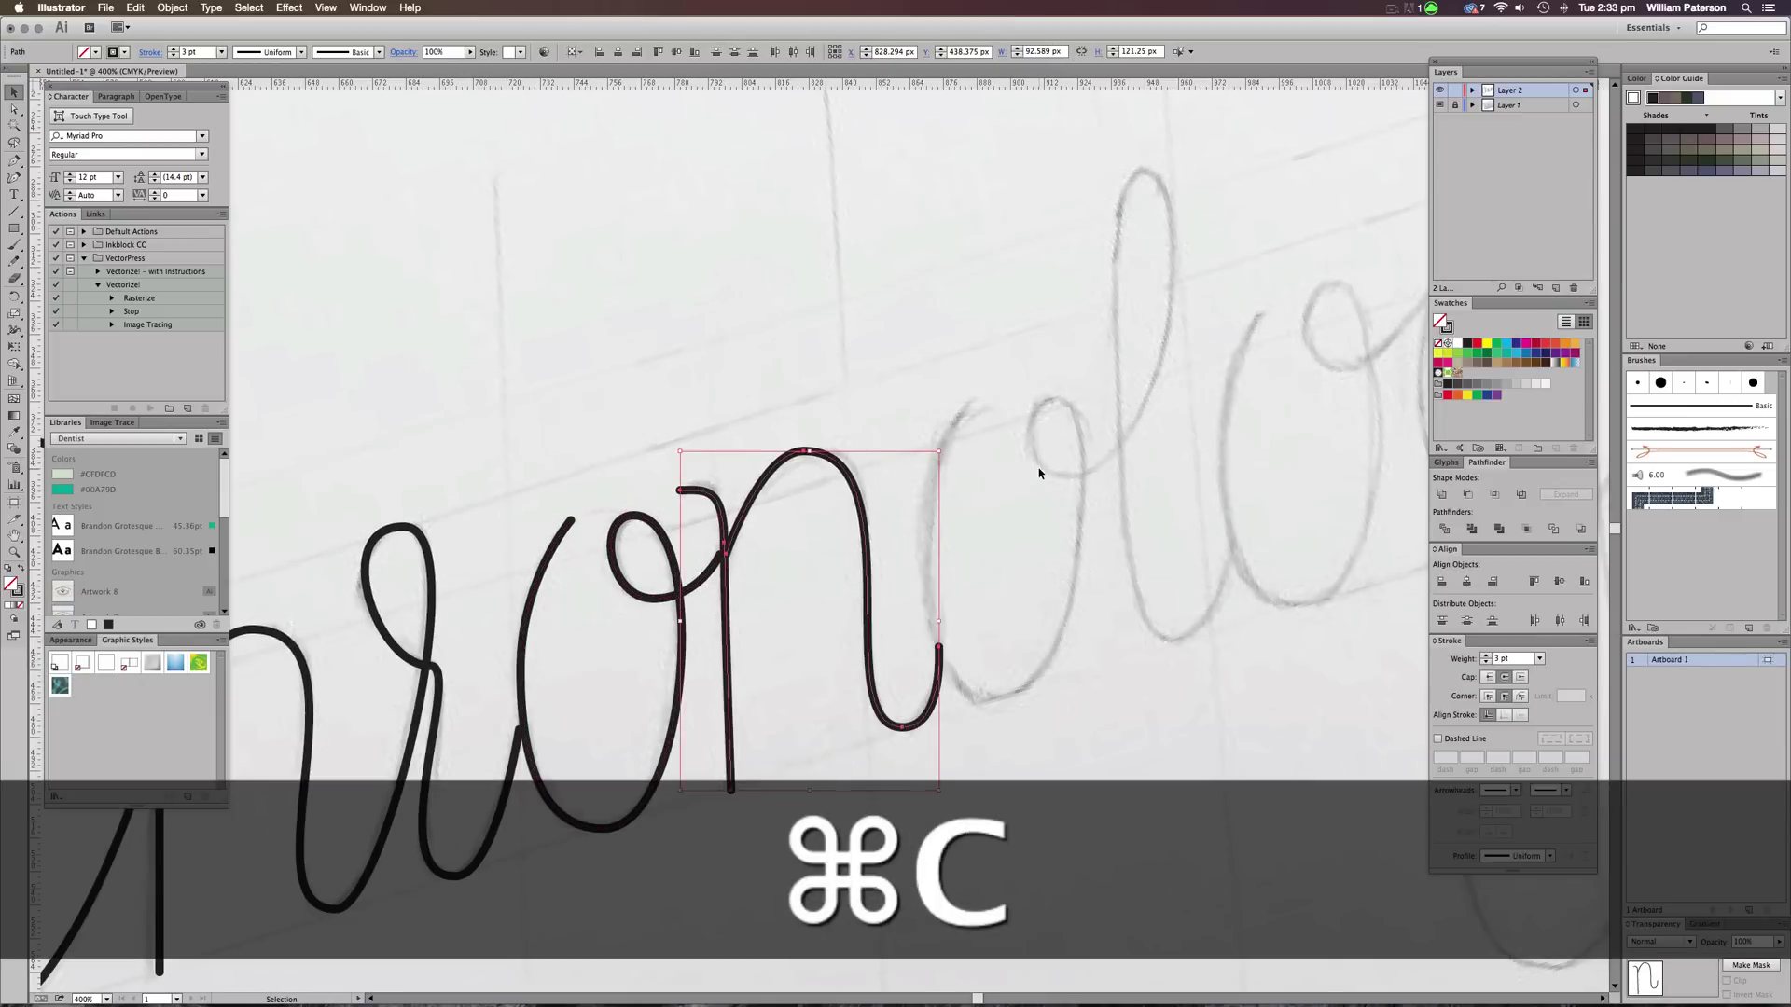
pyautogui.click(1039, 473)
pyautogui.press('super+v')
pyautogui.moveTo(900, 457); pyautogui.dragTo(1096, 464)
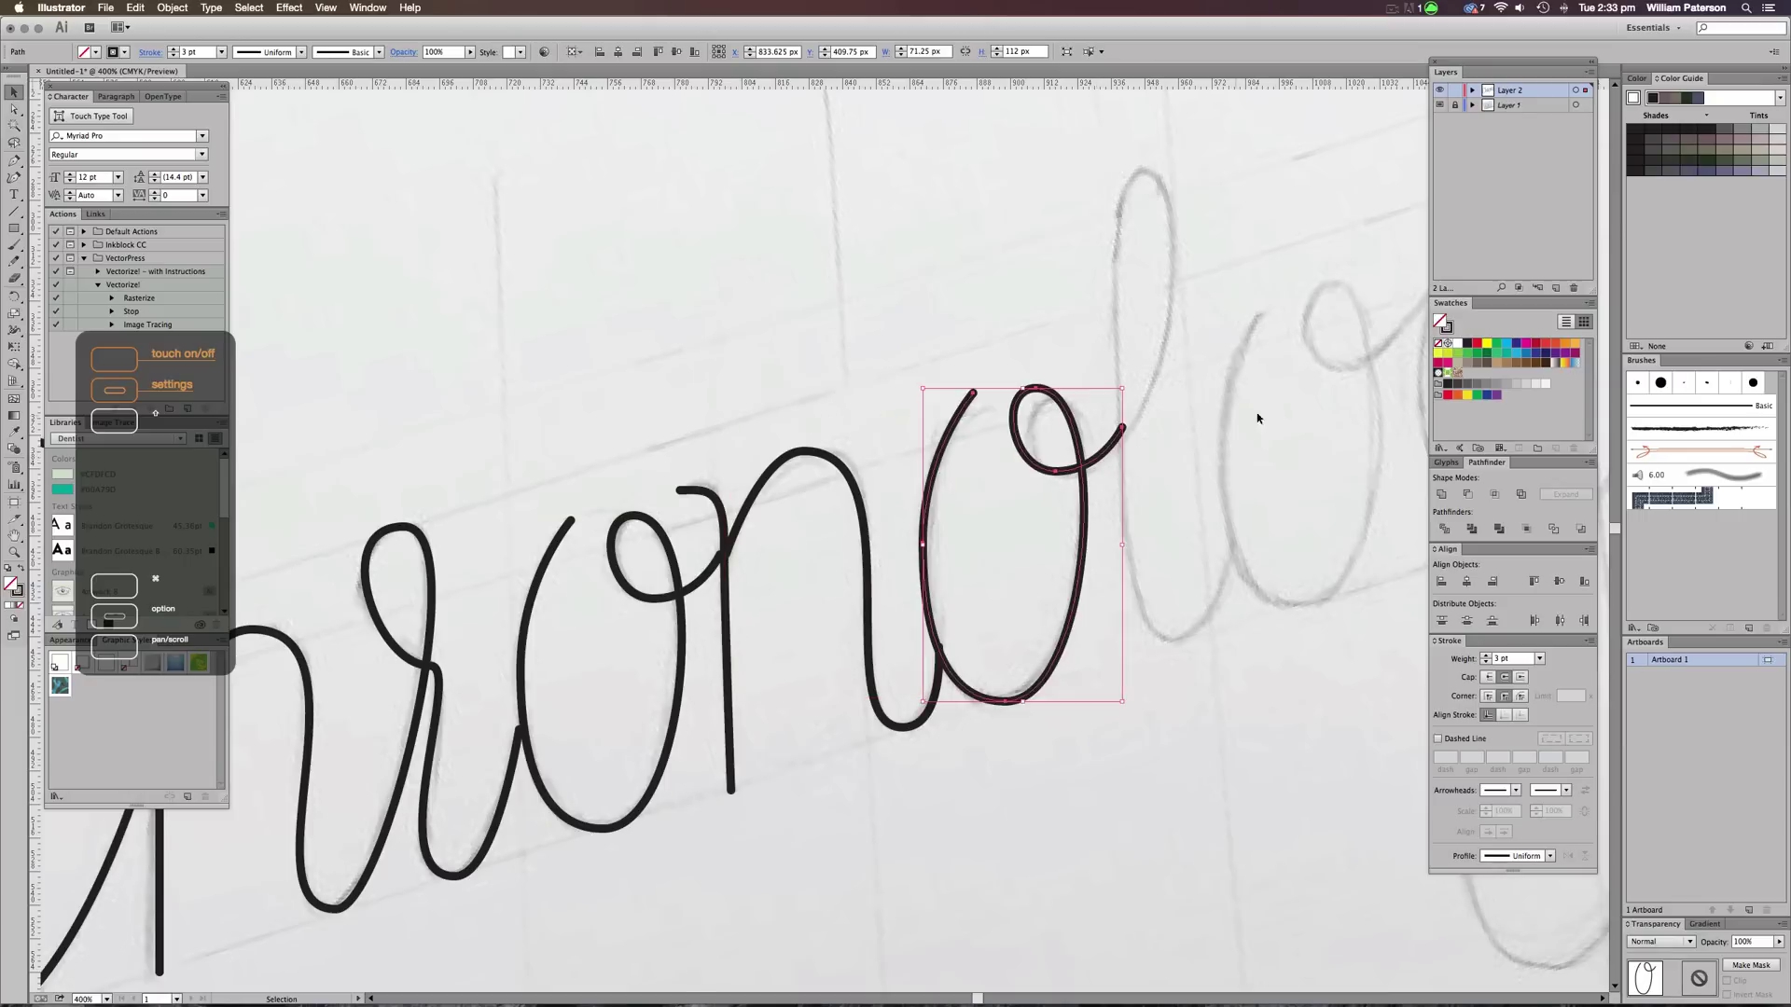
# Nudge the copied o slightly to the right to fit the sketch, and deselect it
pyautogui.hscroll(4, 1213, 447)
pyautogui.scroll(2, 1212, 448)
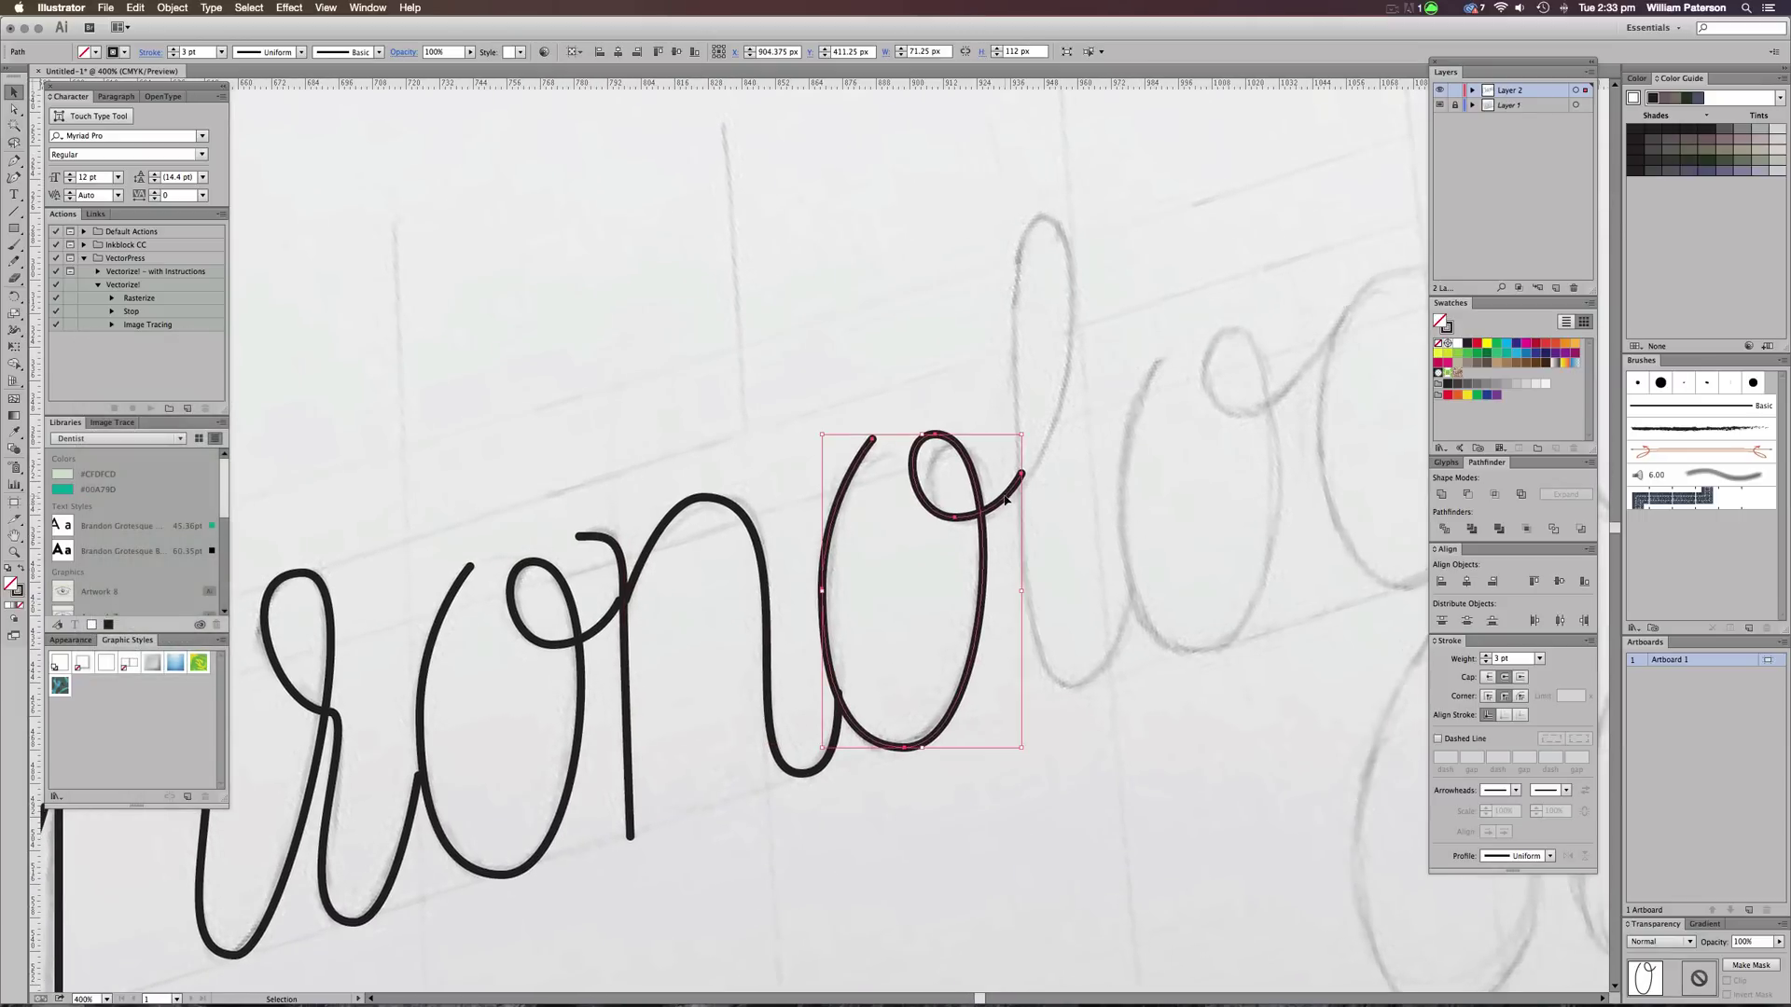
pyautogui.moveTo(1003, 496); pyautogui.dragTo(1005, 495)
pyautogui.click(1064, 485)
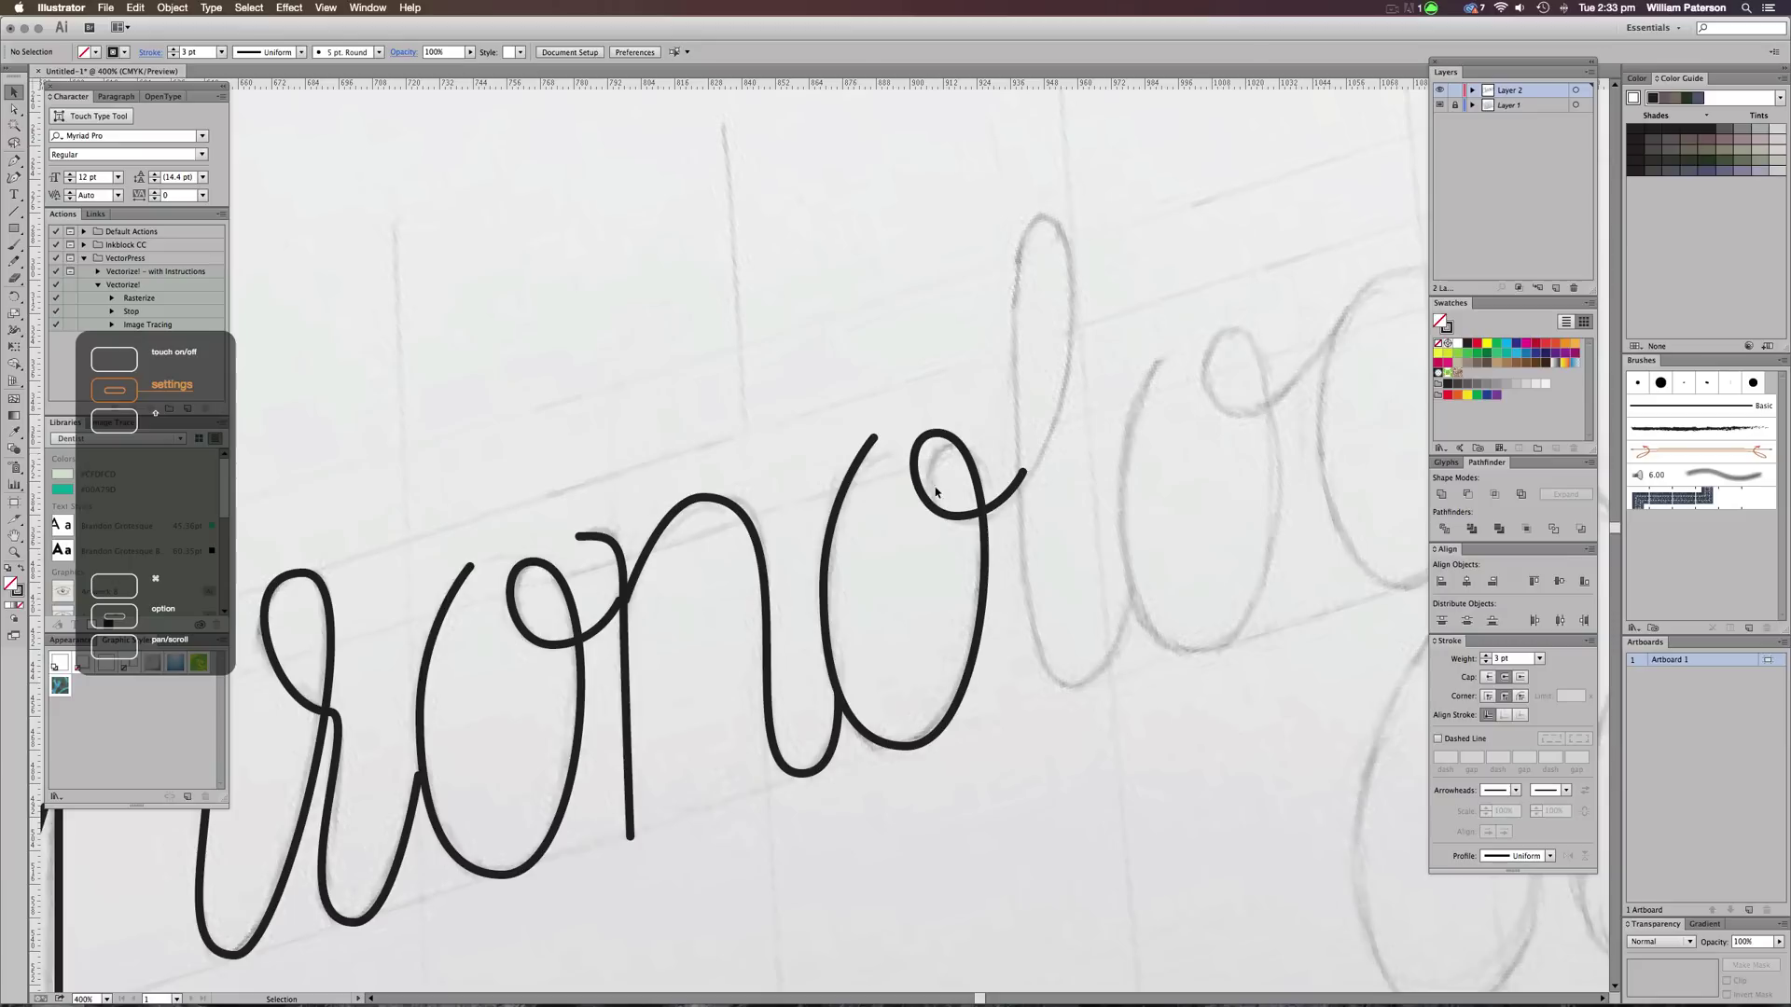
# Continue the second o's path from its end up to the crest of the l, and shorten the crest's left handle
pyautogui.press('p')
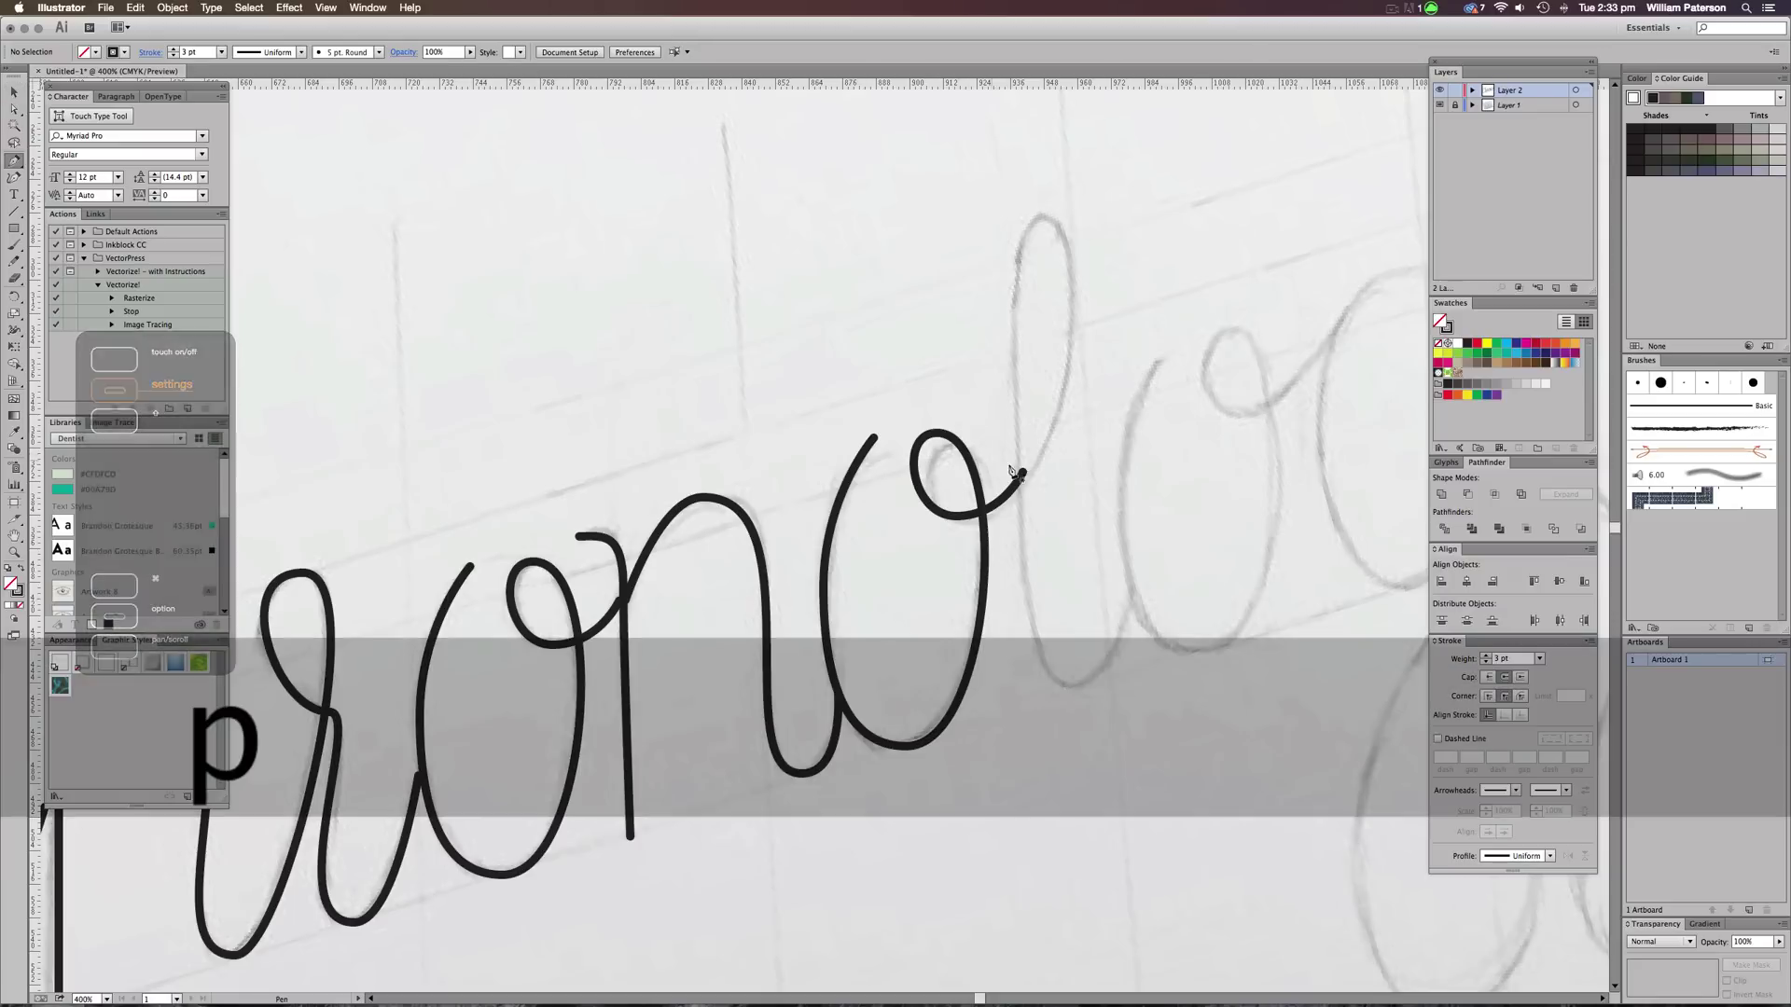
pyautogui.moveTo(1023, 473); pyautogui.dragTo(1047, 436)
pyautogui.press('super+z')
pyautogui.moveTo(1038, 216); pyautogui.dragTo(967, 215)
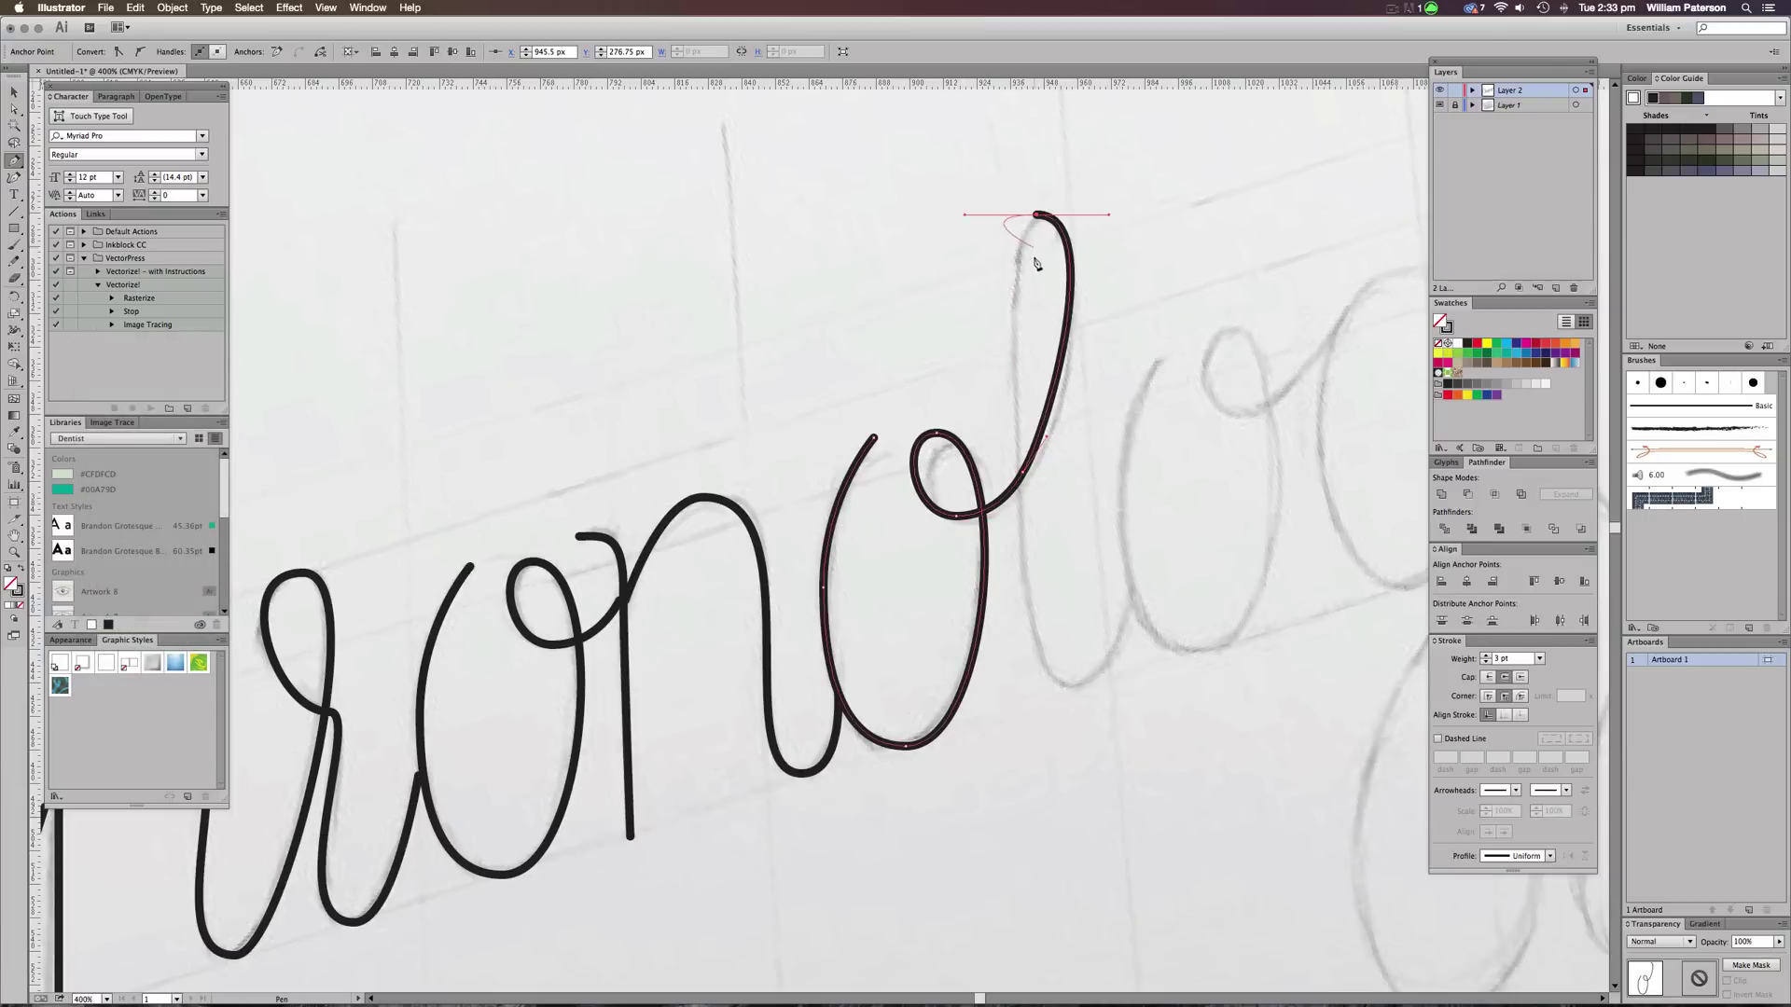
pyautogui.press('alt')
pyautogui.moveTo(966, 218); pyautogui.dragTo(1000, 215)
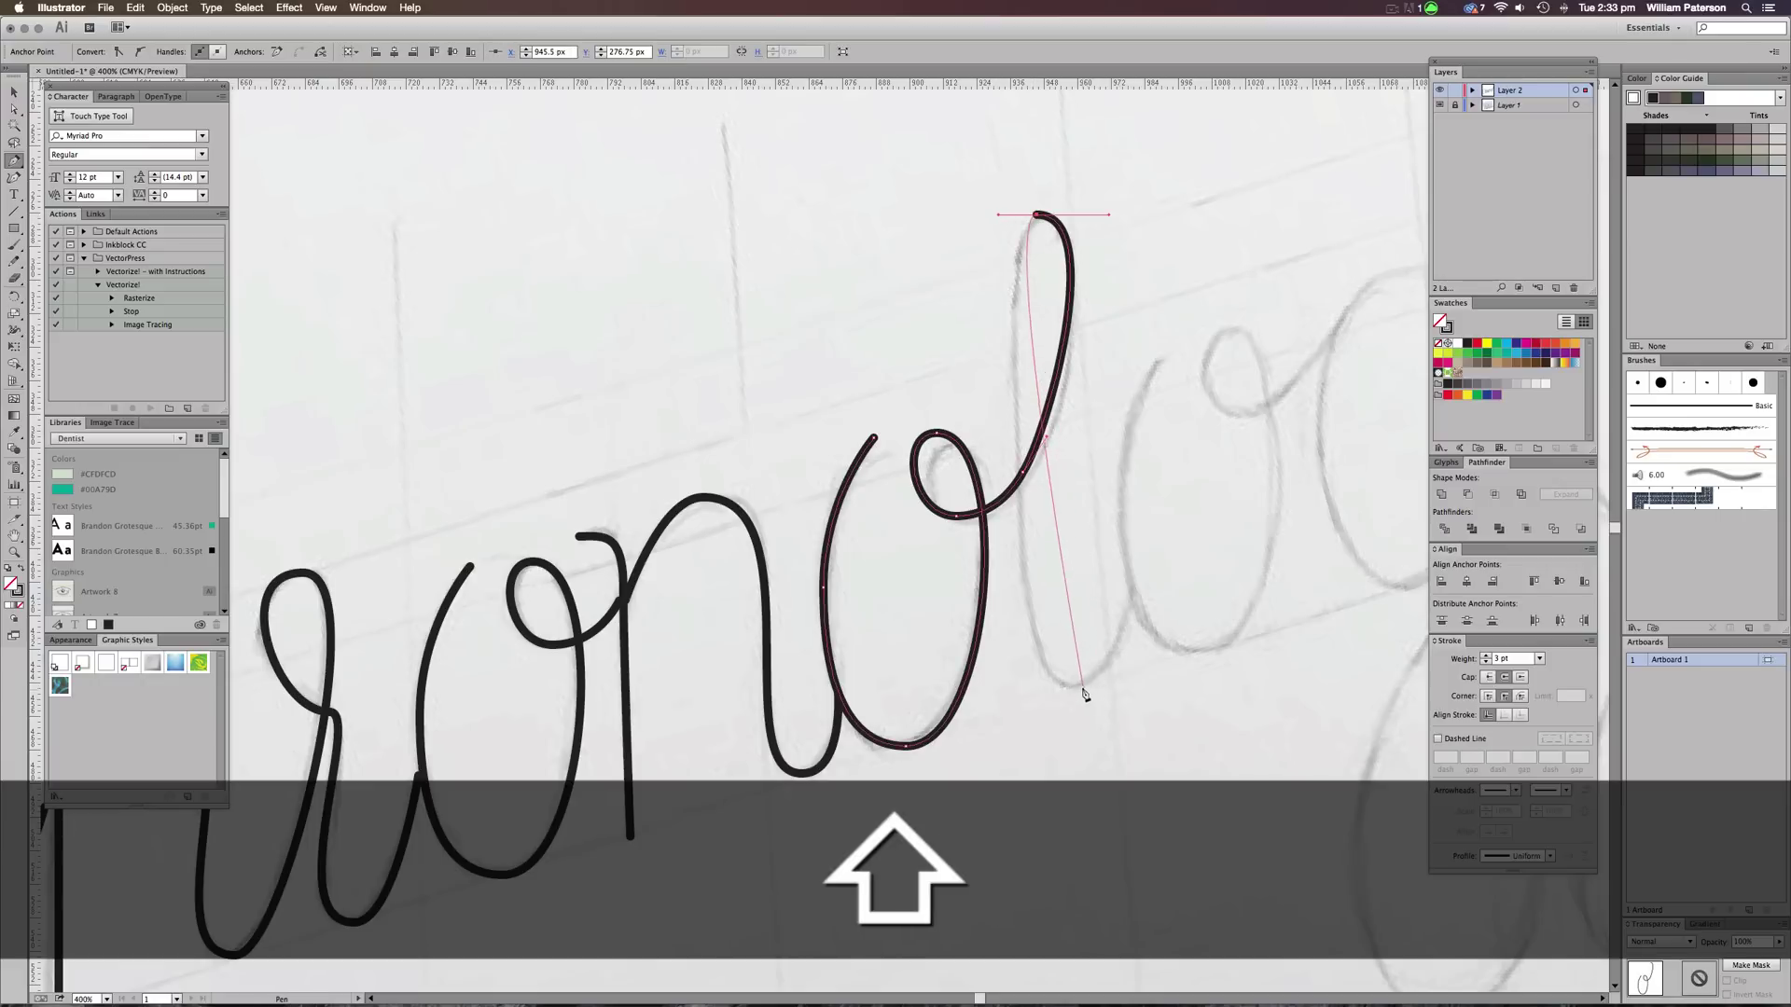
# Trace the l down to its base and up to the third o's sketched left side, and deselect the path
pyautogui.moveTo(1077, 688); pyautogui.dragTo(1122, 691)
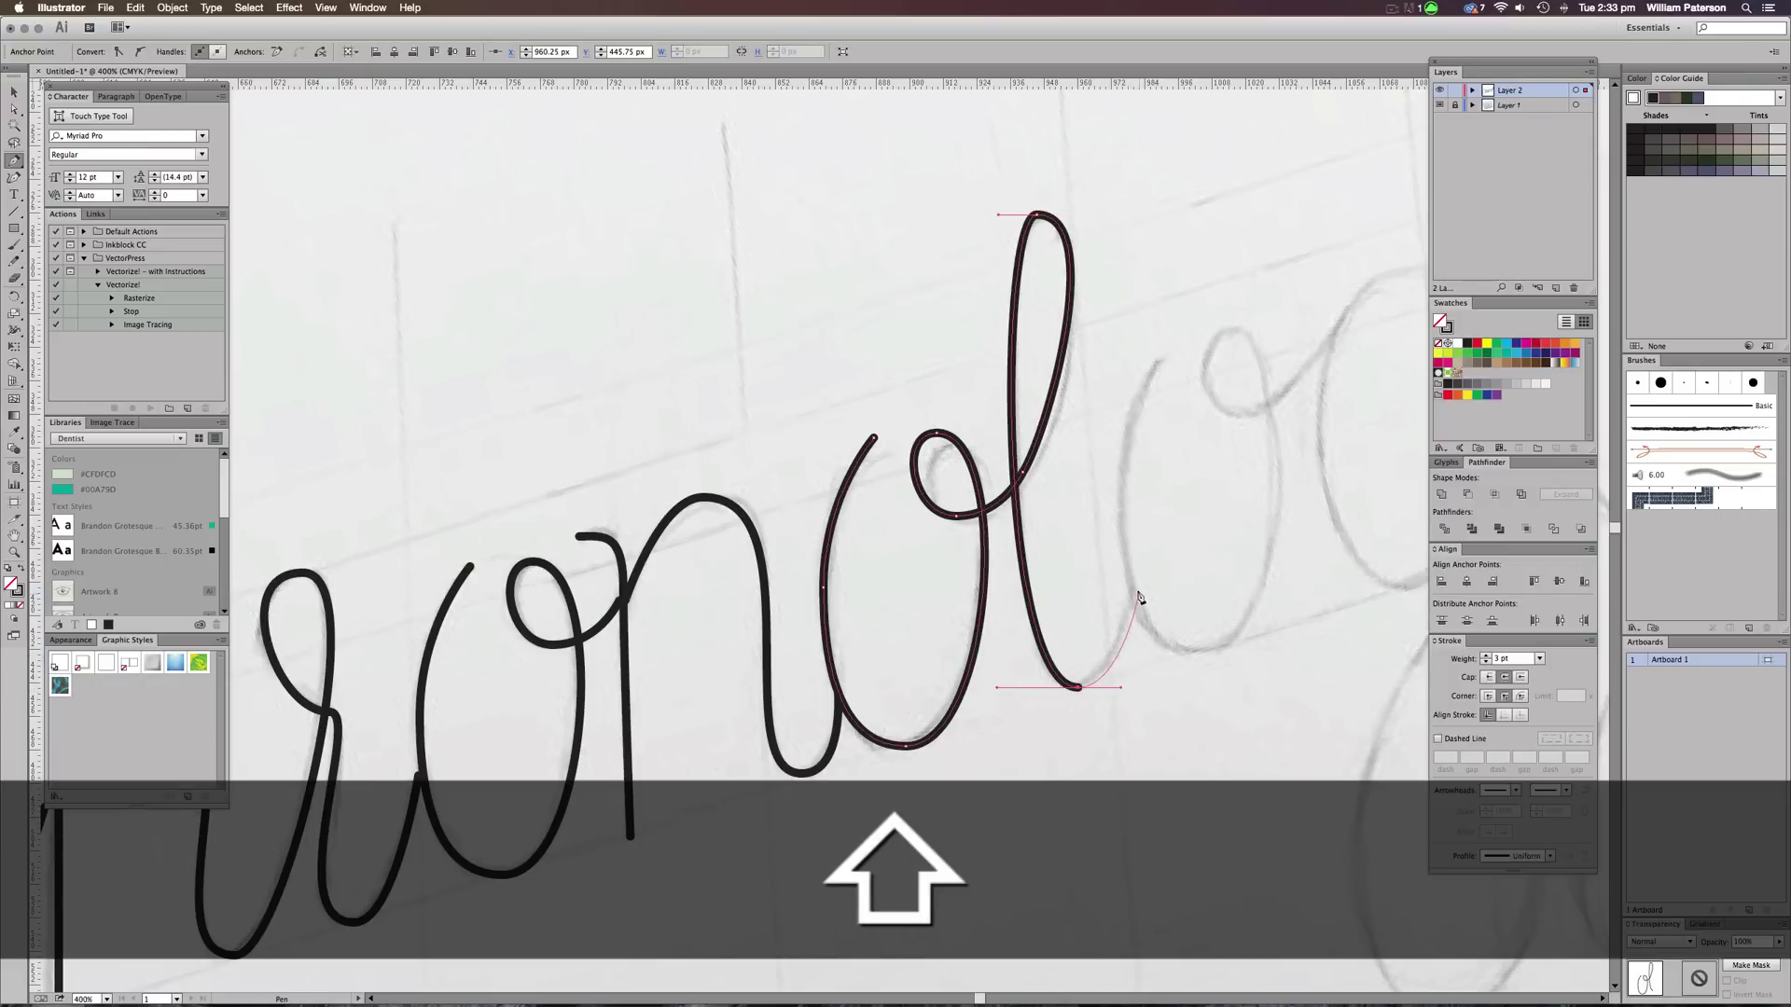
pyautogui.click(1134, 591)
pyautogui.keyDown('super'); pyautogui.click(1192, 474); pyautogui.keyUp('super')
# Lengthen the left handle at the l's crest slightly with the Direct Selection tool, and deselect the path
pyautogui.moveTo(1193, 474); pyautogui.dragTo(991, 579)
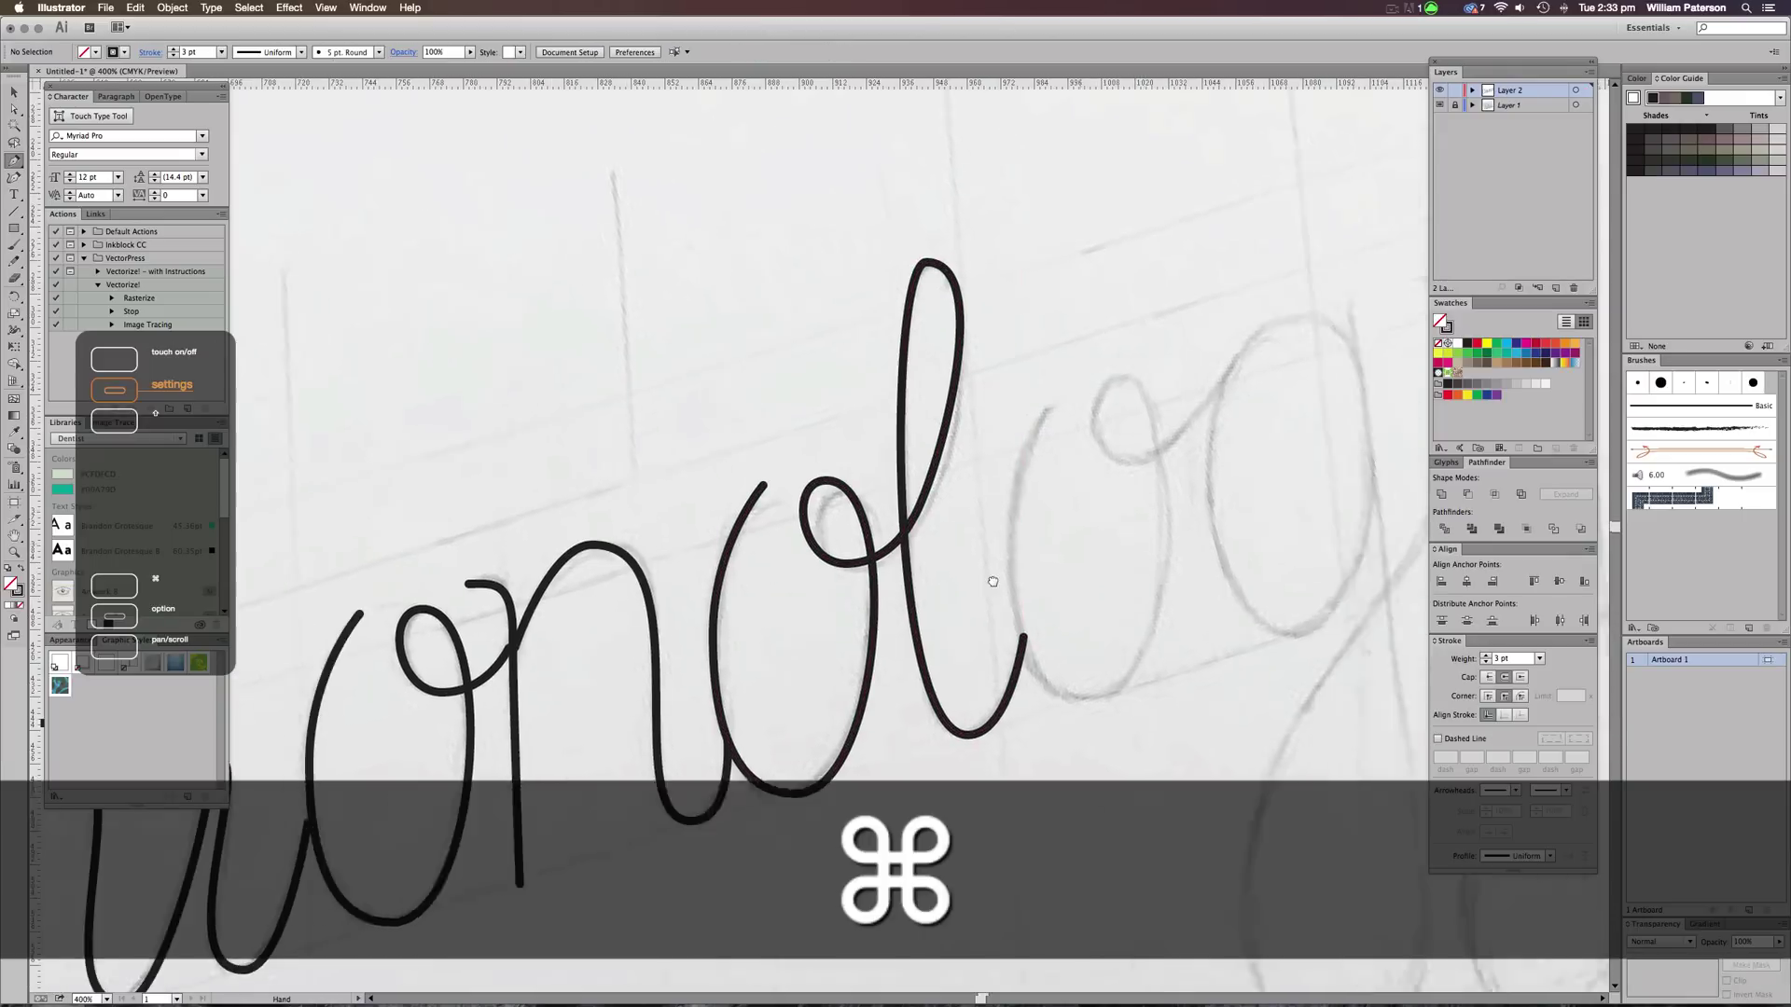
pyautogui.press('a')
pyautogui.click(860, 297)
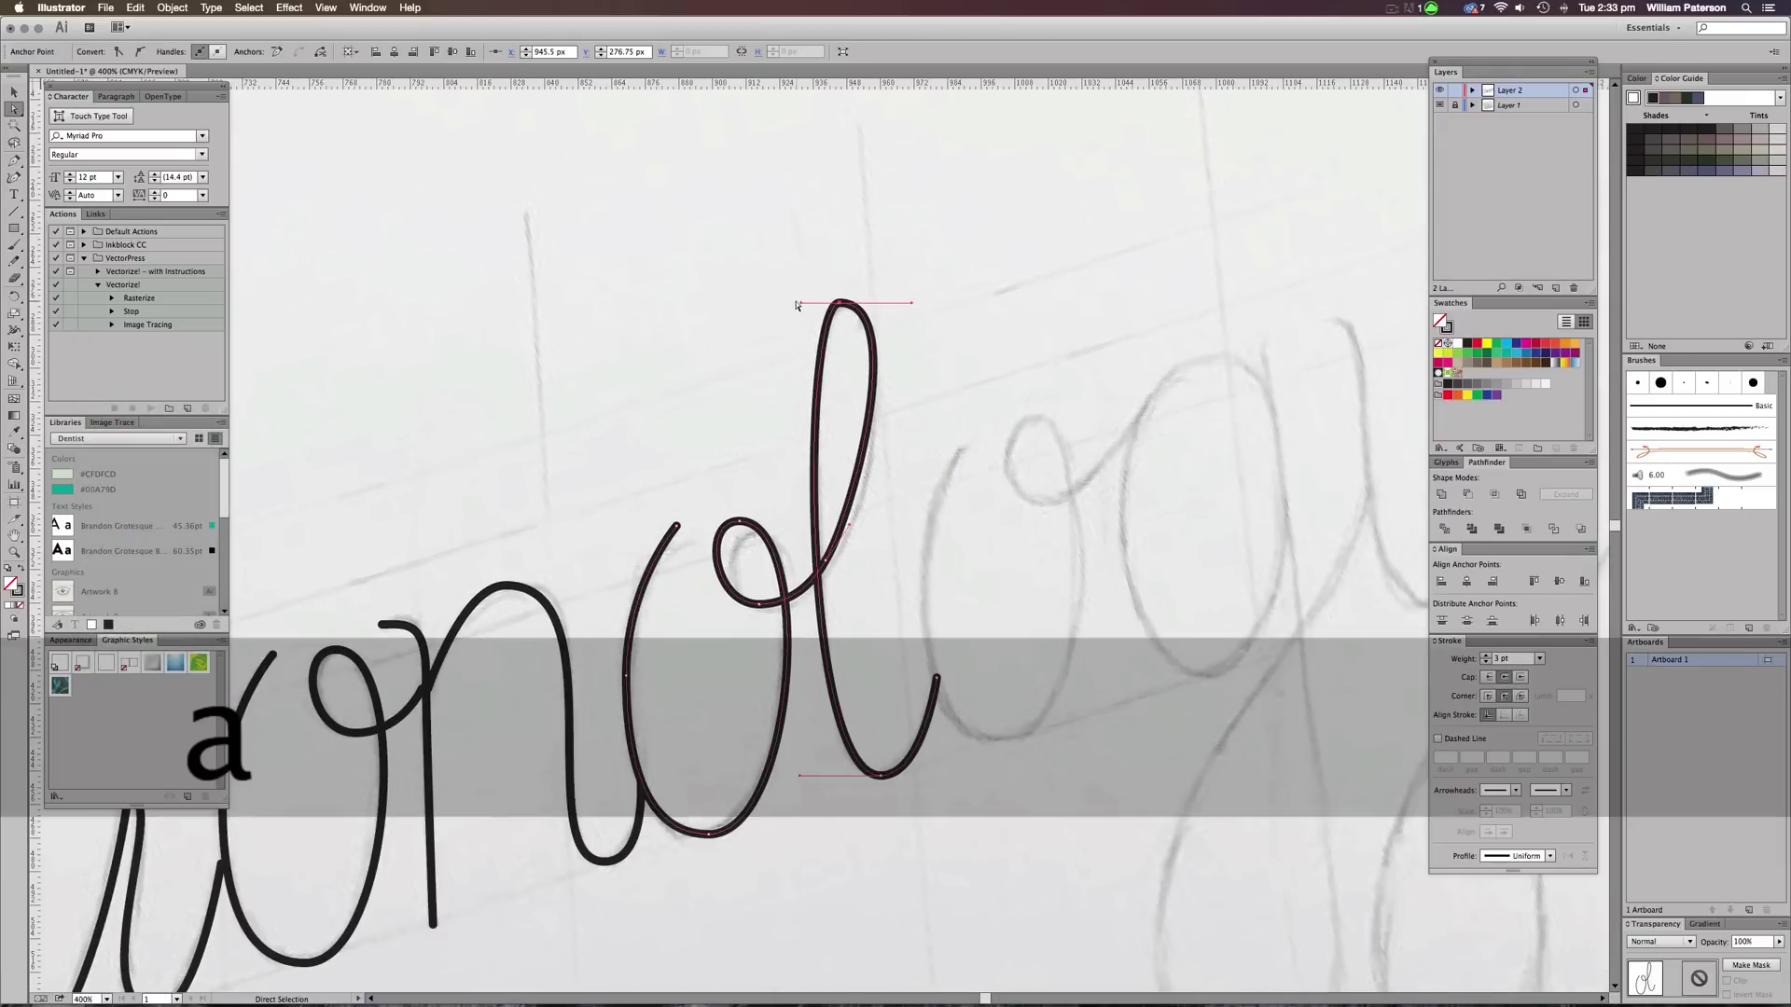
pyautogui.moveTo(797, 305); pyautogui.dragTo(785, 308)
pyautogui.click(927, 268)
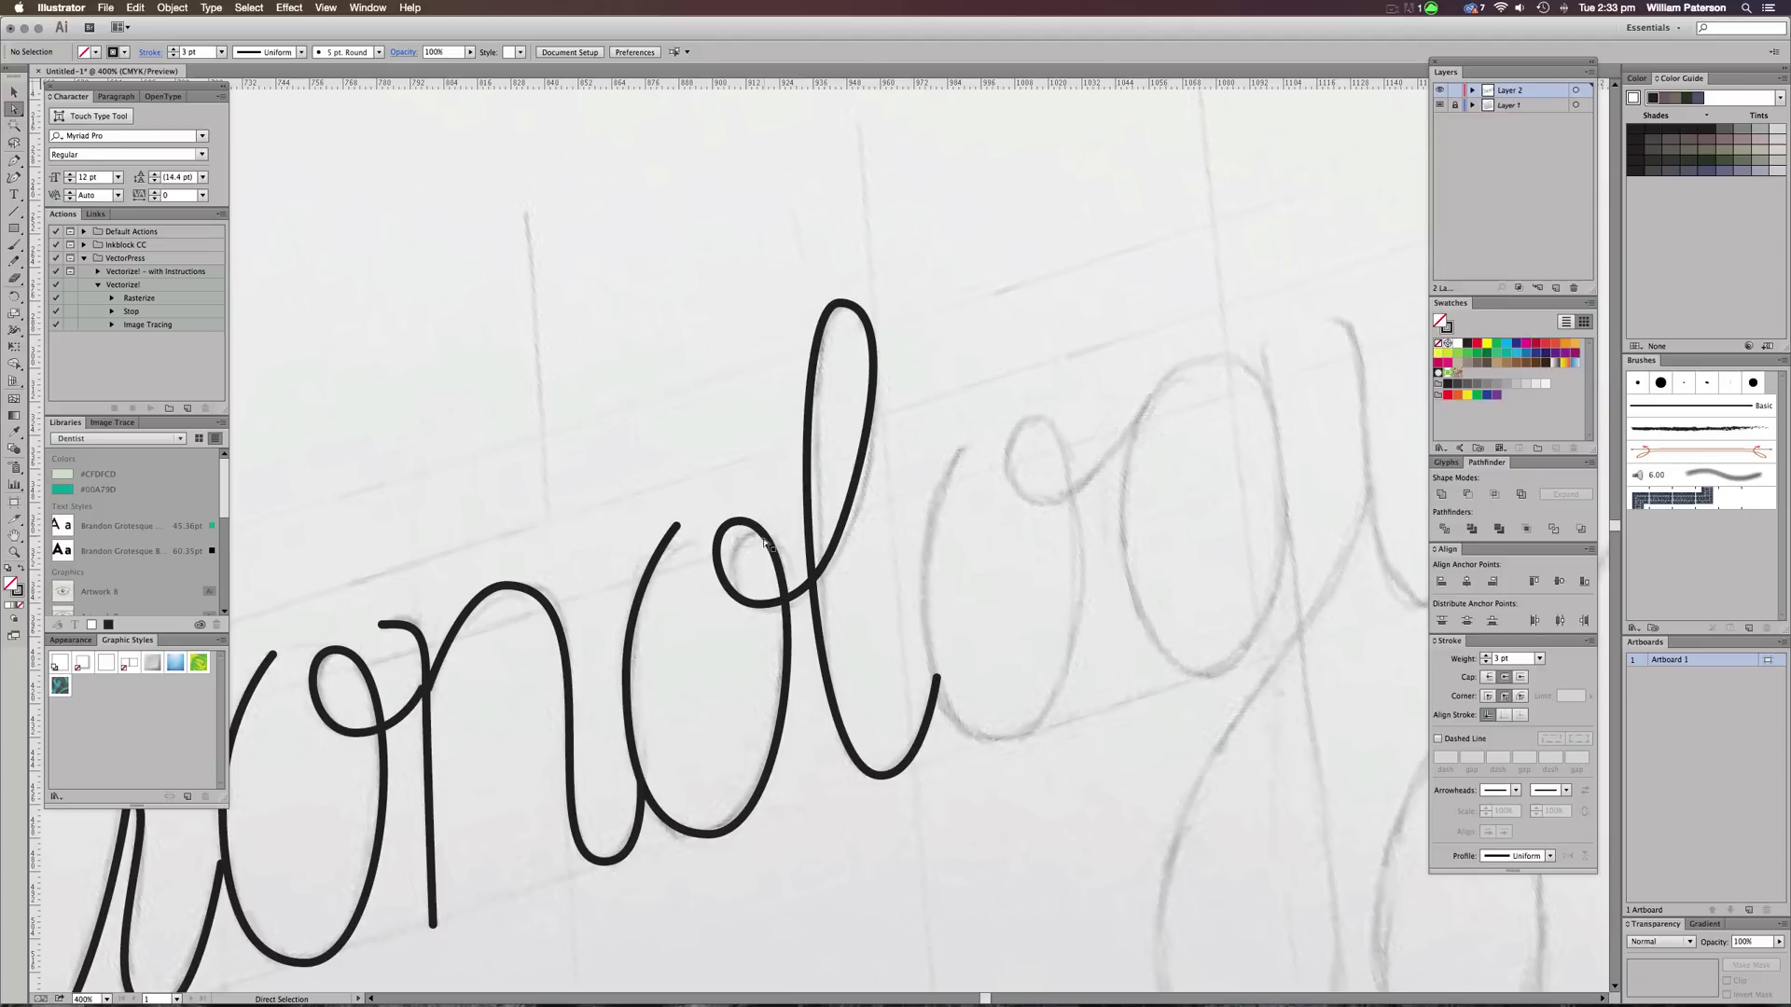
pyautogui.click(845, 305)
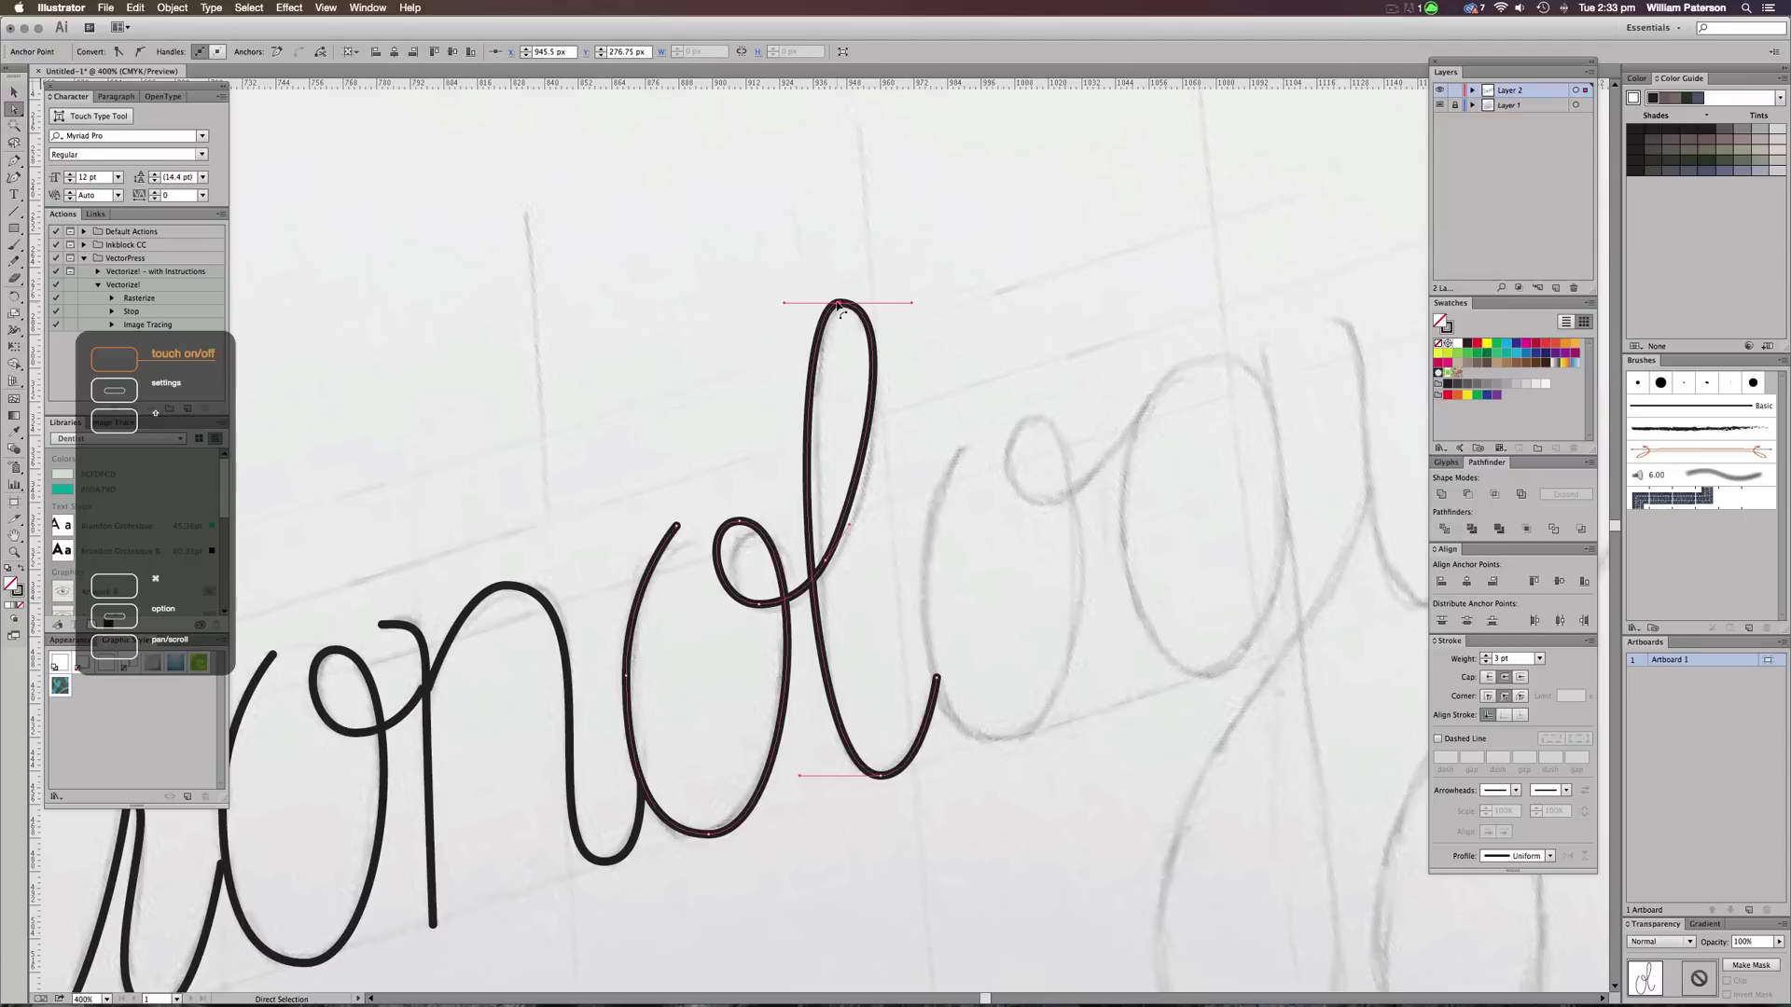
pyautogui.moveTo(838, 306); pyautogui.dragTo(831, 338)
pyautogui.press('super+z')
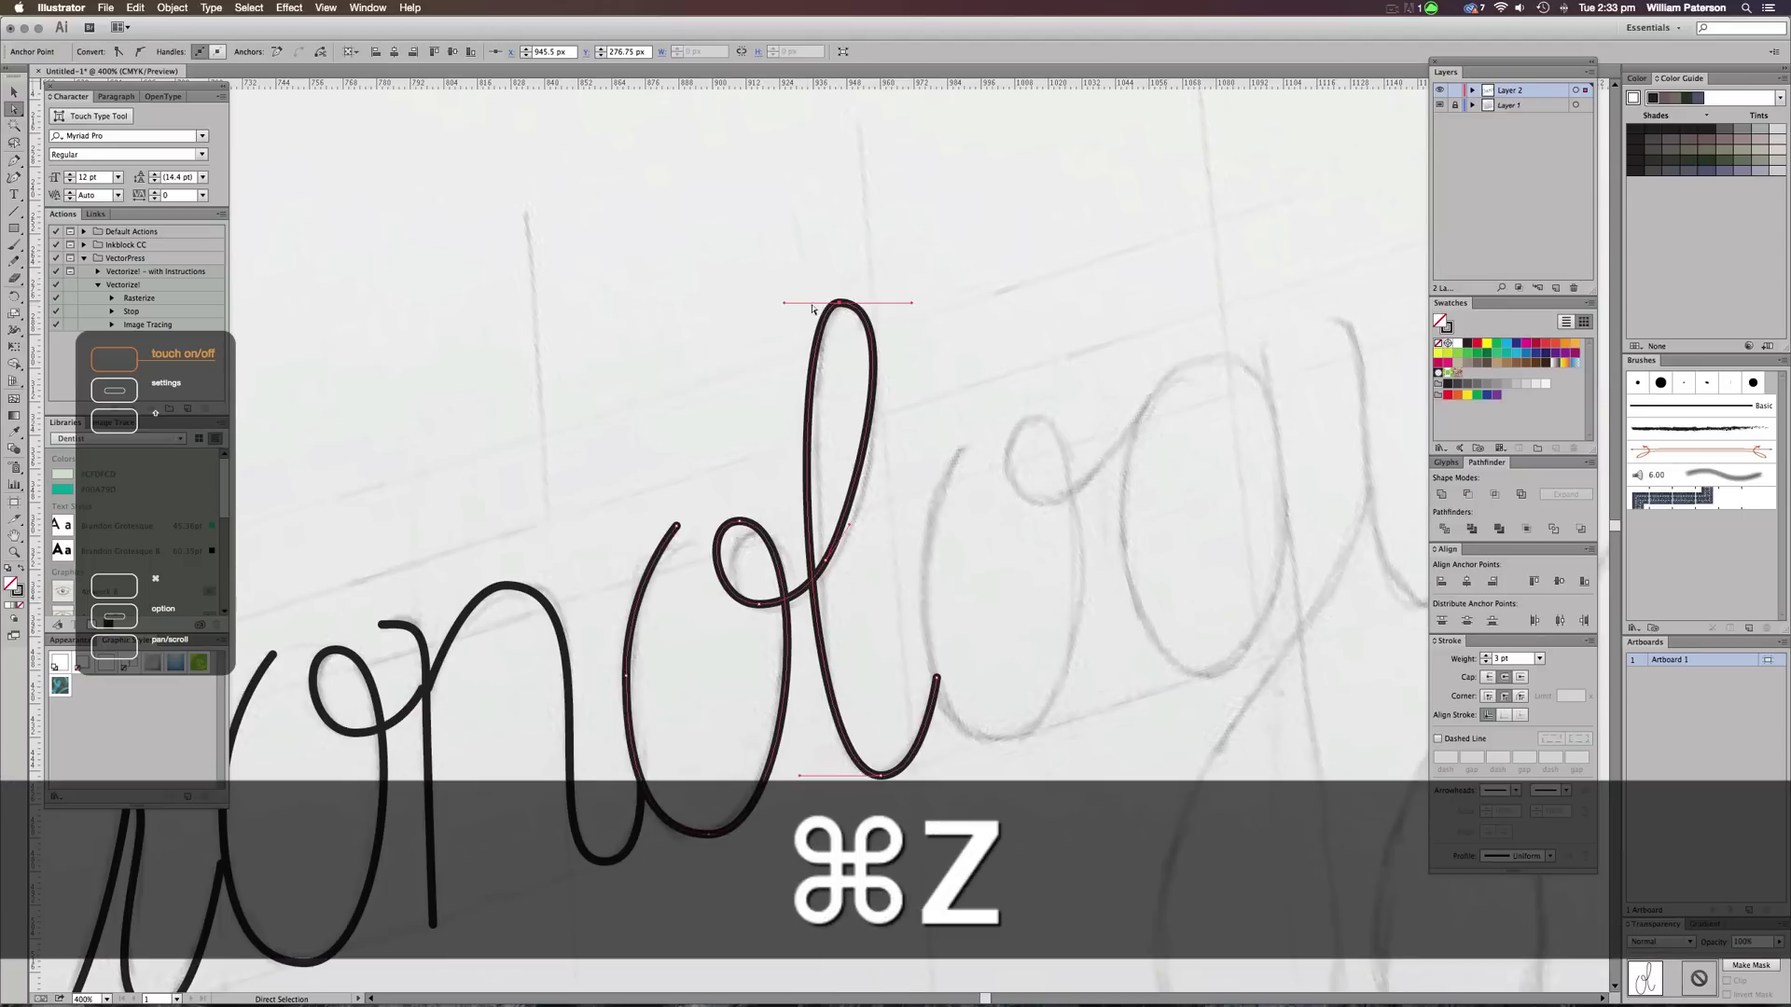
pyautogui.click(774, 304)
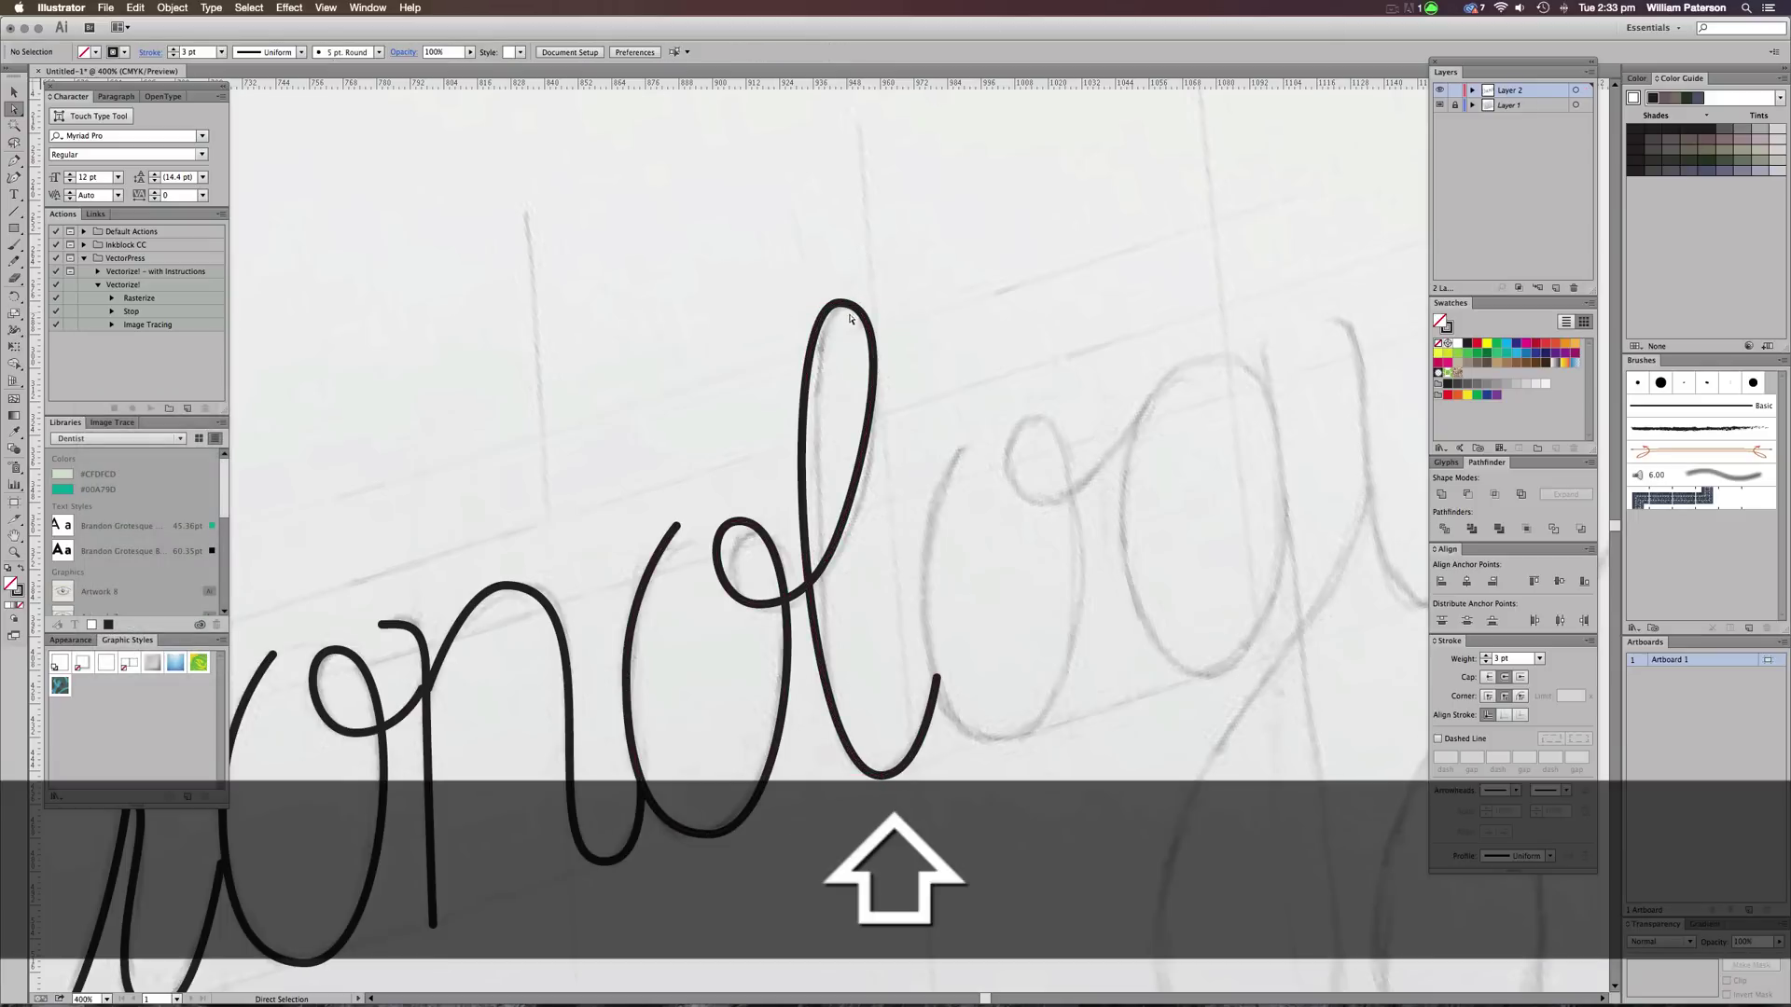
pyautogui.press('super+z')
# Duplicate the first traced o onto the sketched third o after the l
pyautogui.press('p')
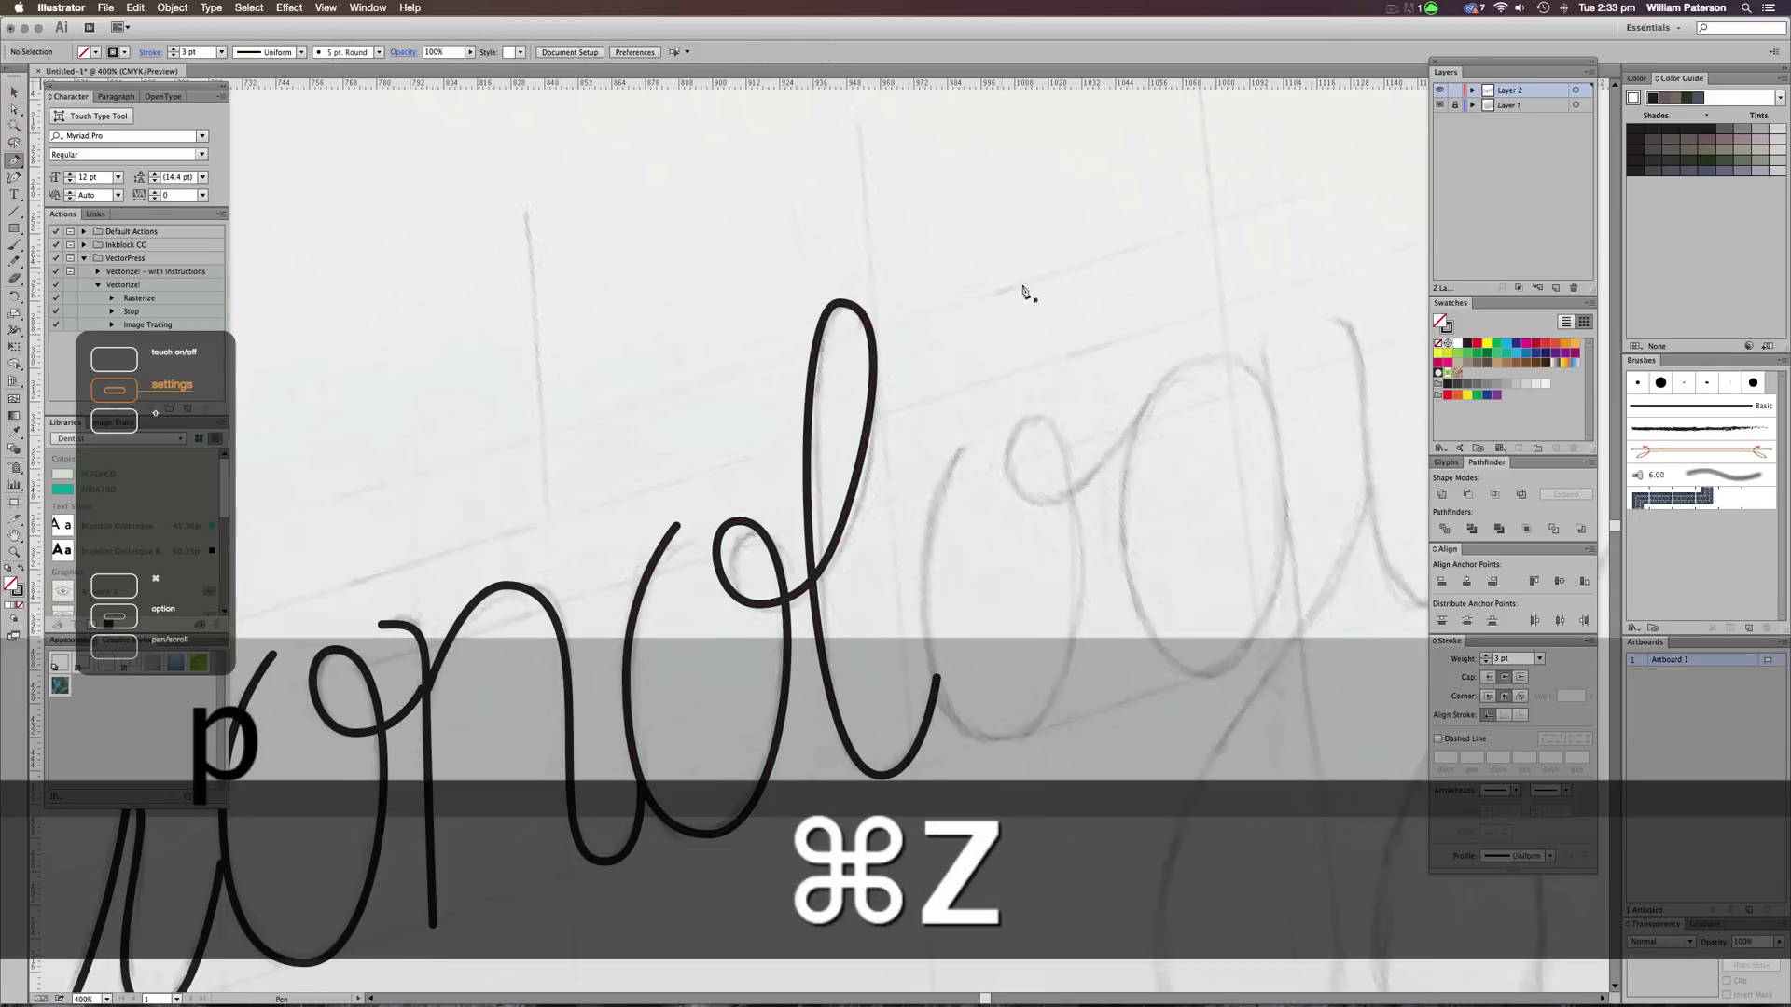
pyautogui.press('v')
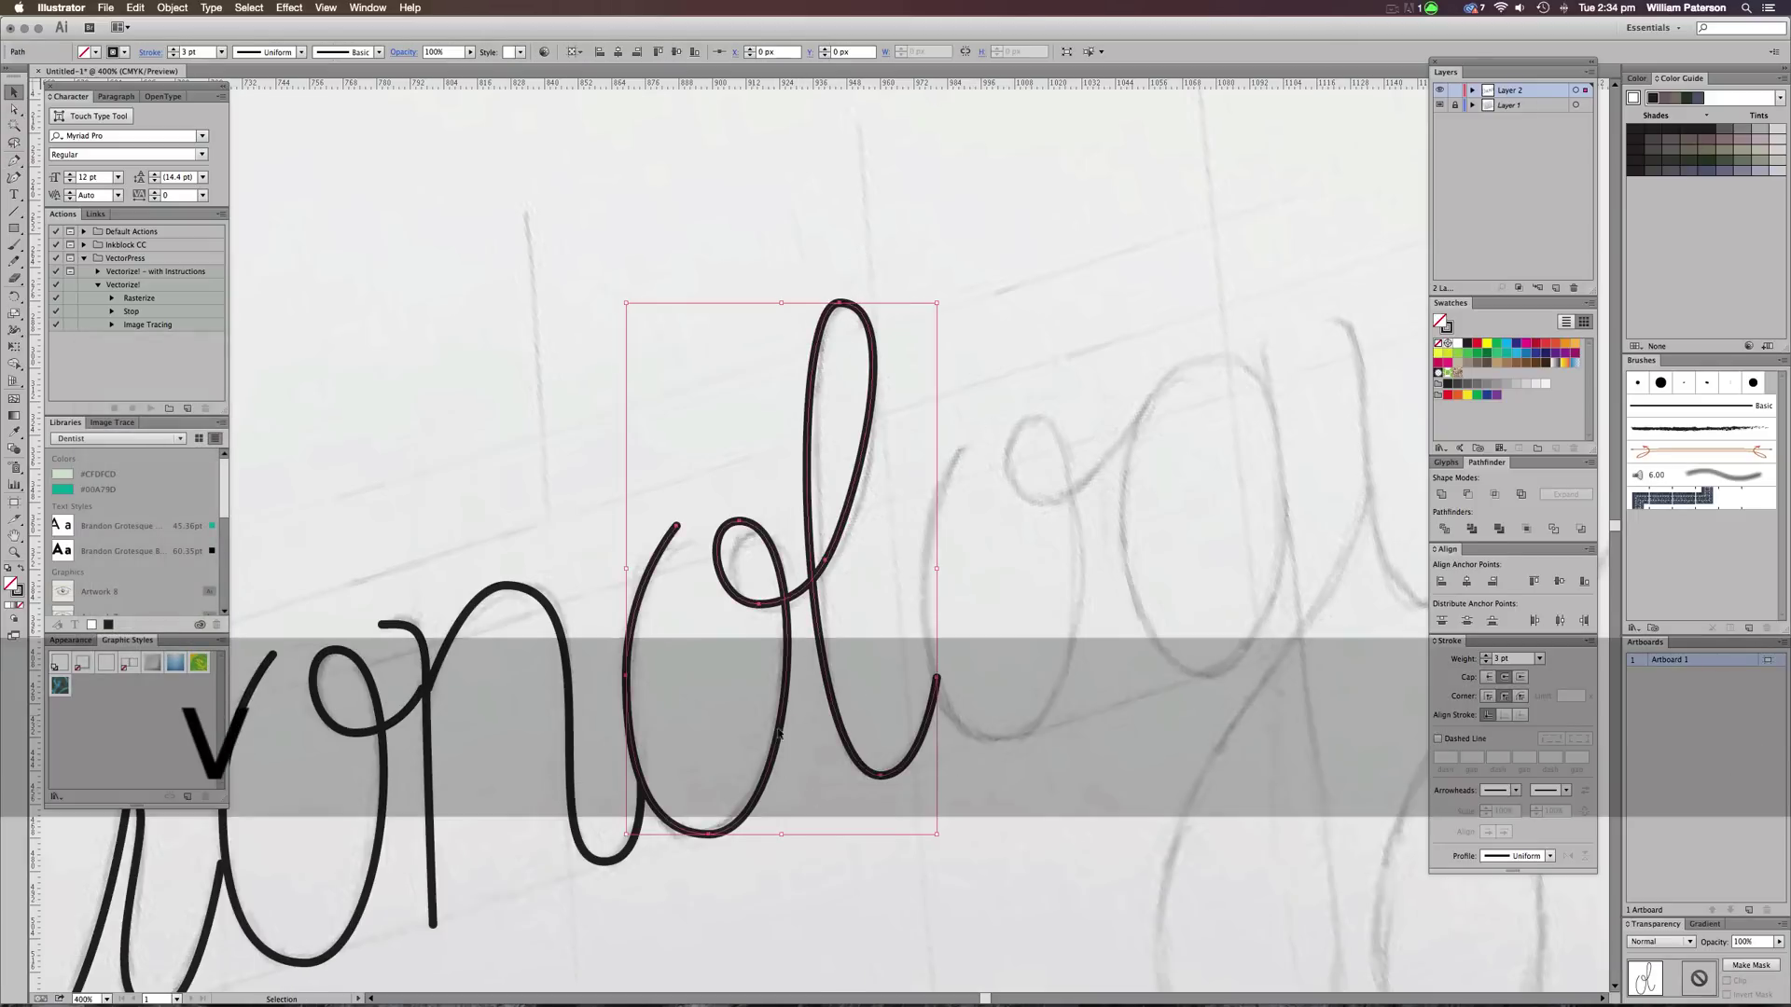
pyautogui.click(792, 610)
pyautogui.press('alt')
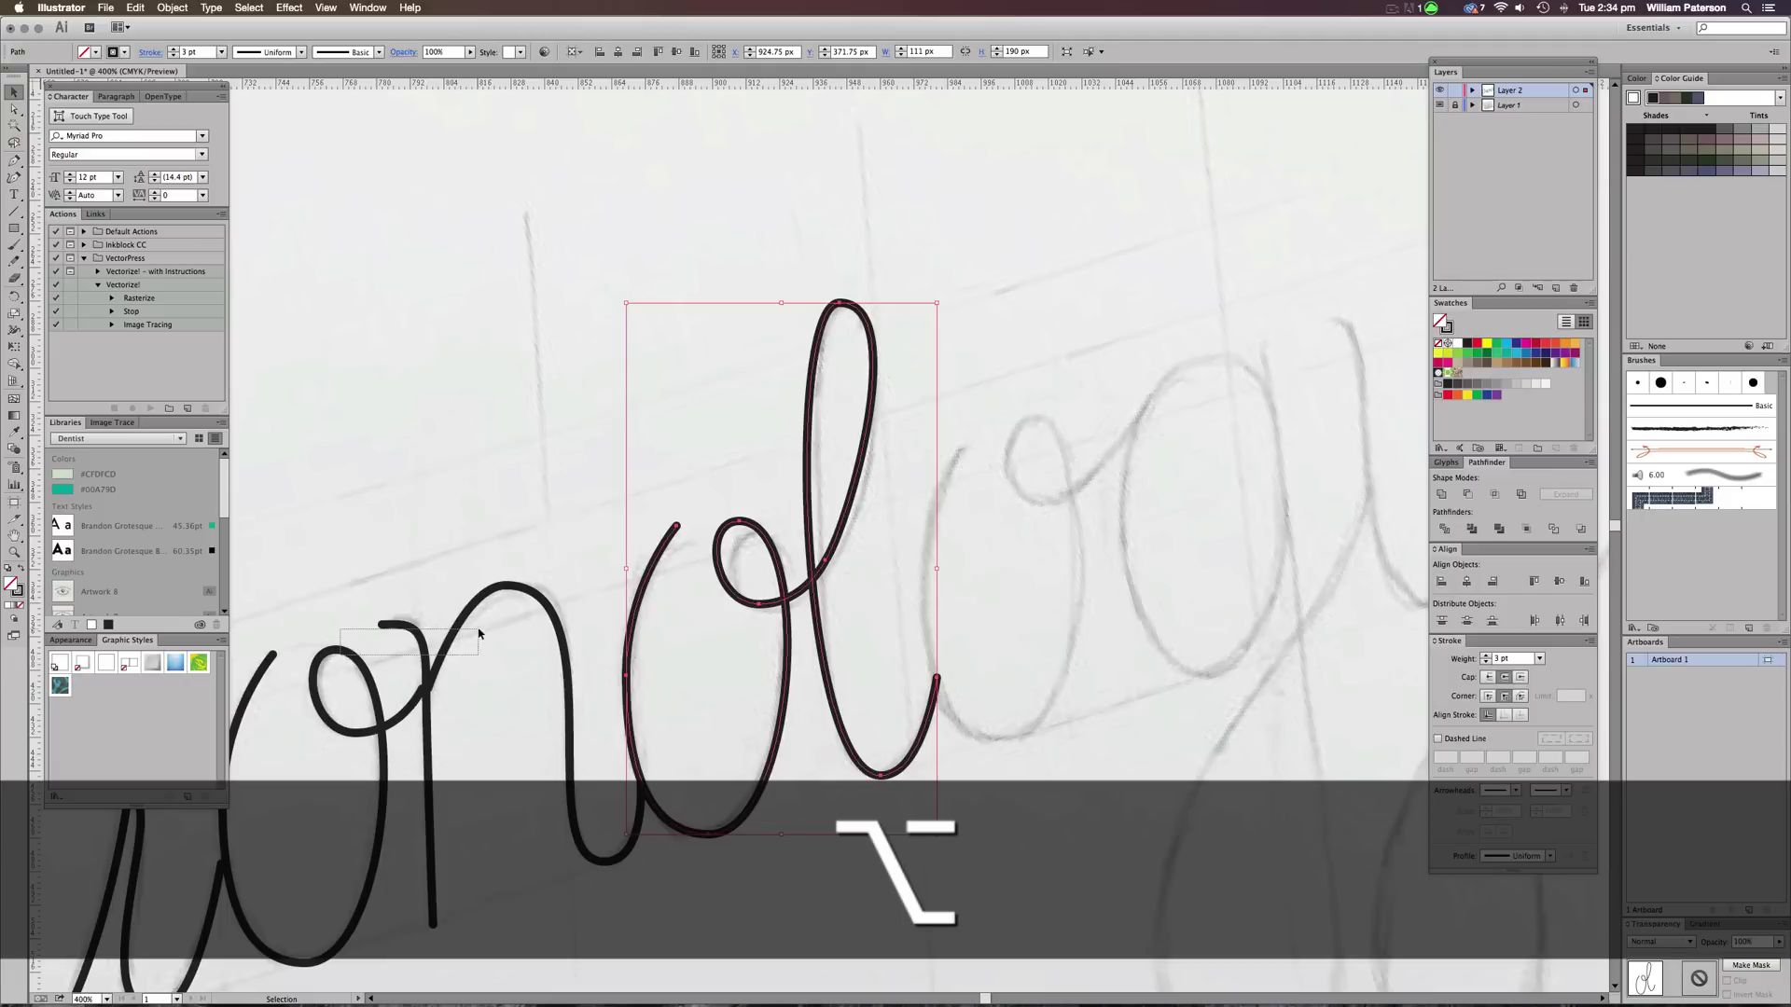
pyautogui.moveTo(354, 688)
pyautogui.mouseDown()
pyautogui.moveTo(351, 632)
pyautogui.moveTo(560, 634)
pyautogui.moveTo(1019, 467)
pyautogui.moveTo(1043, 438)
pyautogui.mouseUp()
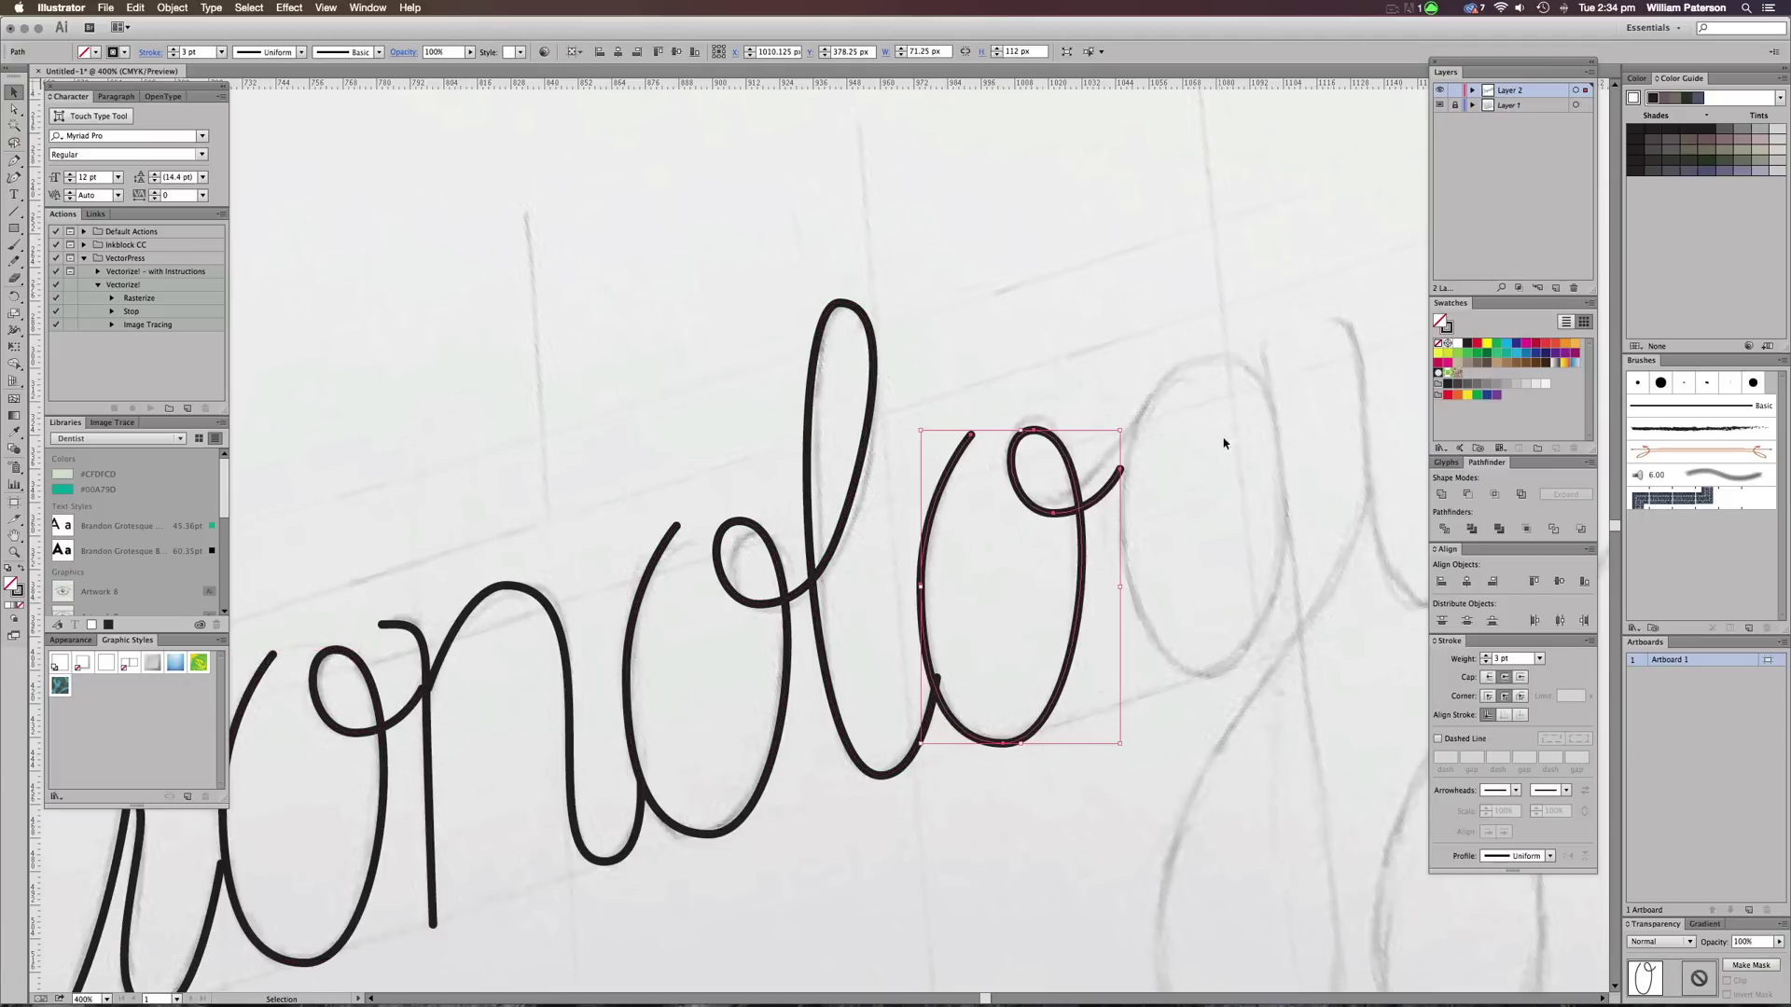
# Deselect the copied o and draw a tall ellipse over the sketched bowl of the g with the Ellipse tool
pyautogui.press('space')
pyautogui.moveTo(1190, 495)
pyautogui.mouseDown()
pyautogui.moveTo(930, 550)
pyautogui.moveTo(915, 532)
pyautogui.mouseUp()
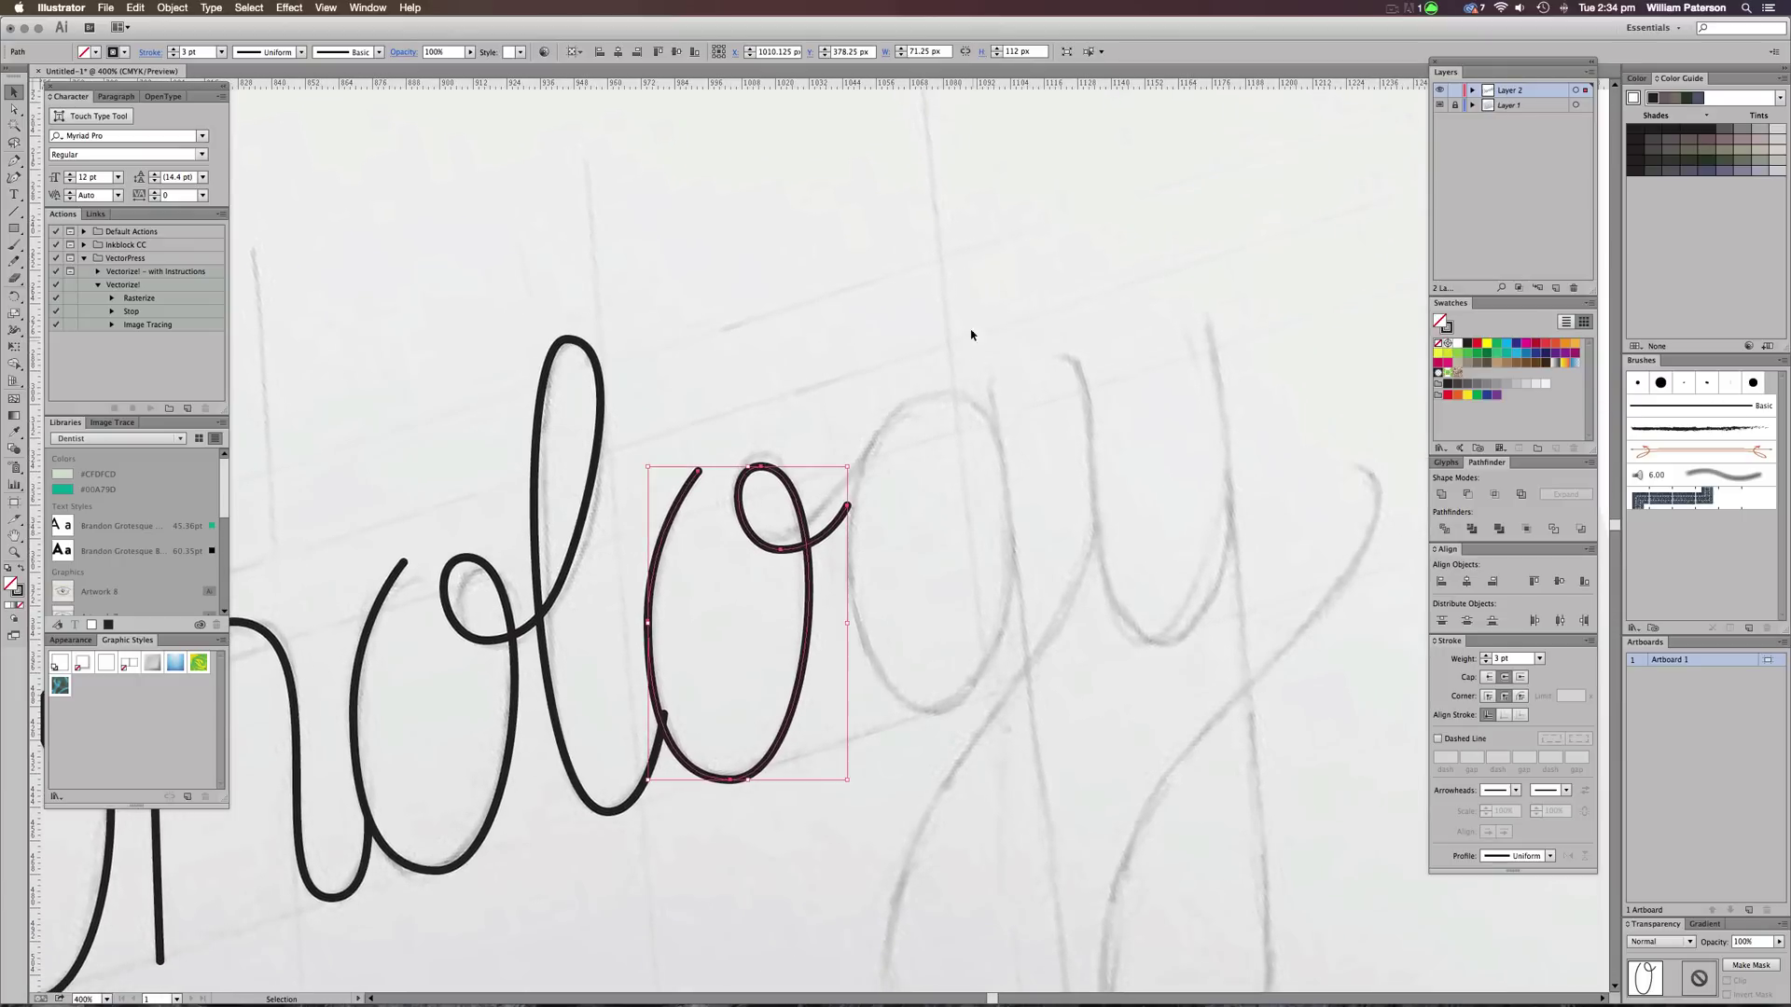
pyautogui.click(942, 471)
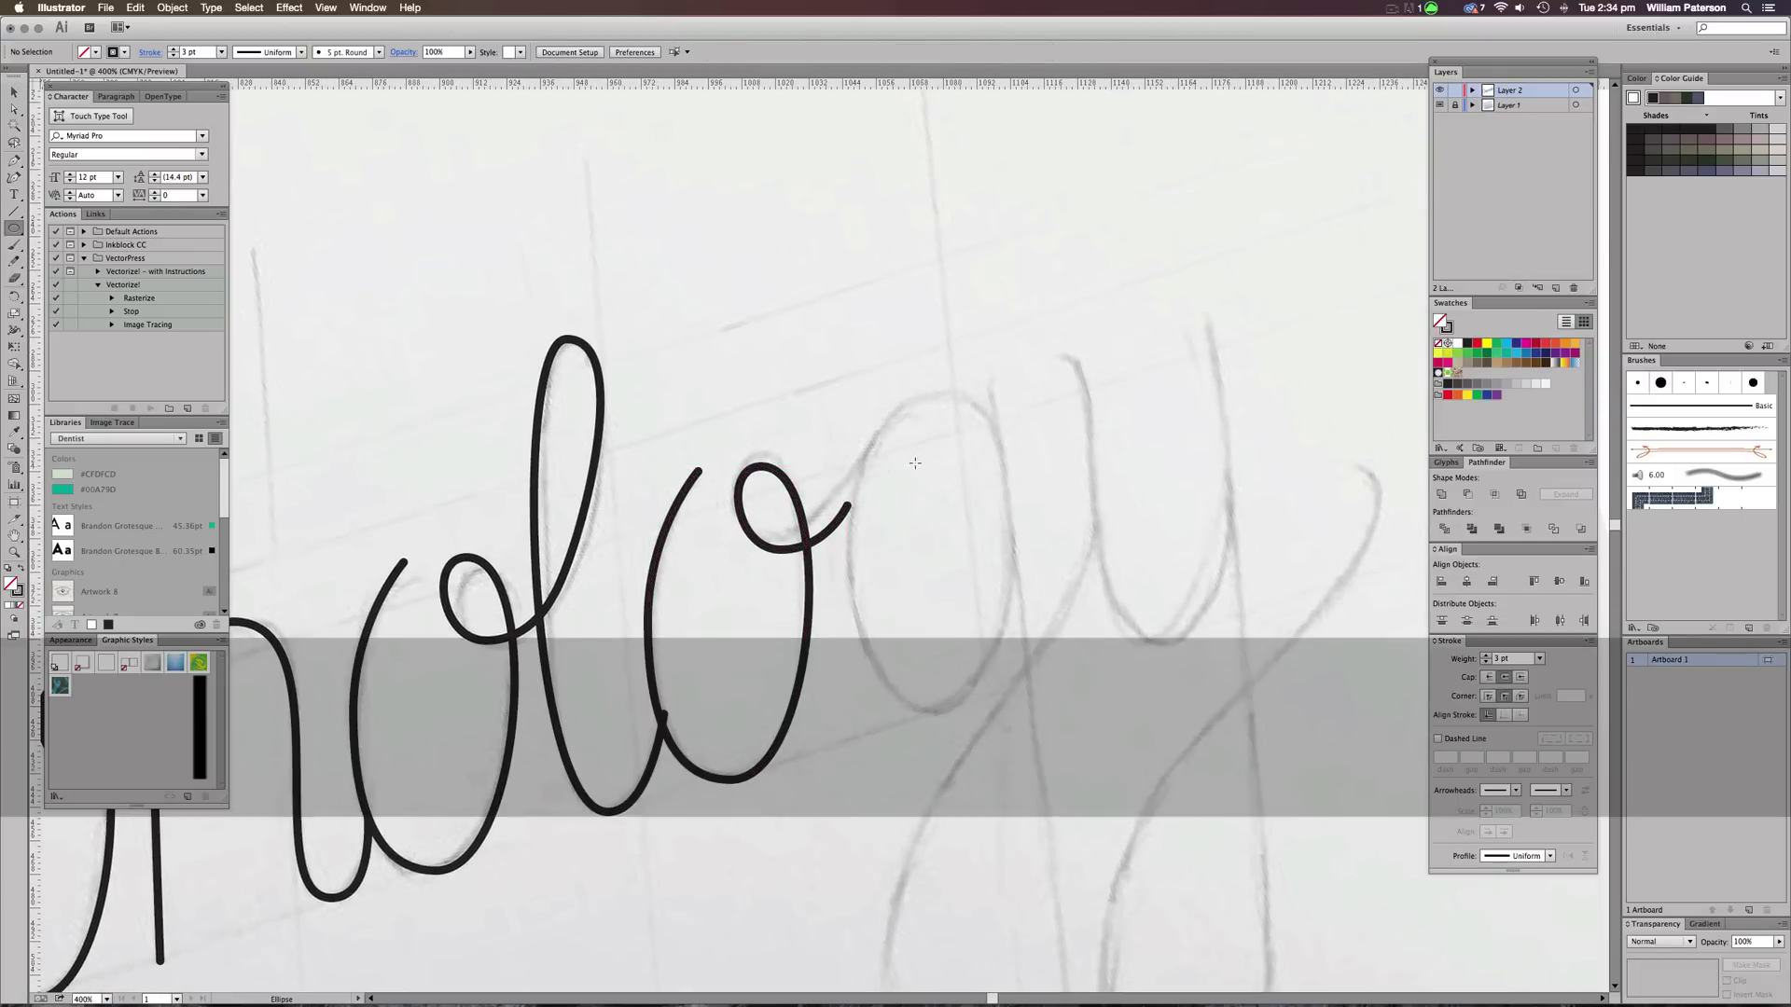
pyautogui.moveTo(915, 462)
pyautogui.mouseDown()
pyautogui.moveTo(1066, 712)
pyautogui.moveTo(1026, 727)
pyautogui.moveTo(995, 681)
pyautogui.moveTo(1025, 715)
pyautogui.mouseUp()
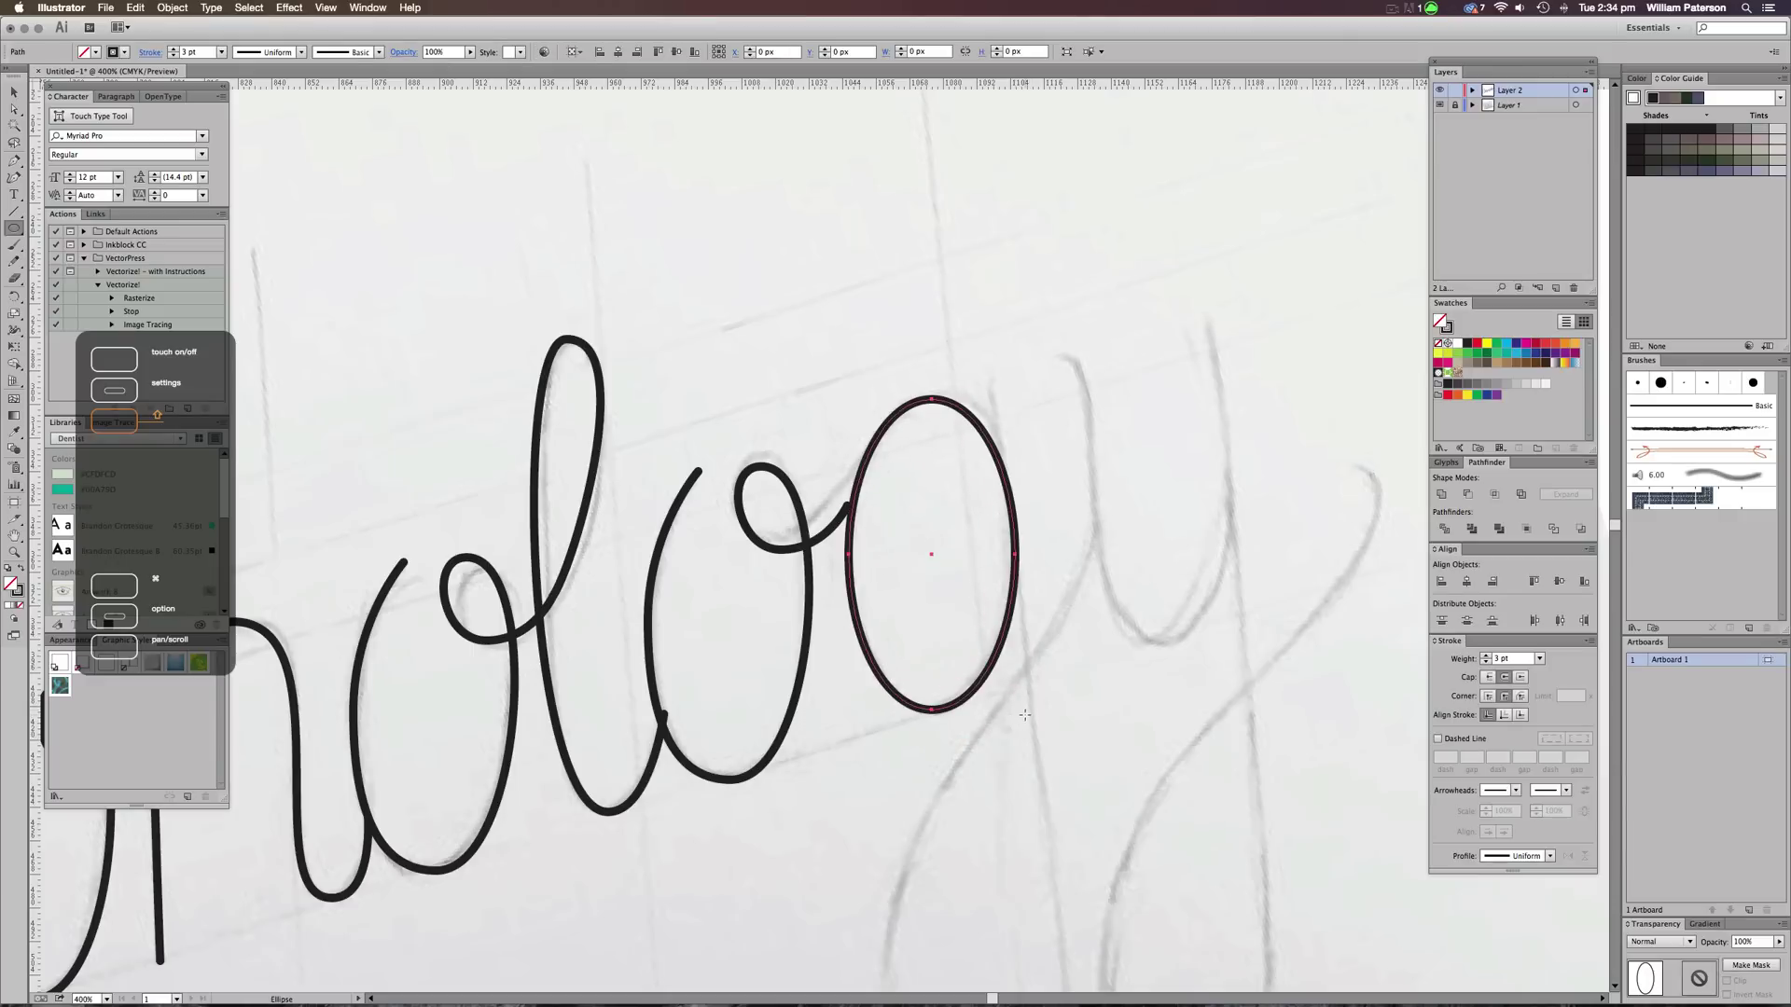
# Nudge the g's ellipse slightly up and right with the Selection tool, and deselect it
pyautogui.press('v')
pyautogui.moveTo(999, 647); pyautogui.dragTo(1004, 641)
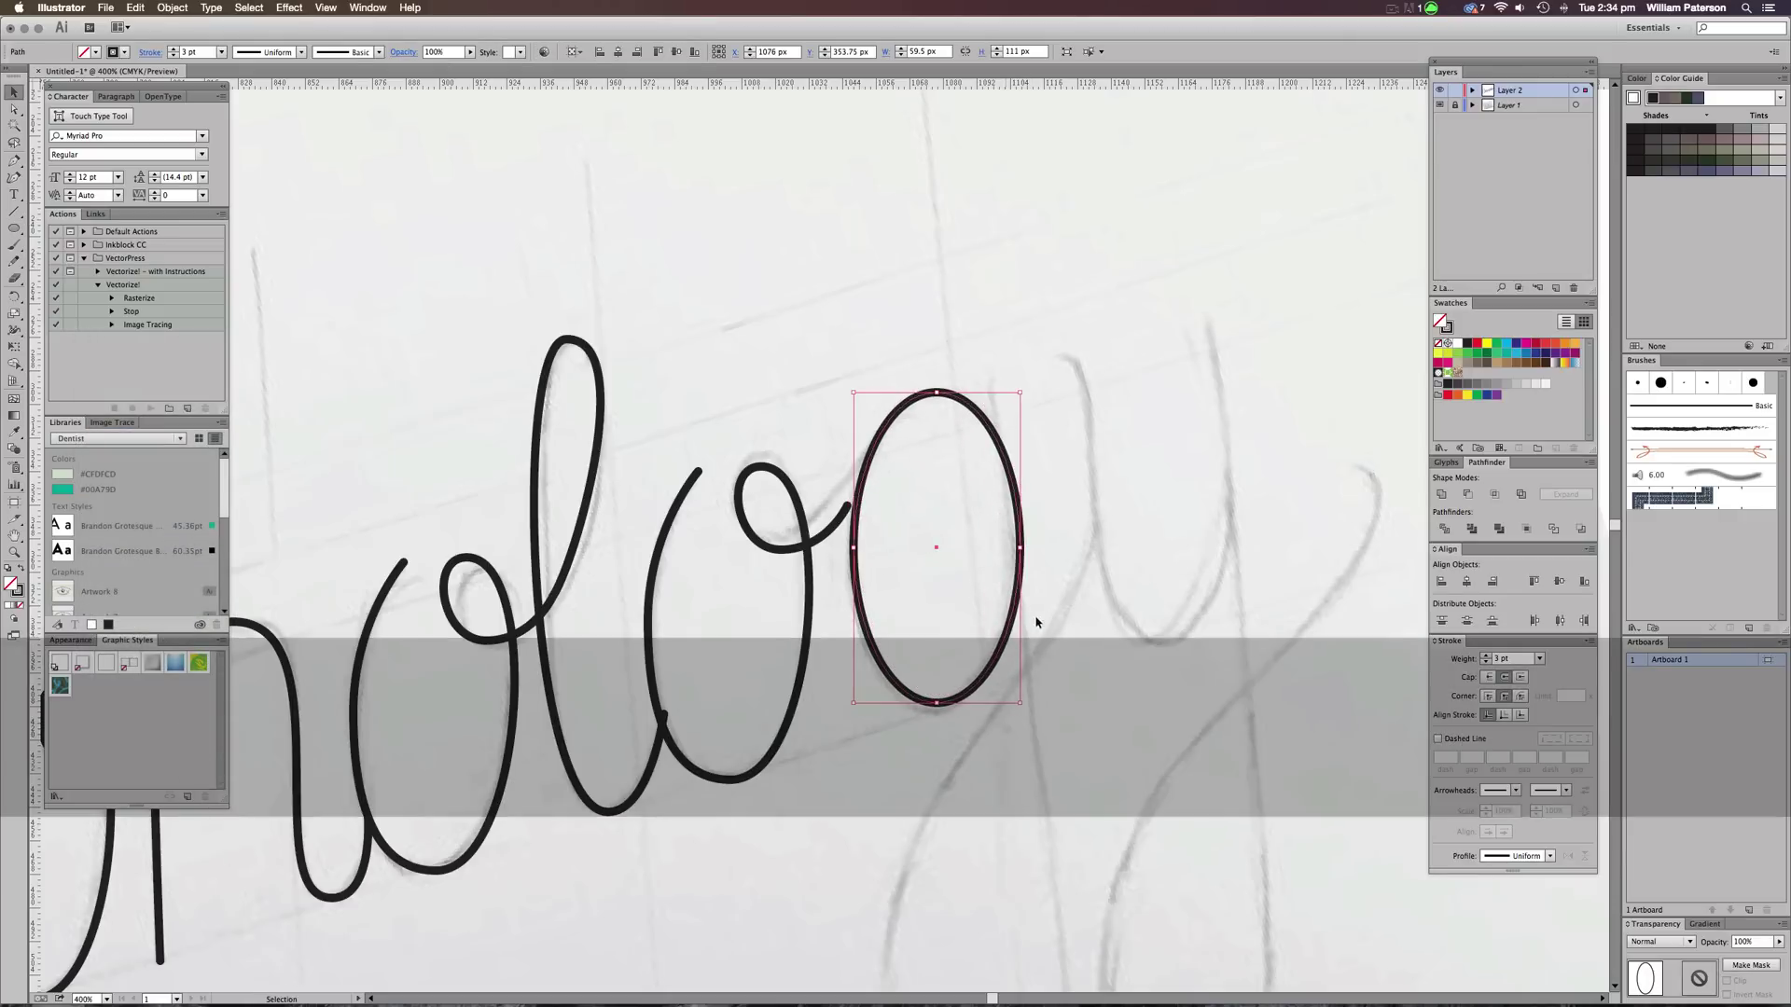
pyautogui.click(1263, 440)
# Trace the g's straight slanted stem with the Pen tool, ending in an anchor with a short downward curve handle at the descender loop
pyautogui.press('super+minus')
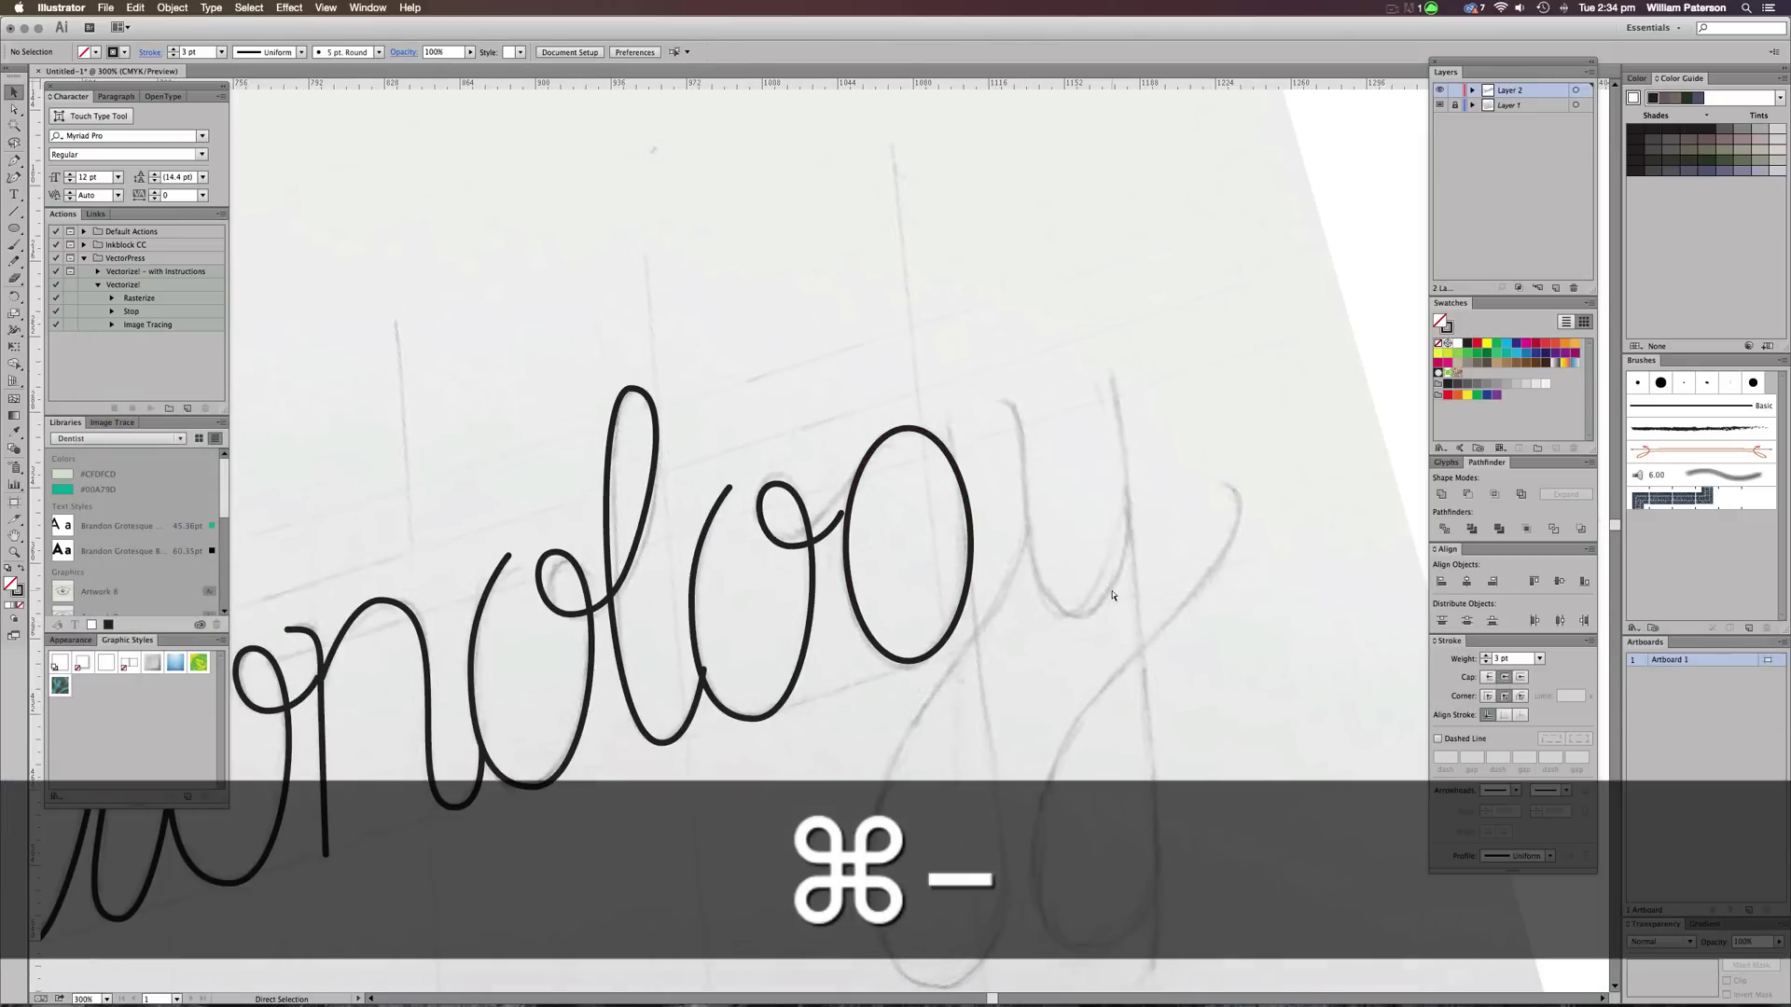
pyautogui.press('p')
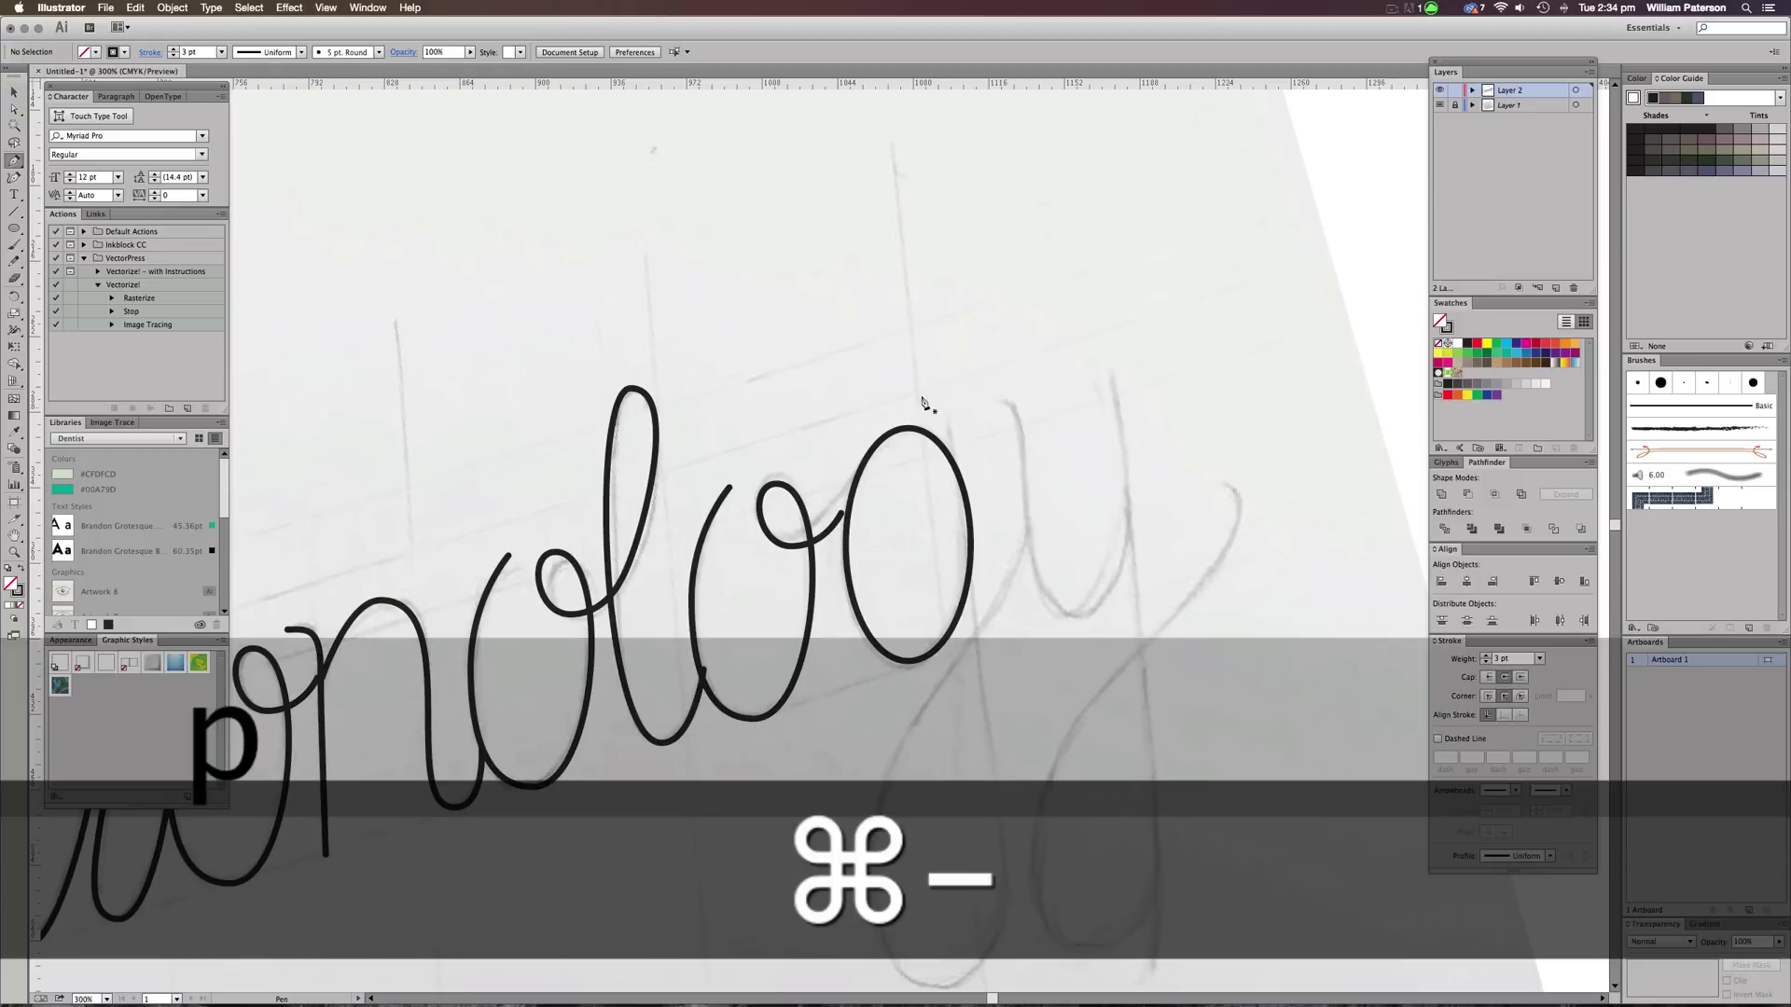
pyautogui.click(948, 422)
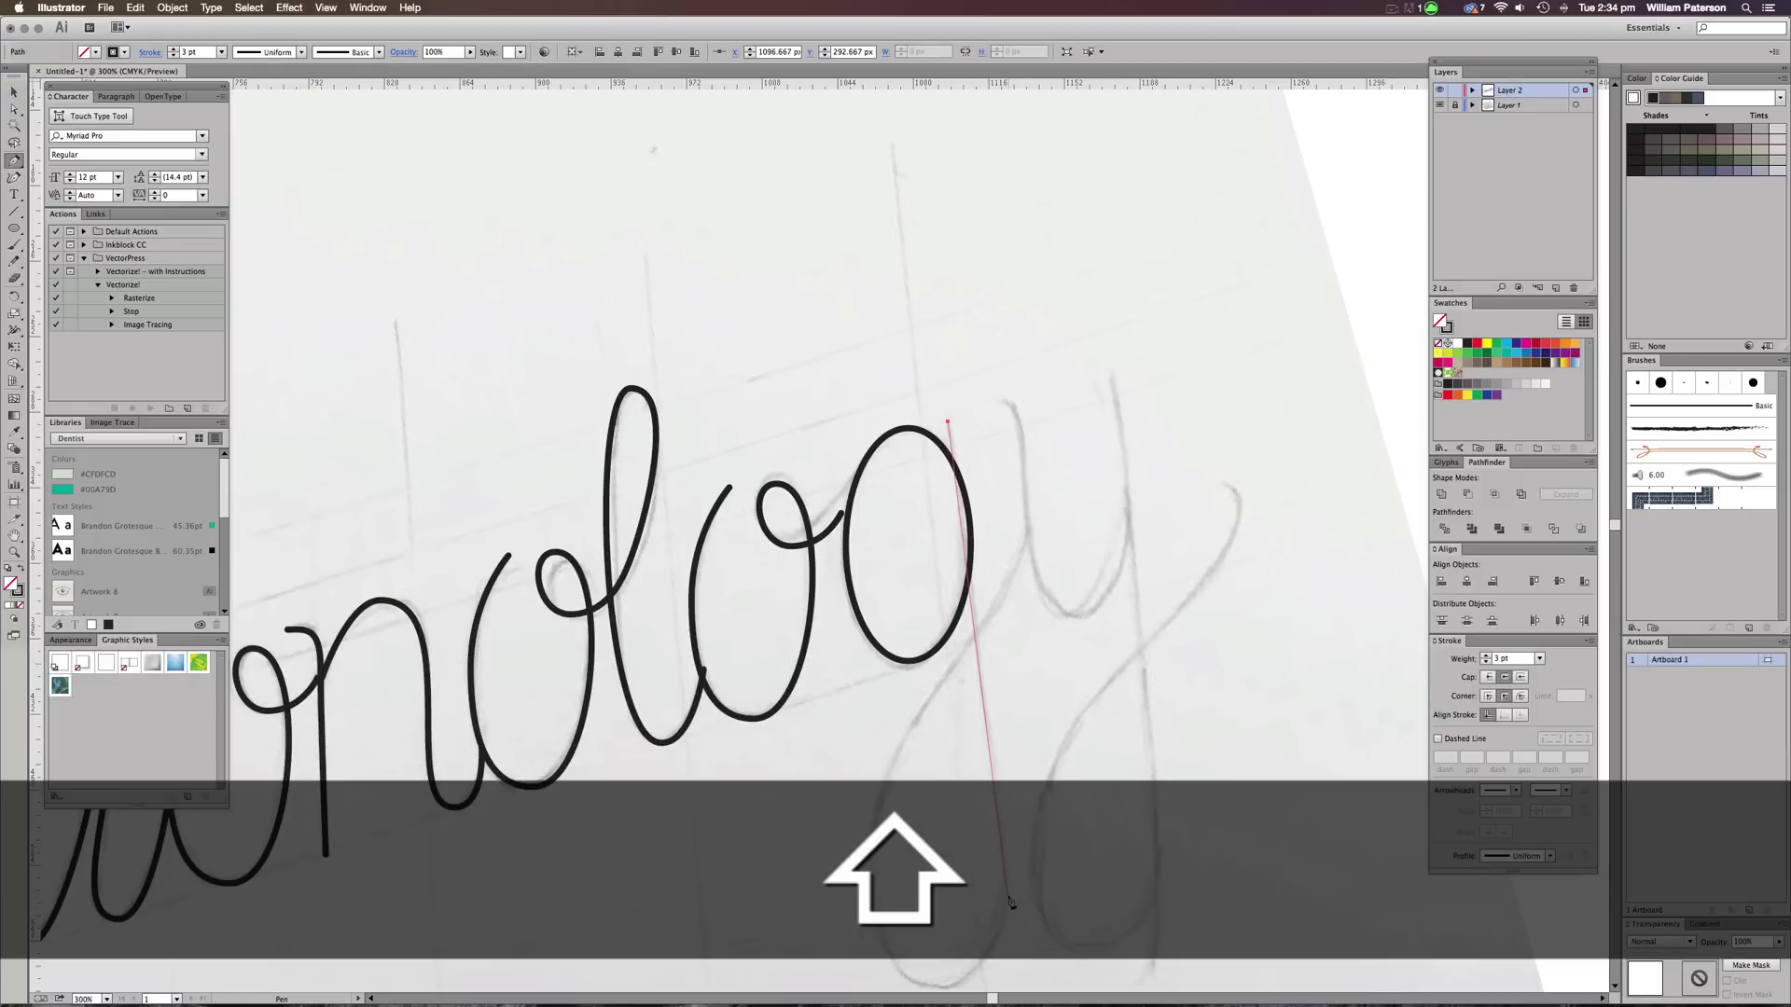
pyautogui.keyDown('shift'); pyautogui.click(1009, 894); pyautogui.keyUp('shift')
pyautogui.scroll(-3, 1003, 867)
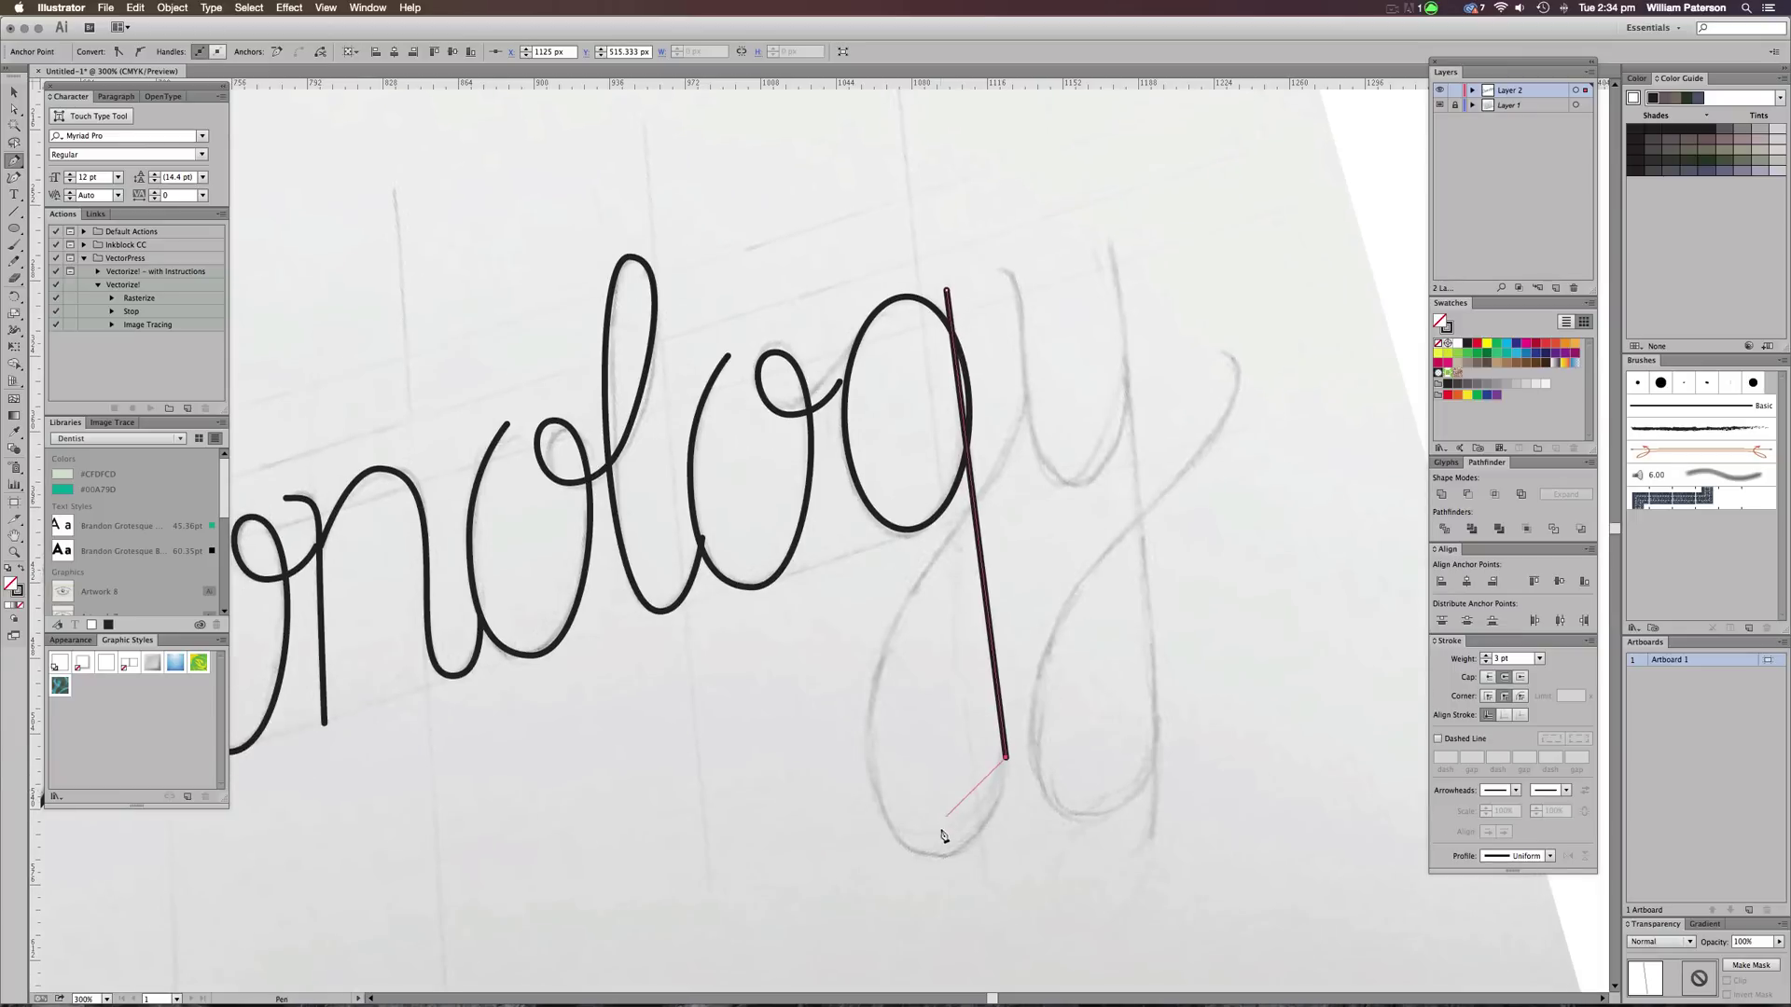
pyautogui.press('super+z')
pyautogui.moveTo(1013, 777); pyautogui.dragTo(1008, 807)
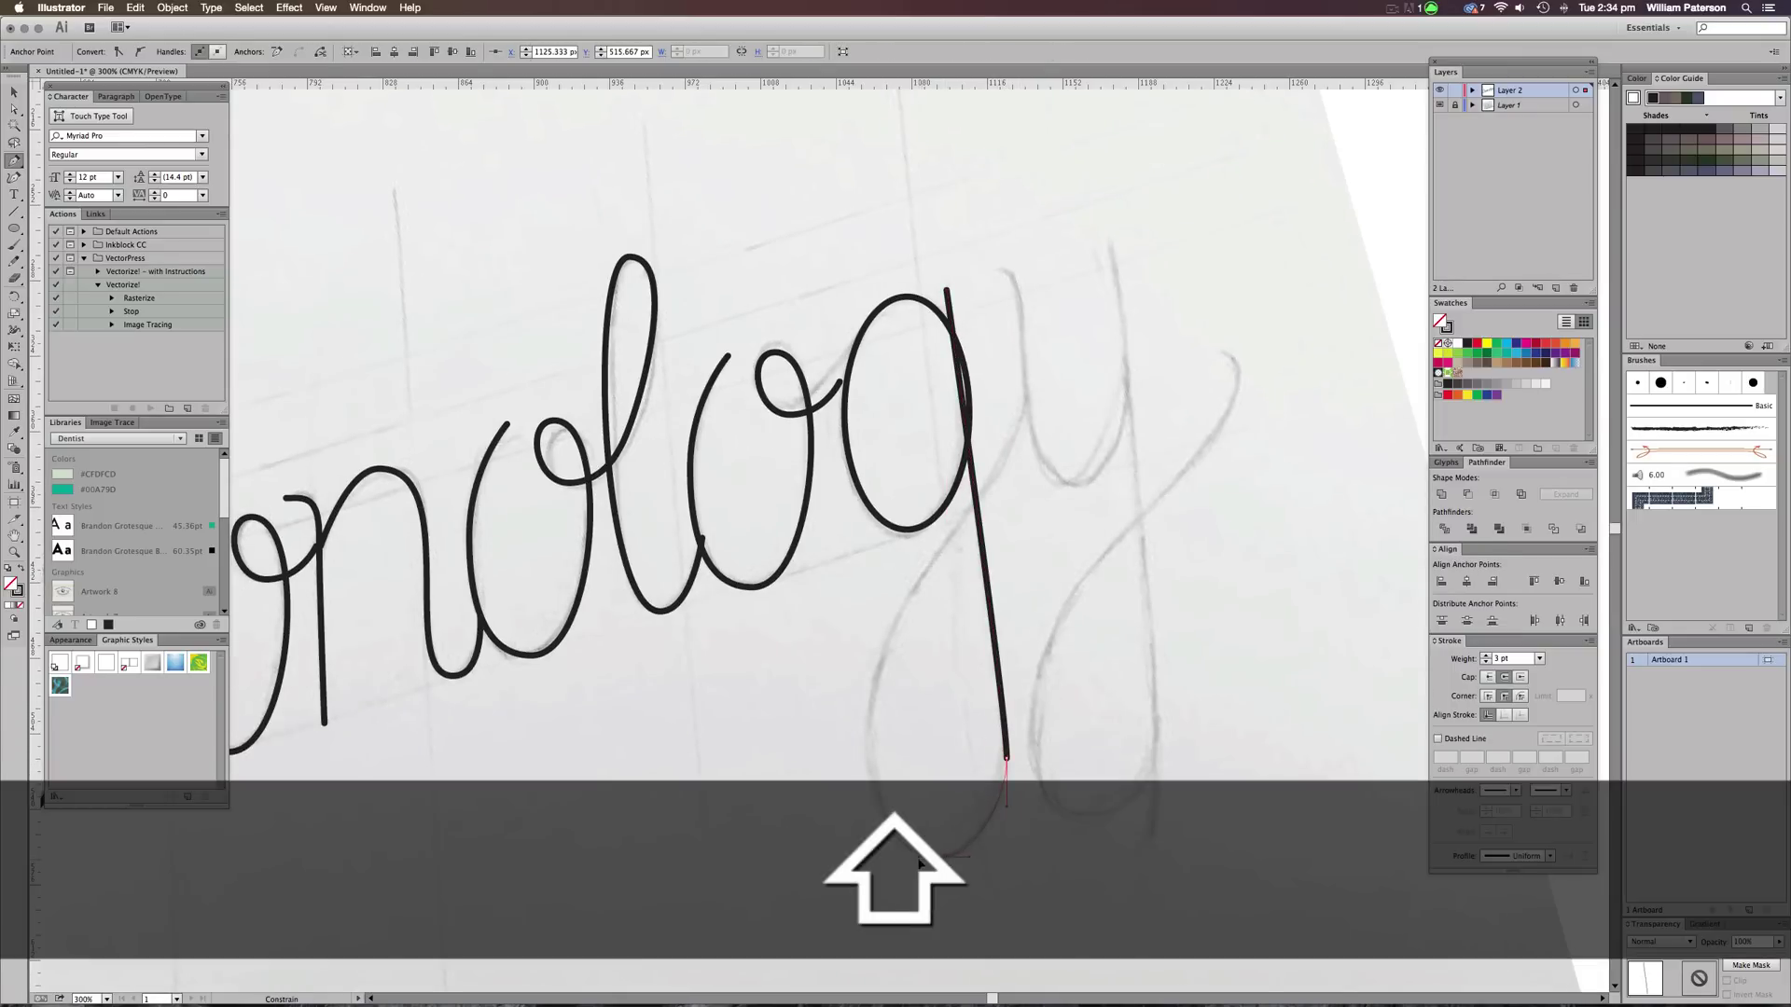
# Add a curve anchor at the base of the g's descender loop and pull out its long horizontal left handle
pyautogui.moveTo(921, 863); pyautogui.dragTo(919, 860)
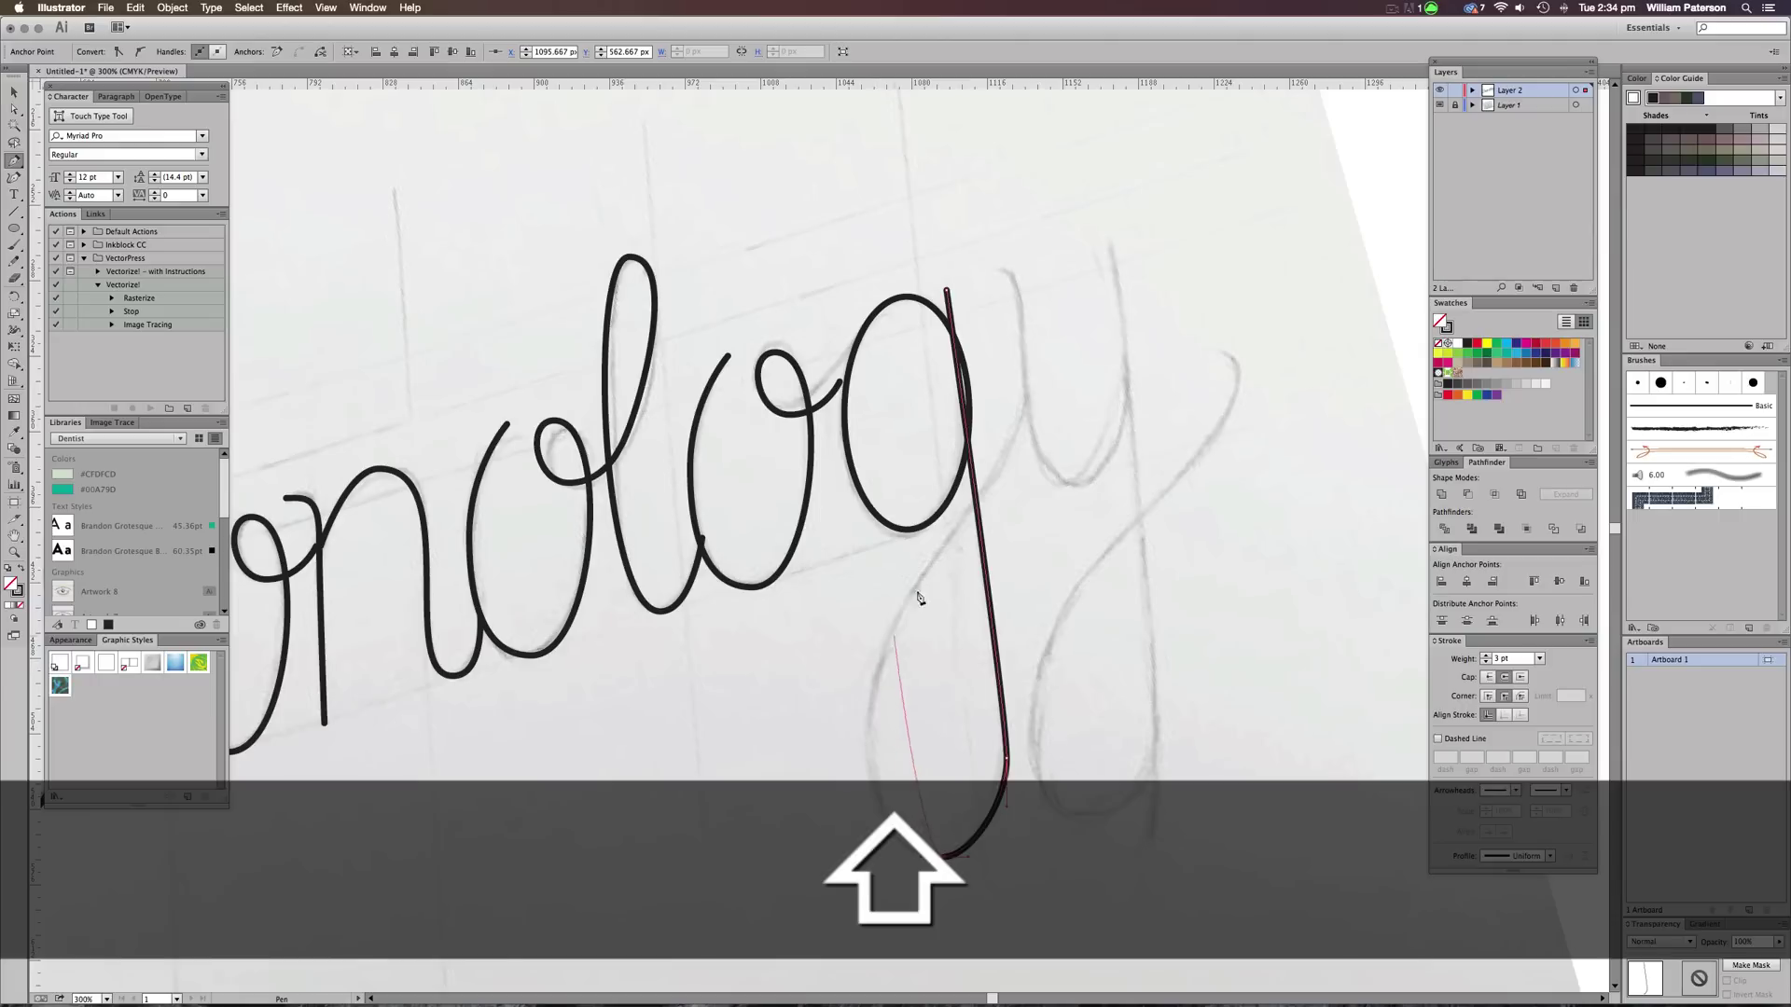
pyautogui.press('alt')
pyautogui.press('shift')
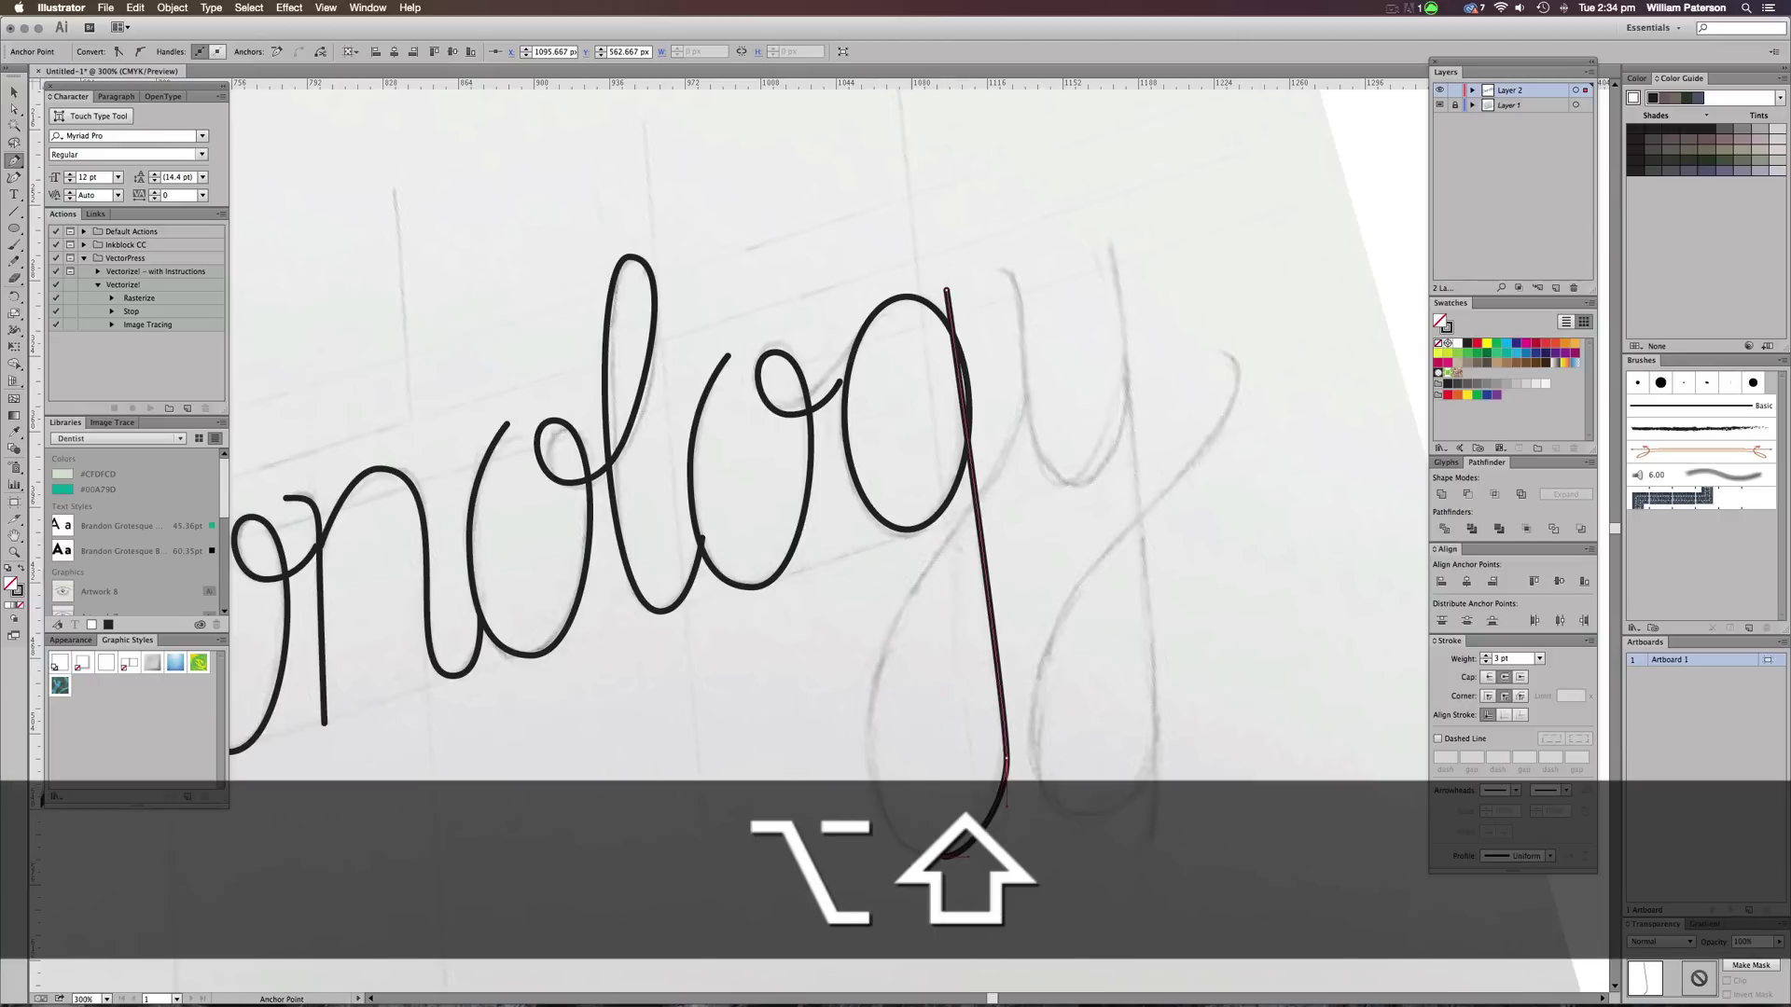
pyautogui.moveTo(944, 856); pyautogui.dragTo(774, 866)
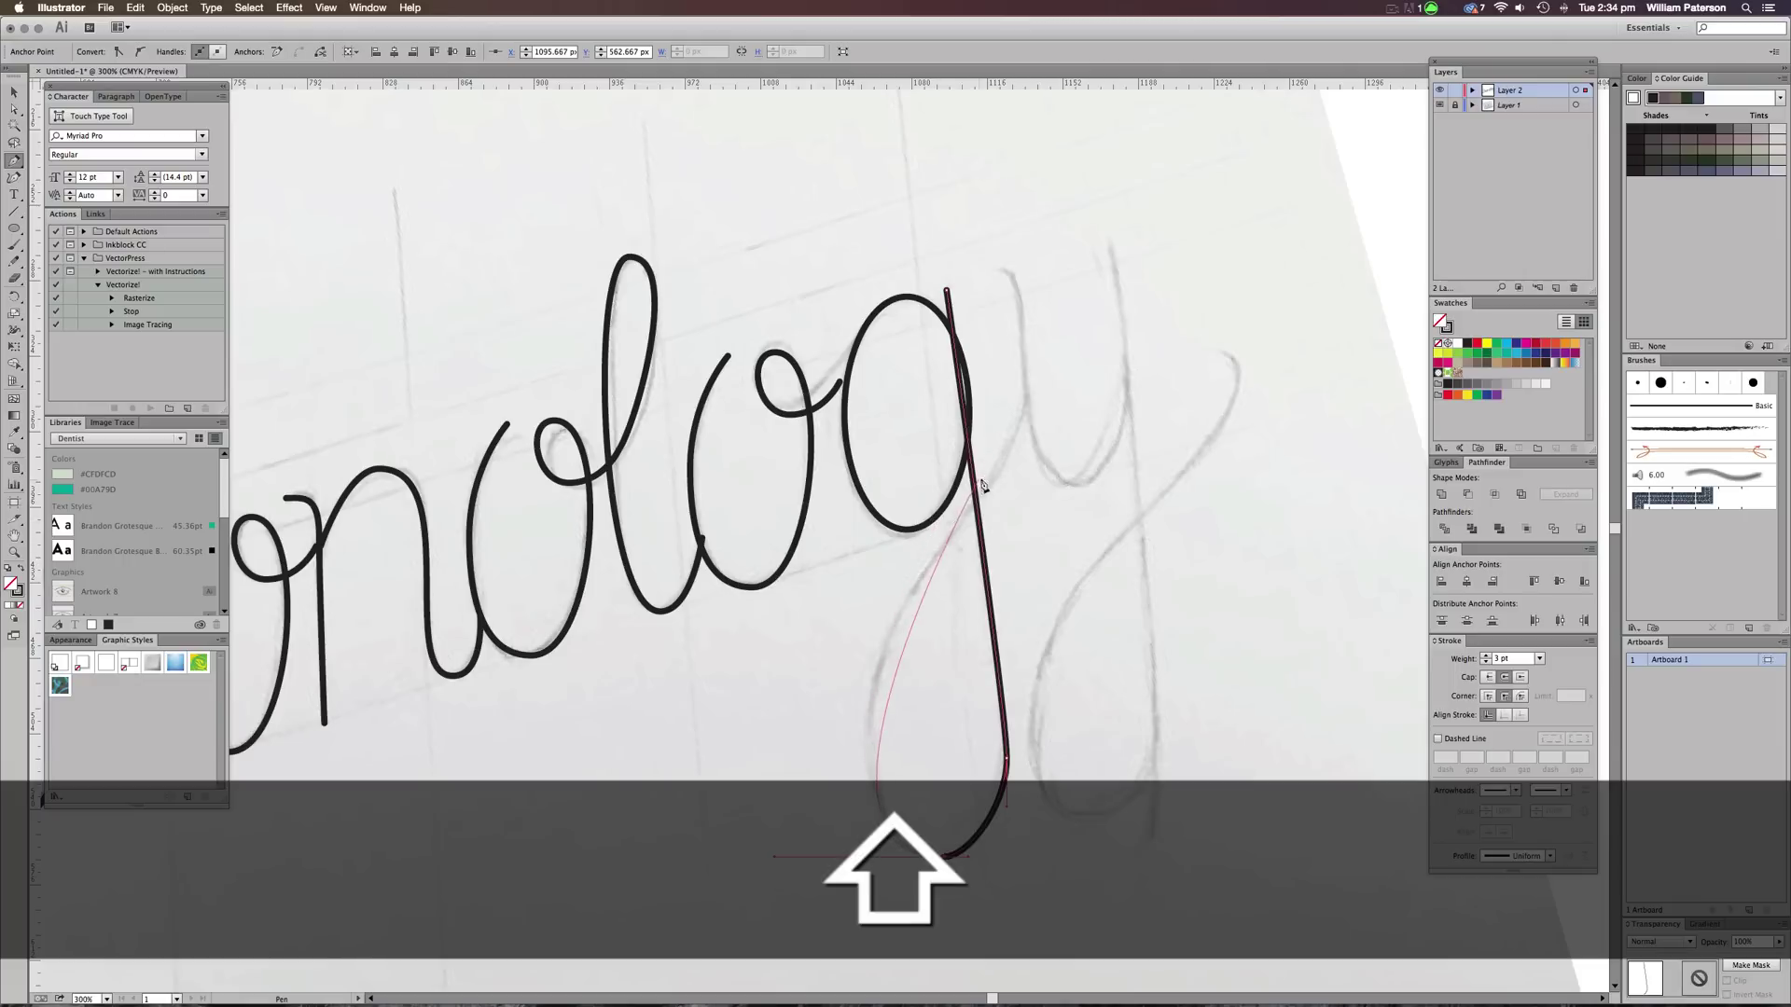
pyautogui.moveTo(1010, 445); pyautogui.dragTo(1014, 385)
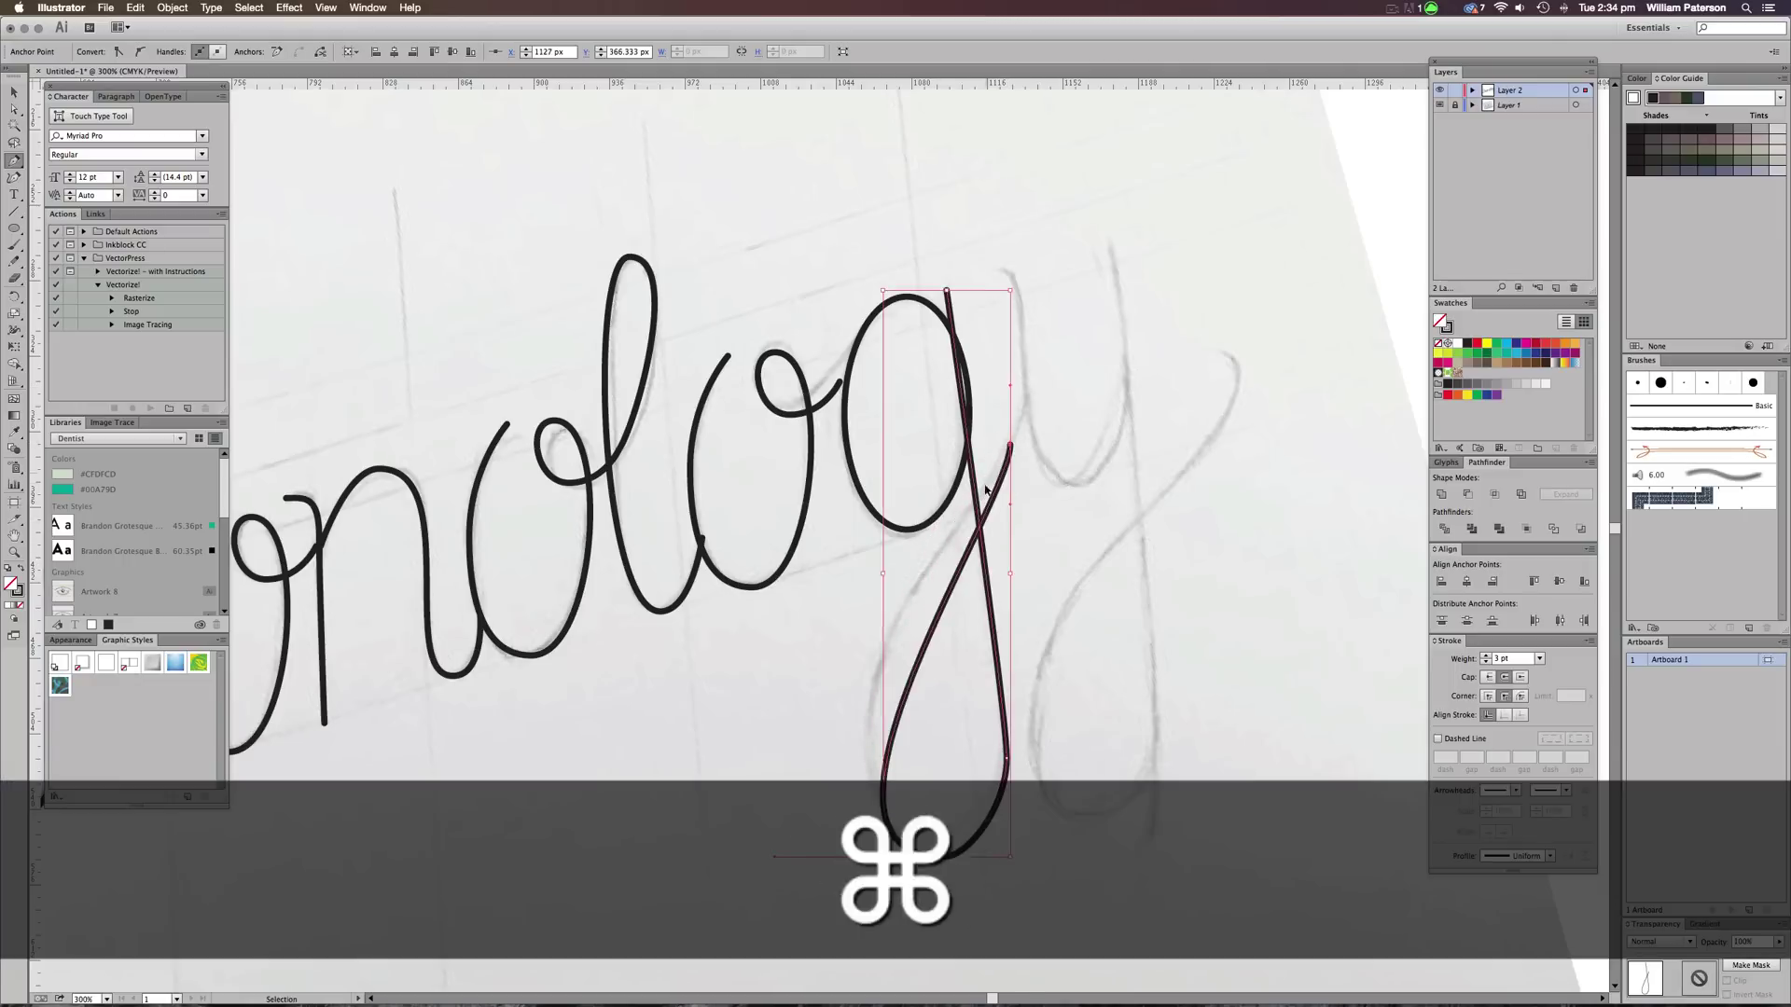
pyautogui.press('super+z')
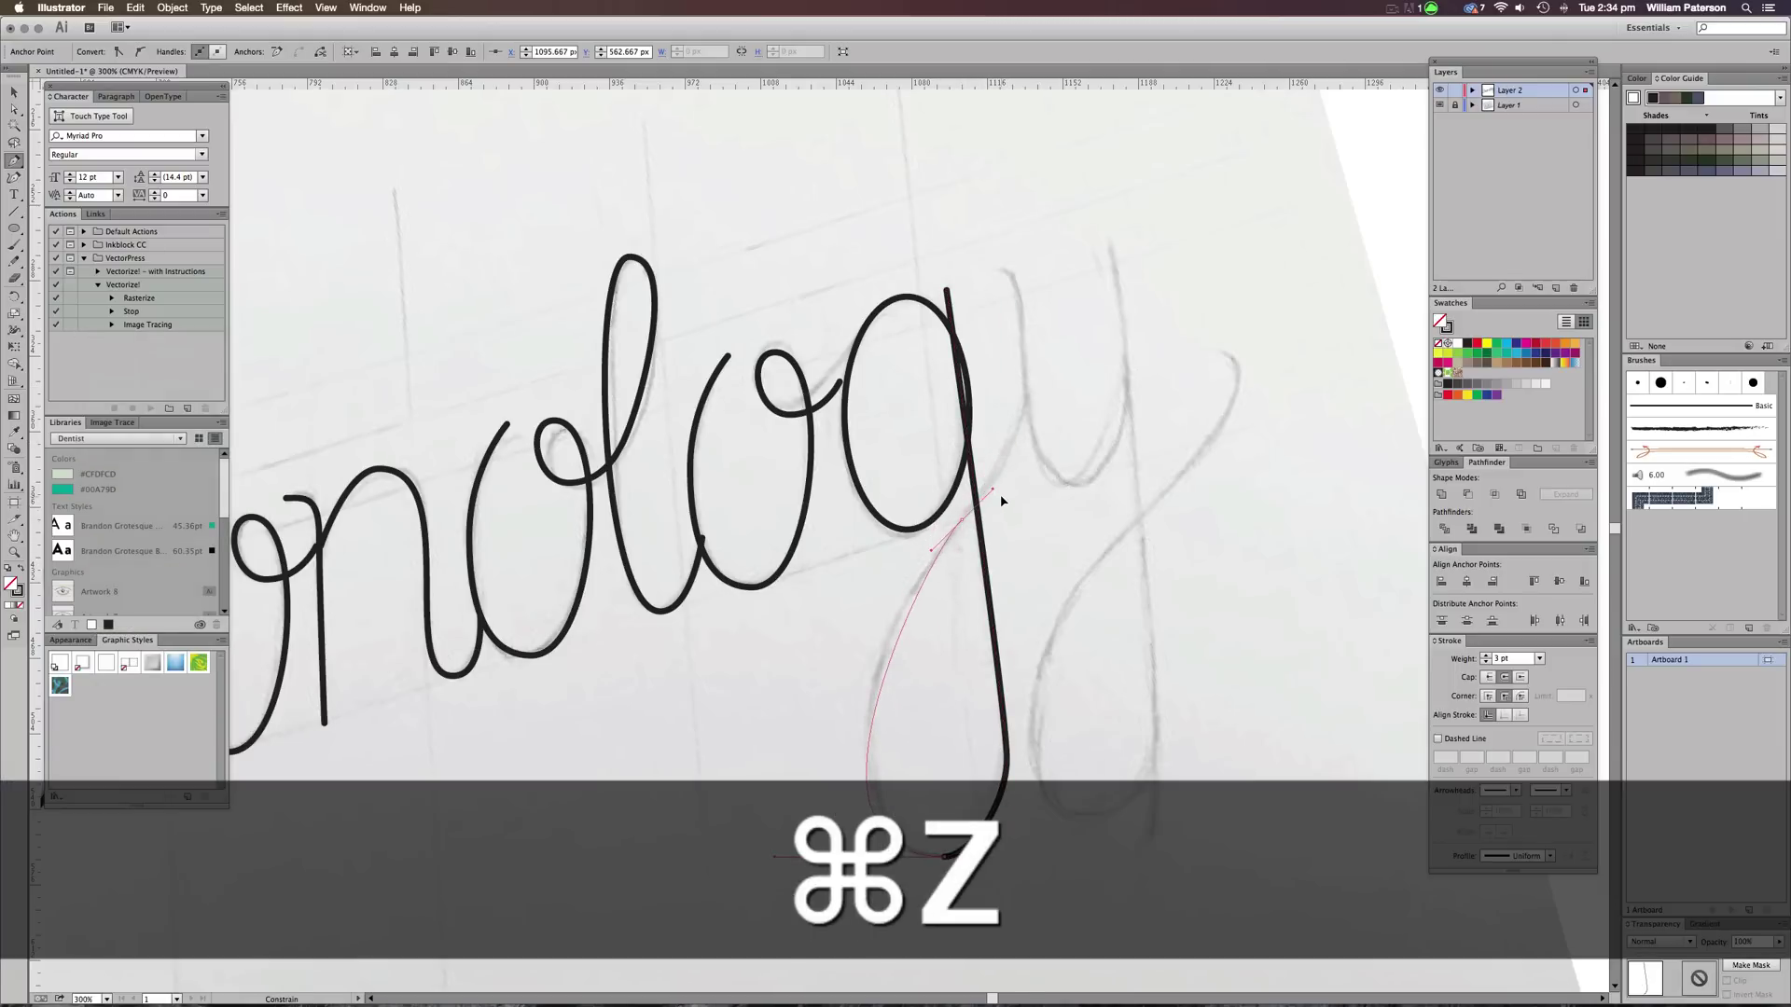
pyautogui.press('super+z')
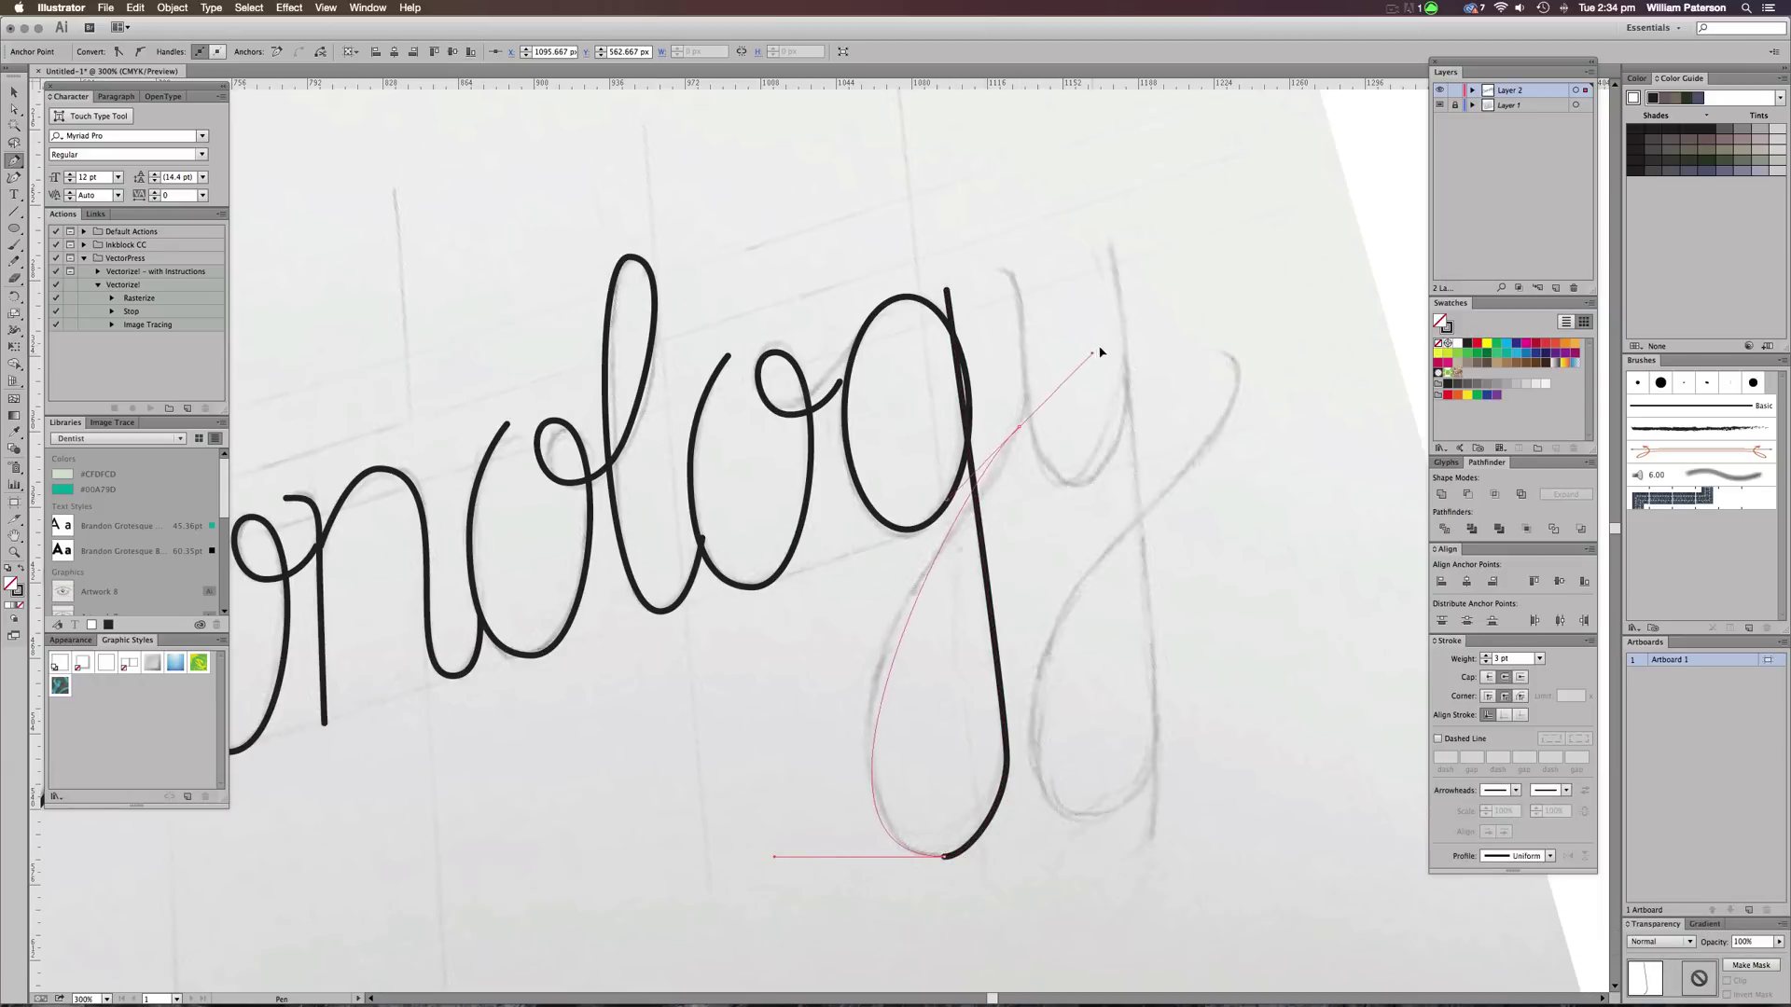
pyautogui.press('super+z')
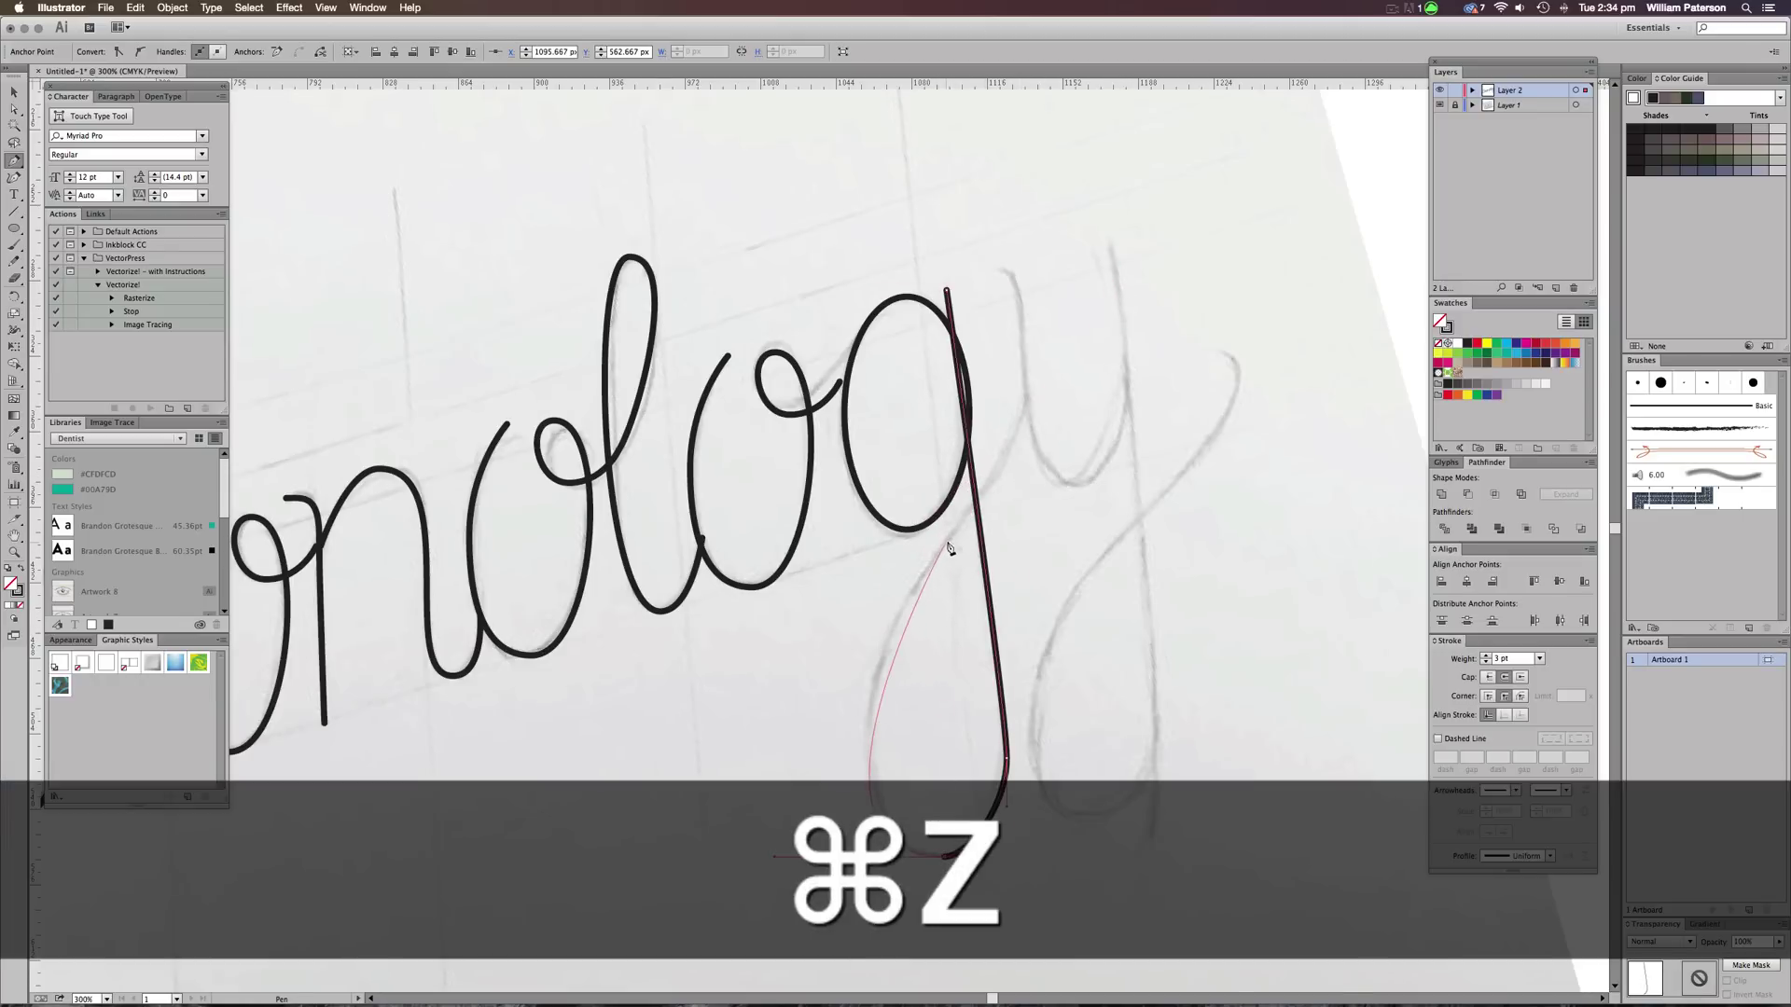
# Trace the g's descender loop up through the stem crossing to the y's sketched left stroke, and deselect the path
pyautogui.click(947, 289)
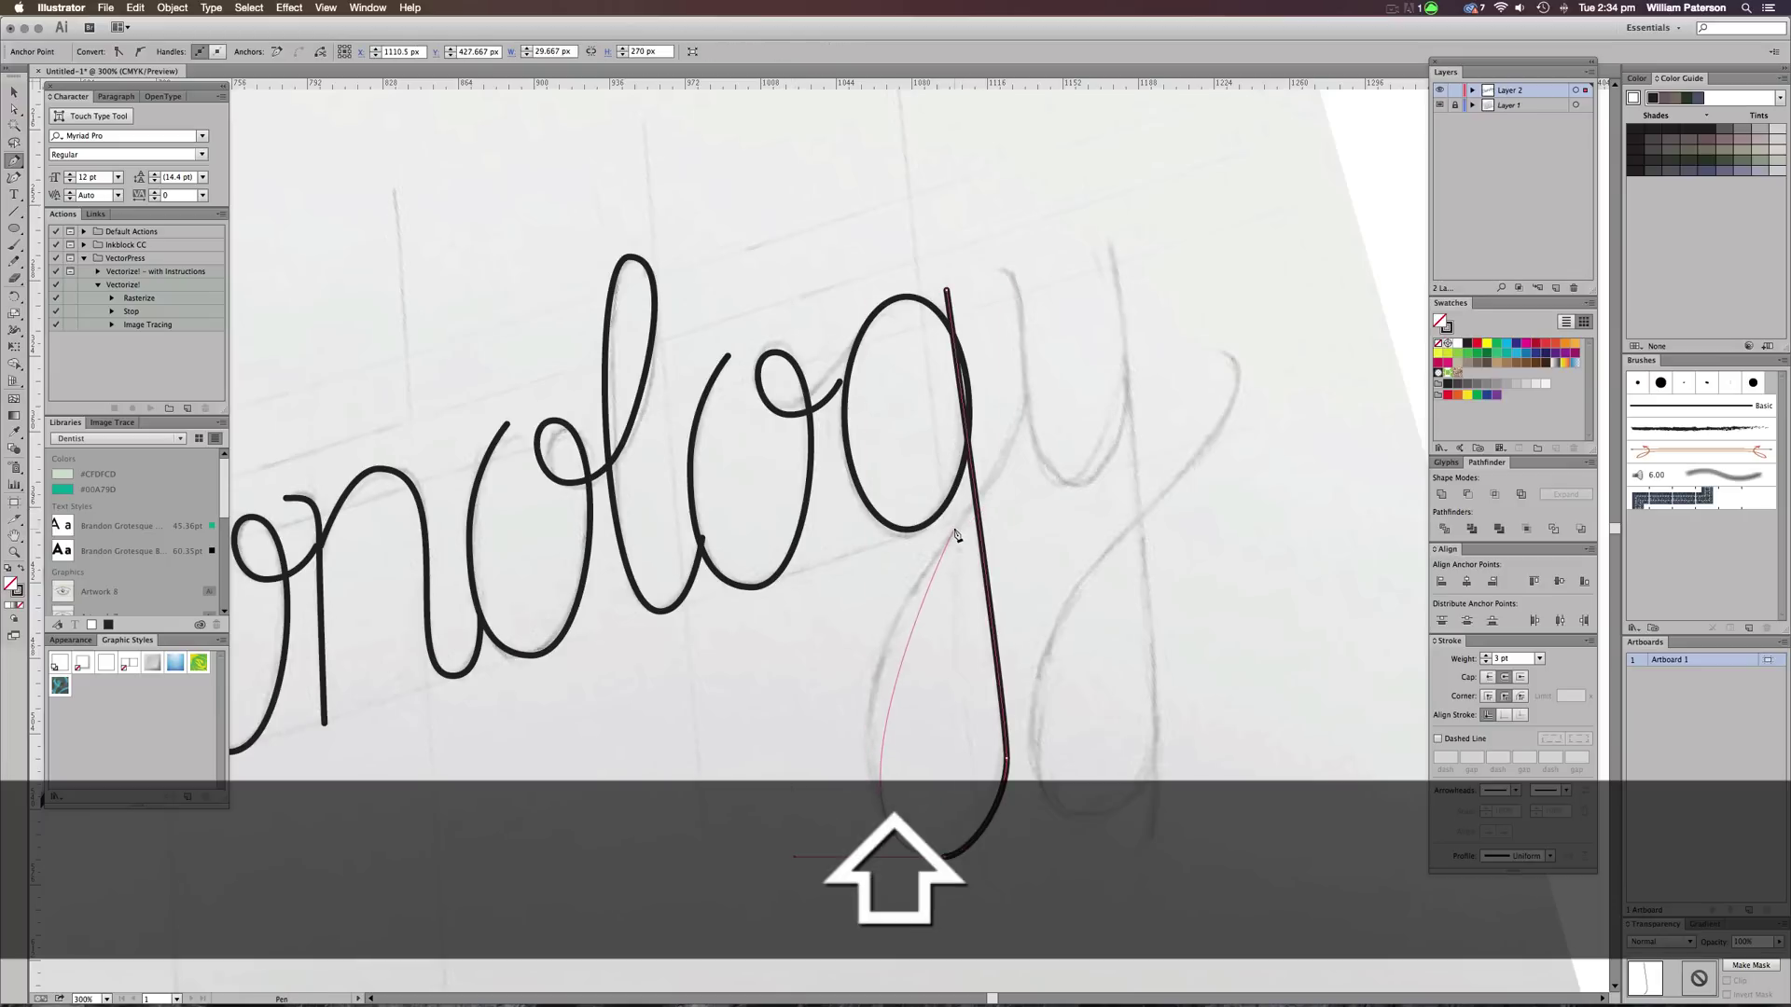
pyautogui.moveTo(956, 531); pyautogui.dragTo(1018, 477)
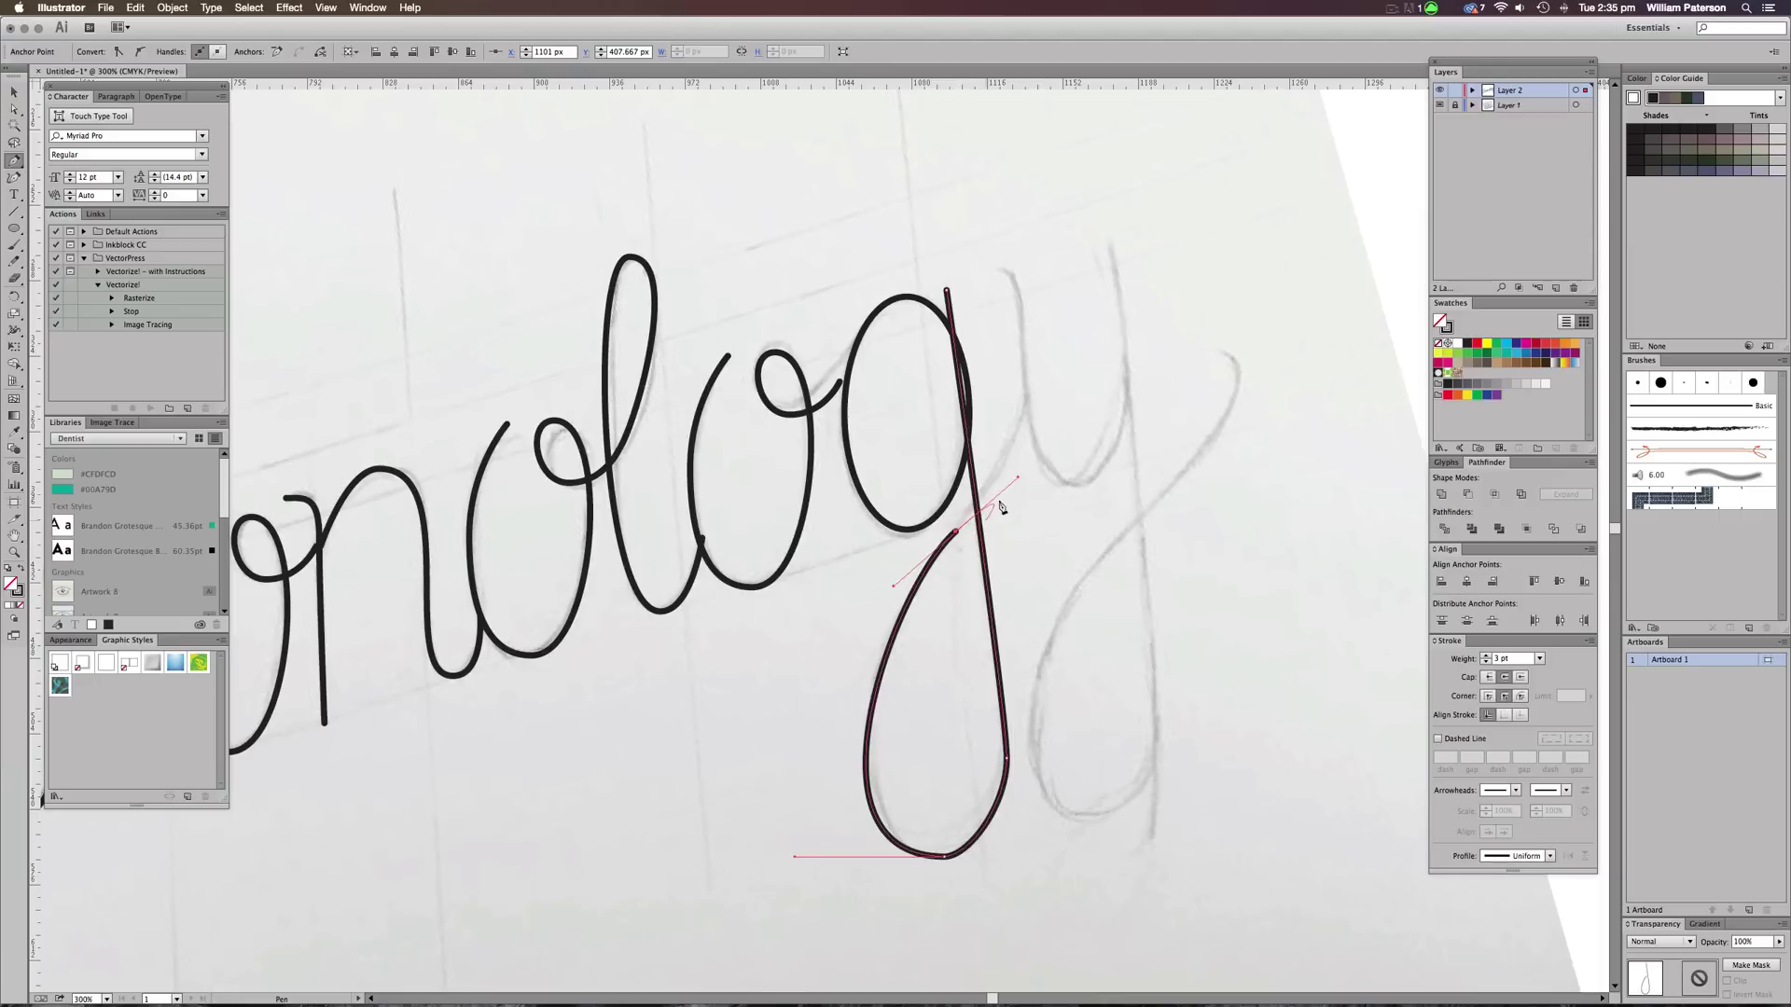
pyautogui.click(1026, 407)
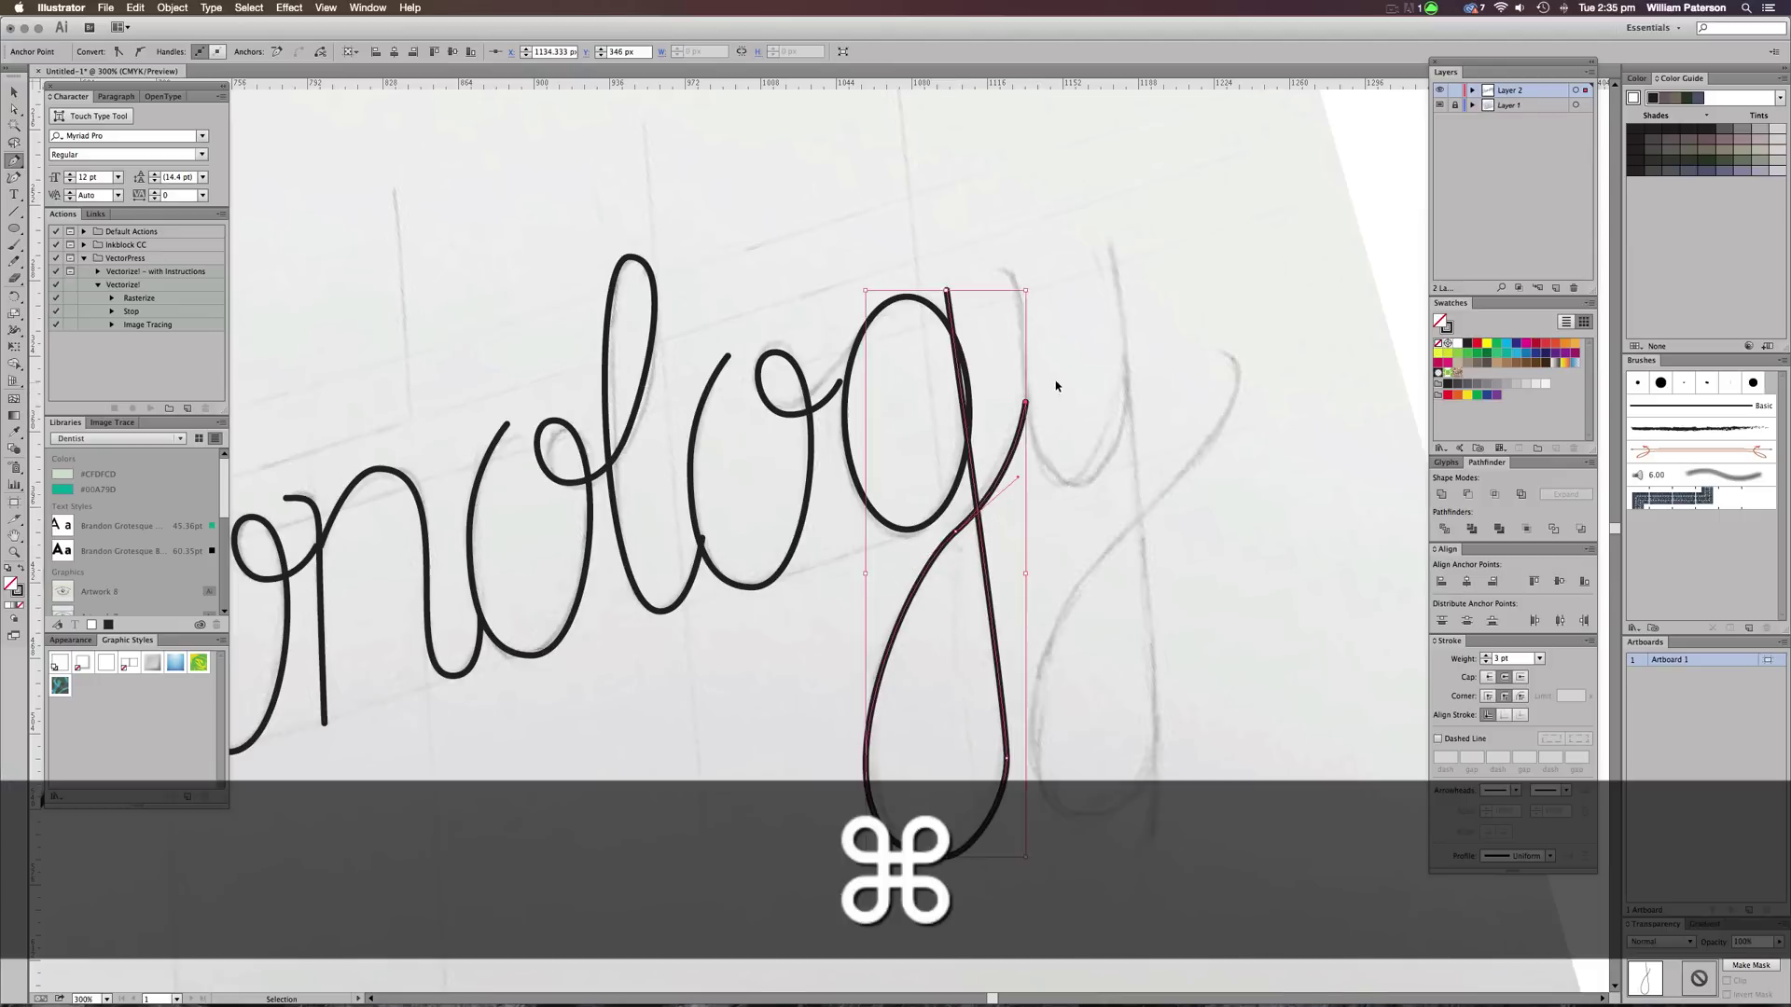
pyautogui.keyDown('super'); pyautogui.click(1099, 404); pyautogui.keyUp('super')
# Lengthen the right handle at the base of the g's loop slightly with the Direct Selection tool, and deselect the path
pyautogui.press('a')
pyautogui.click(940, 857)
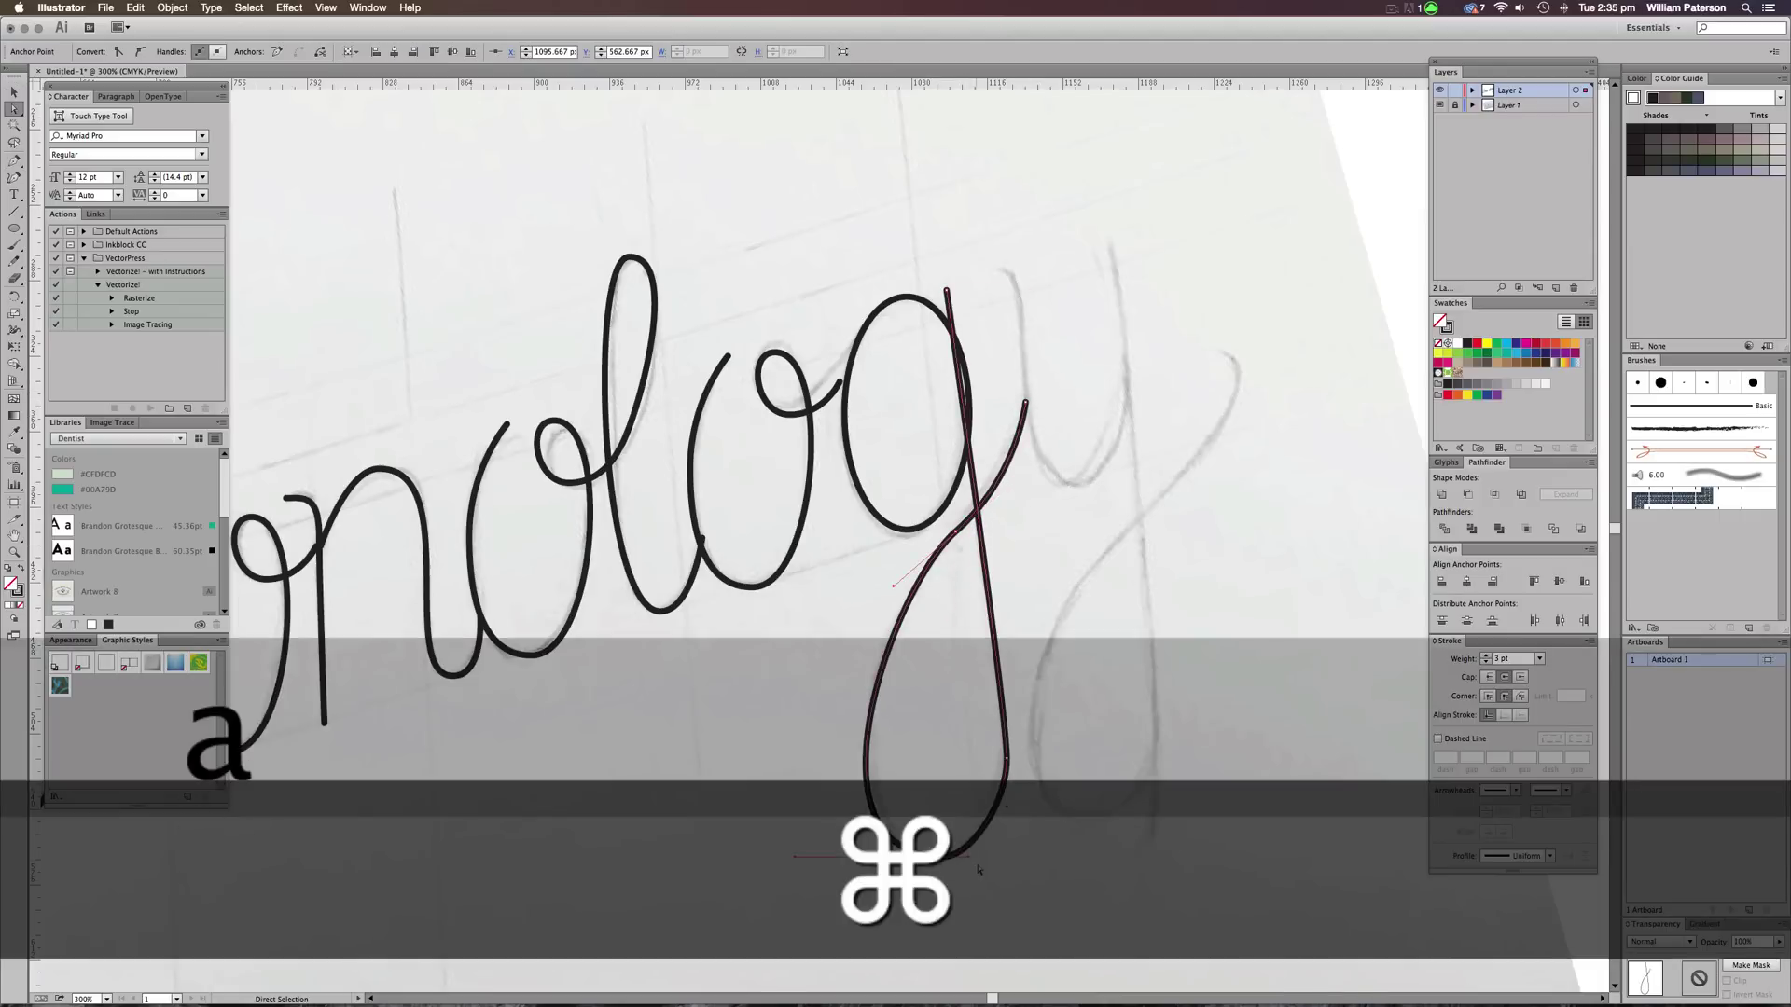
pyautogui.moveTo(971, 857); pyautogui.dragTo(996, 855)
pyautogui.click(1058, 786)
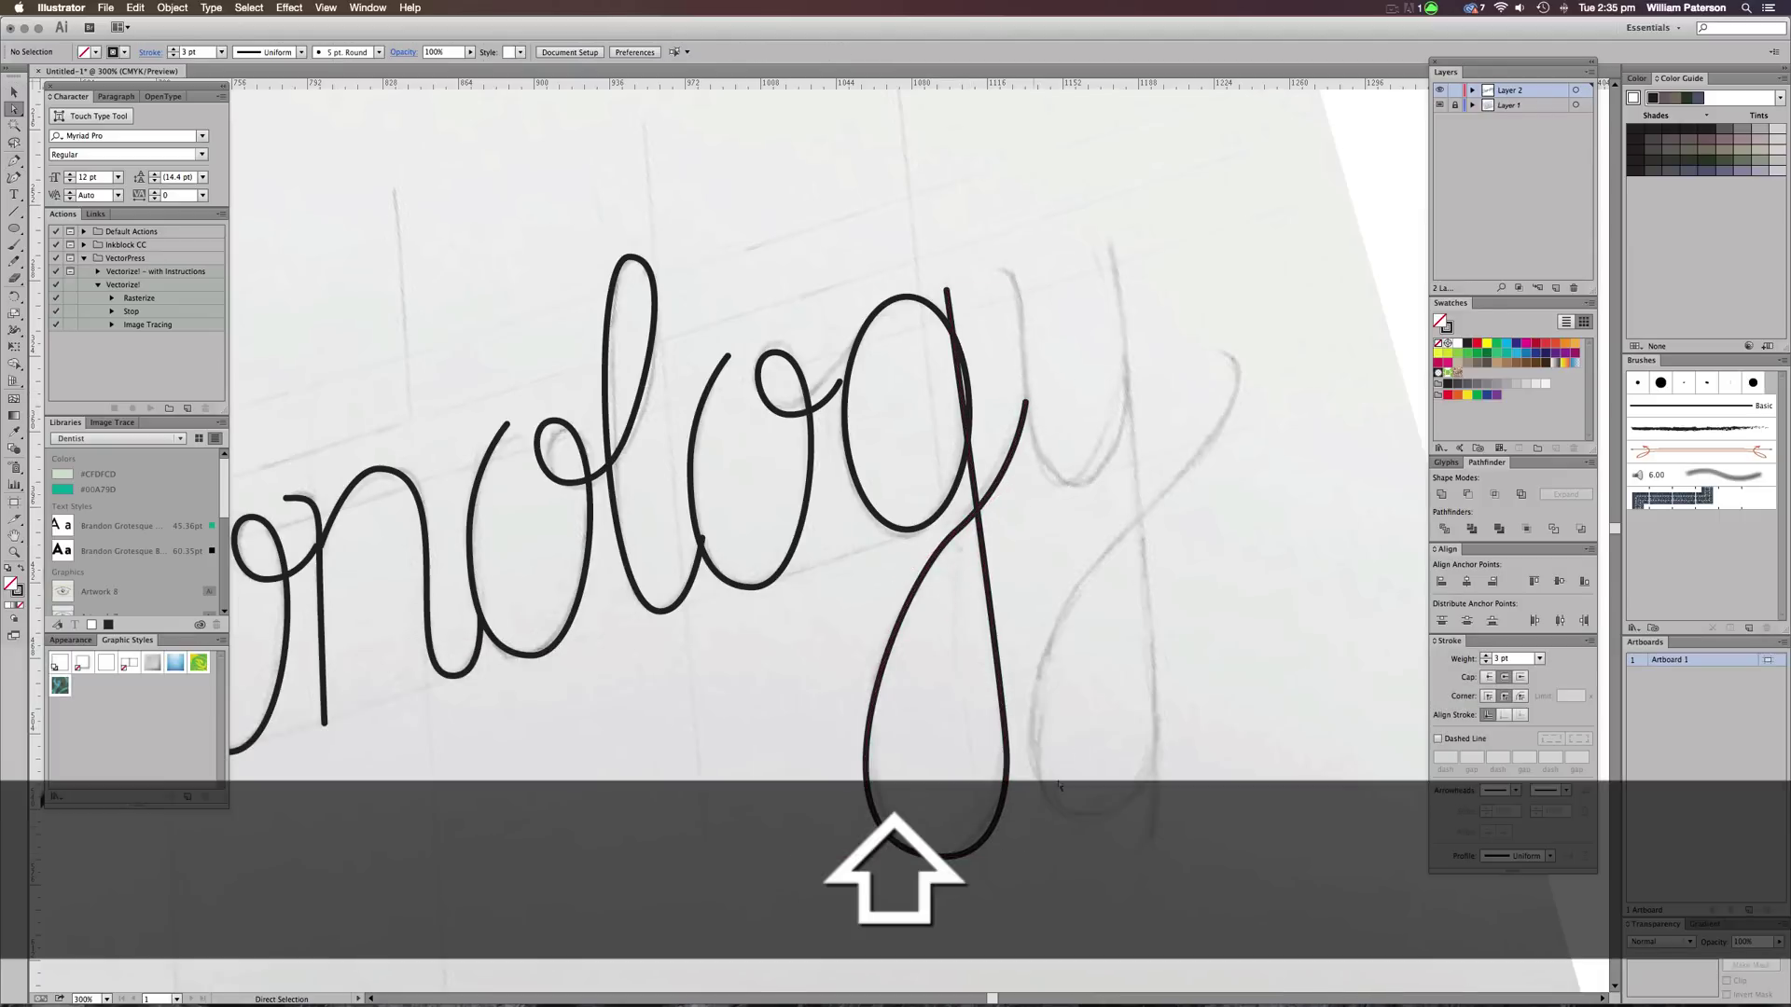
# Pull the lower handle at the g's loop crossing slightly downward, and deselect the path
pyautogui.moveTo(1019, 574); pyautogui.dragTo(918, 671)
pyautogui.click(856, 633)
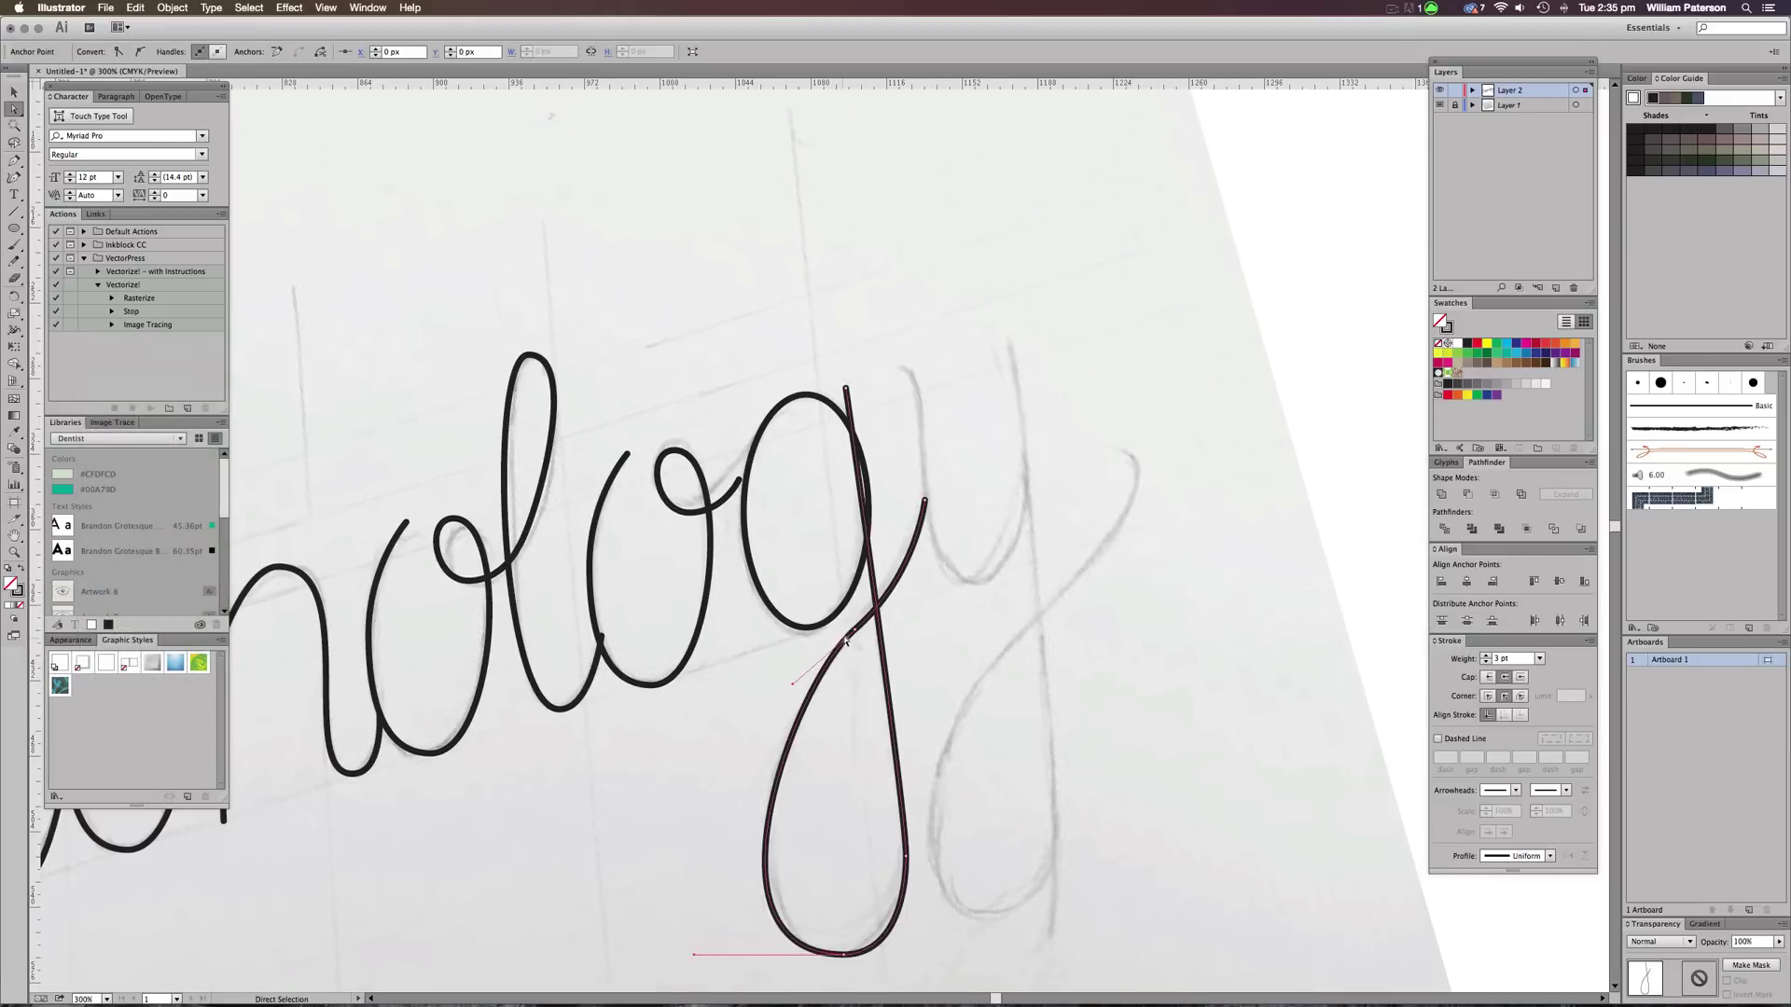
pyautogui.moveTo(794, 688); pyautogui.dragTo(791, 698)
pyautogui.click(951, 571)
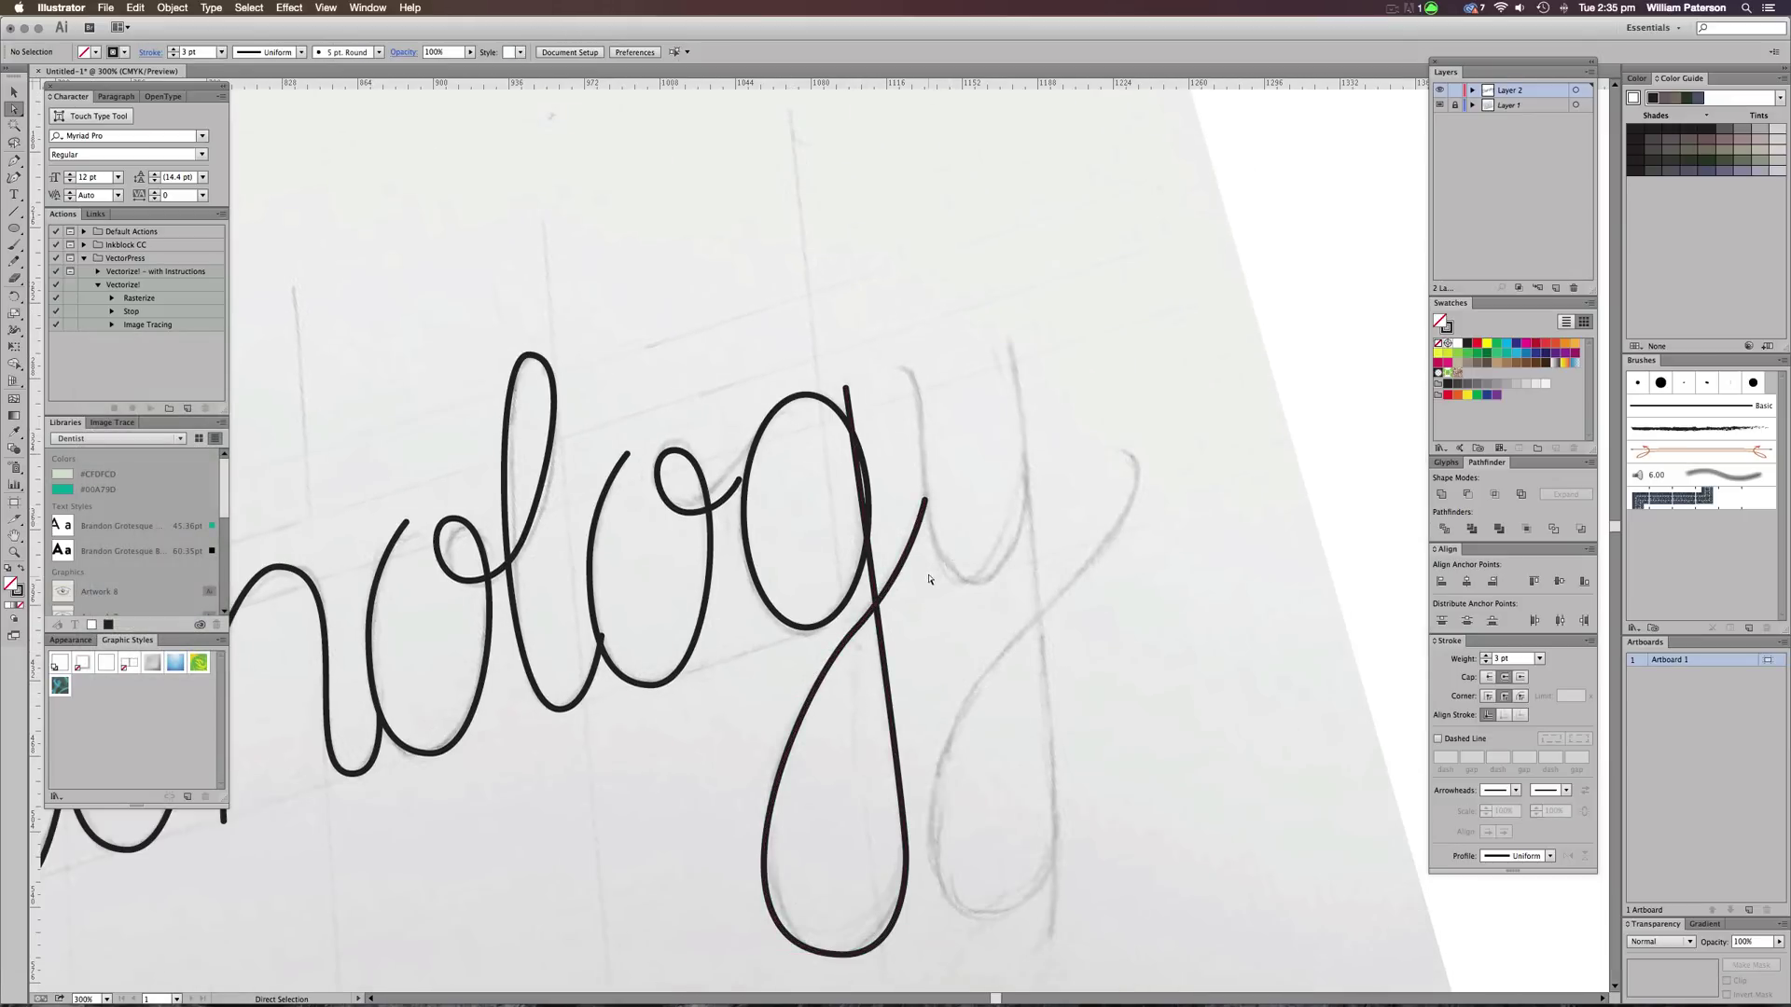
pyautogui.press('p')
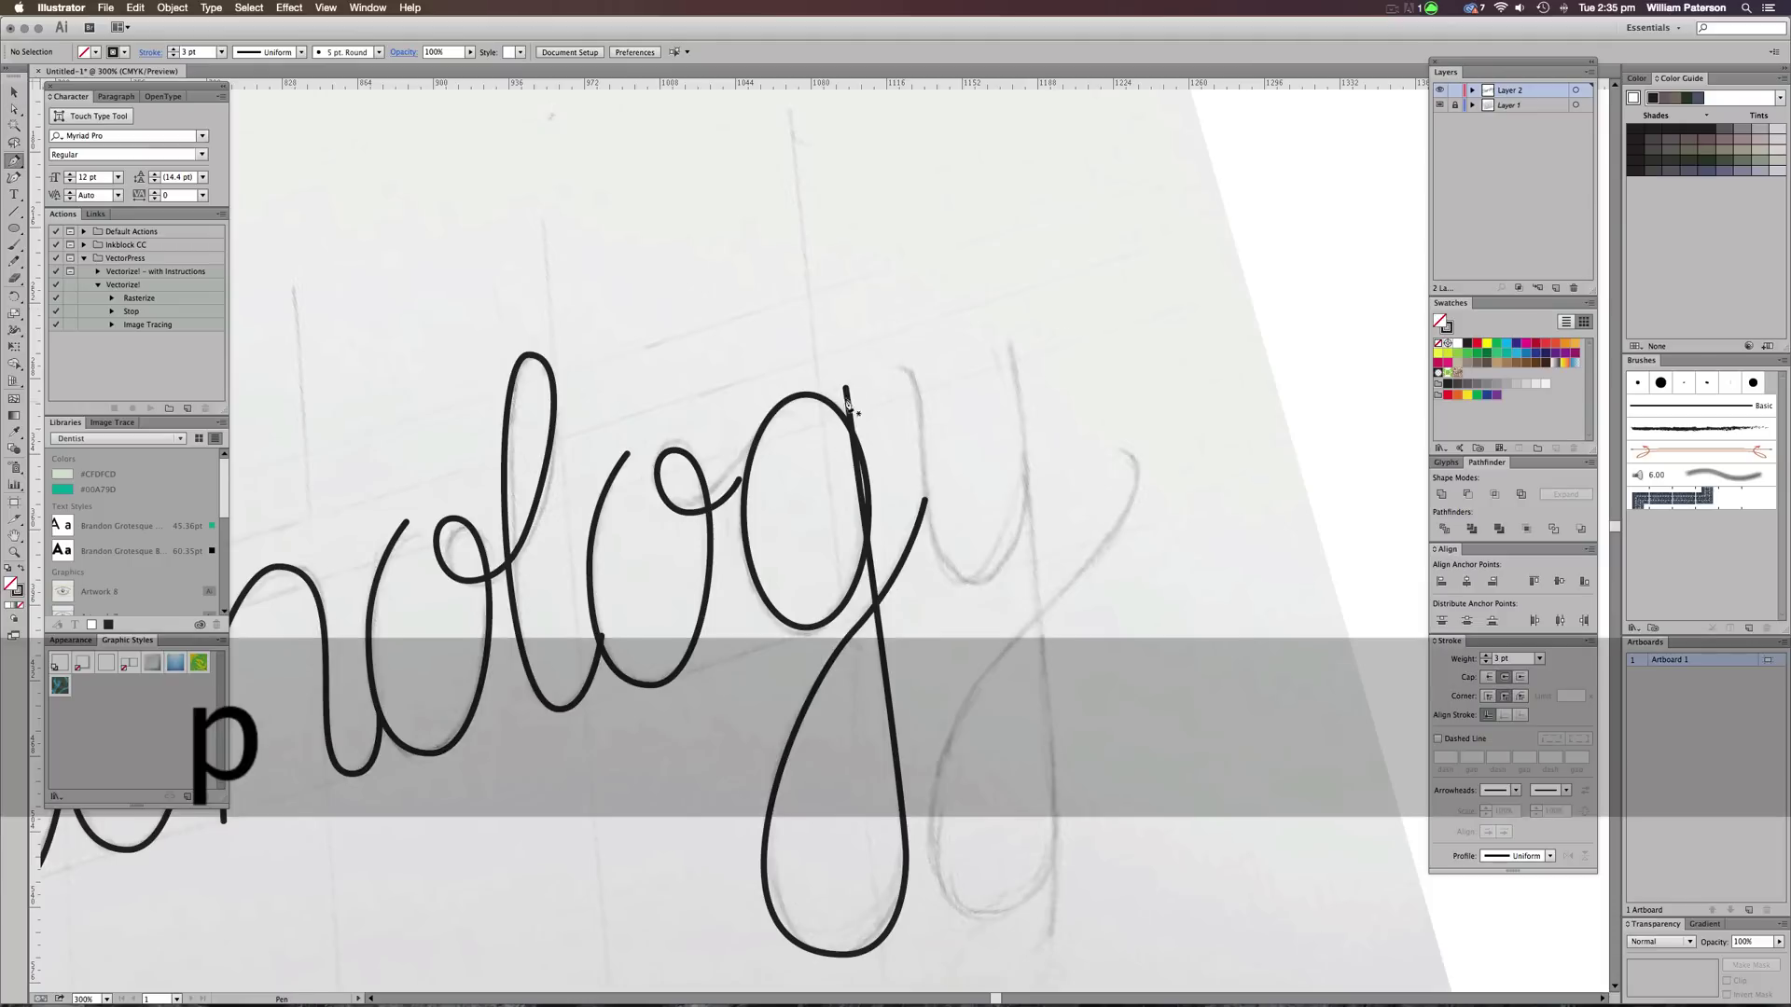
pyautogui.moveTo(897, 365); pyautogui.dragTo(919, 368)
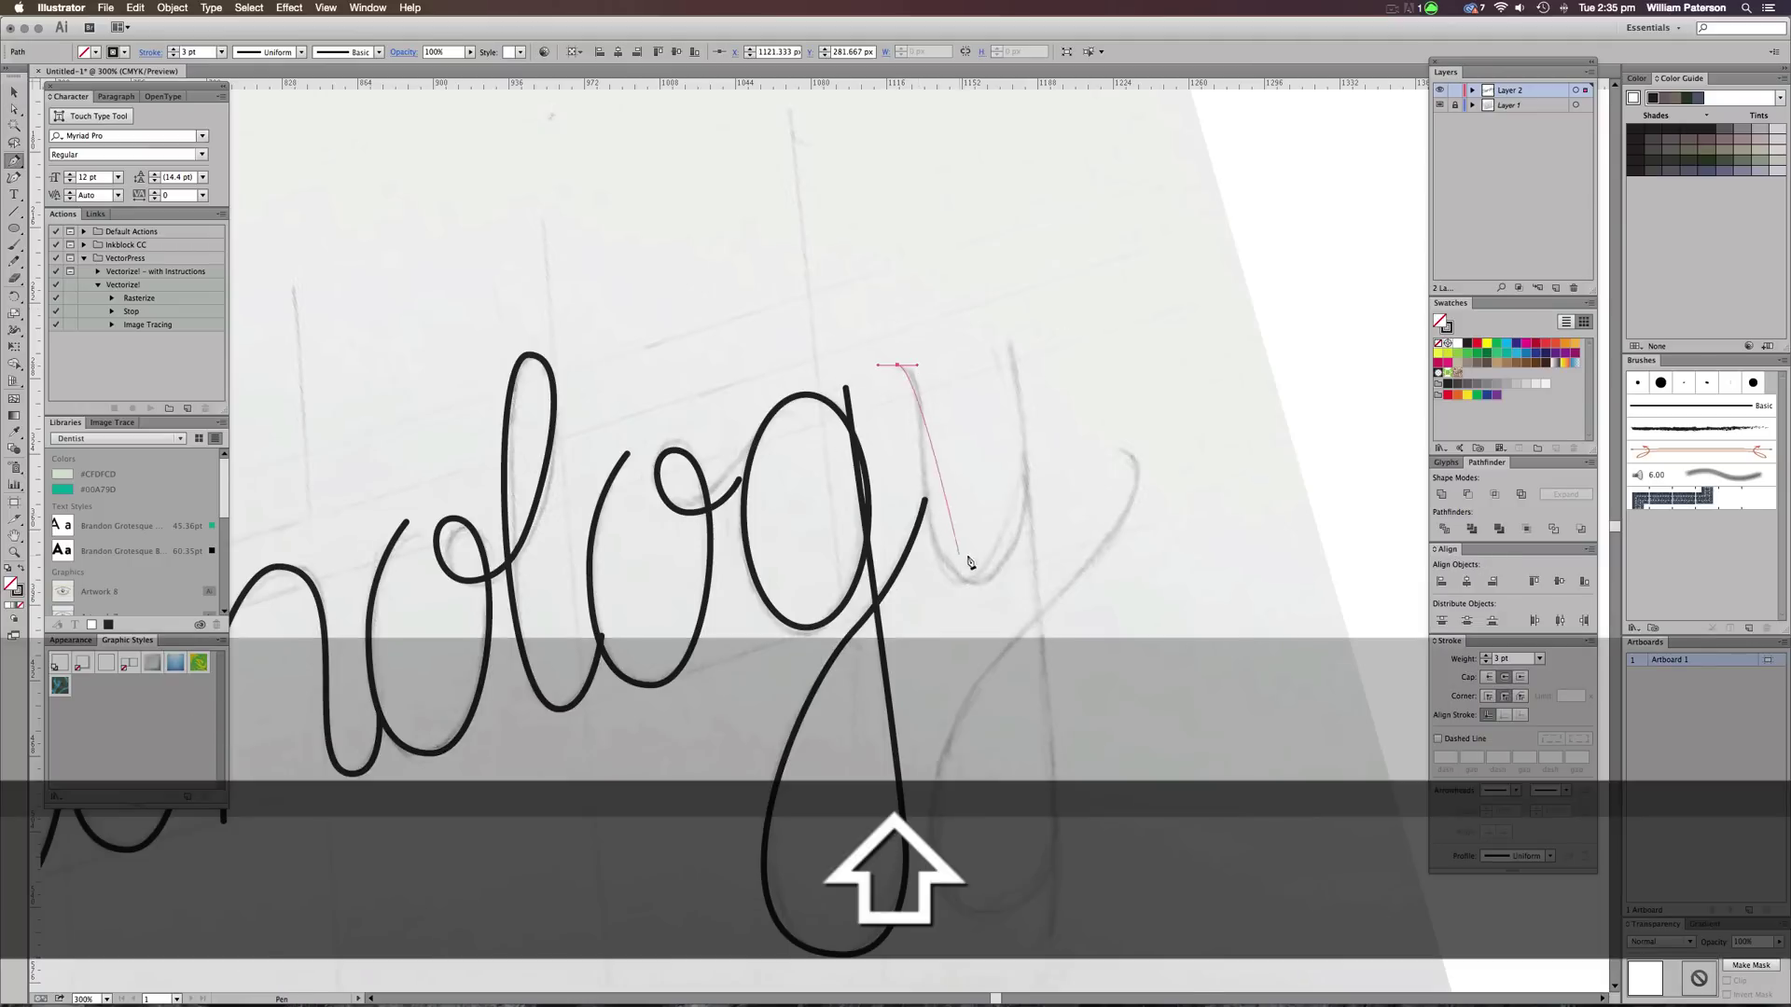
pyautogui.moveTo(981, 585); pyautogui.dragTo(1059, 583)
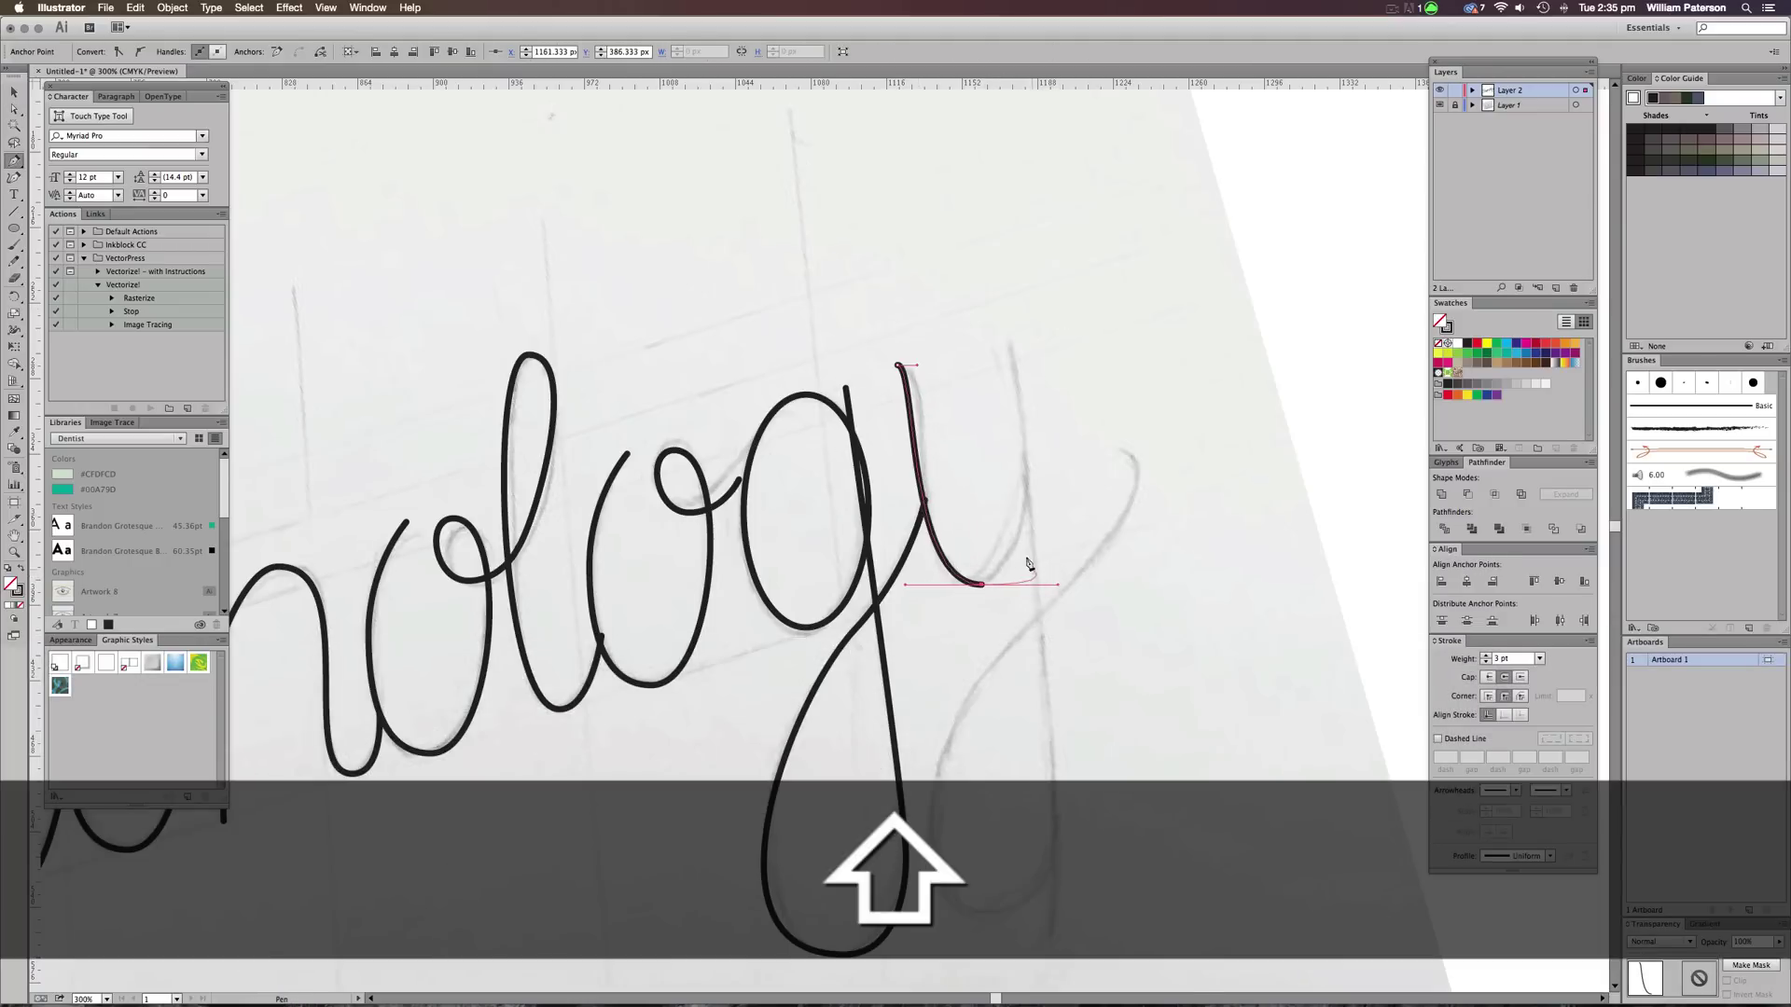
pyautogui.press('super+z')
pyautogui.press('super+z')
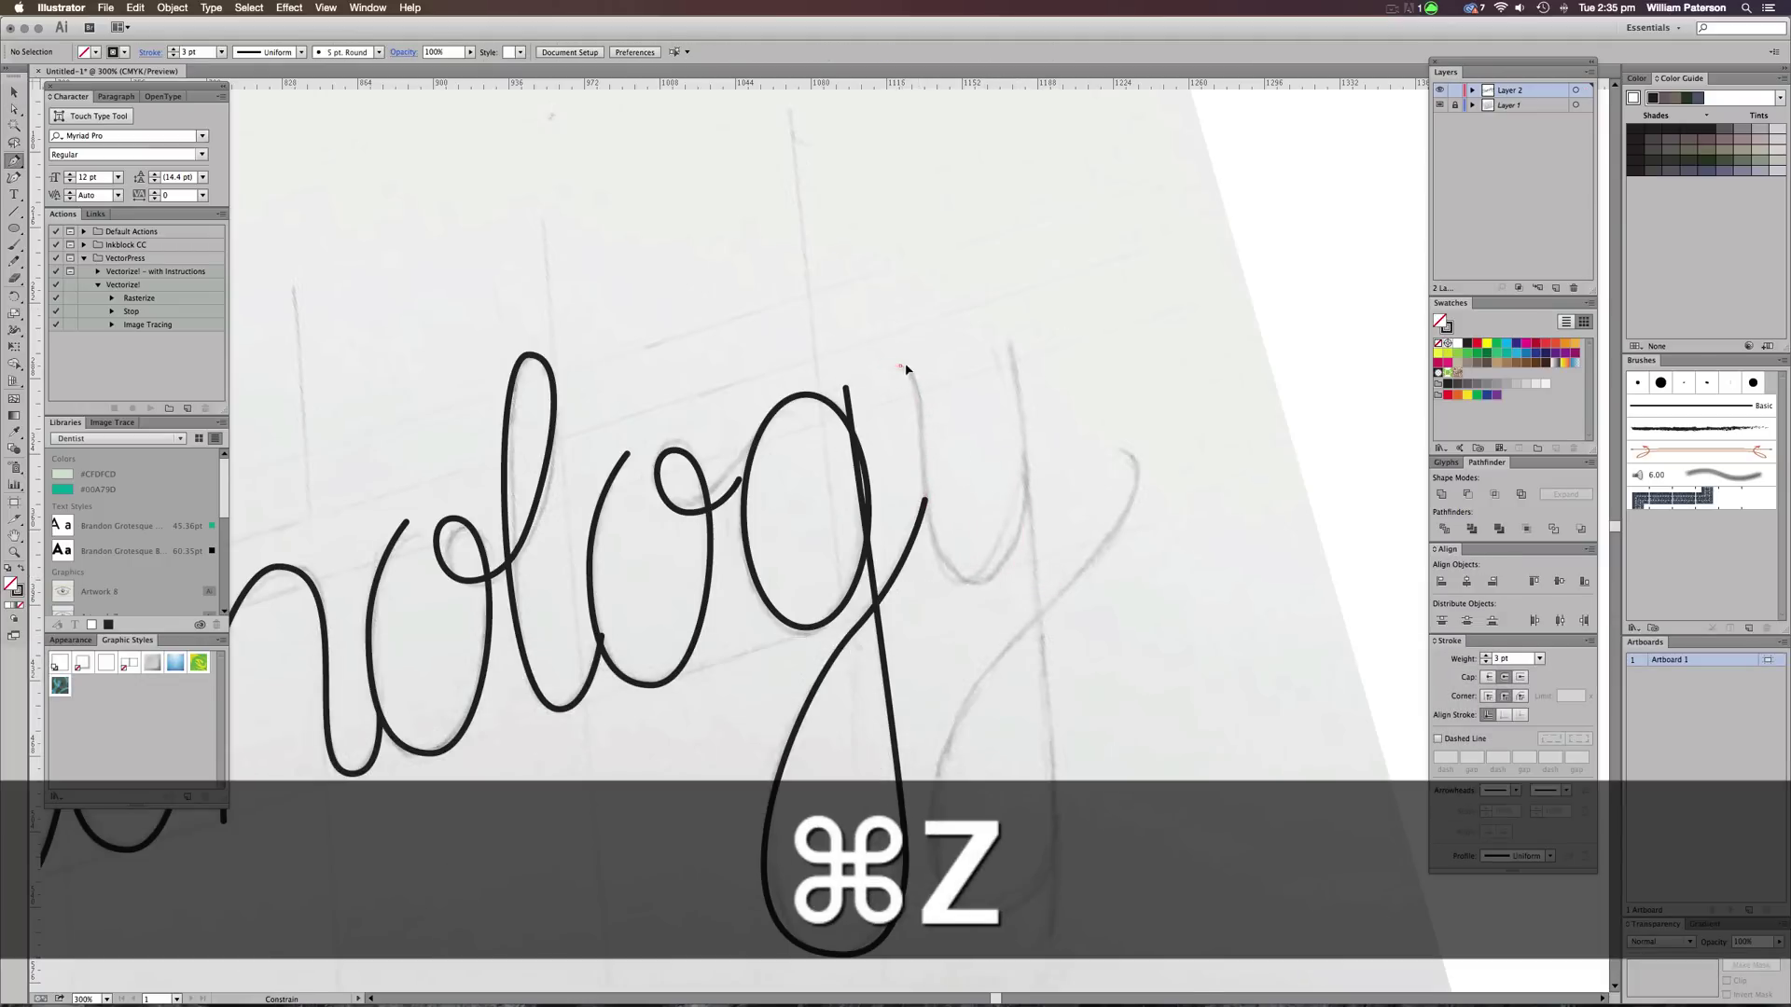
# Trace the y's upper part from its hooked start down around the base and up to the top of the right stroke, and deselect it
pyautogui.moveTo(921, 372); pyautogui.dragTo(921, 373)
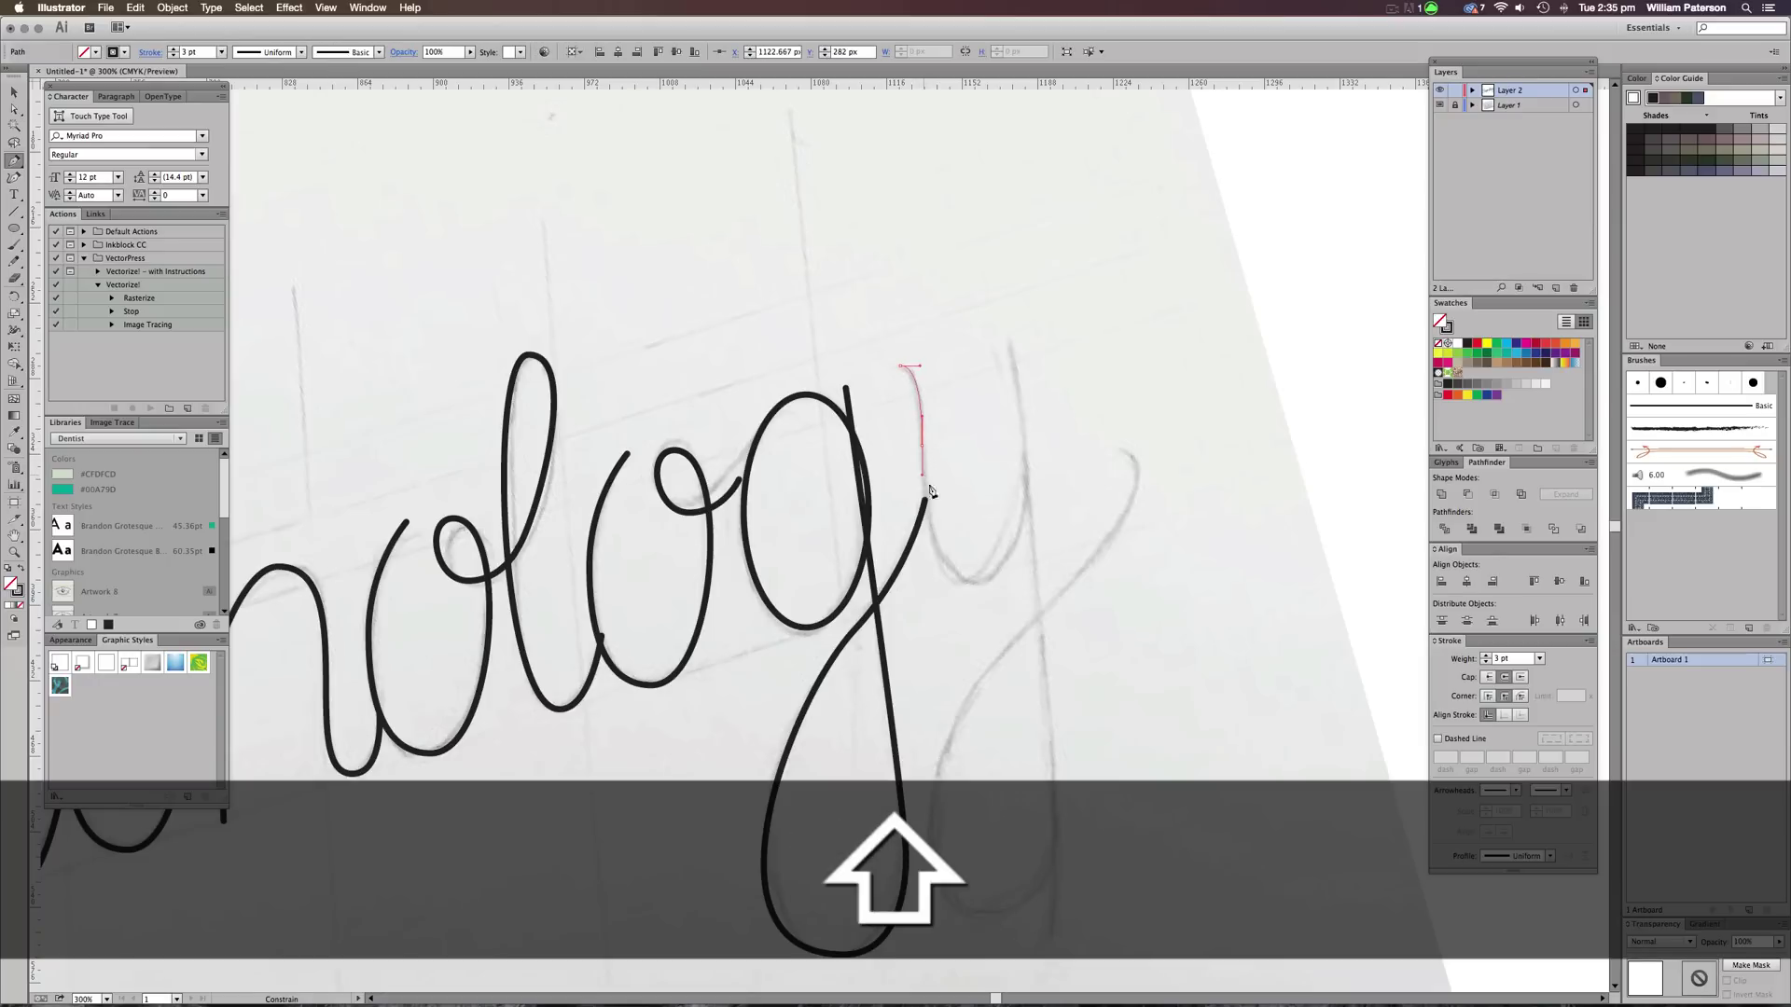
pyautogui.keyDown('shift'); pyautogui.click(922, 449); pyautogui.keyUp('shift')
pyautogui.moveTo(987, 585); pyautogui.dragTo(1046, 576)
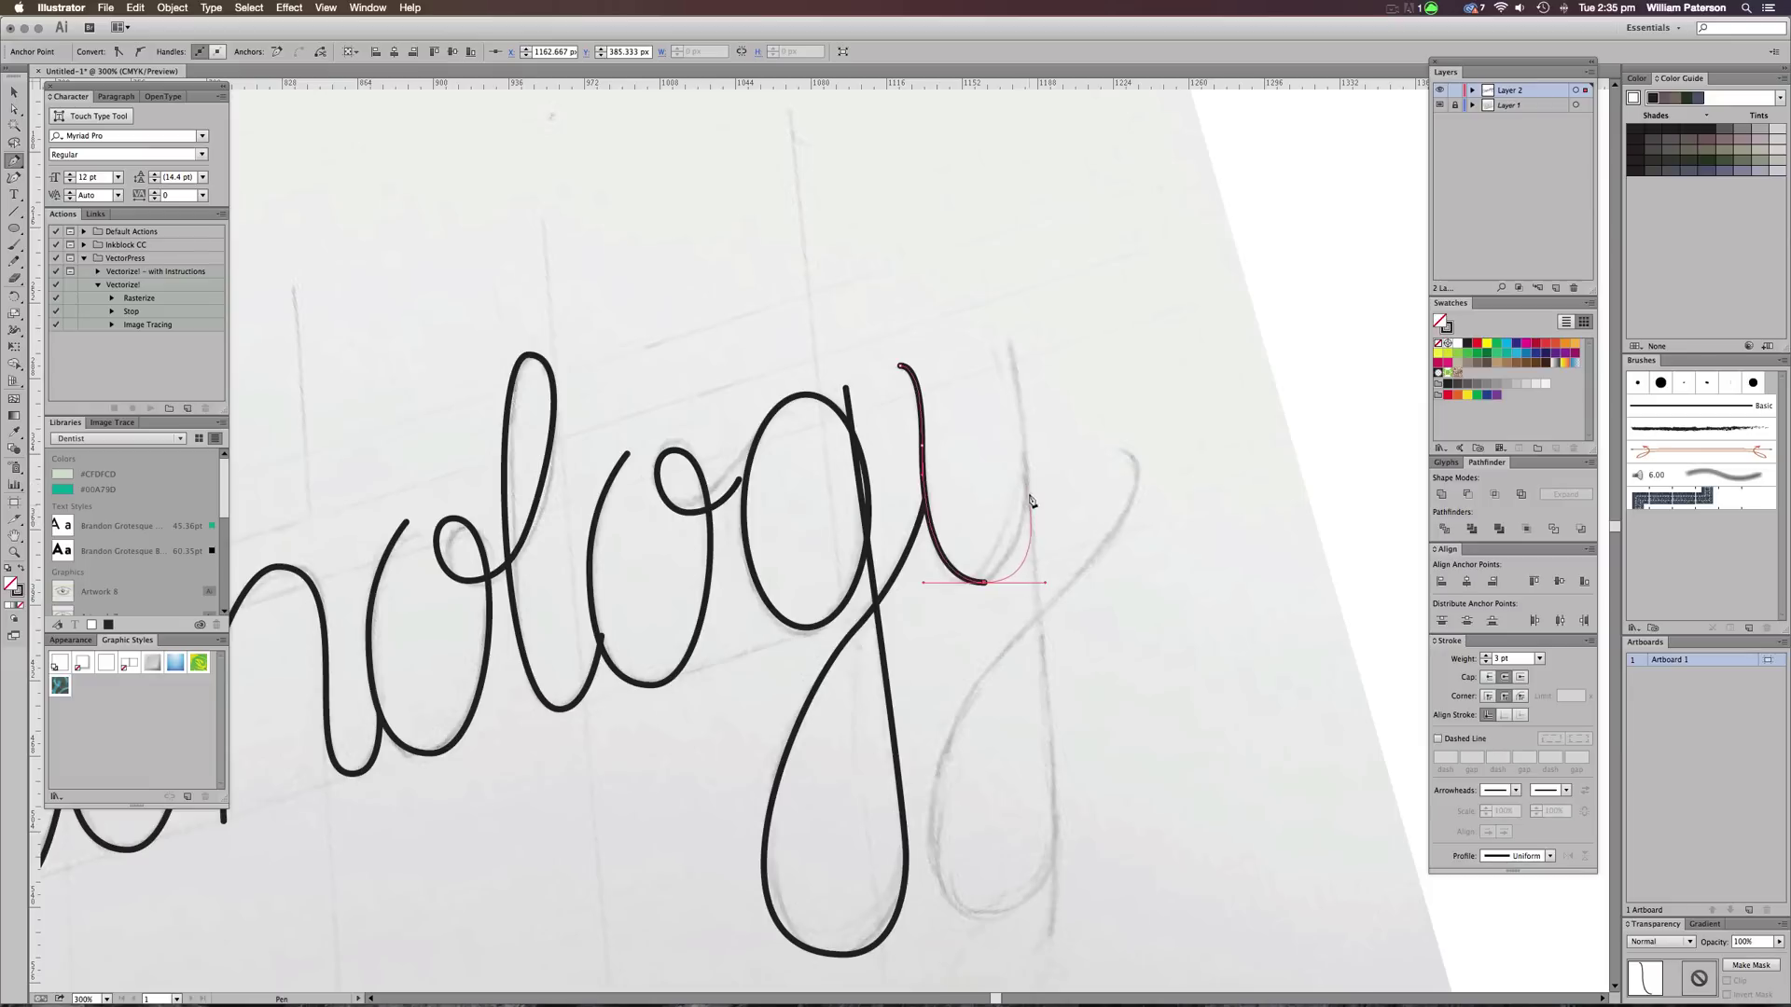
pyautogui.moveTo(1010, 345); pyautogui.dragTo(1010, 299)
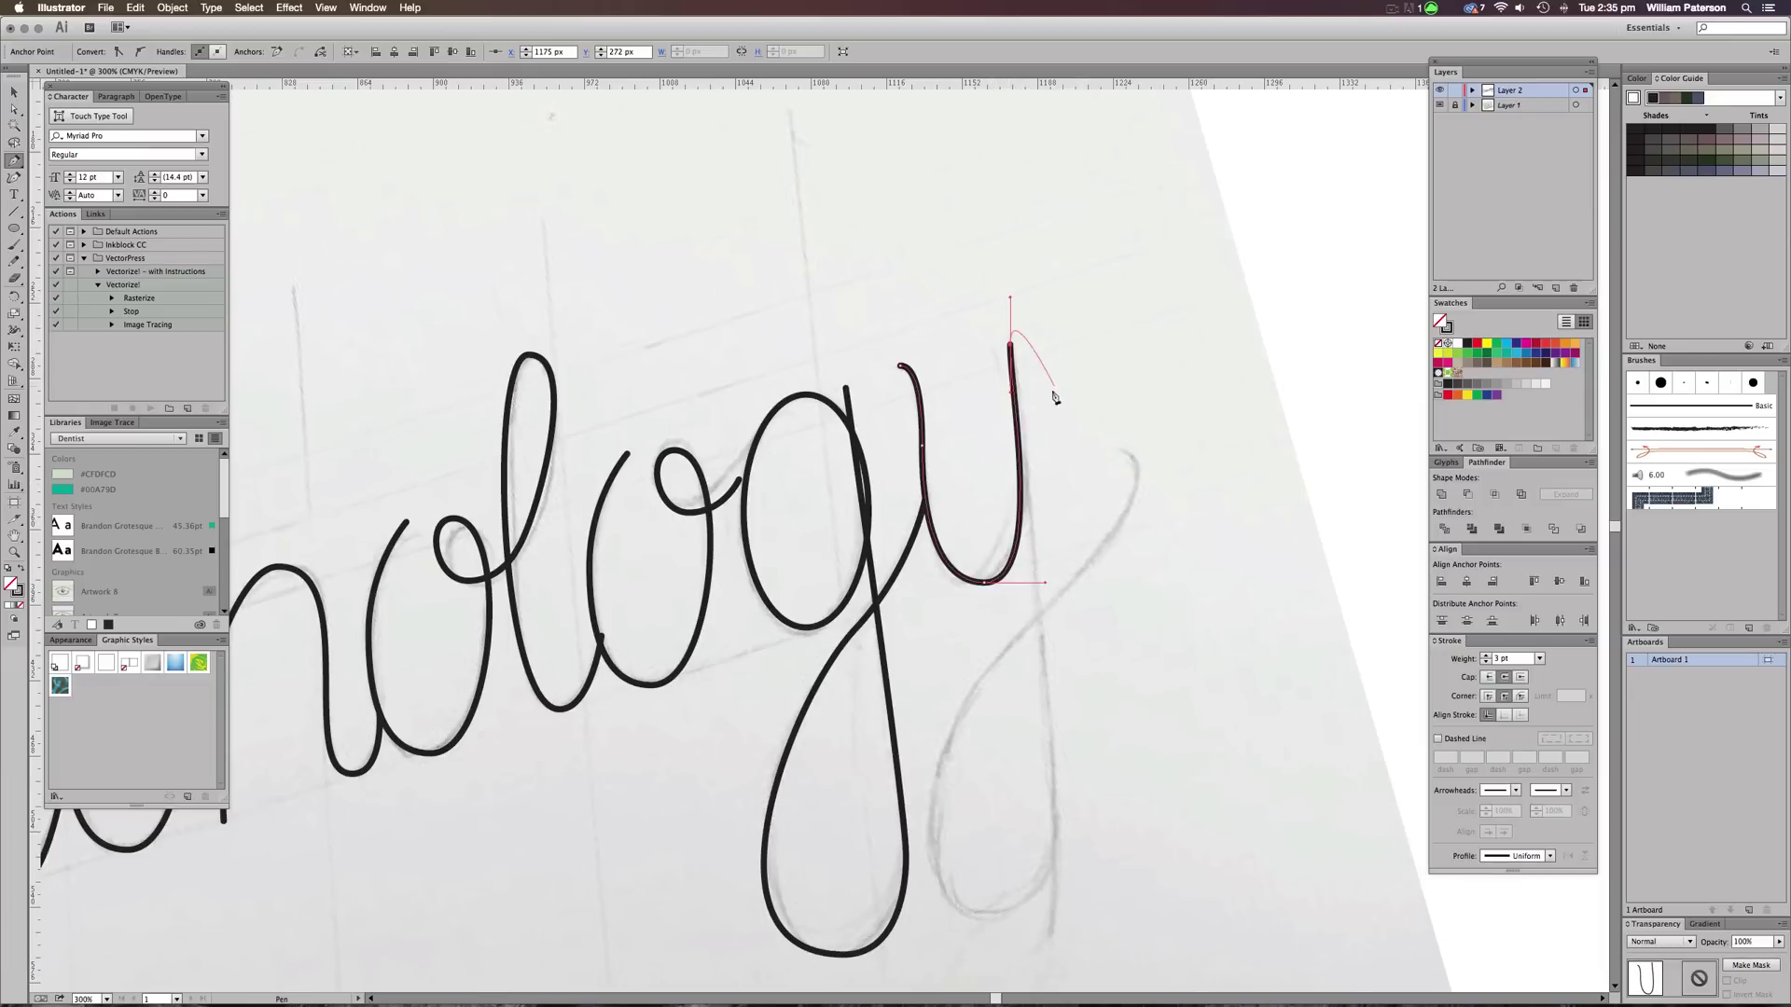
pyautogui.keyDown('super'); pyautogui.click(1079, 404); pyautogui.keyUp('super')
# Duplicate the g's stem and descender loop onto the y, nudge the original slightly right, and deselect everything
pyautogui.press('v')
pyautogui.moveTo(1175, 524); pyautogui.dragTo(1088, 469)
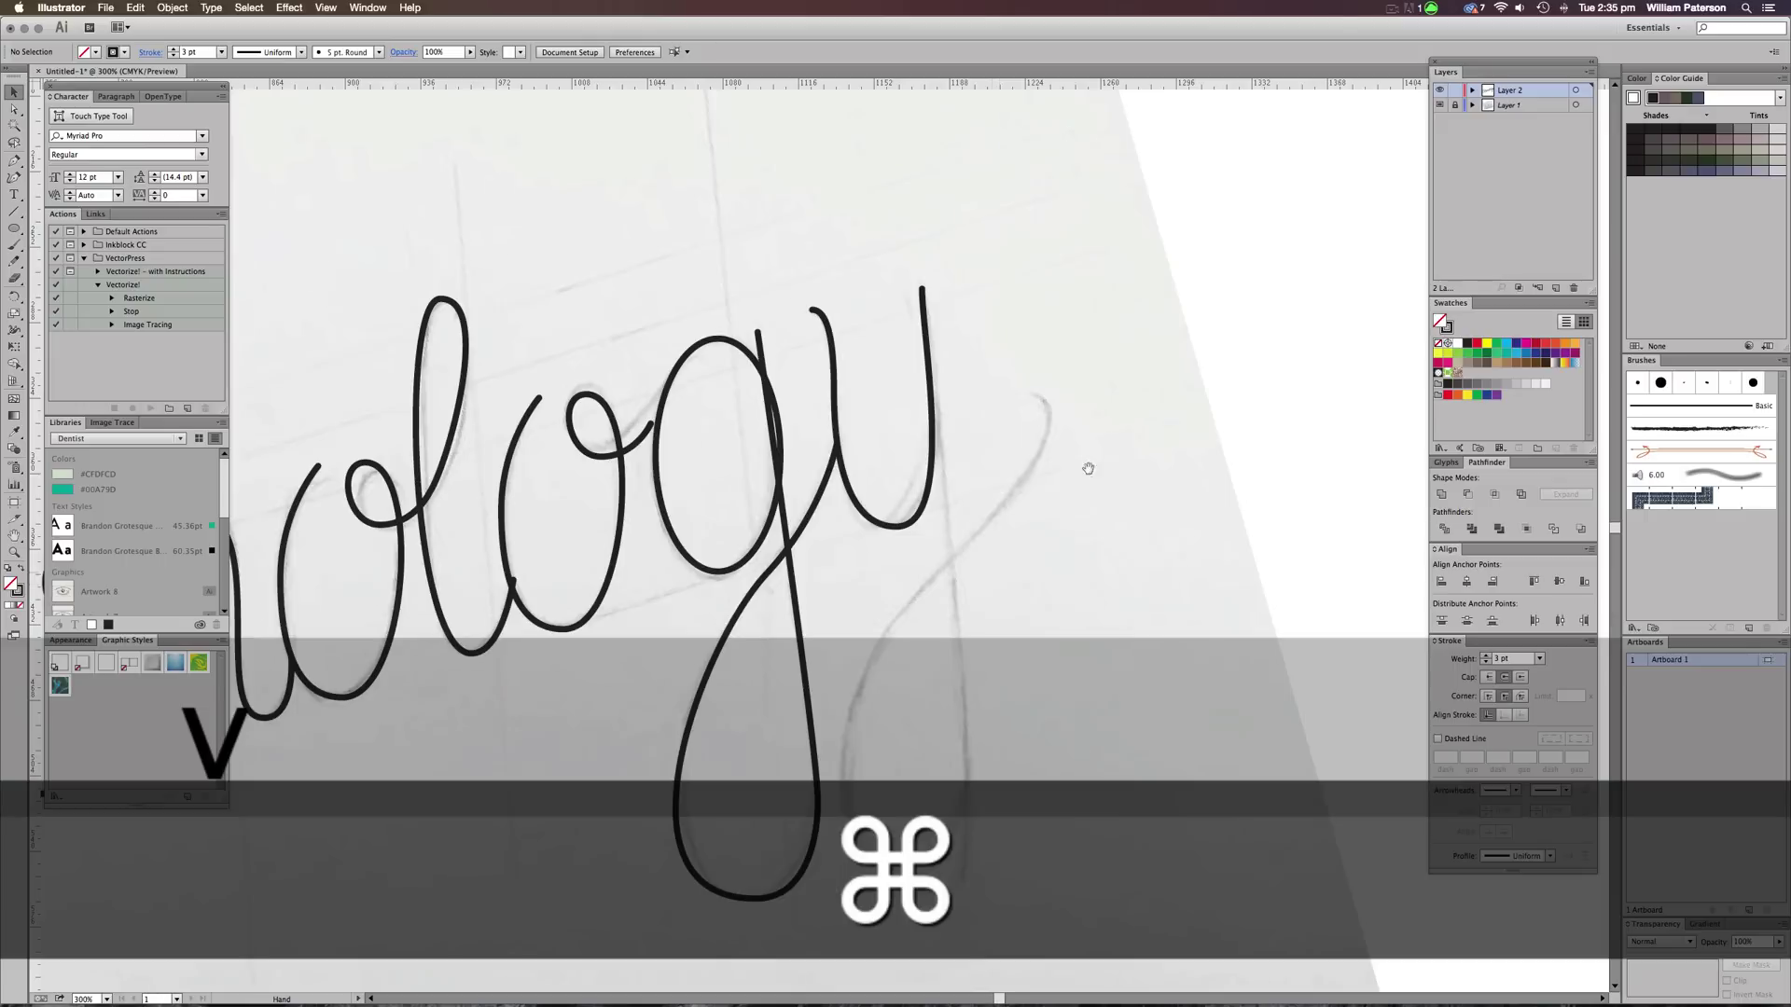
pyautogui.moveTo(797, 550); pyautogui.dragTo(952, 510)
pyautogui.click(1082, 457)
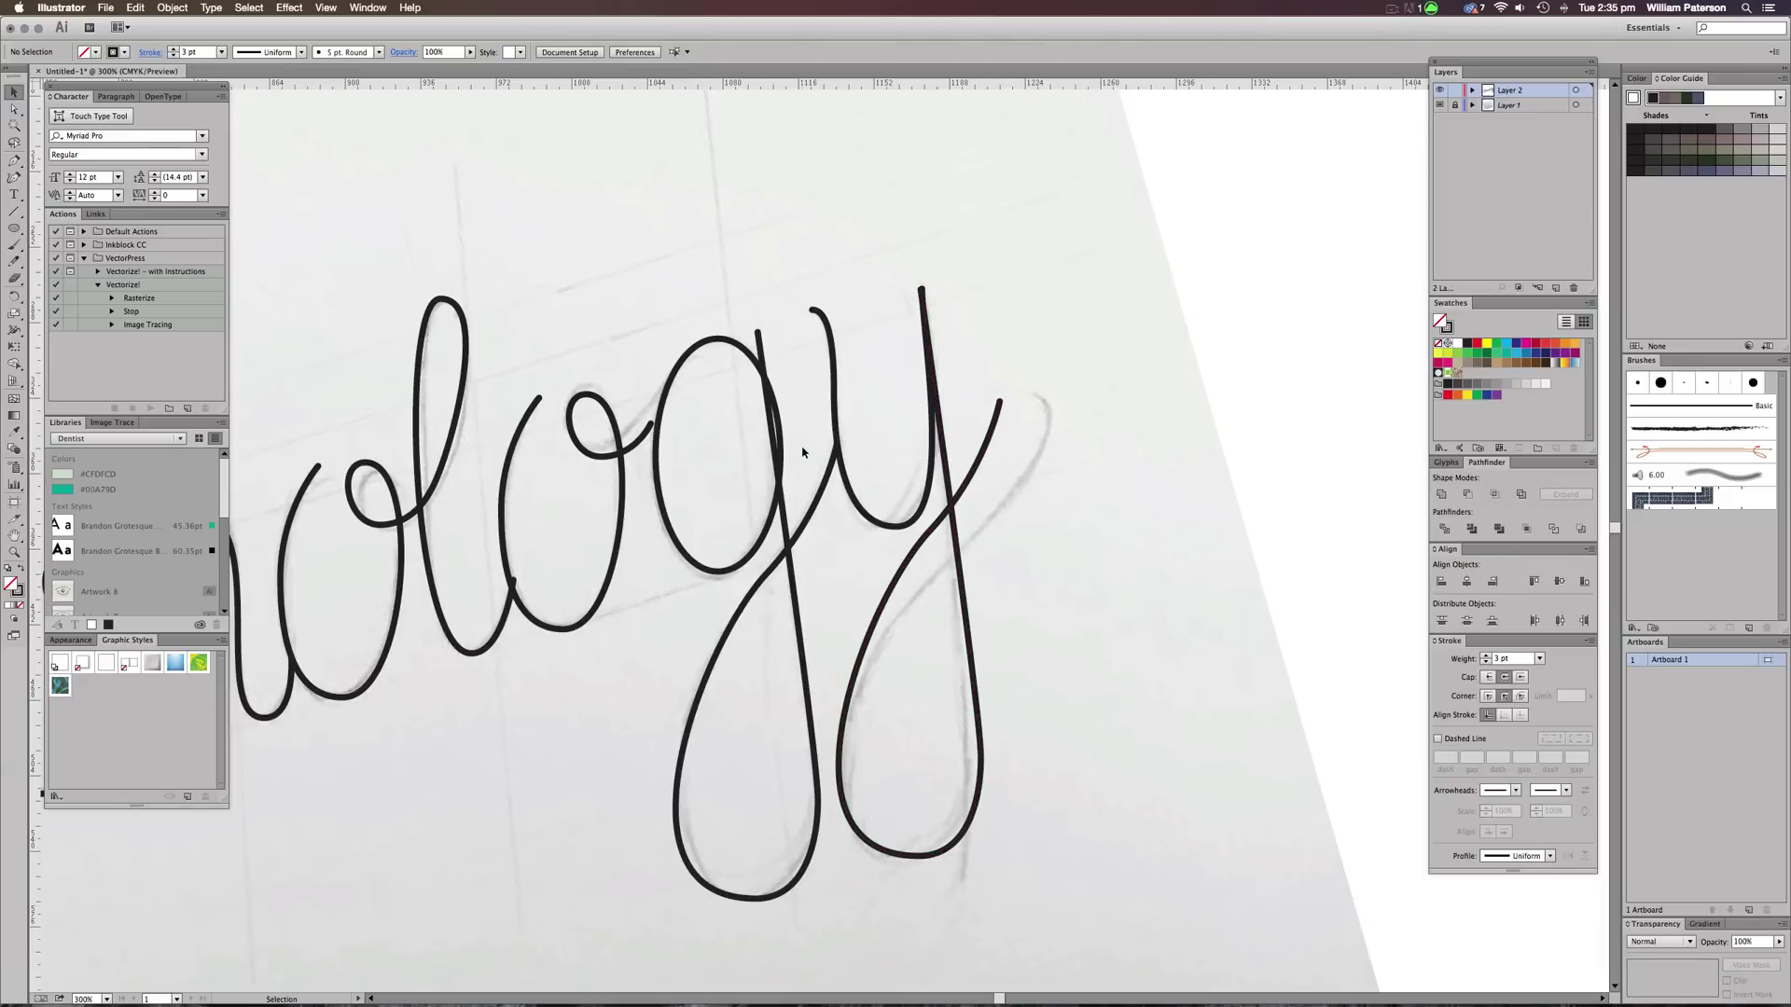
pyautogui.click(785, 510)
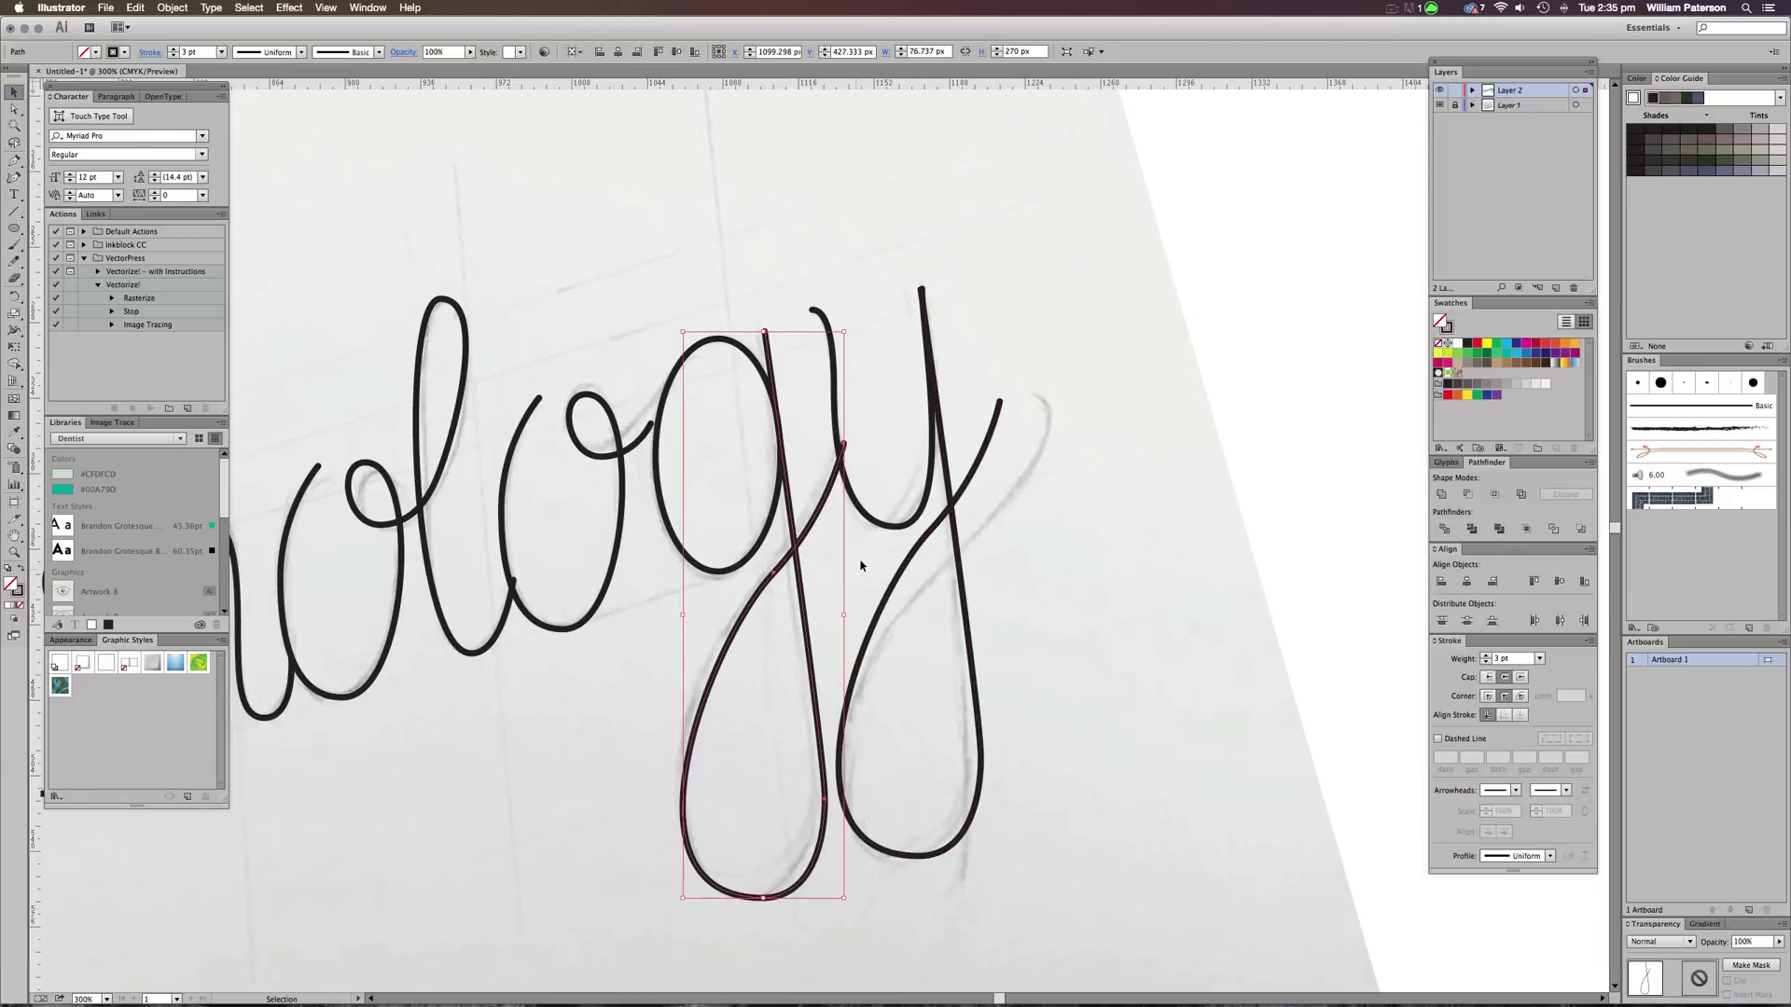
pyautogui.press('super+shift+a')
# Select all the Chronology lettering paths, set their stroke weight to 10 pt, and deselect them
pyautogui.press('super+minus')
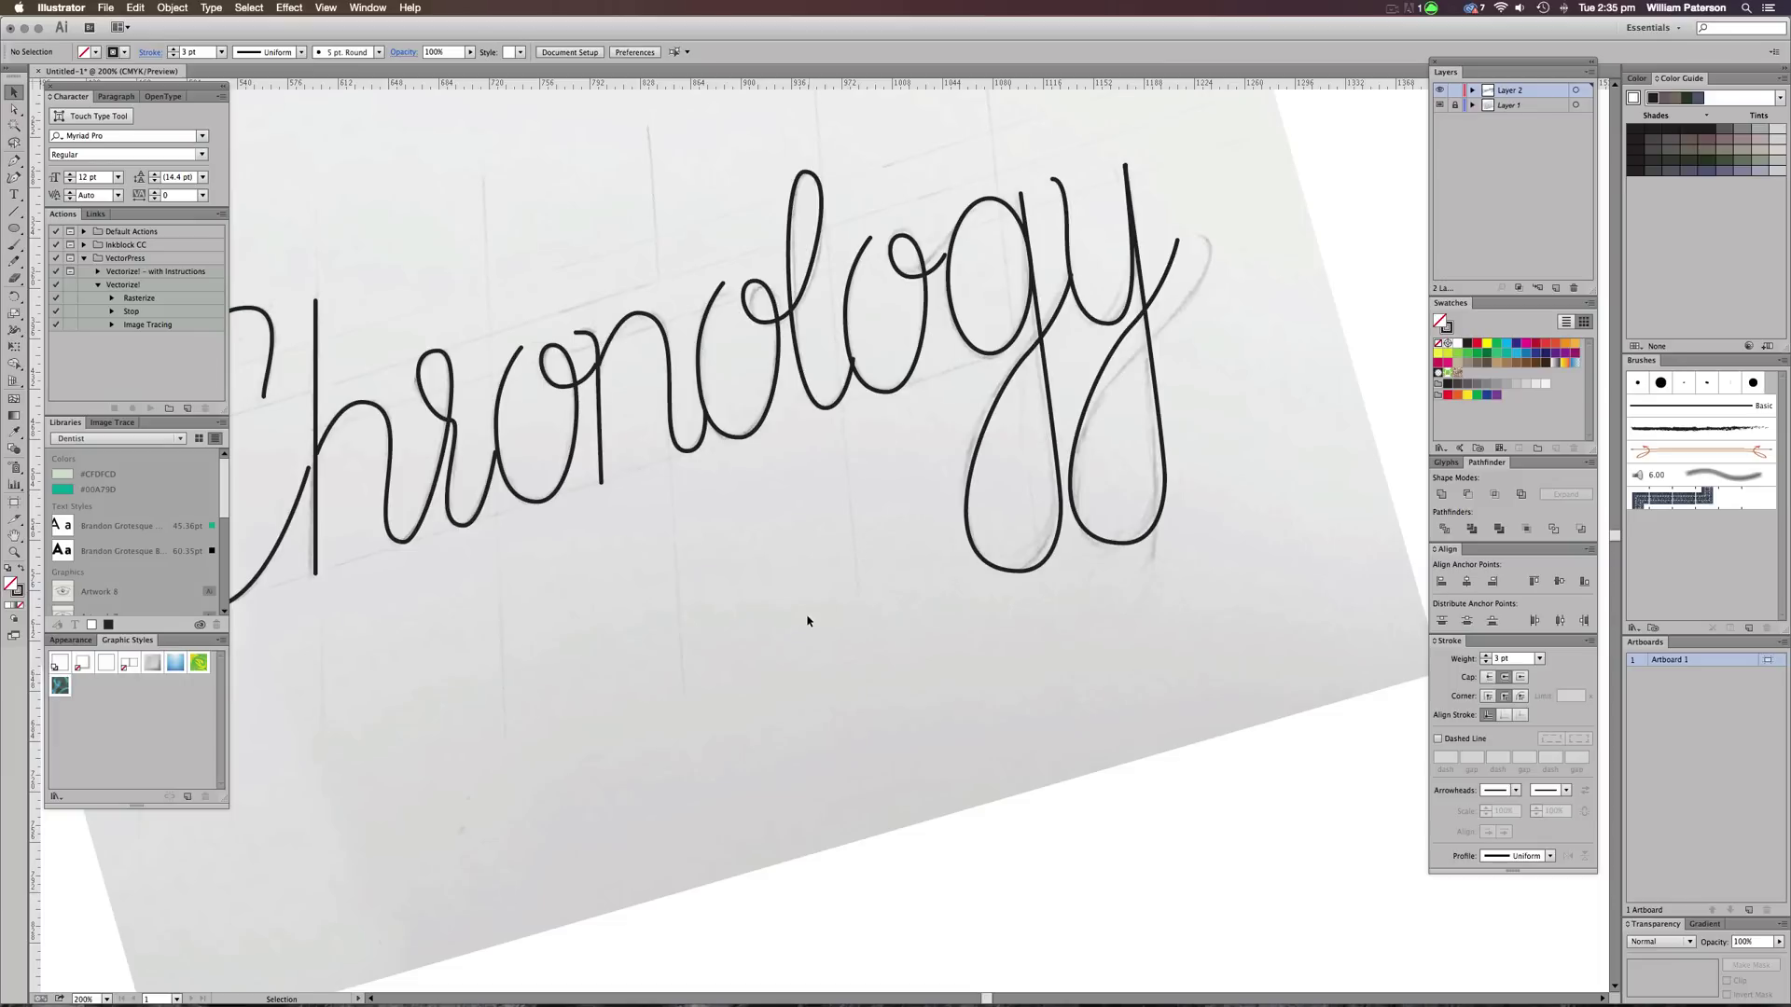
pyautogui.moveTo(790, 580); pyautogui.dragTo(939, 615)
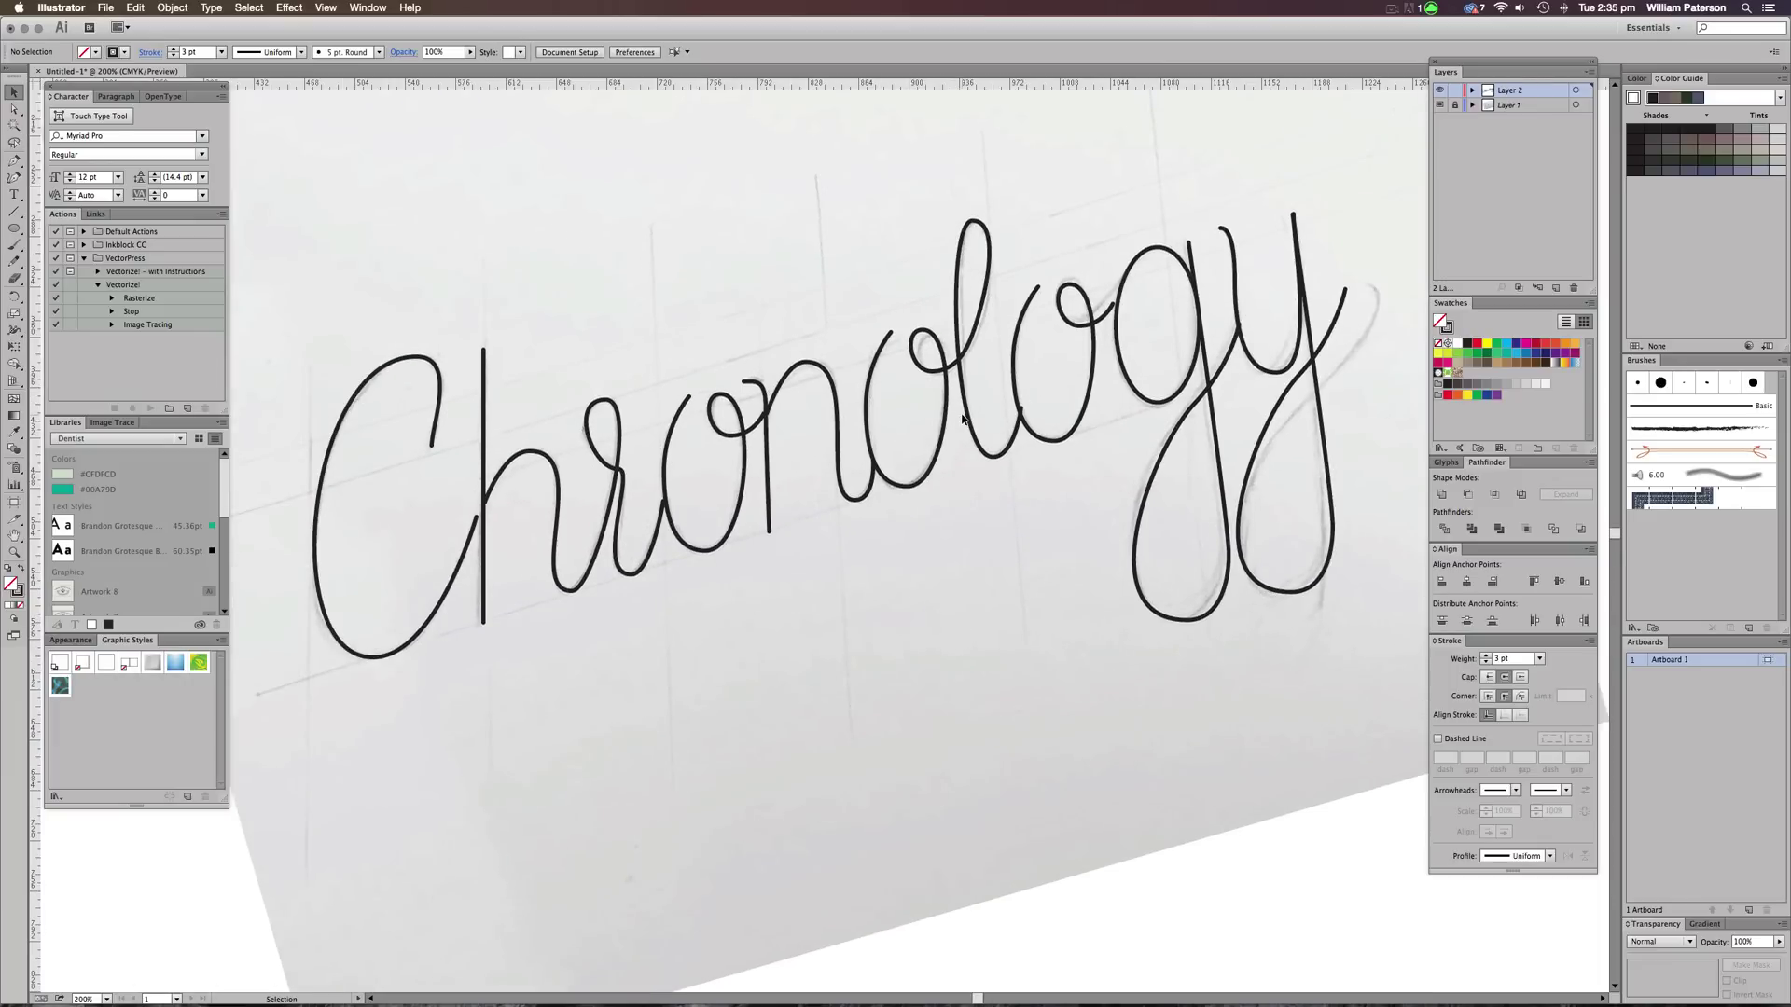
pyautogui.press('super+minus')
pyautogui.press('super+minus')
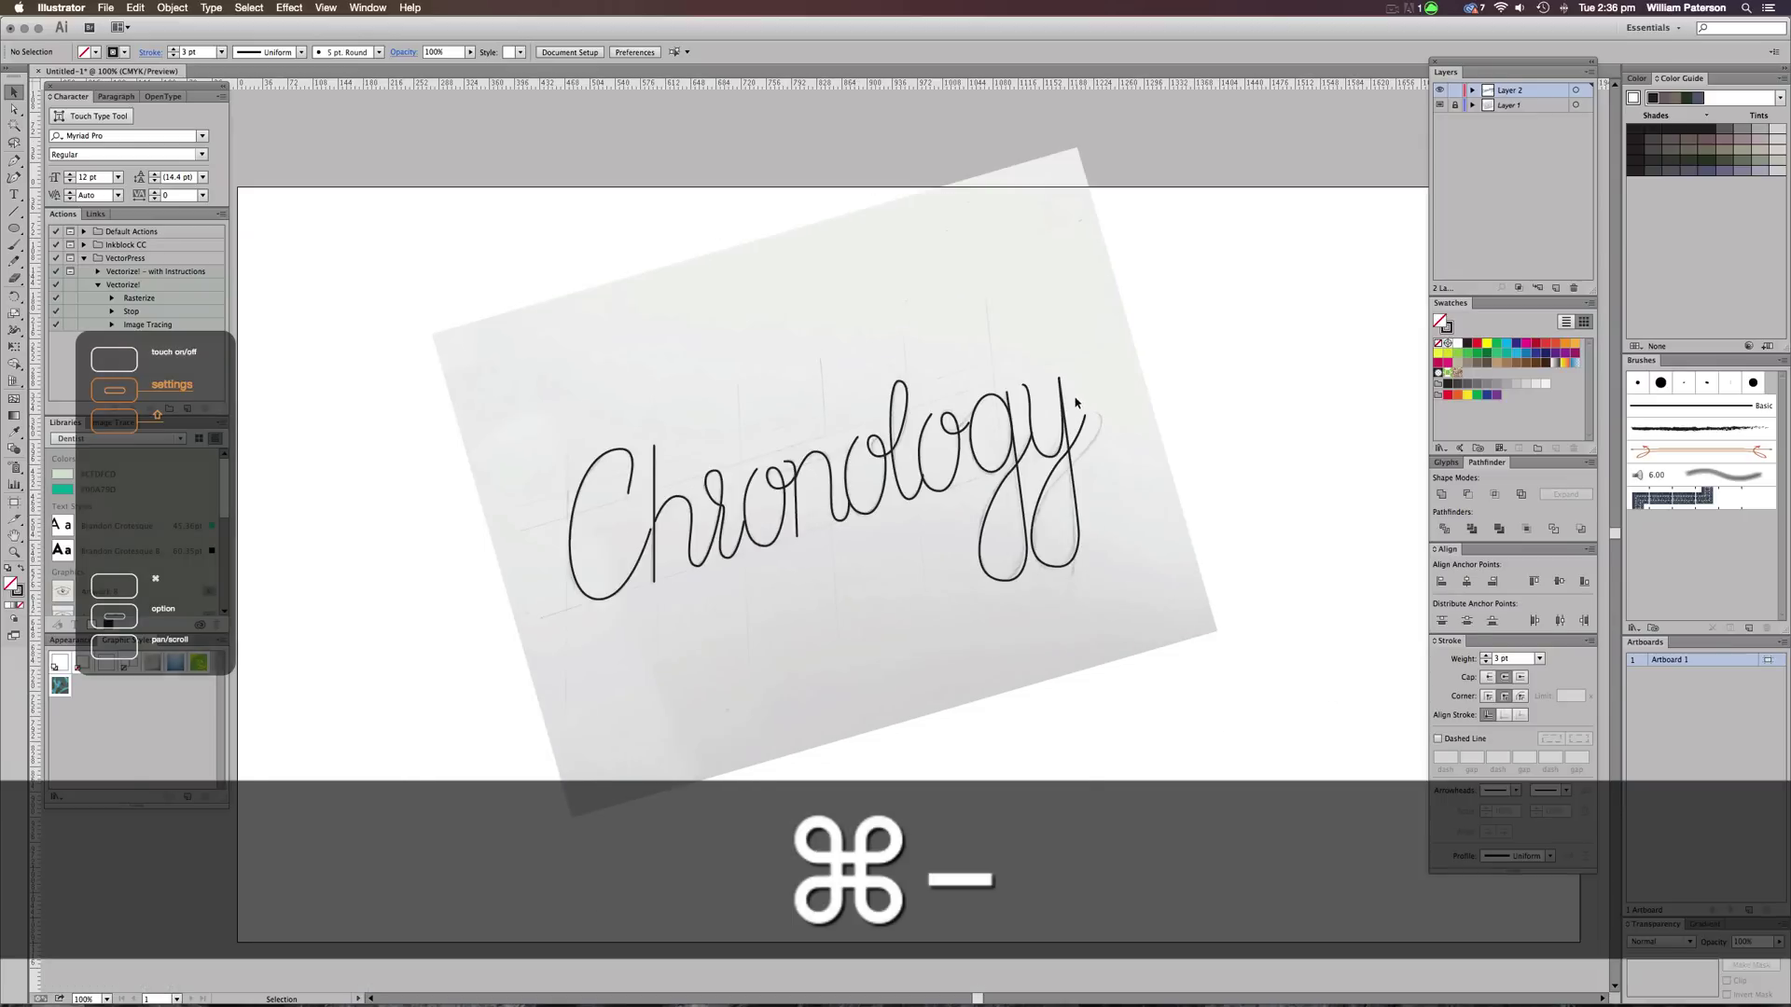
pyautogui.press('v')
pyautogui.moveTo(1161, 322); pyautogui.dragTo(548, 736)
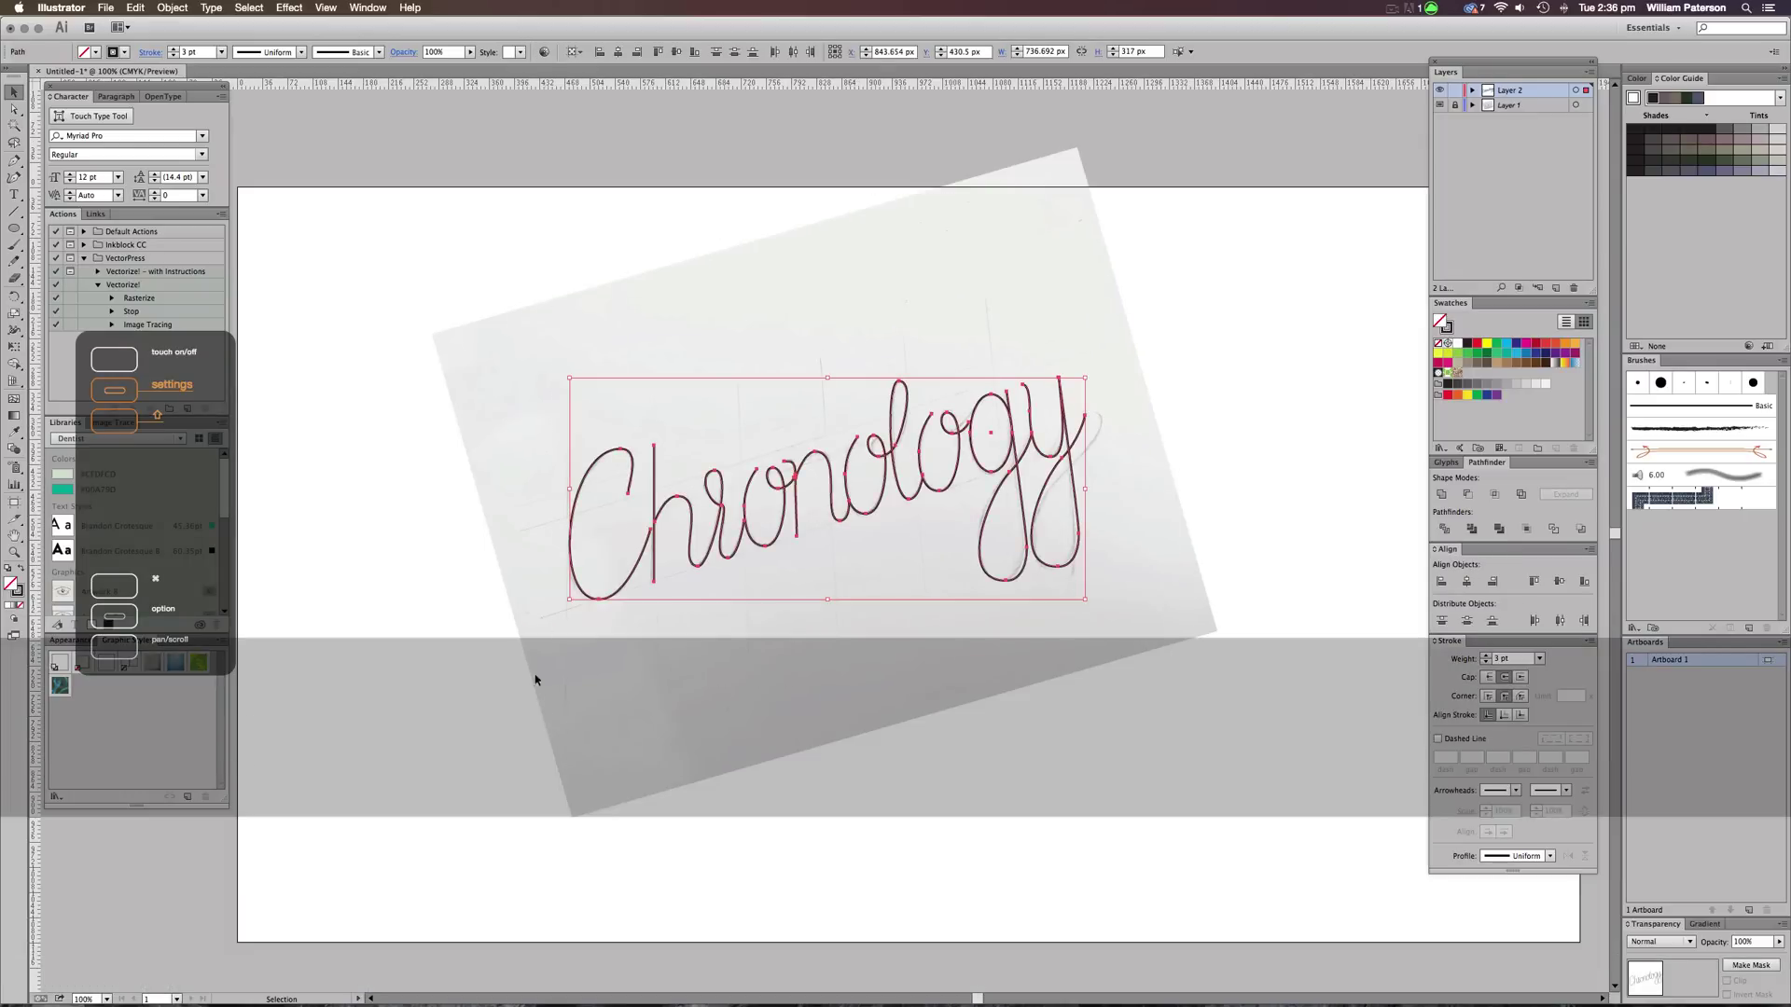
pyautogui.click(221, 51)
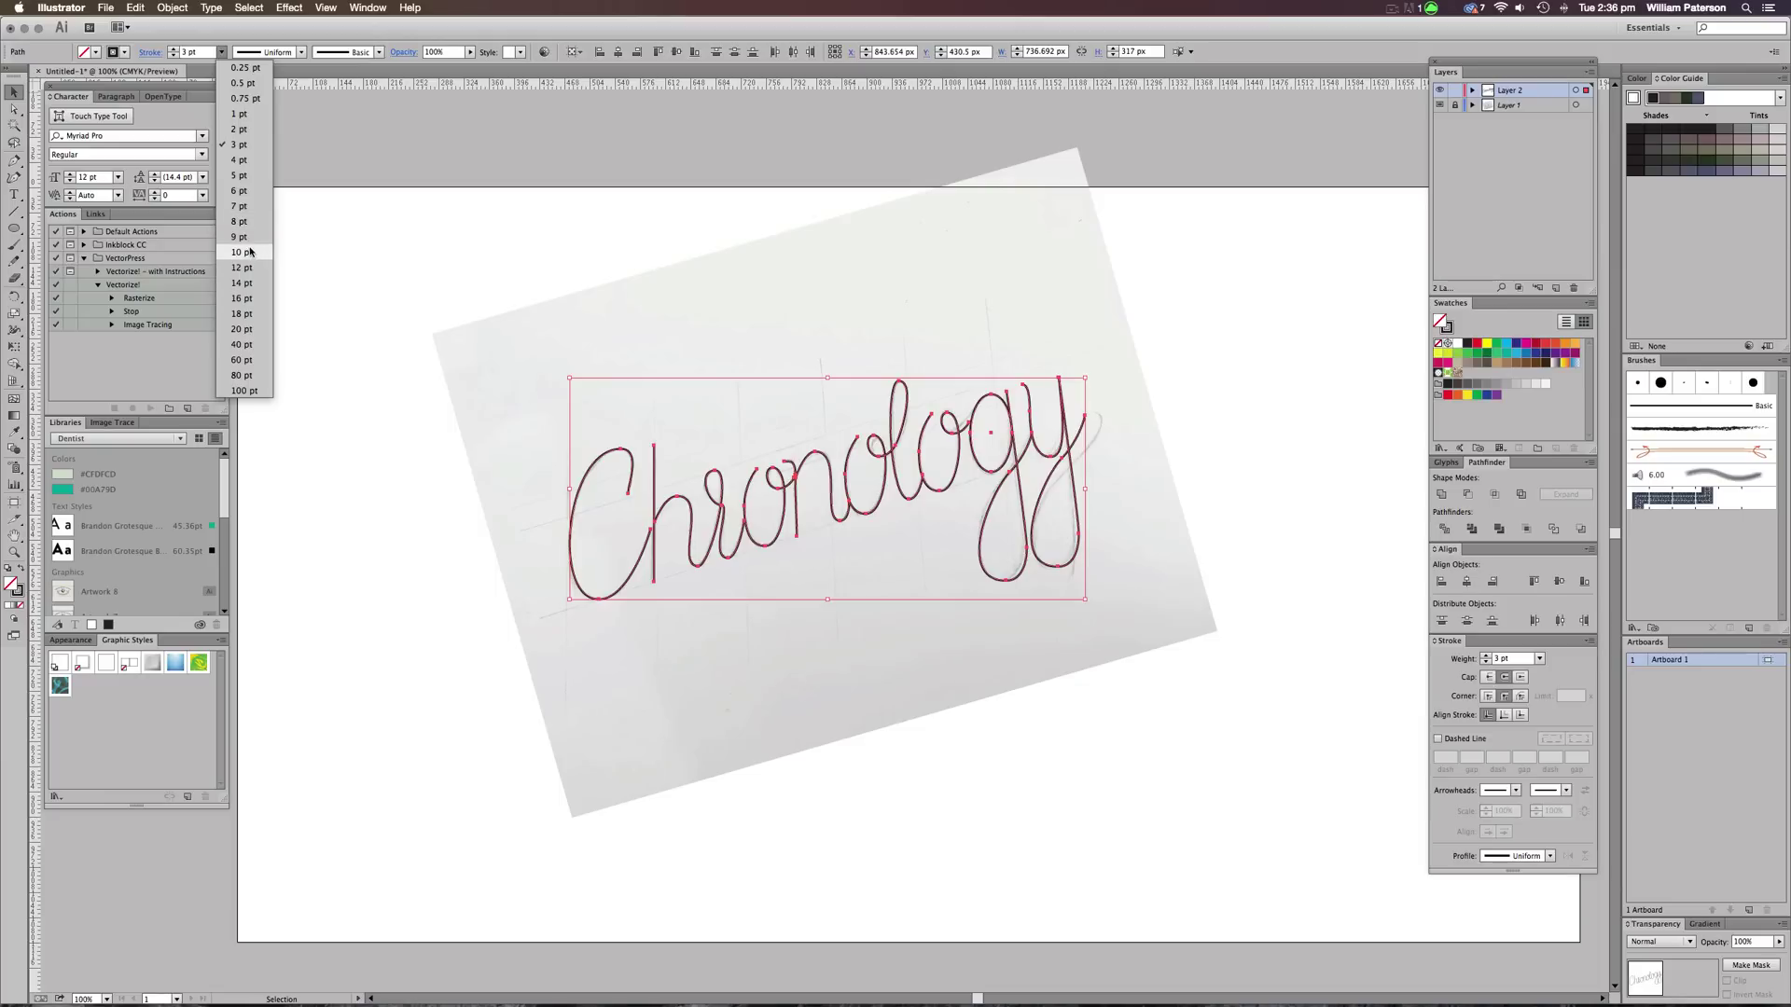
pyautogui.click(245, 260)
pyautogui.click(644, 730)
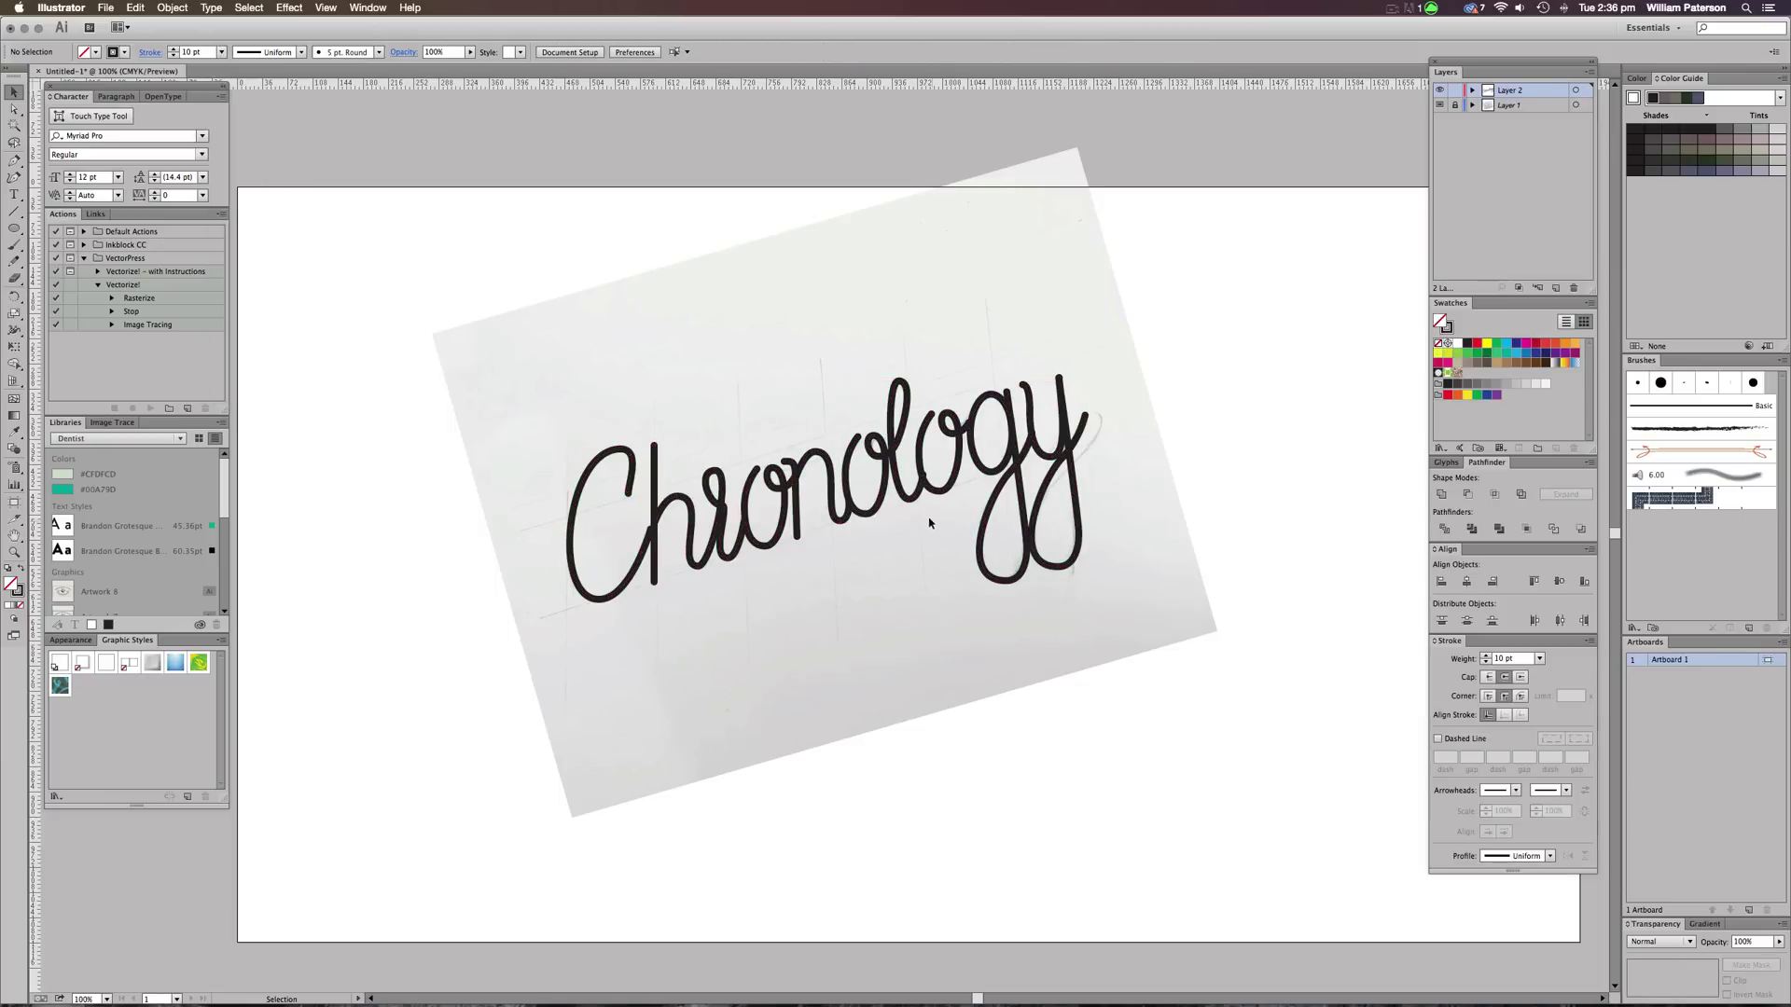
# Nudge the capital C slightly right so its end stroke meets the h's stem, and deselect it
pyautogui.press('super+equal')
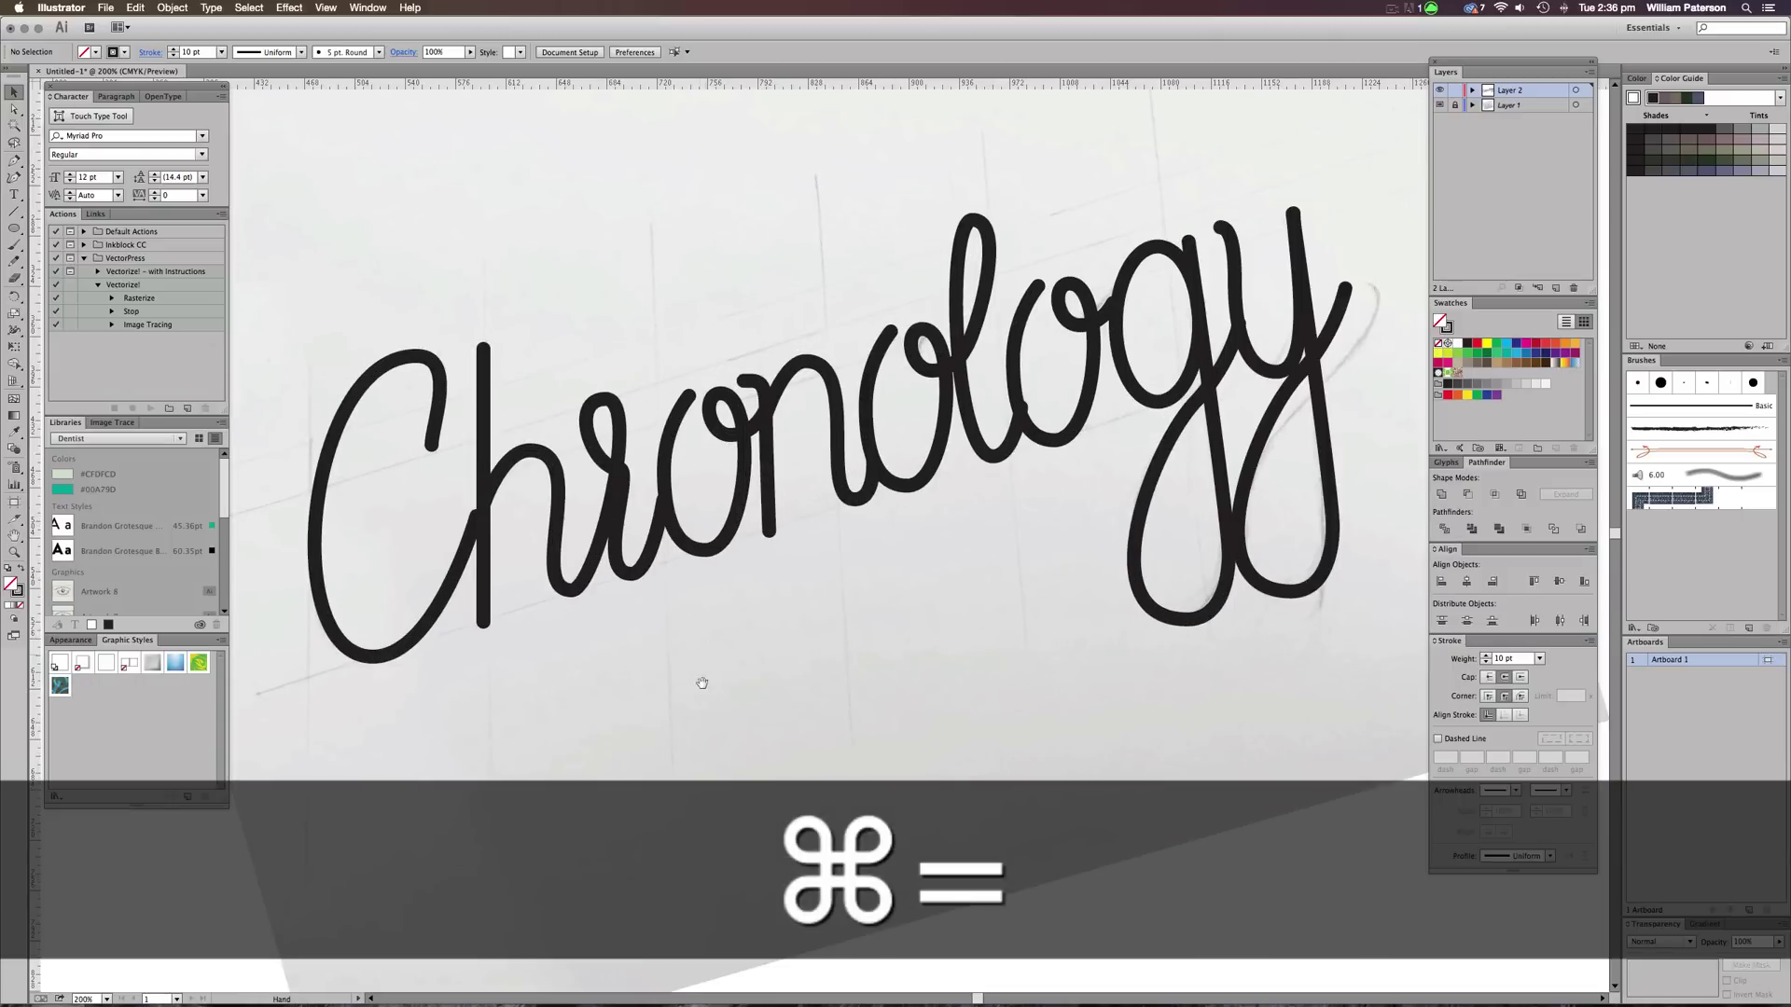
pyautogui.moveTo(702, 683); pyautogui.dragTo(896, 677)
pyautogui.click(617, 627)
pyautogui.press('Right')
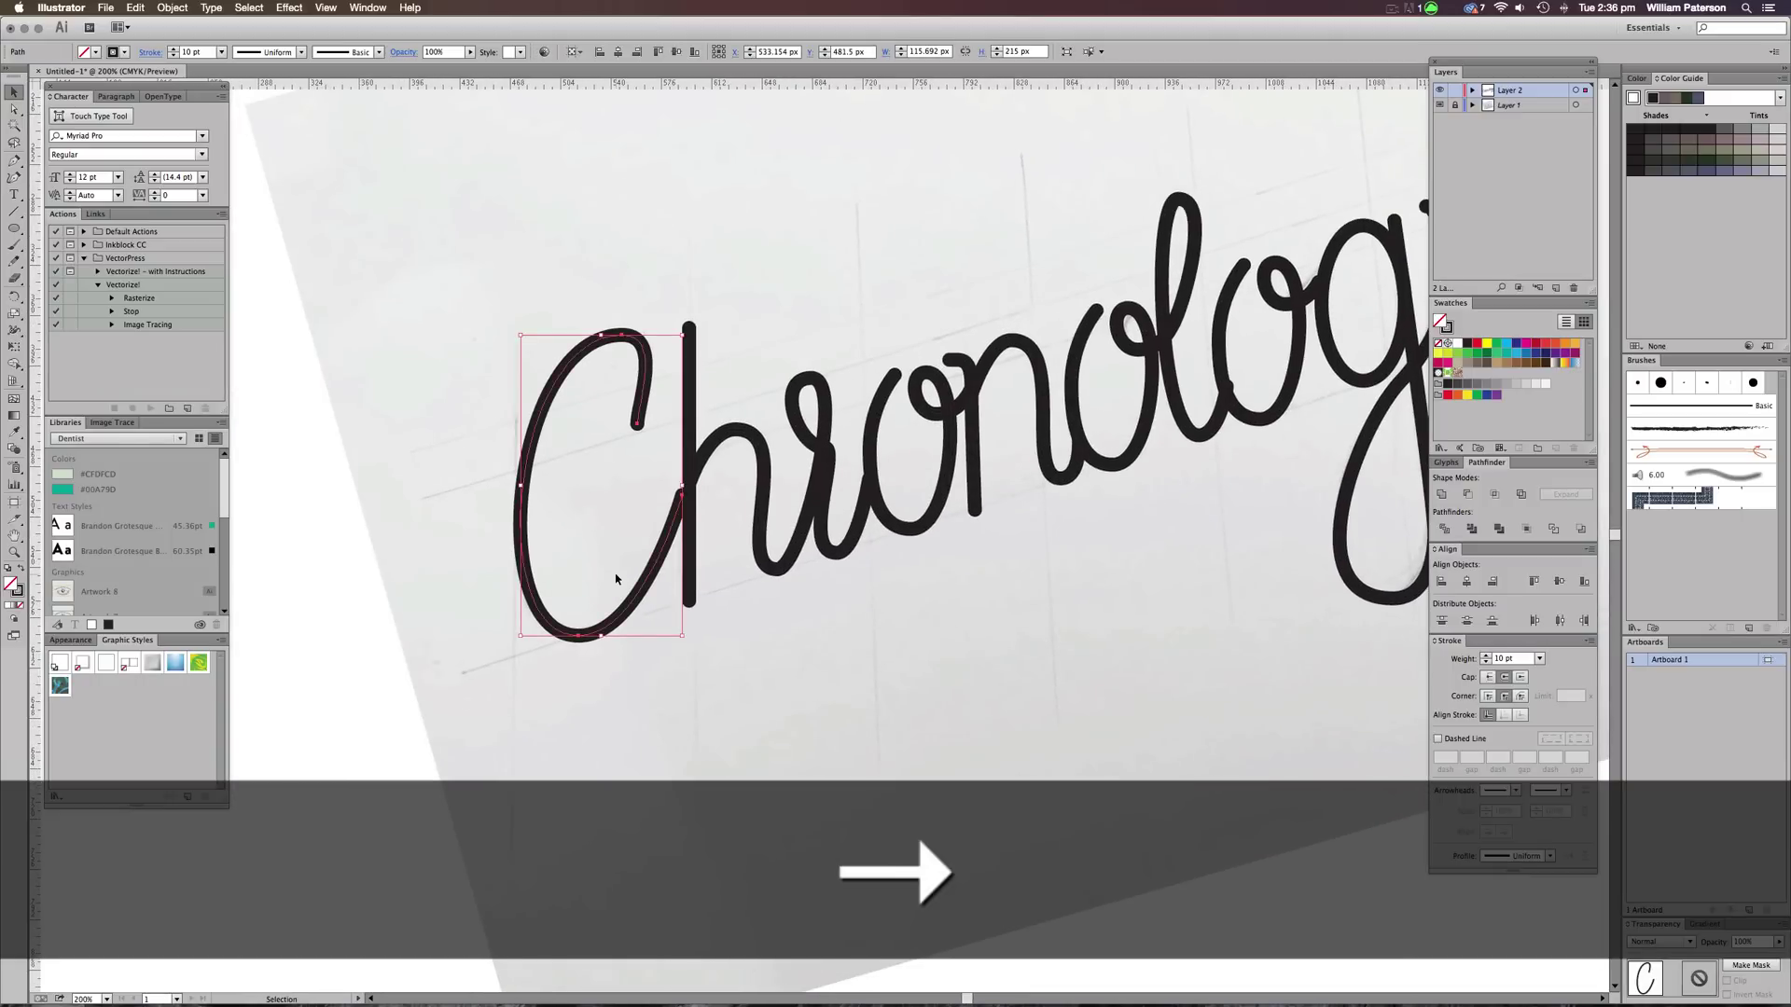
pyautogui.hotkey('shift', 'Right')
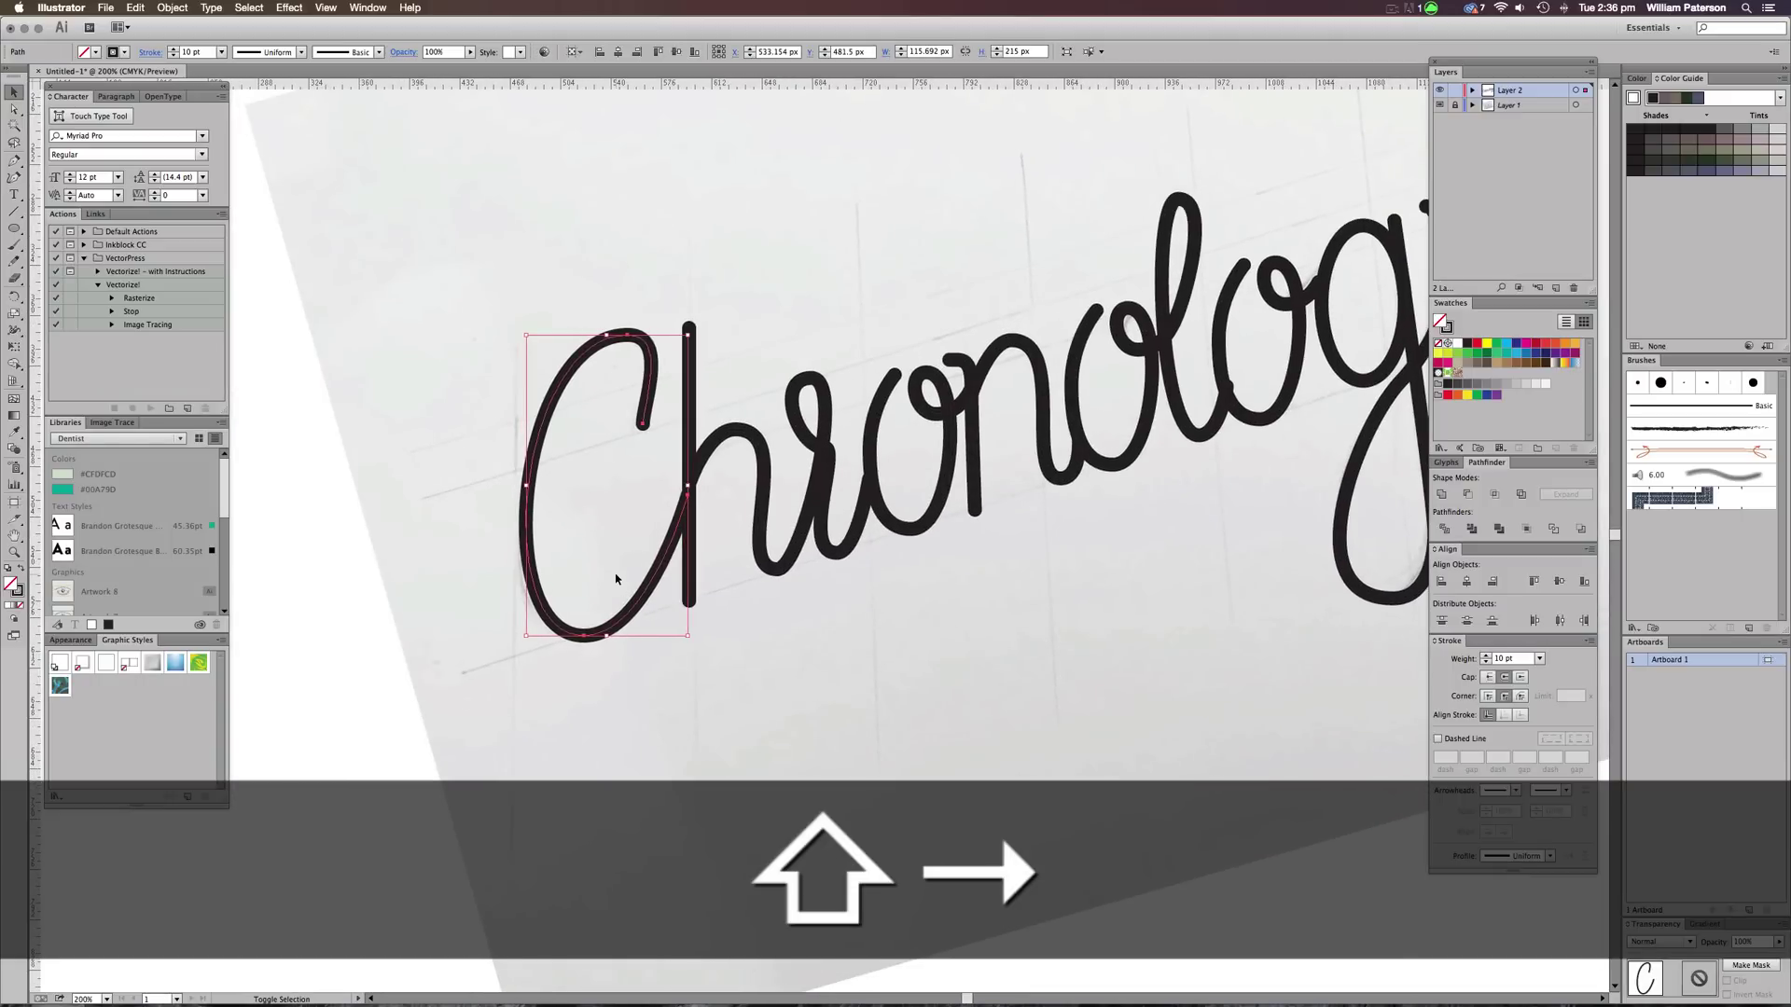
pyautogui.click(1068, 641)
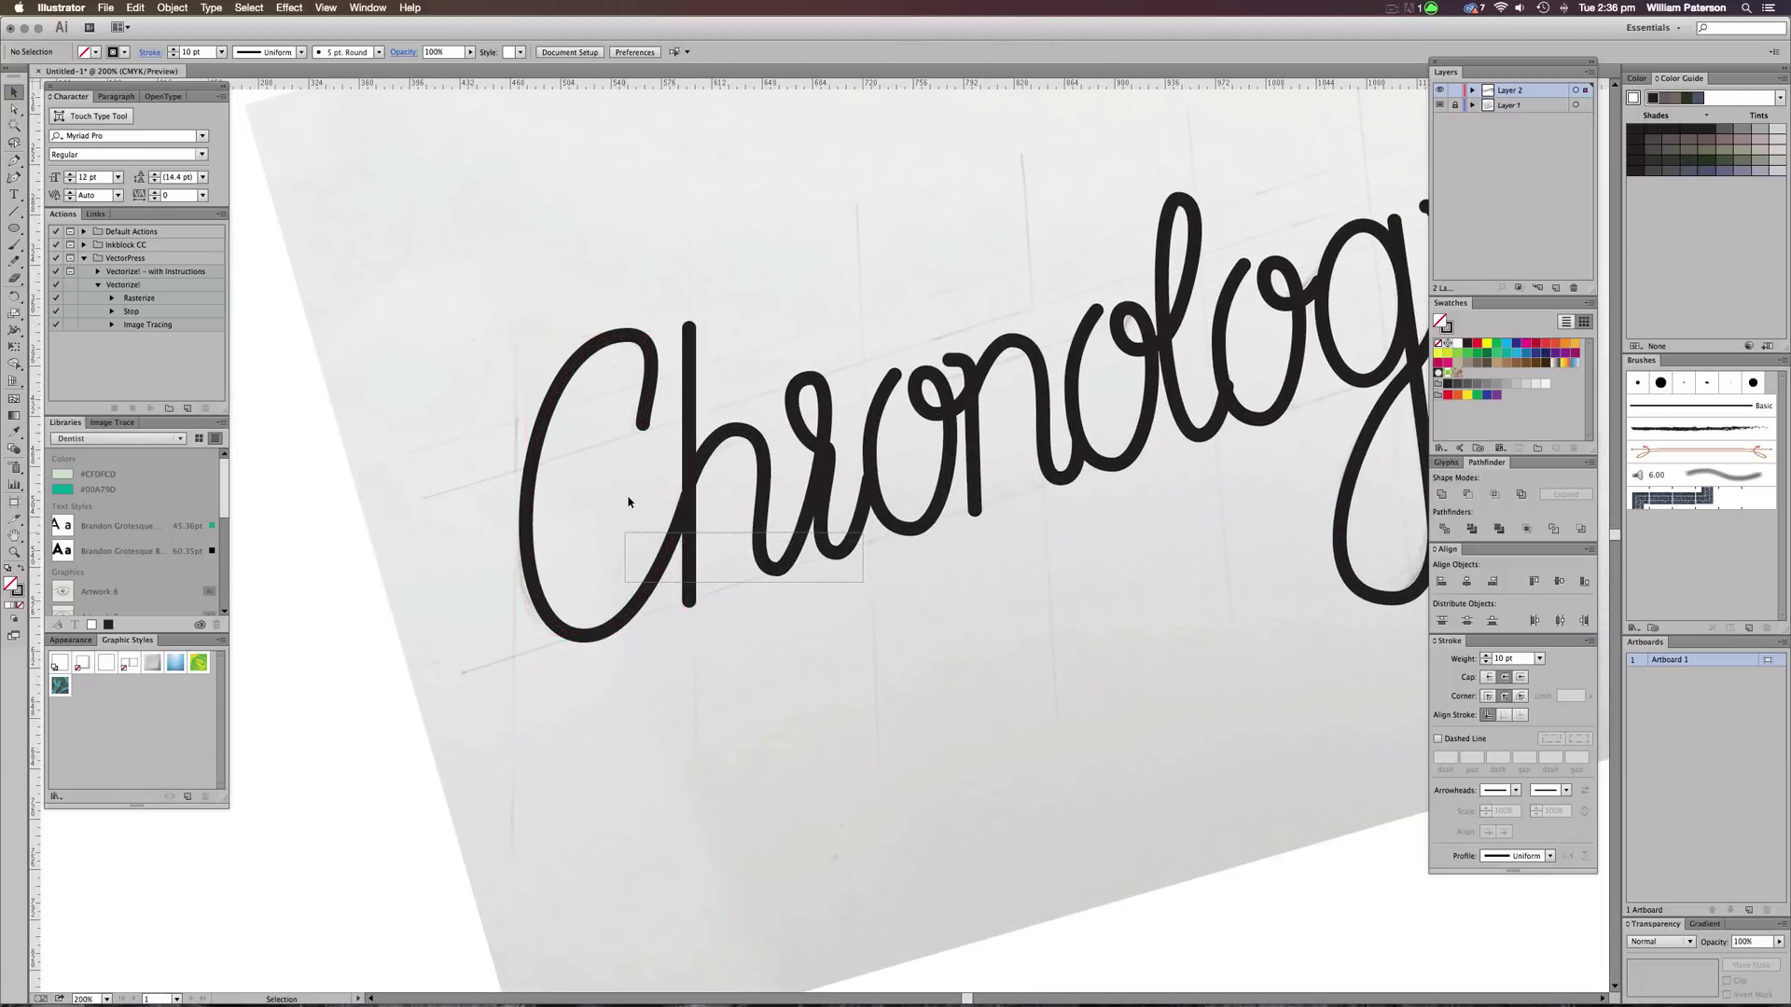
# Select the C, h and r together and nudge them slightly right towards the first o
pyautogui.click(627, 499)
pyautogui.hotkey('shift', 'Right')
pyautogui.press('Left')
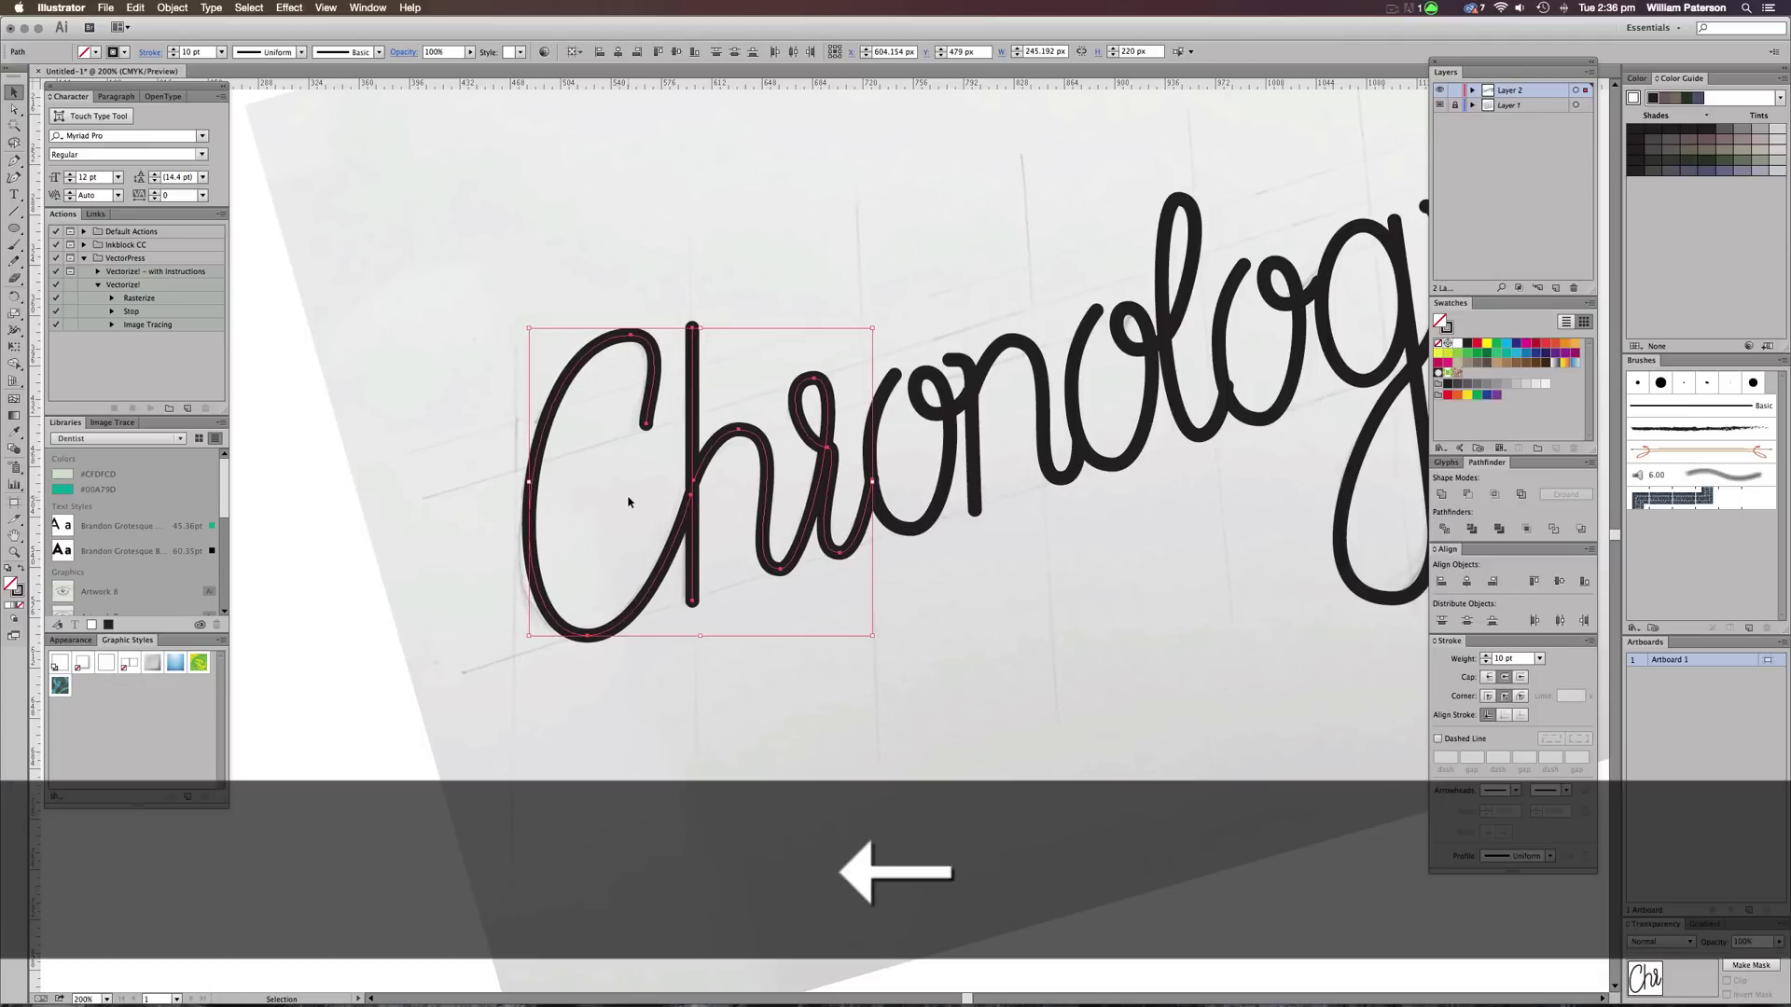
# Nudge the joined o and l path in the middle of the word slightly left towards the n
pyautogui.hscroll(5, 1178, 525)
pyautogui.scroll(2, 1178, 524)
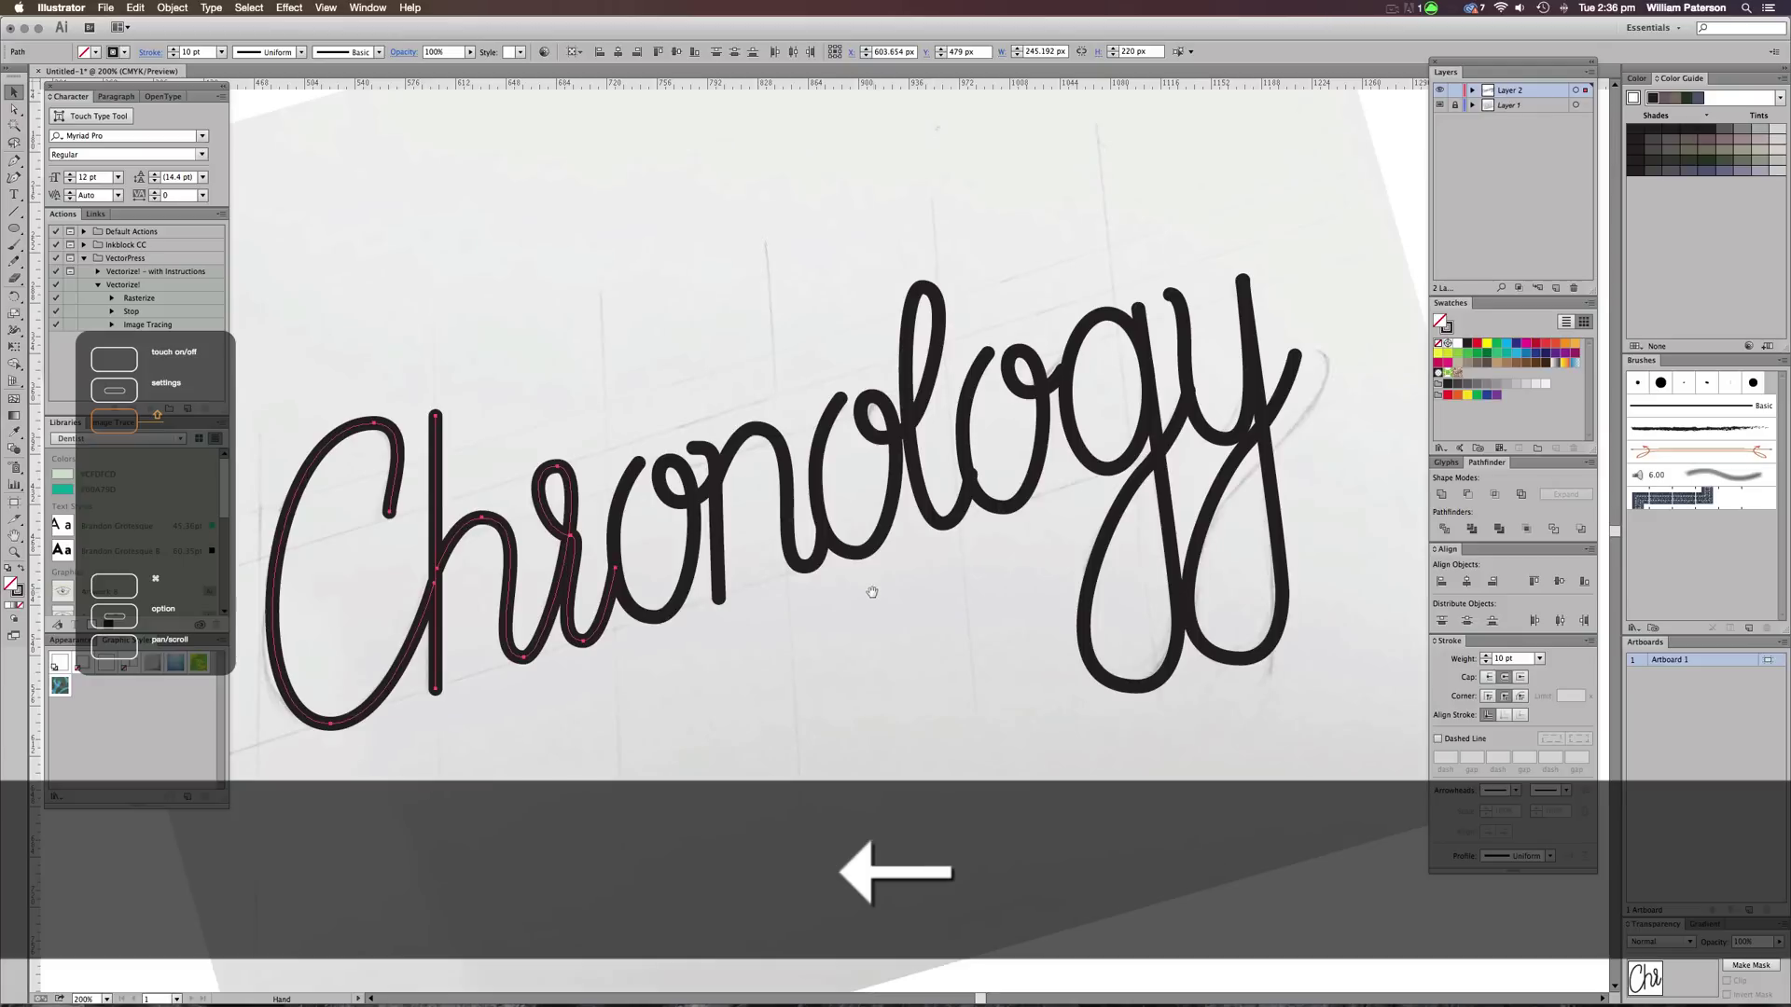
pyautogui.click(944, 528)
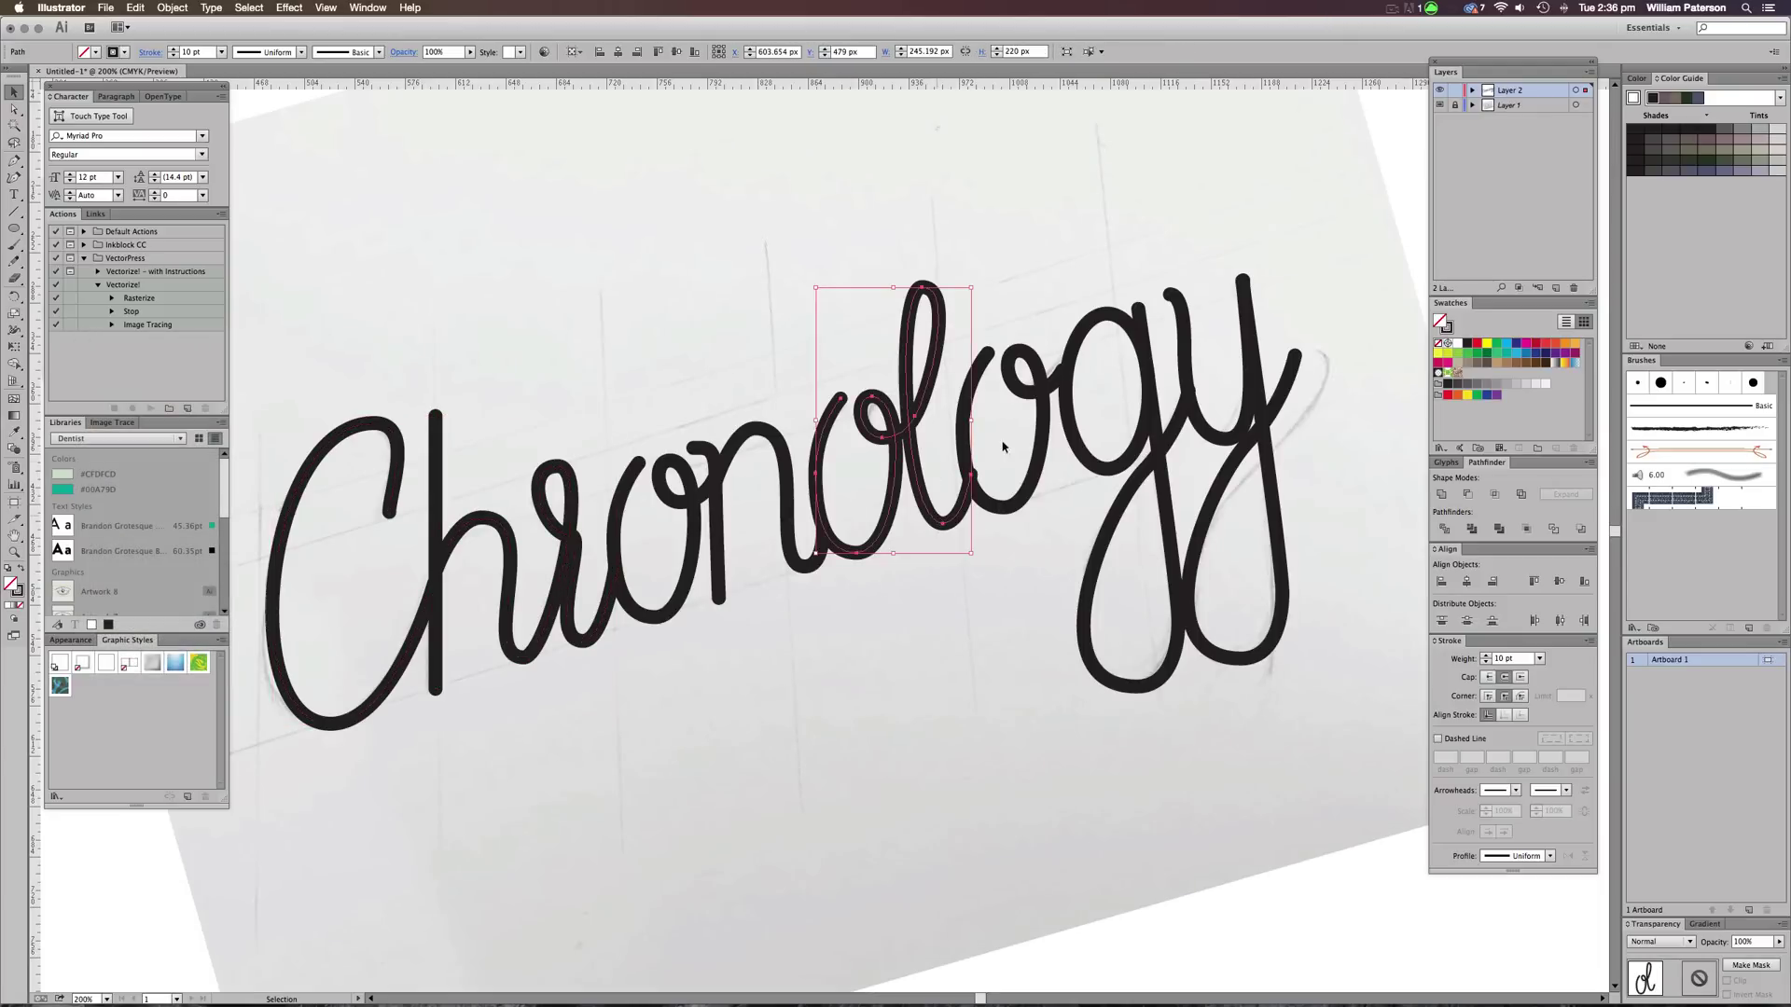
pyautogui.hotkey('shift', 'Left')
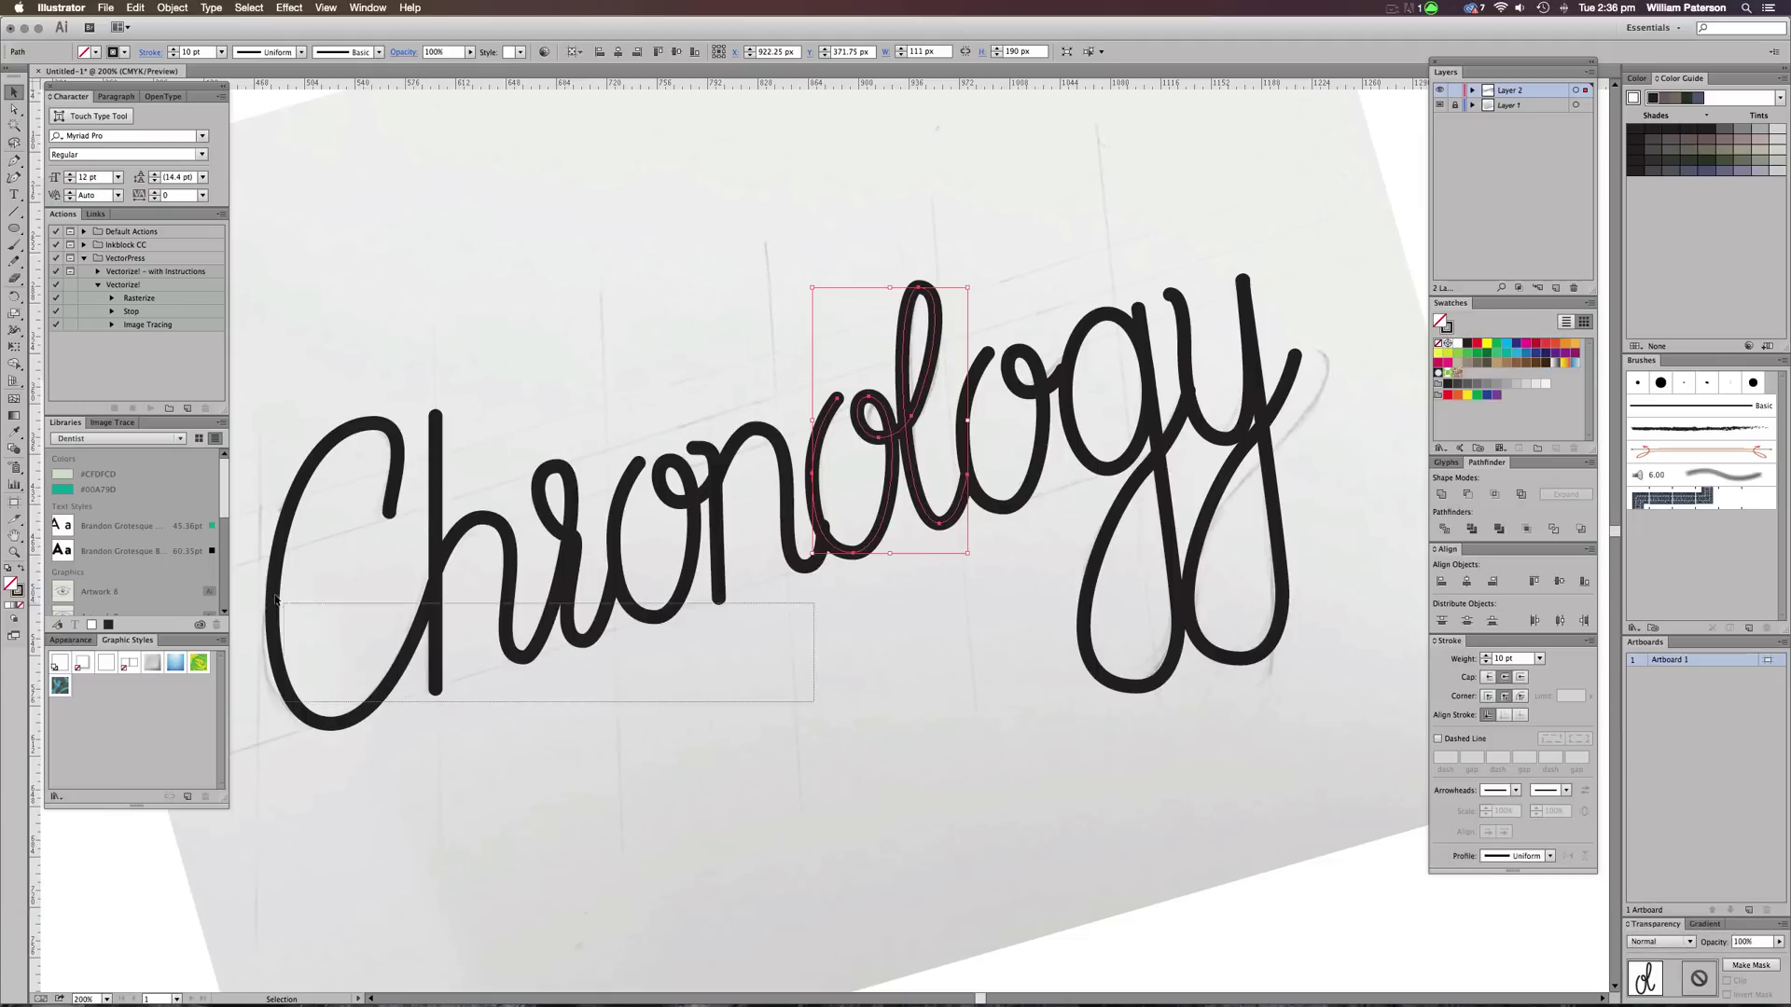
# Select the letters "Chron" together, nudge them slightly left, and deselect them
pyautogui.click(276, 546)
pyautogui.hotkey('shift', 'Left')
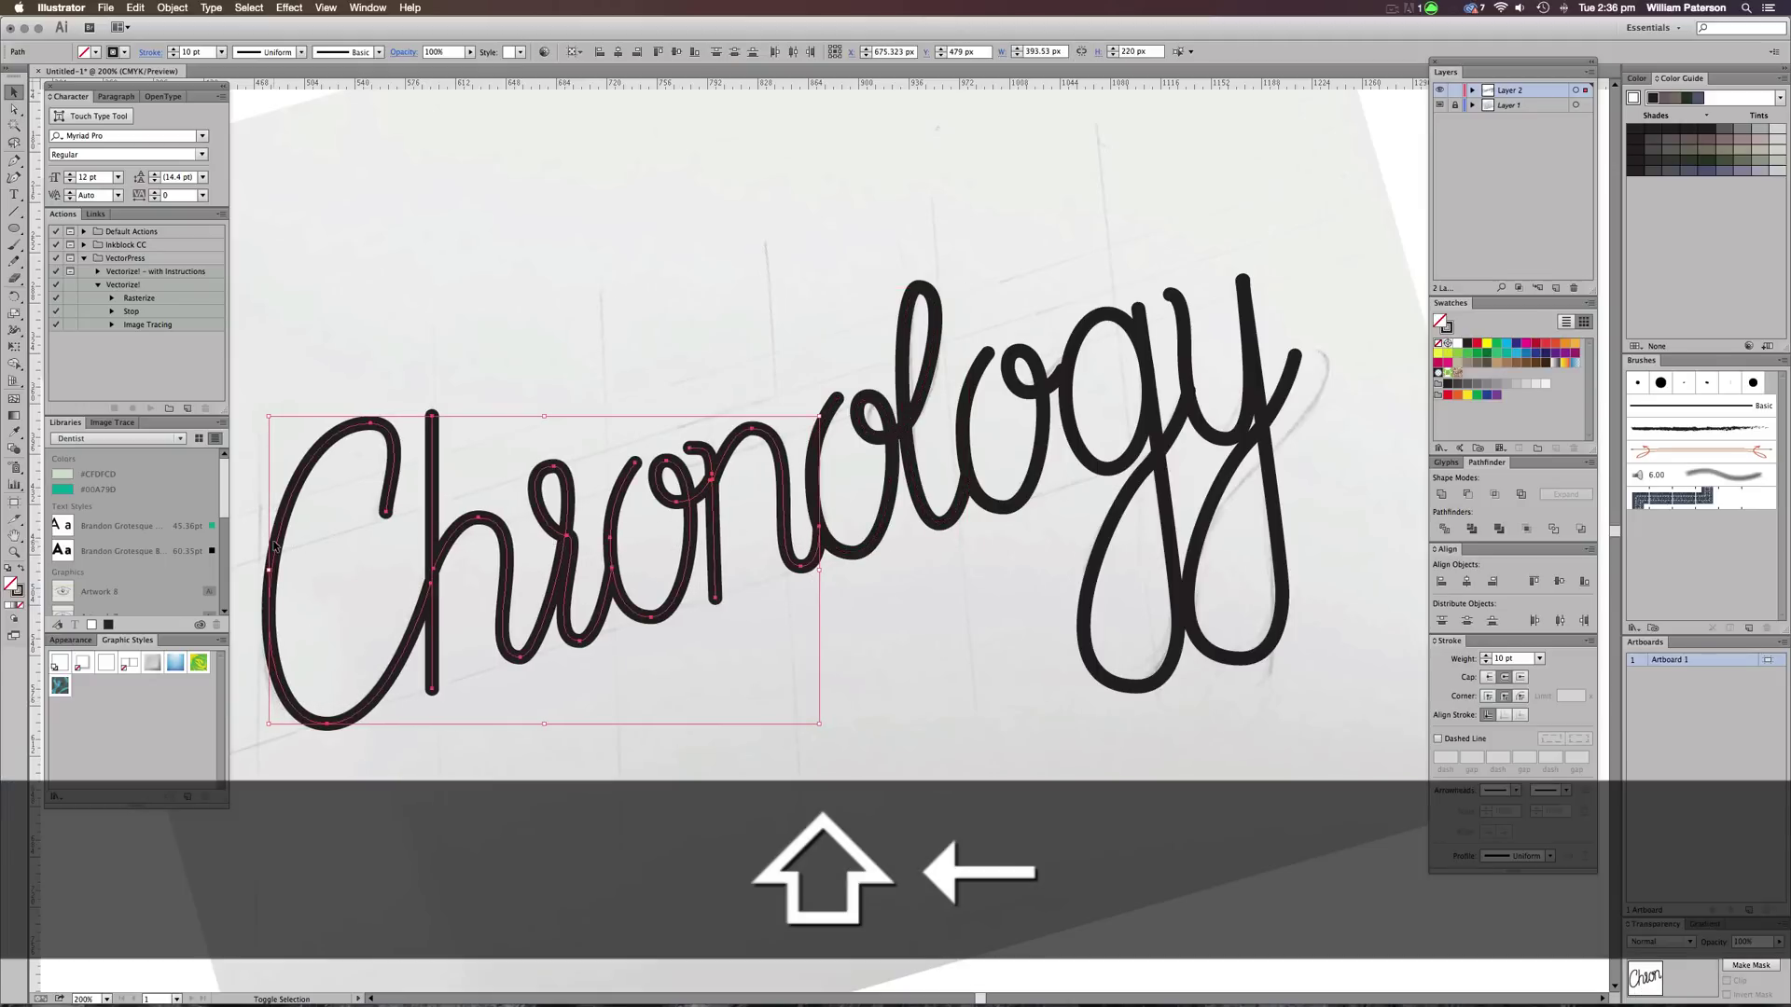
pyautogui.click(1039, 719)
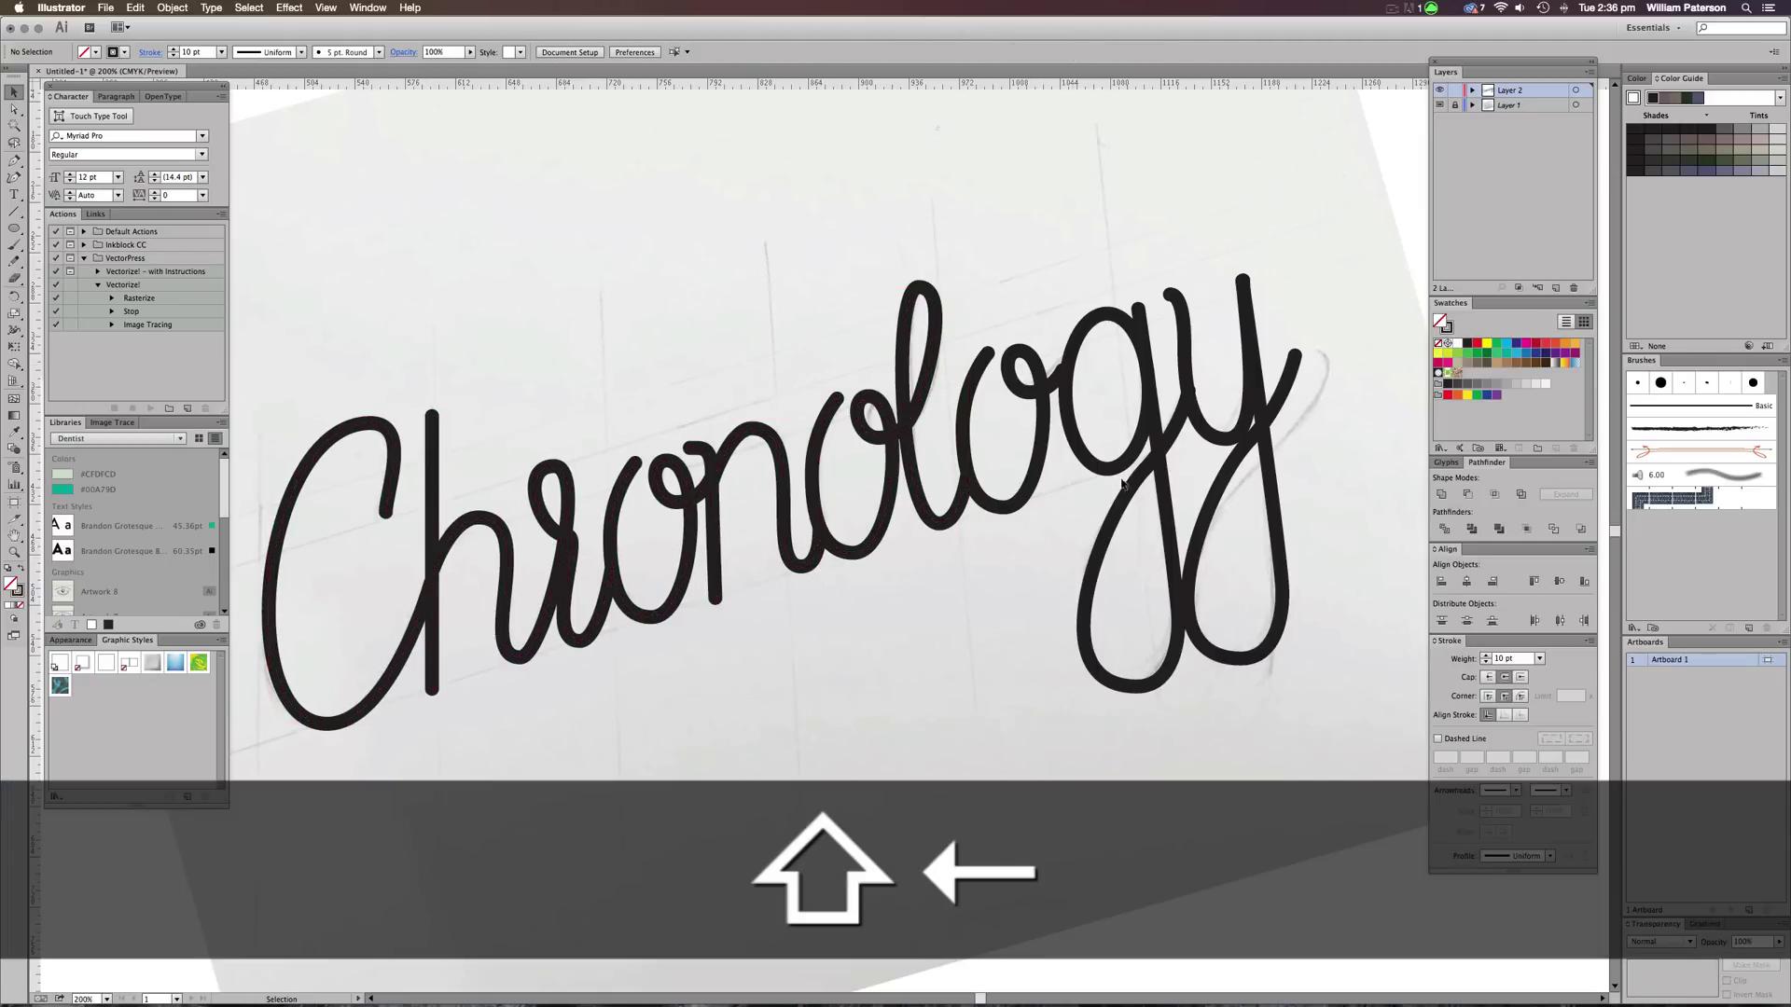
# Examine the thickened word as a whole, and select all its paths with the Direct Selection tool to inspect their anchor points and handles
pyautogui.hscroll(3, 989, 557)
pyautogui.scroll(1, 989, 557)
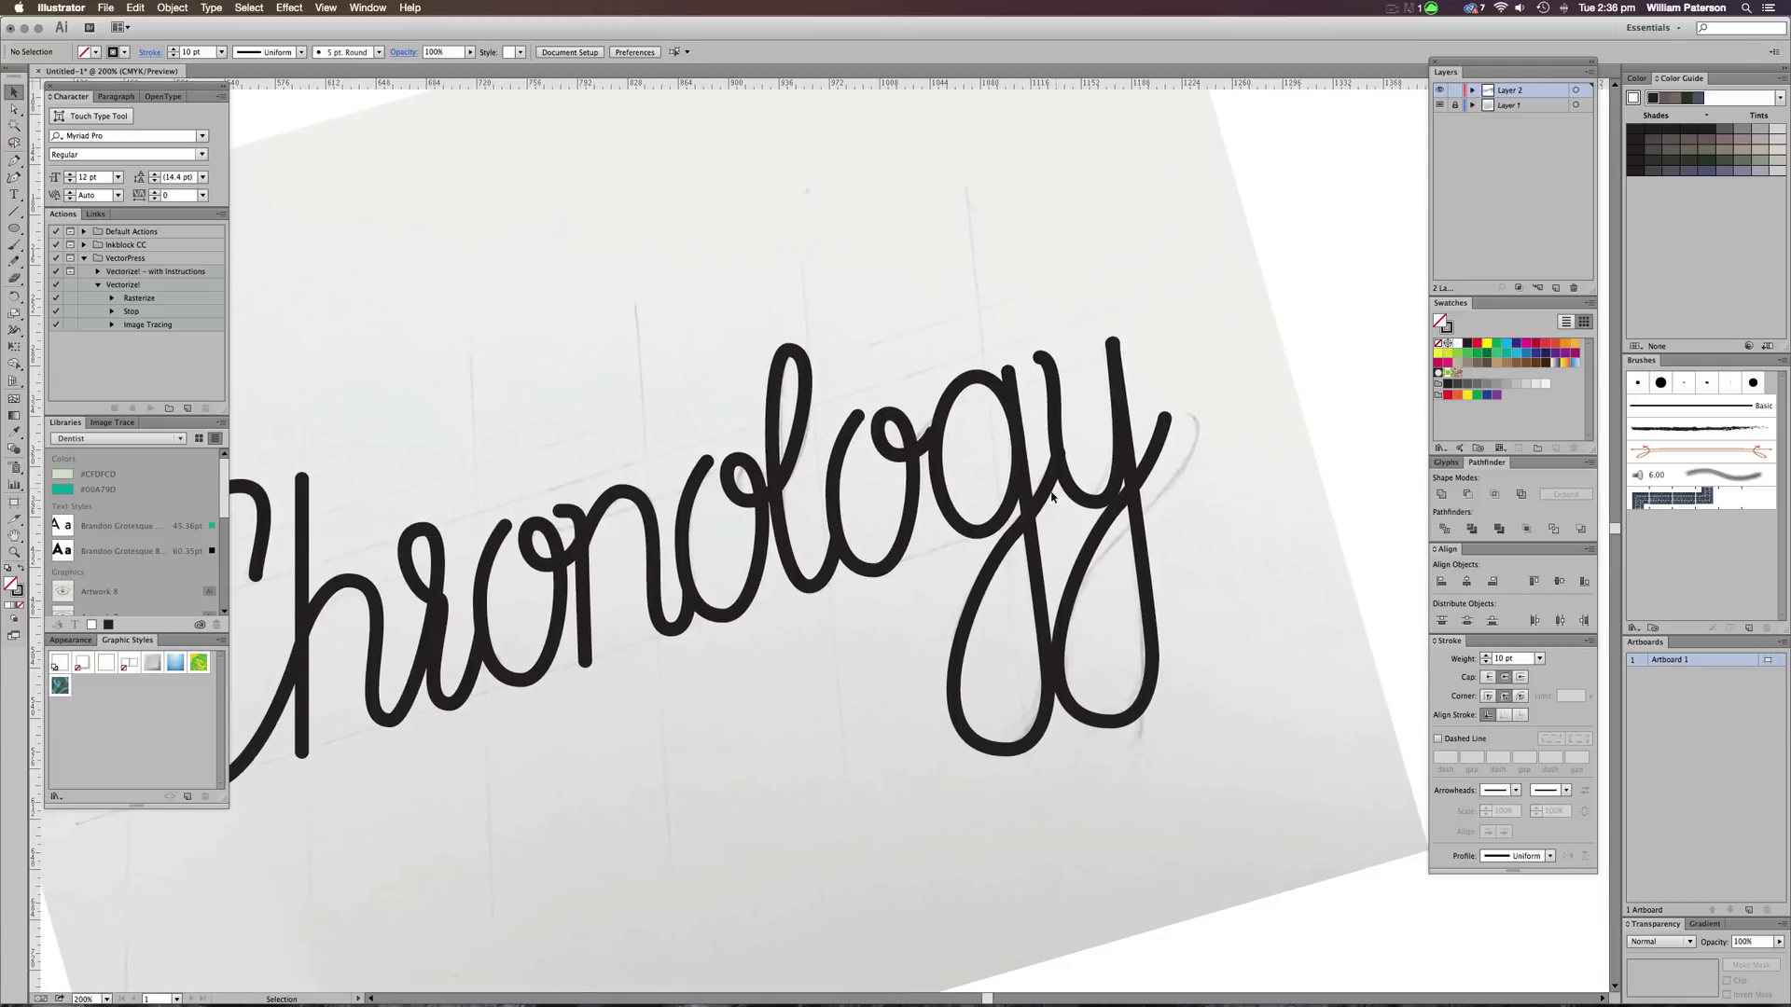
pyautogui.press('super+1')
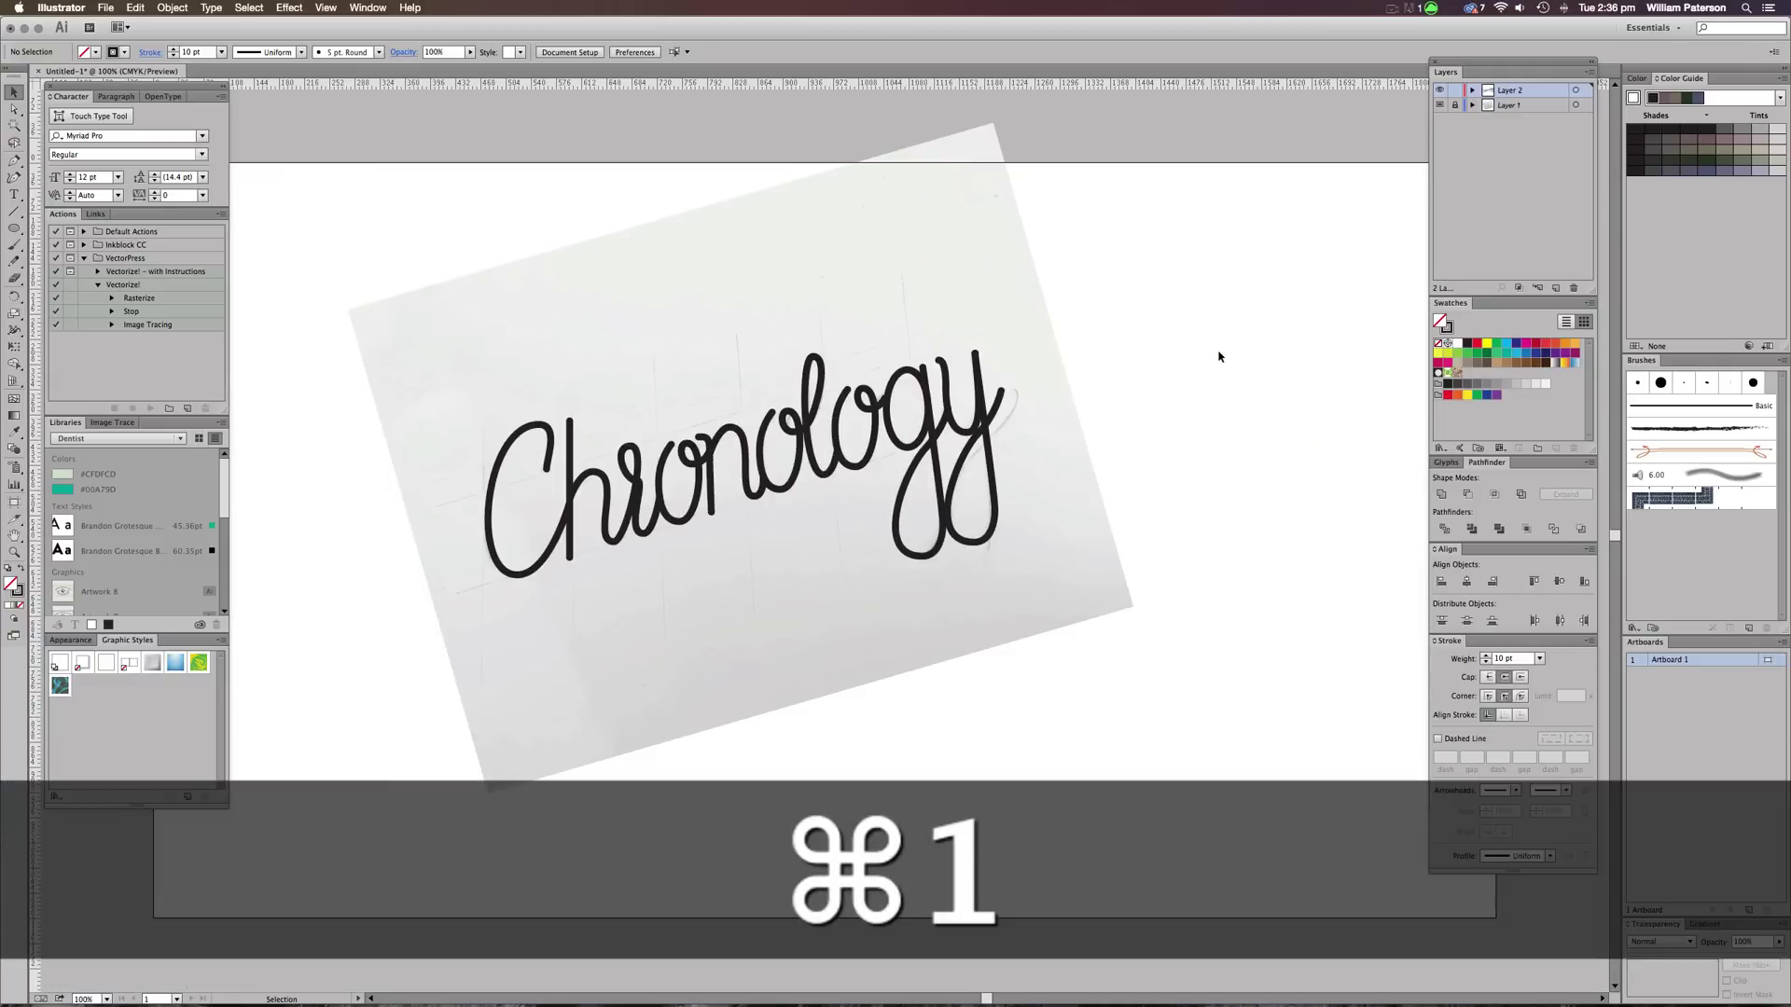
pyautogui.moveTo(1087, 264); pyautogui.dragTo(456, 638)
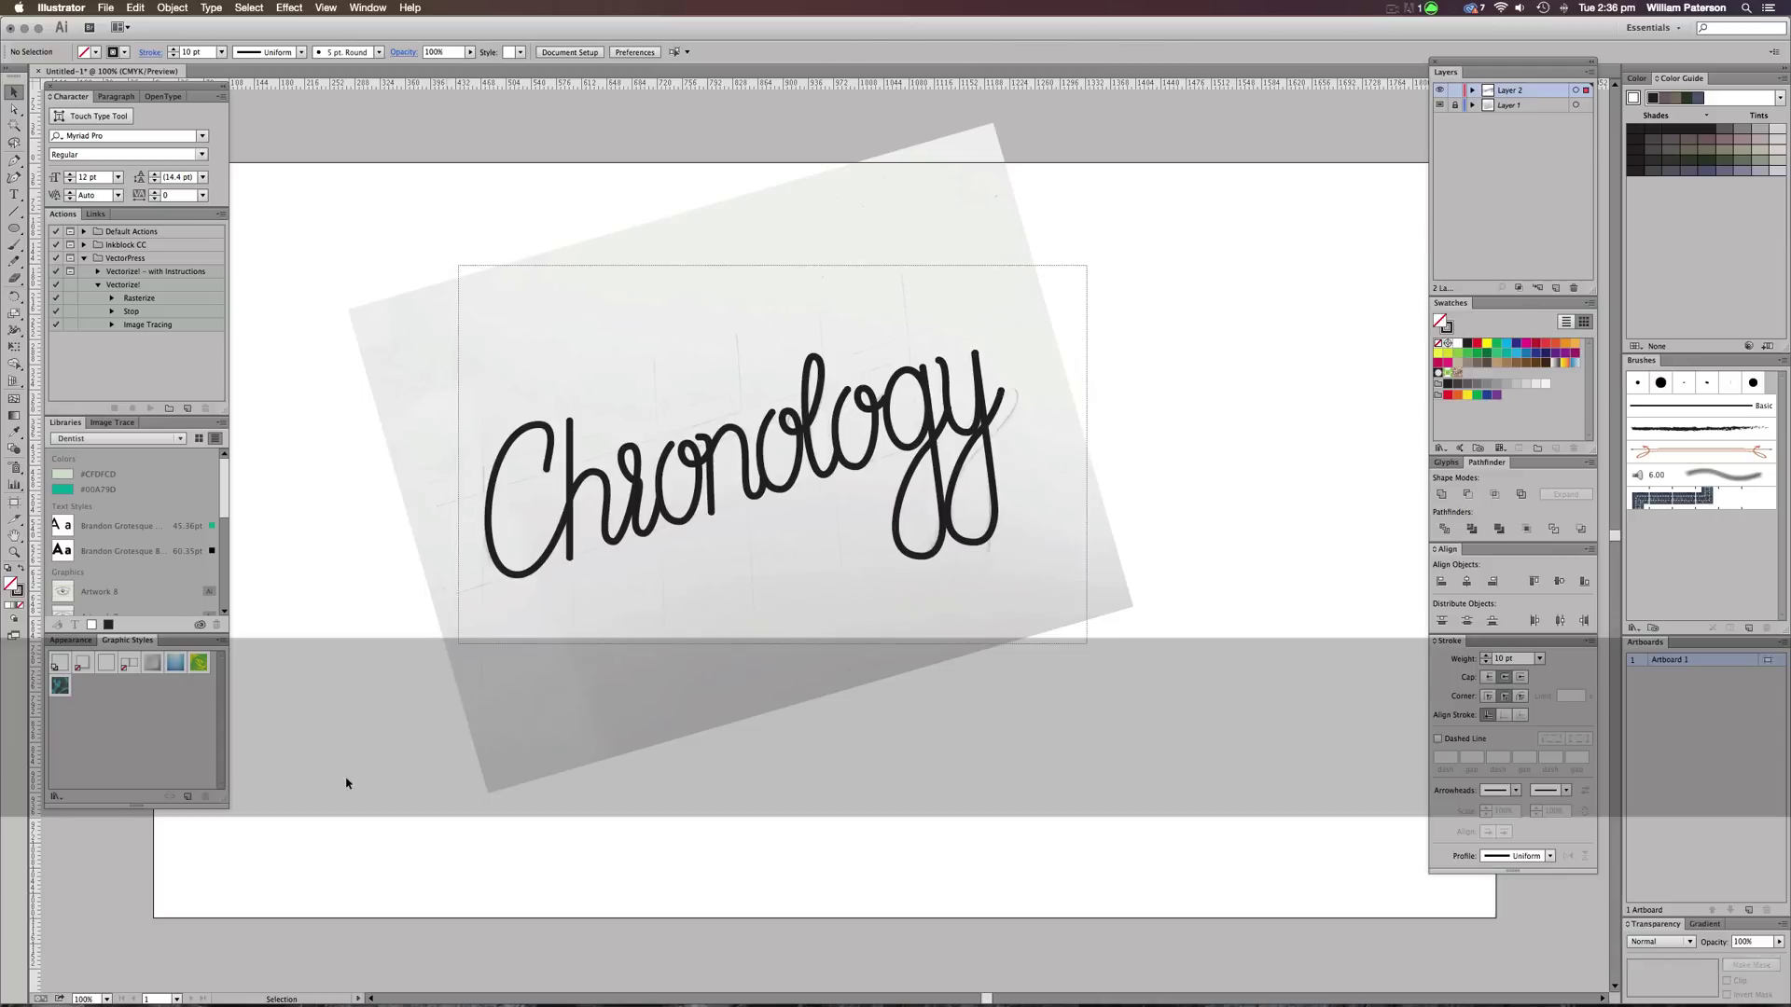
pyautogui.click(610, 724)
pyautogui.press('a')
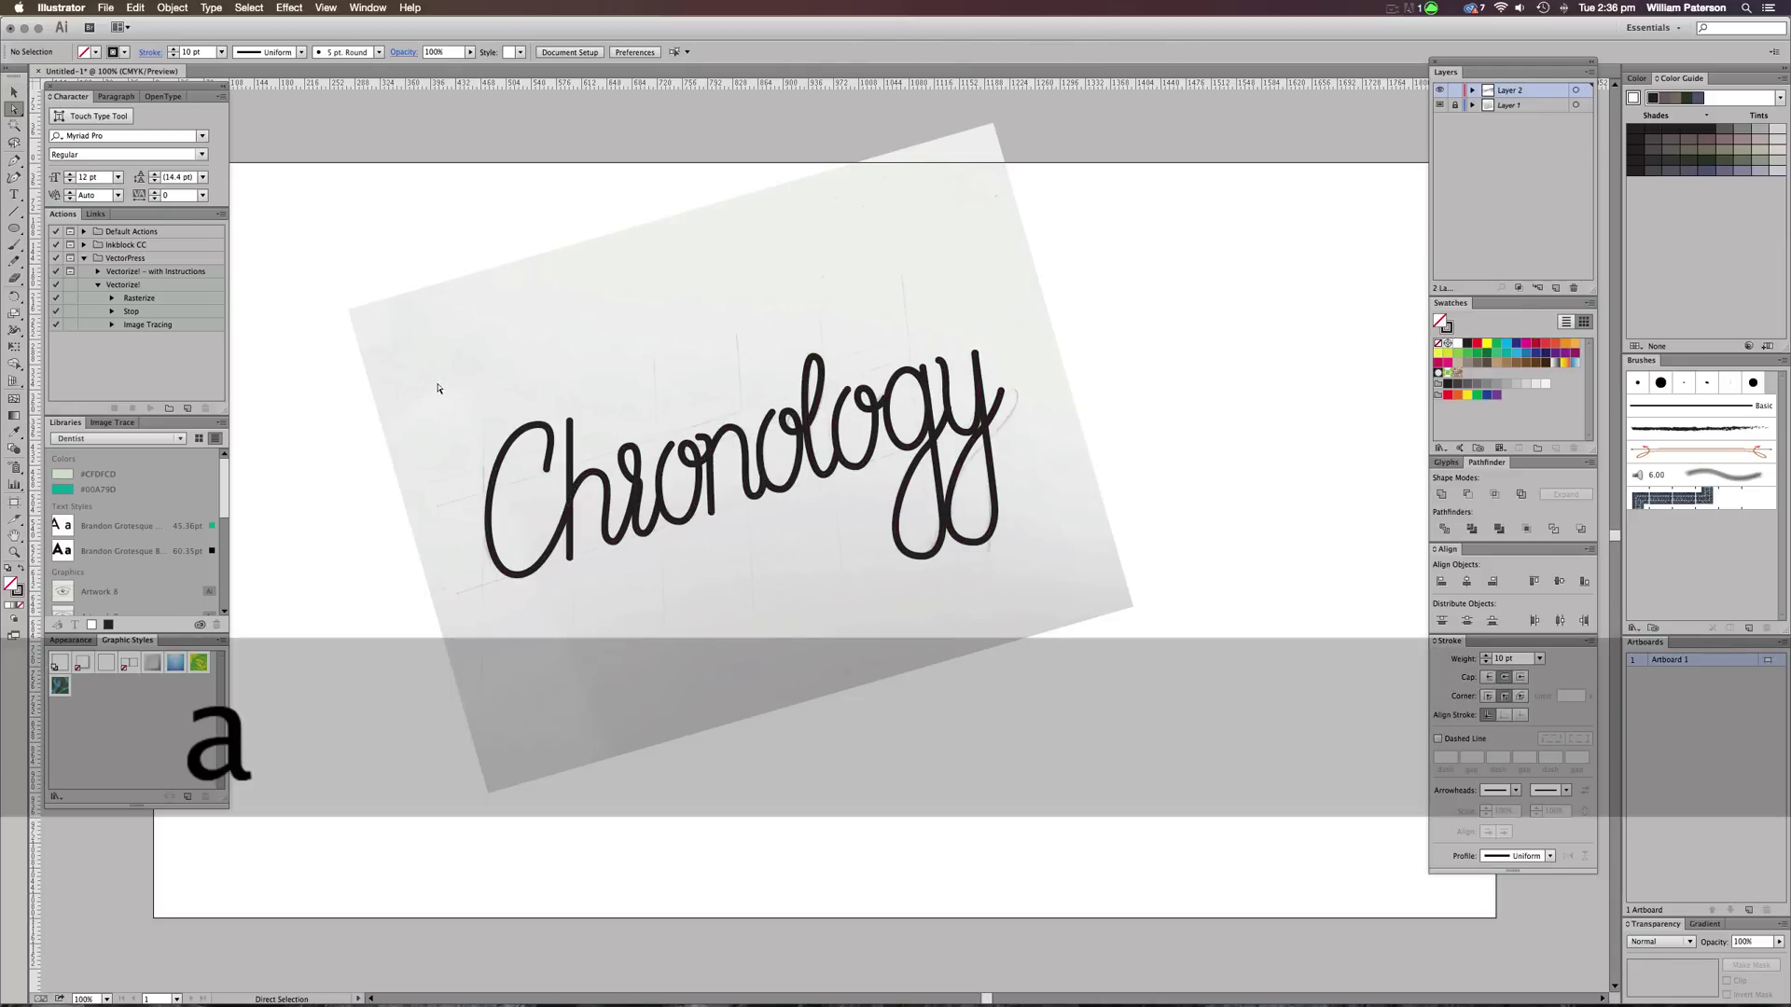
pyautogui.moveTo(435, 384); pyautogui.dragTo(1107, 701)
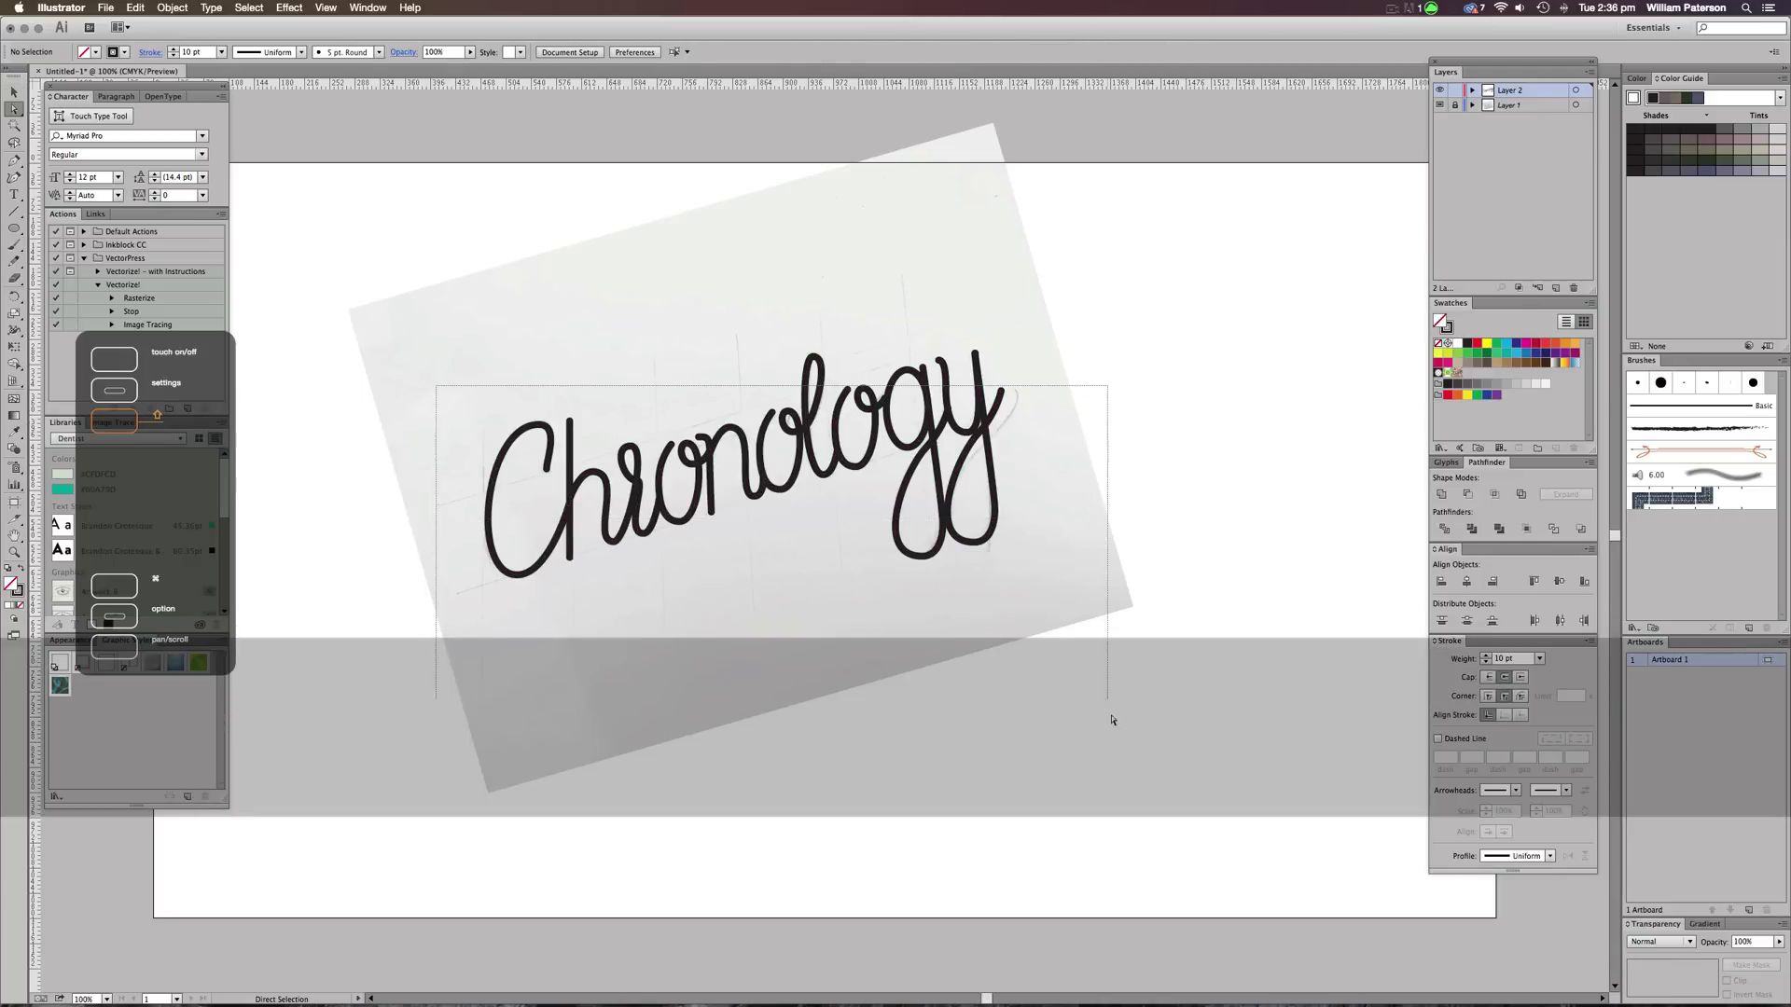
pyautogui.moveTo(1081, 299); pyautogui.dragTo(488, 583)
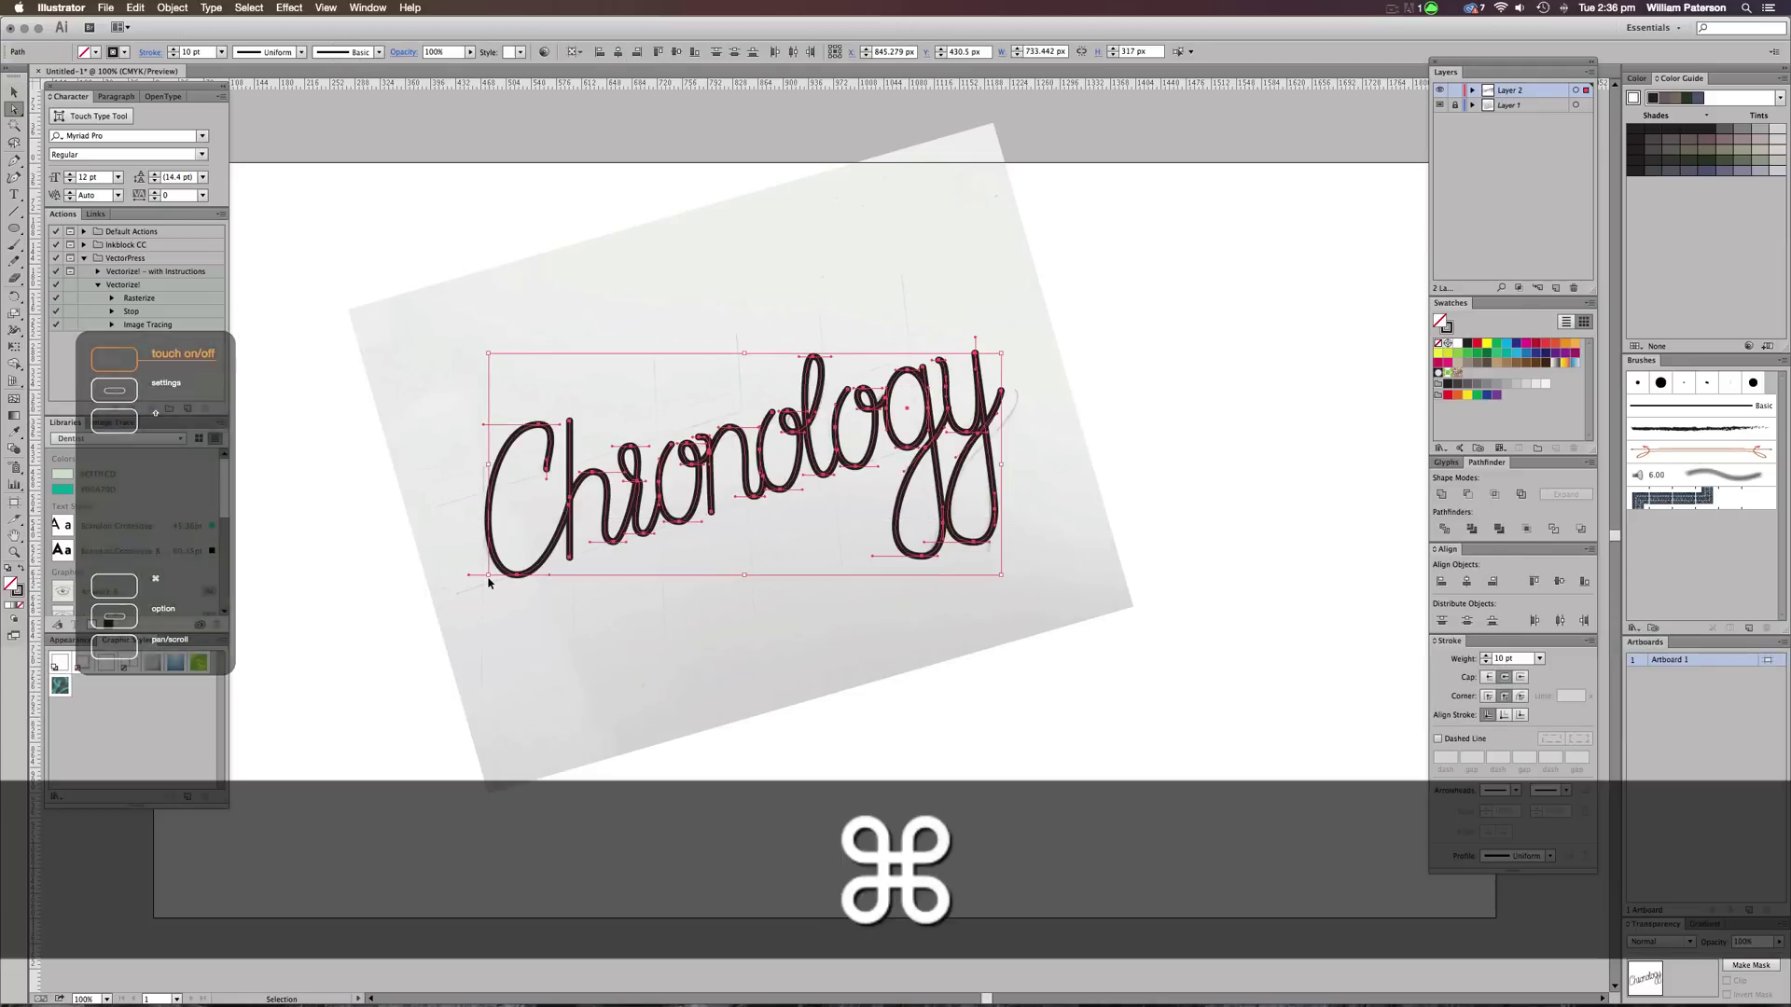
pyautogui.press('super+equal')
pyautogui.press('super+equal')
pyautogui.moveTo(898, 703); pyautogui.dragTo(1036, 700)
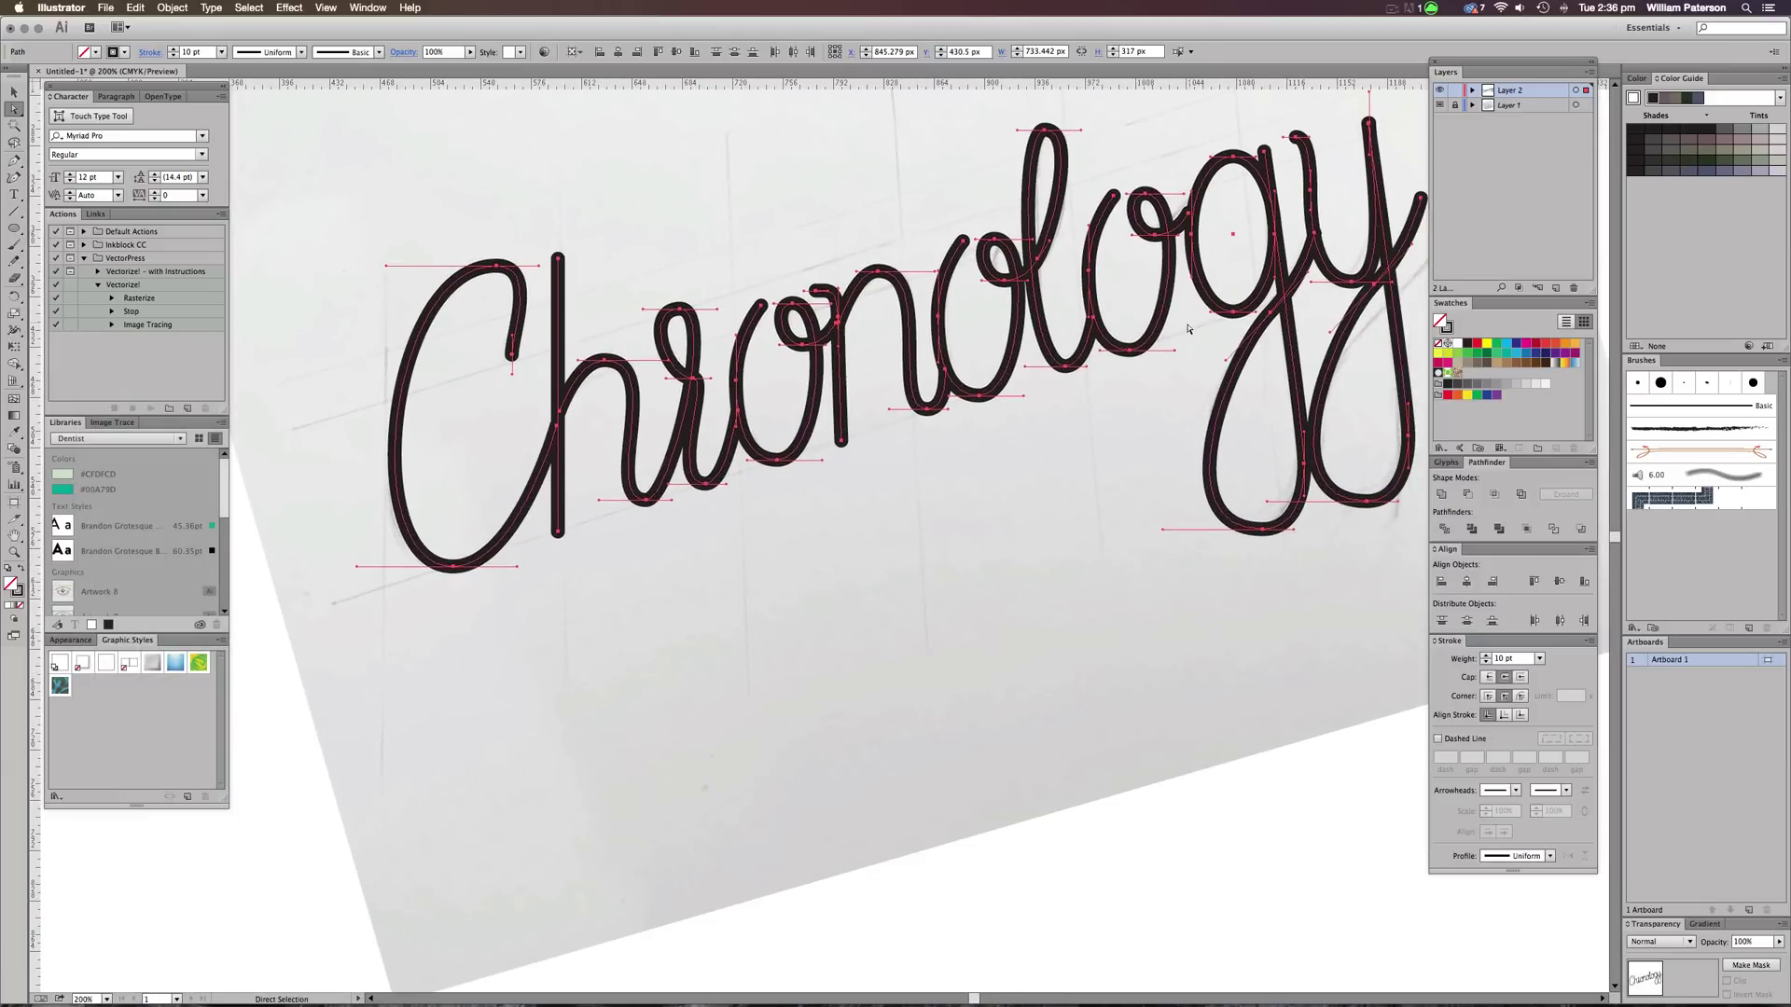
pyautogui.press('super')
pyautogui.press('super+minus')
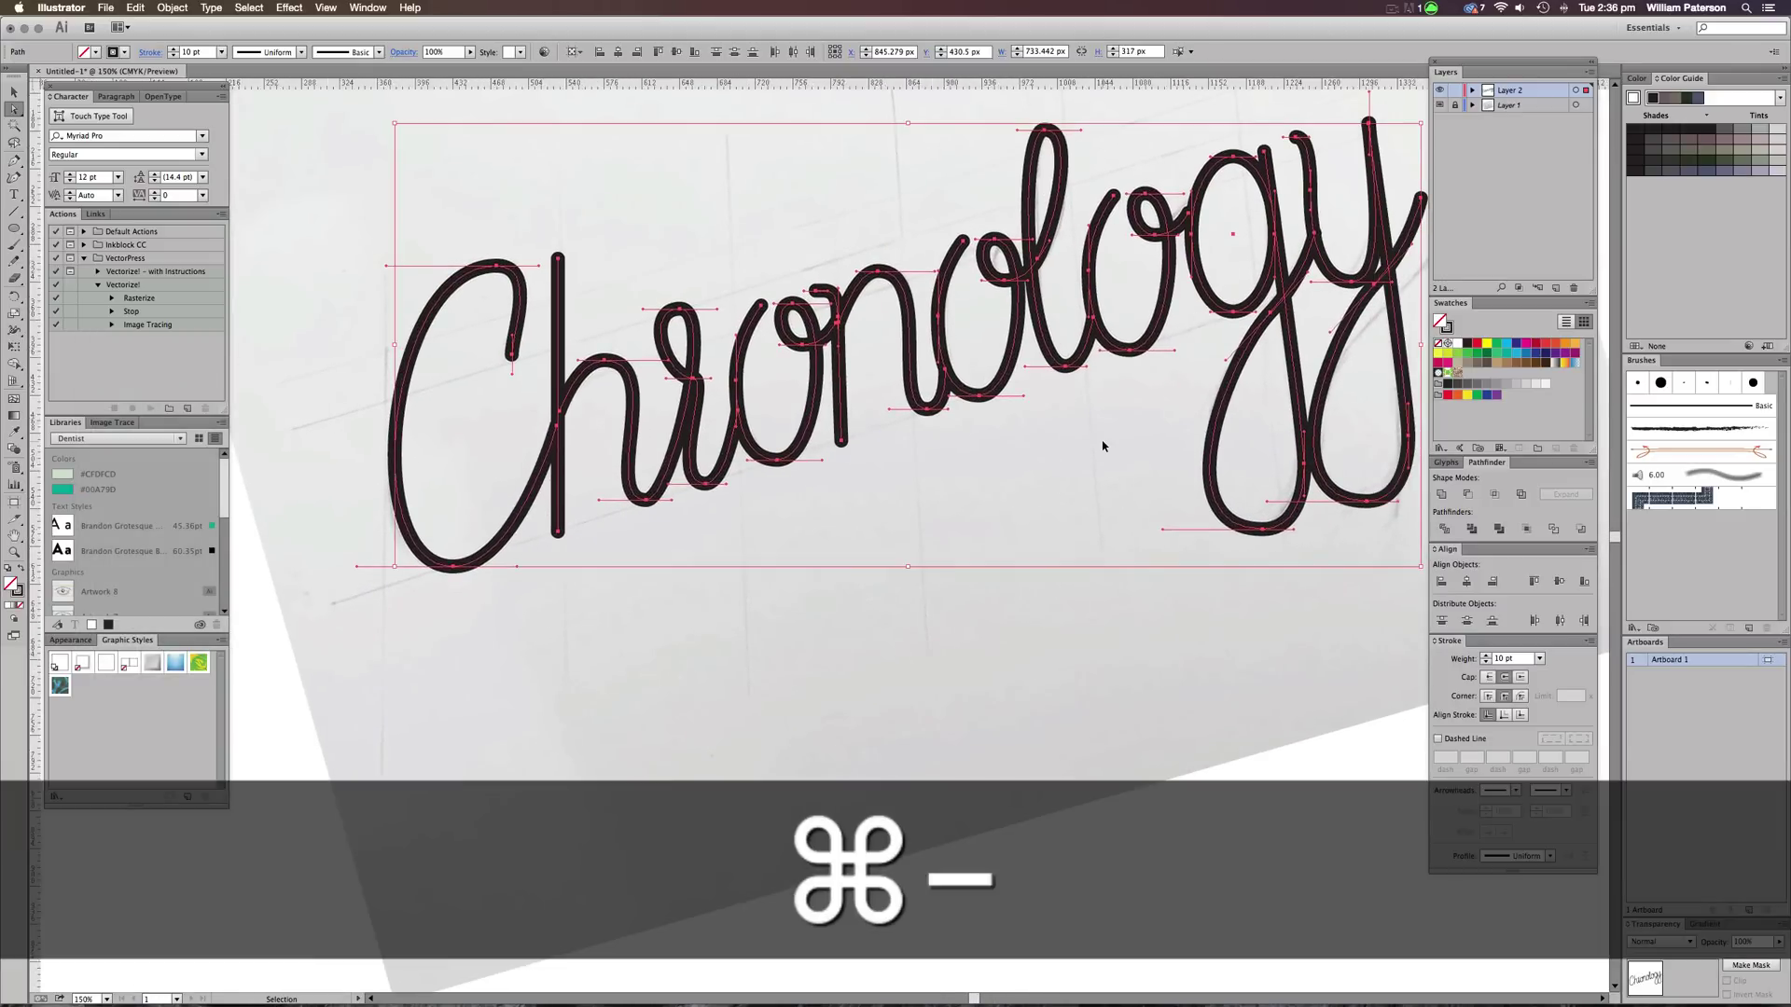